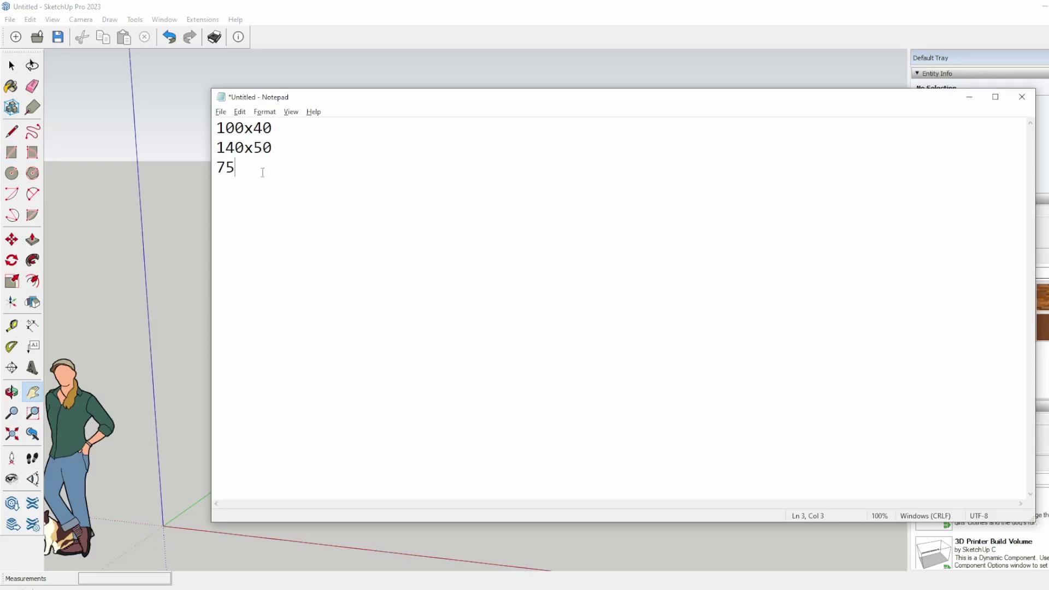
Step: Review the noted dimensions 100x40, 140x50 and 75 in Notepad, and return to the SketchUp model
{"action": "left_click_drag", "start_coordinate": [231, 128], "coordinate": [267, 129]}
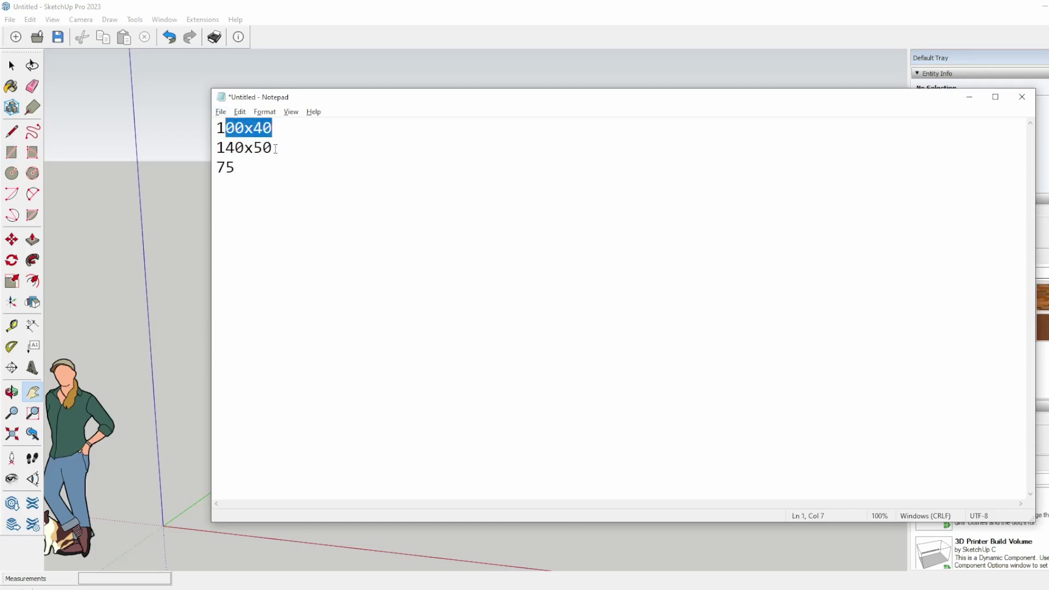
{"action": "left_click", "coordinate": [275, 146]}
{"action": "left_click_drag", "start_coordinate": [269, 148], "coordinate": [203, 142]}
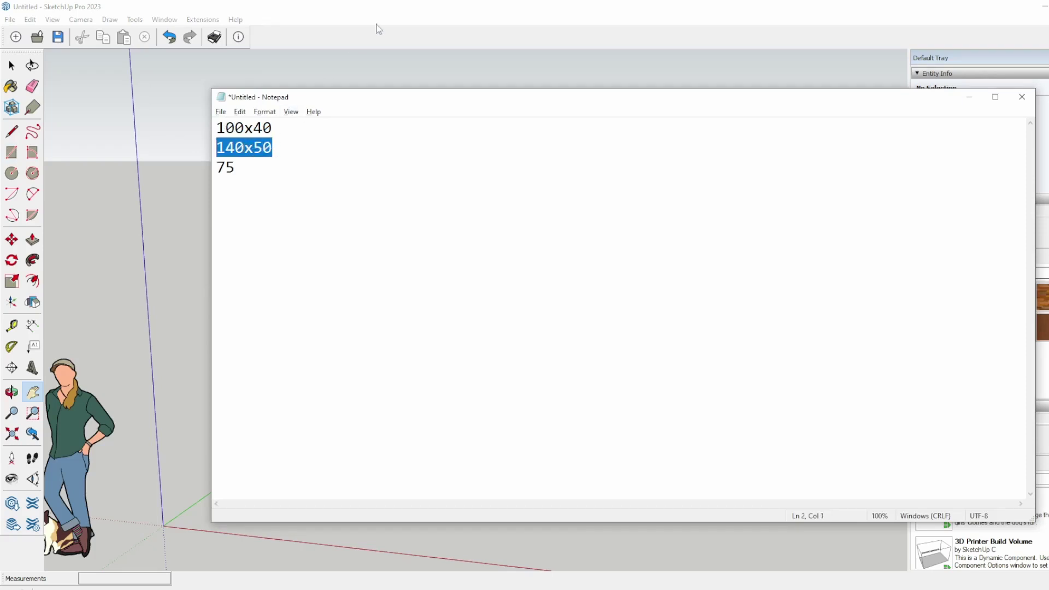
{"action": "left_click", "coordinate": [230, 174]}
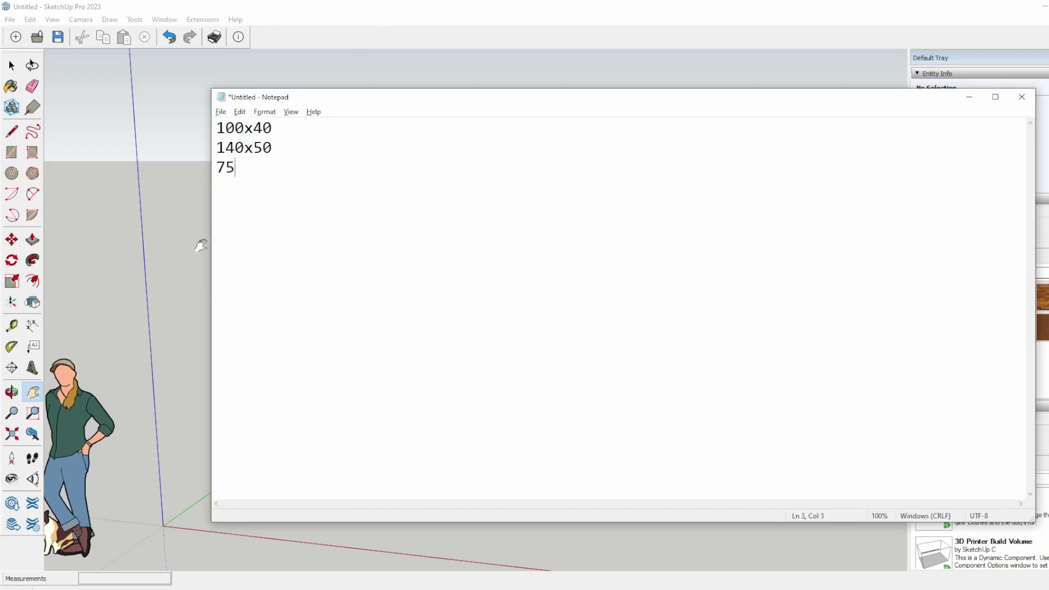
{"action": "left_click", "coordinate": [381, 12]}
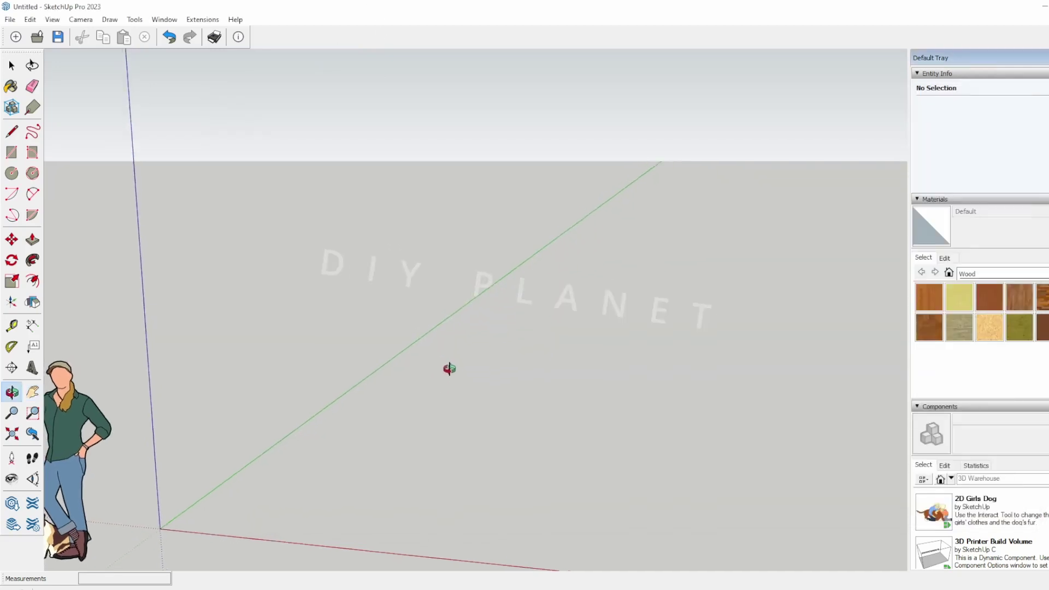
Step: Draw a 100 by 40 rectangle flat on the ground, checking the size against the Notepad notes
{"action": "left_click", "coordinate": [12, 152]}
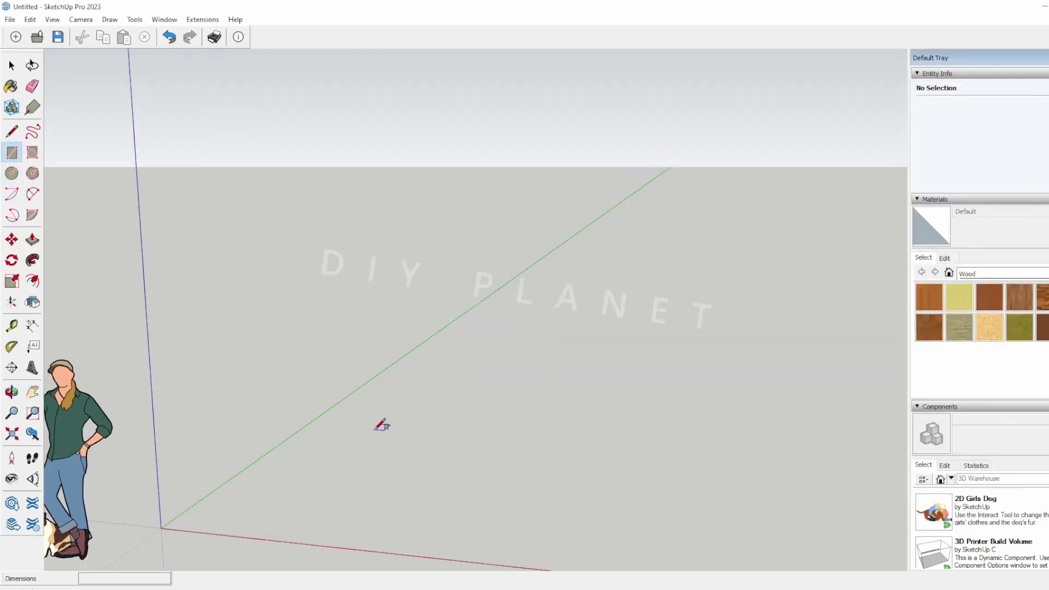
{"action": "left_click", "coordinate": [349, 438]}
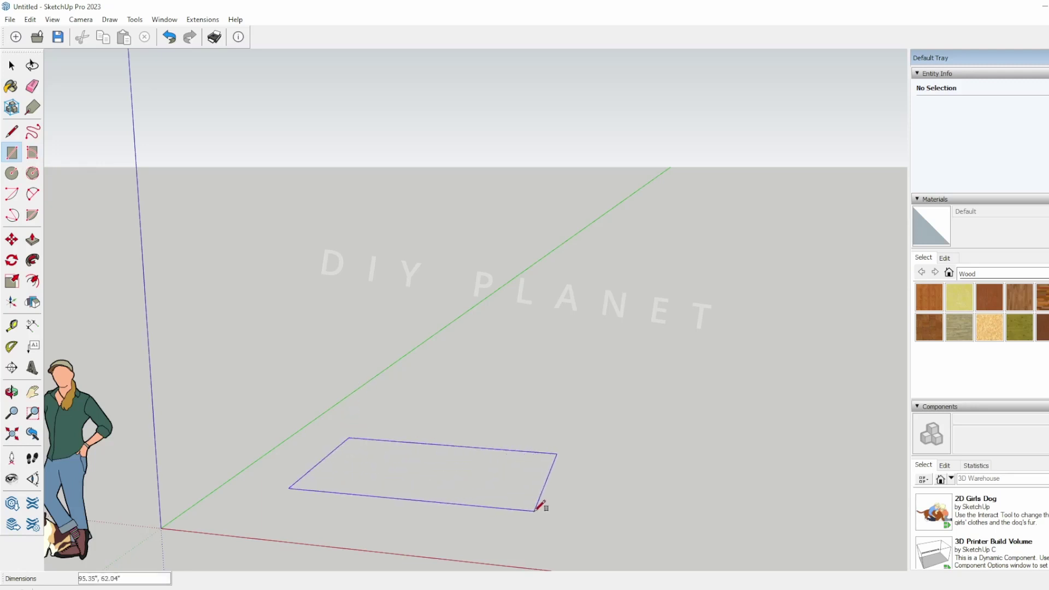
{"action": "key", "text": "alt+Tab"}
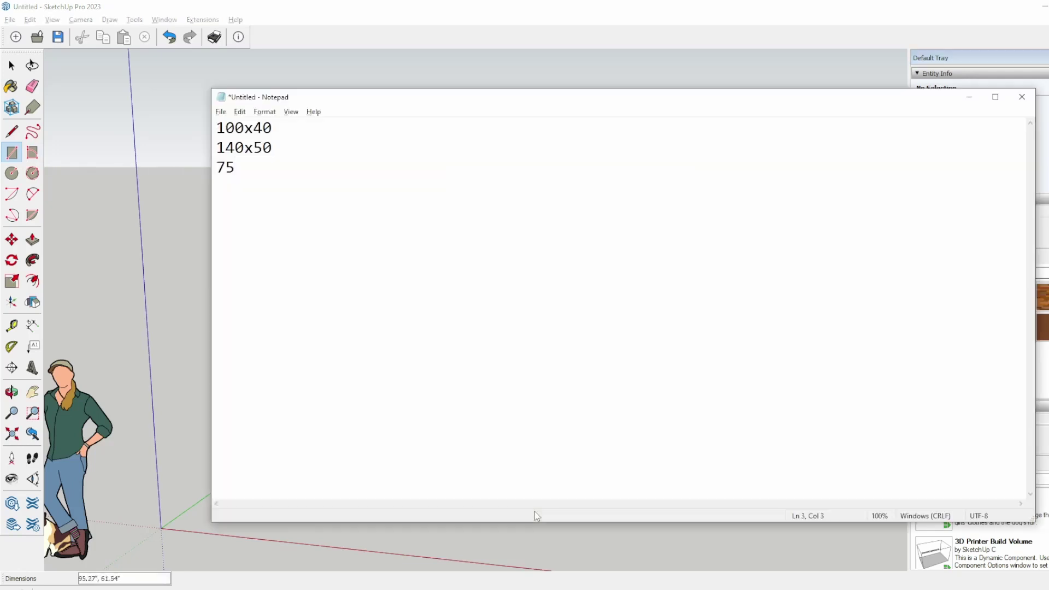
{"action": "key", "text": "alt+Tab"}
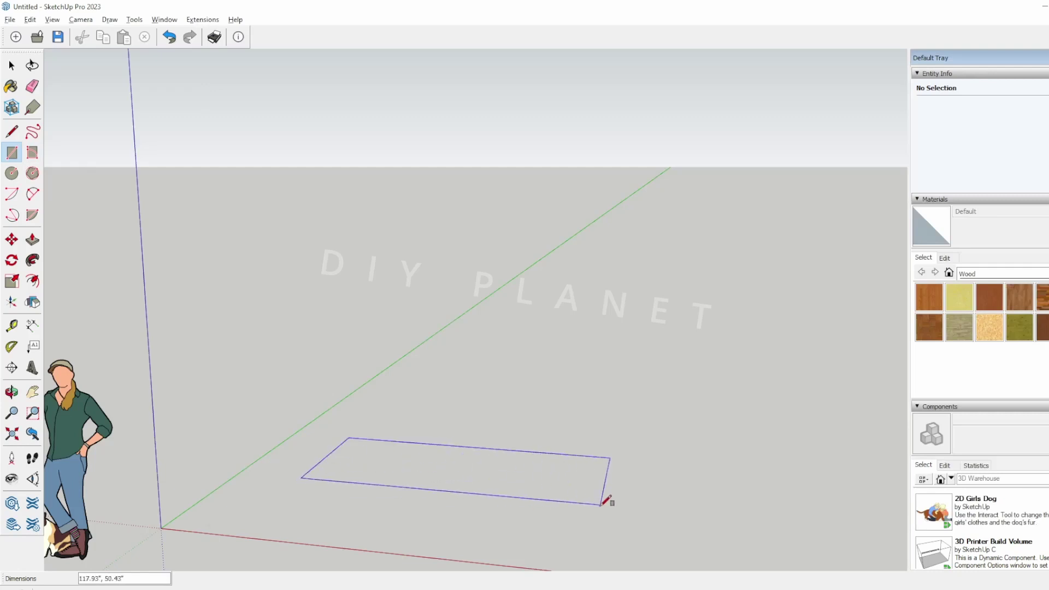
{"action": "left_click", "coordinate": [590, 514]}
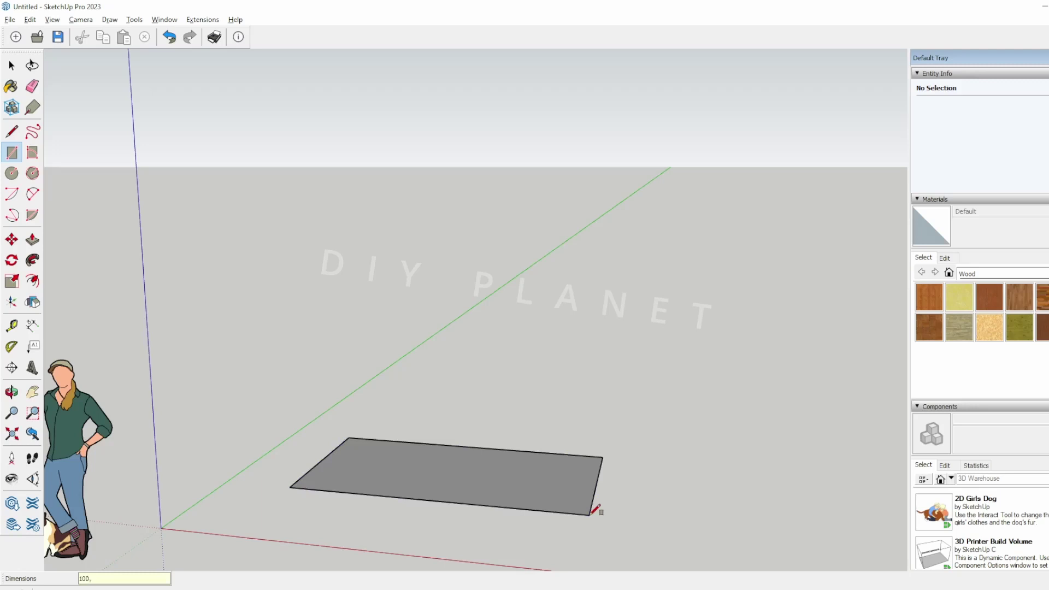
{"action": "key", "text": "Return"}
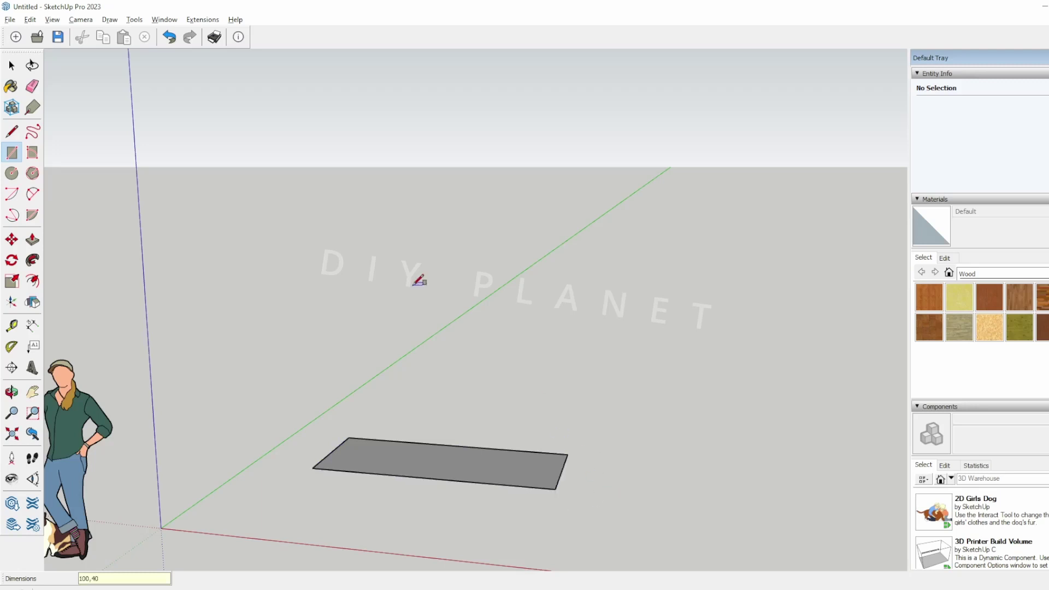
Step: Set the model's length units to centimeters
{"action": "left_click", "coordinate": [165, 19]}
{"action": "left_click", "coordinate": [177, 81]}
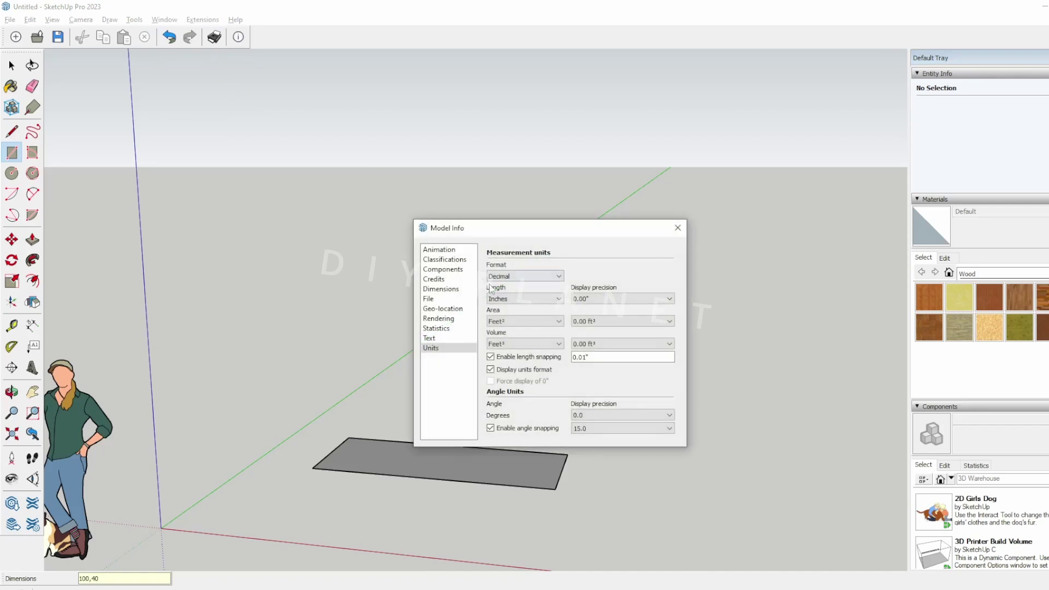
{"action": "left_click", "coordinate": [515, 299]}
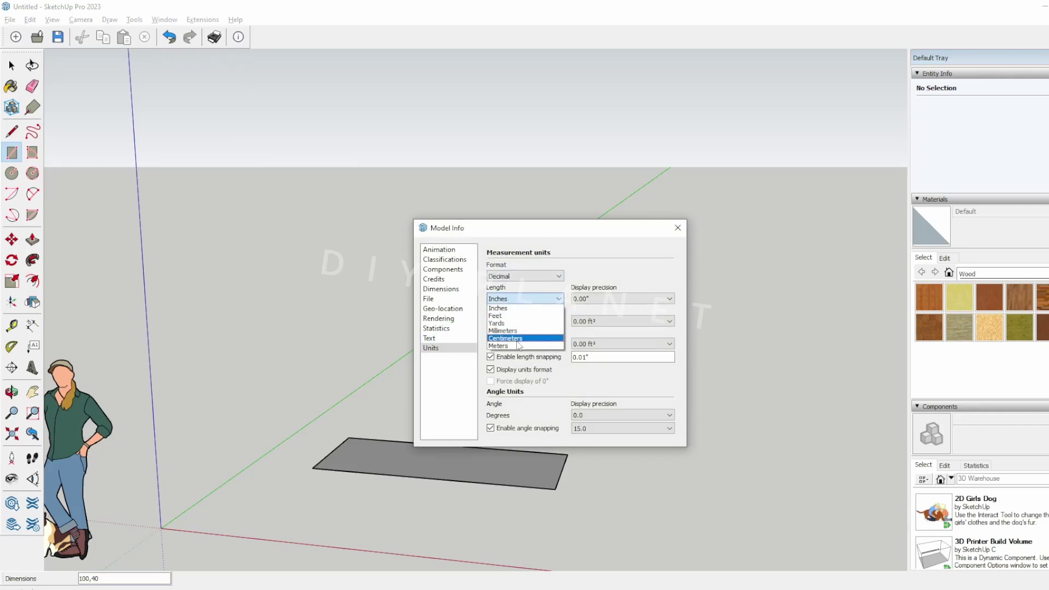
{"action": "left_click", "coordinate": [516, 338]}
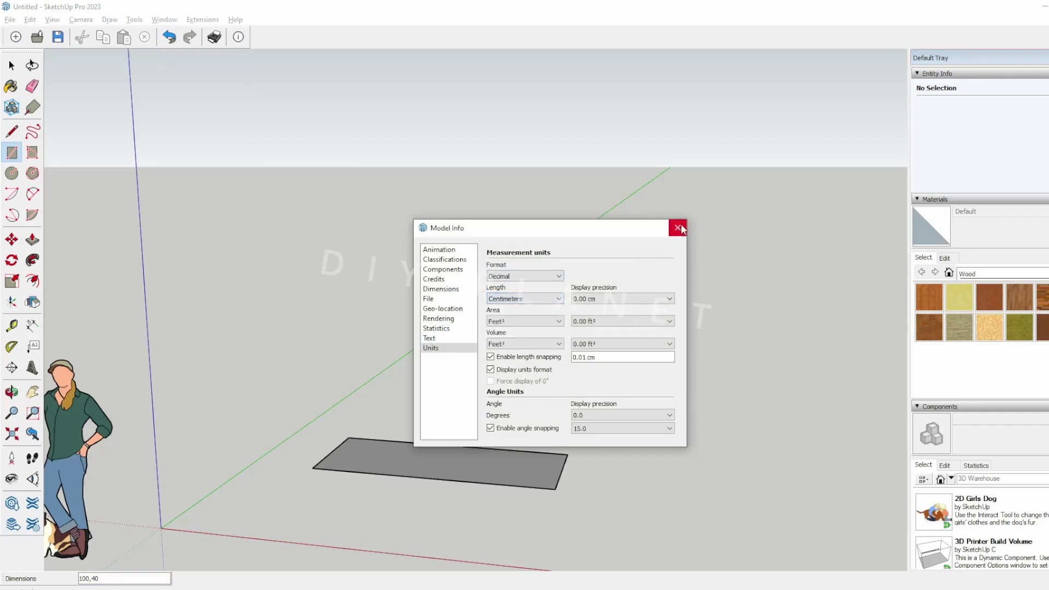
{"action": "left_click", "coordinate": [678, 228]}
Step: Delete the rectangle that was drawn in inches, including its face and all its edges
{"action": "key", "text": "space"}
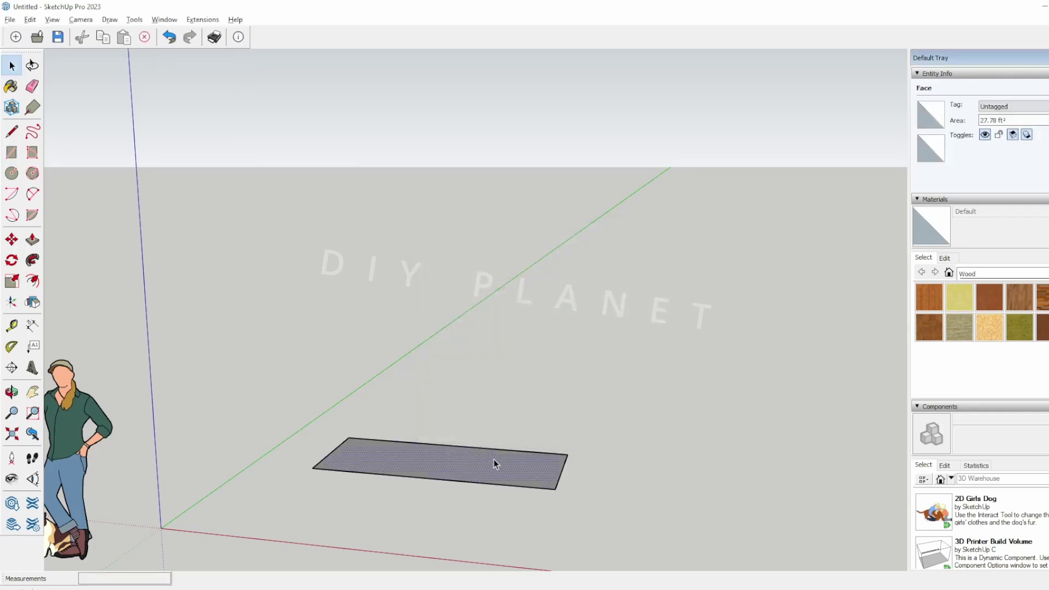
{"action": "key", "text": "Delete"}
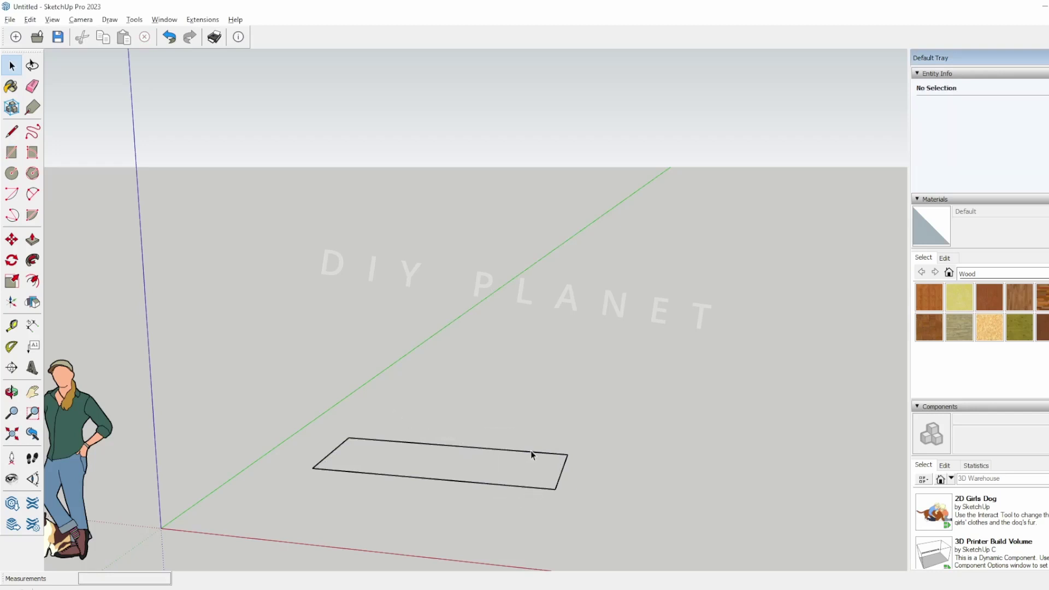
{"action": "left_click", "coordinate": [538, 453]}
{"action": "key", "text": "Delete"}
{"action": "left_click_drag", "start_coordinate": [254, 360], "coordinate": [649, 563]}
{"action": "key", "text": "Delete"}
Step: Draw a 100 by 40 cm rectangle flat on the ground
{"action": "key", "text": "r"}
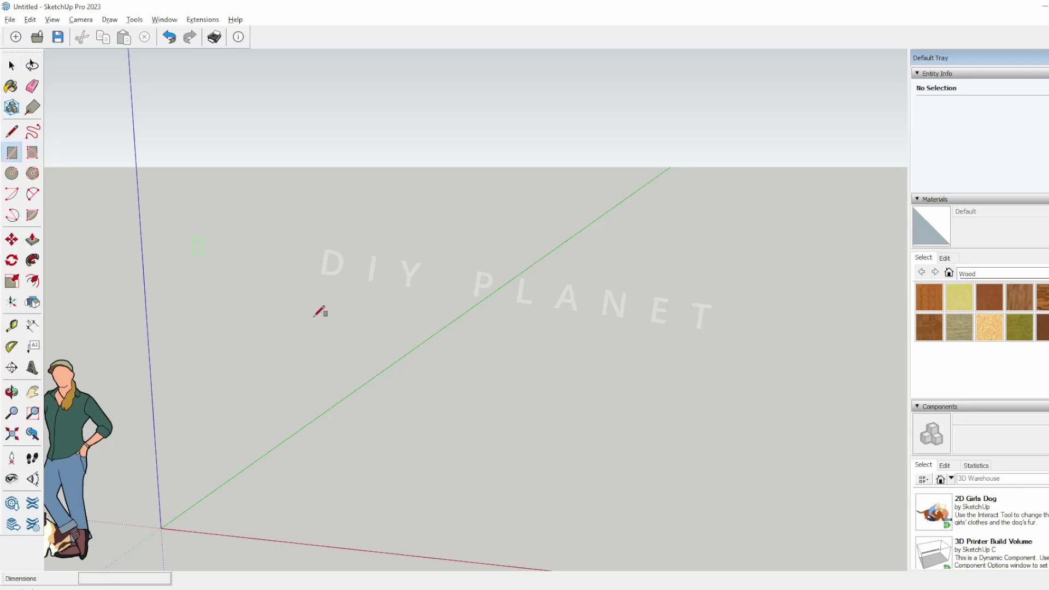
{"action": "left_click", "coordinate": [395, 431]}
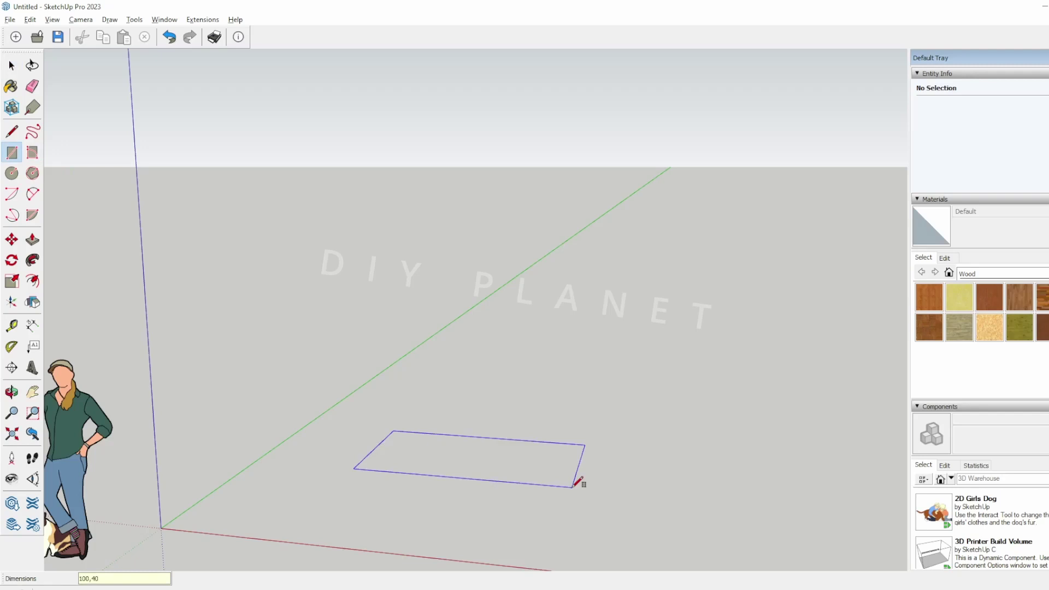
{"action": "key", "text": "Return"}
{"action": "middle_click_drag", "start_coordinate": [579, 483], "coordinate": [426, 466]}
{"action": "scroll", "coordinate": [376, 449], "scroll_direction": "up", "scroll_amount": 4}
{"action": "key", "text": "space"}
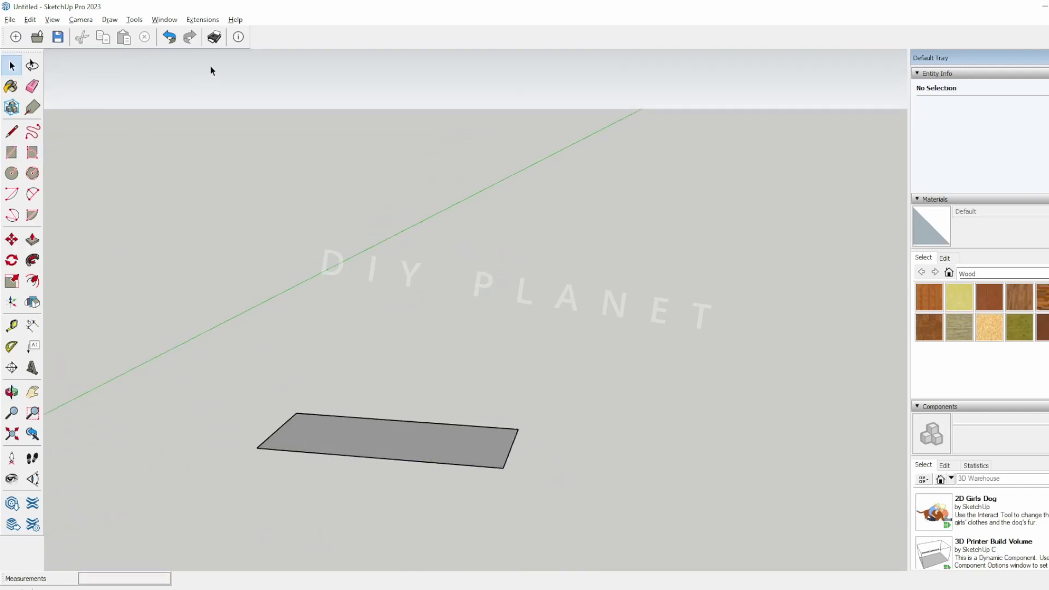
Step: Extrude the 100 by 40 cm rectangle upward 1.6 cm with Push/Pull
{"action": "key", "text": "p"}
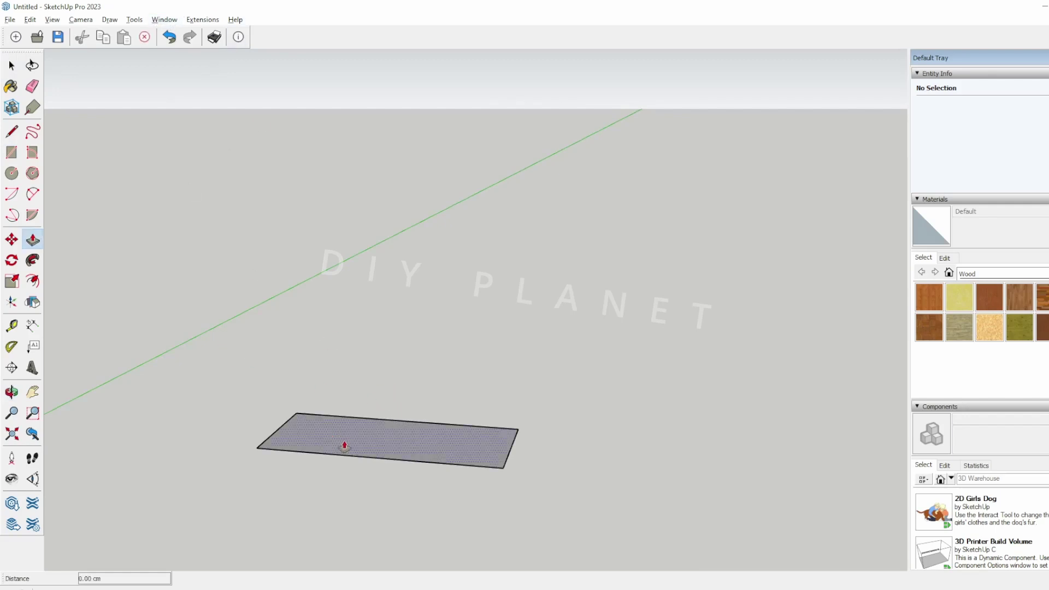
{"action": "left_click_drag", "start_coordinate": [369, 450], "coordinate": [381, 430]}
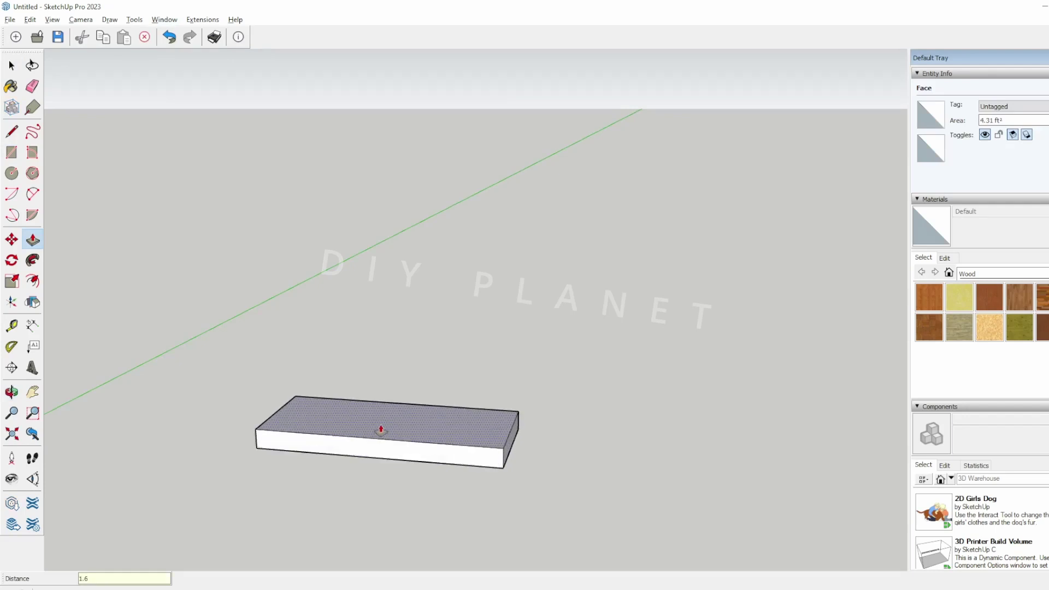
{"action": "type", "text": "1.6"}
{"action": "key", "text": "Return"}
Step: Make the whole 100 by 40 cm panel a group and deselect it
{"action": "key", "text": "space"}
{"action": "double_click", "coordinate": [402, 425]}
{"action": "mouse_move", "coordinate": [402, 425]}
{"action": "middle_mouse_down"}
{"action": "mouse_move", "coordinate": [388, 420]}
{"action": "mouse_move", "coordinate": [396, 440]}
{"action": "middle_mouse_up"}
{"action": "right_click", "coordinate": [389, 438]}
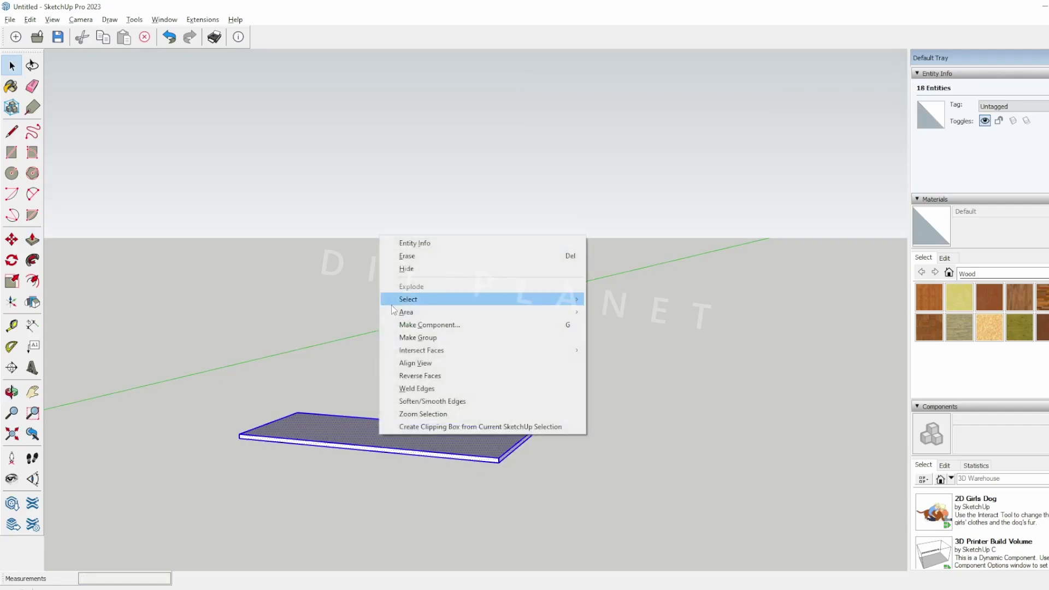
{"action": "left_click", "coordinate": [439, 346]}
{"action": "scroll", "coordinate": [344, 418], "scroll_direction": "down", "scroll_amount": 2}
{"action": "middle_click_drag", "start_coordinate": [344, 419], "coordinate": [419, 436]}
{"action": "left_click", "coordinate": [377, 403]}
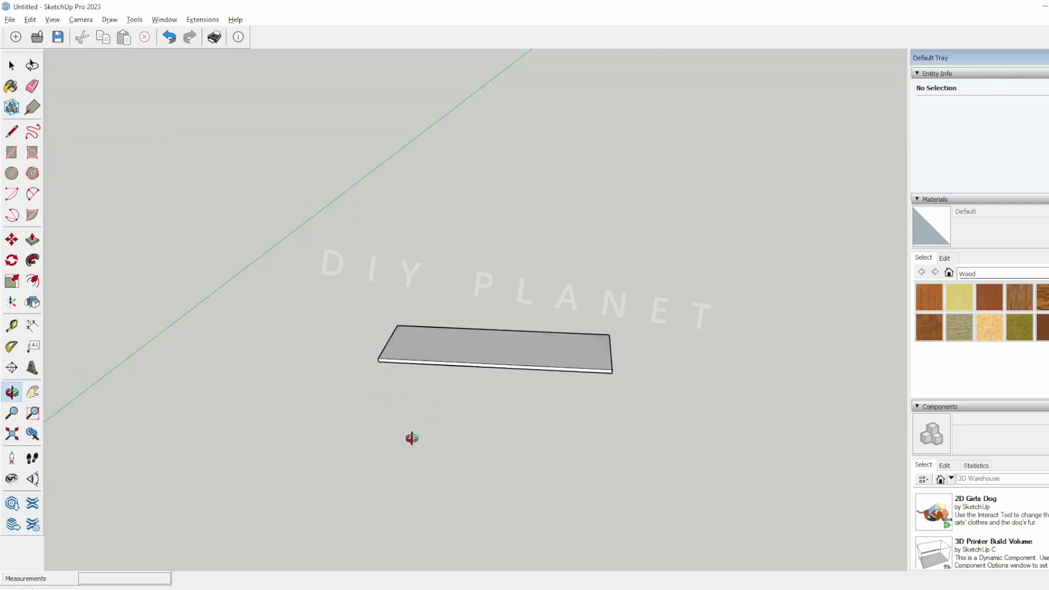
Step: Draw a 140 by 50 cm rectangle from the panel's back corner, perpendicular to it, using the size noted in Notepad
{"action": "left_click", "coordinate": [12, 153]}
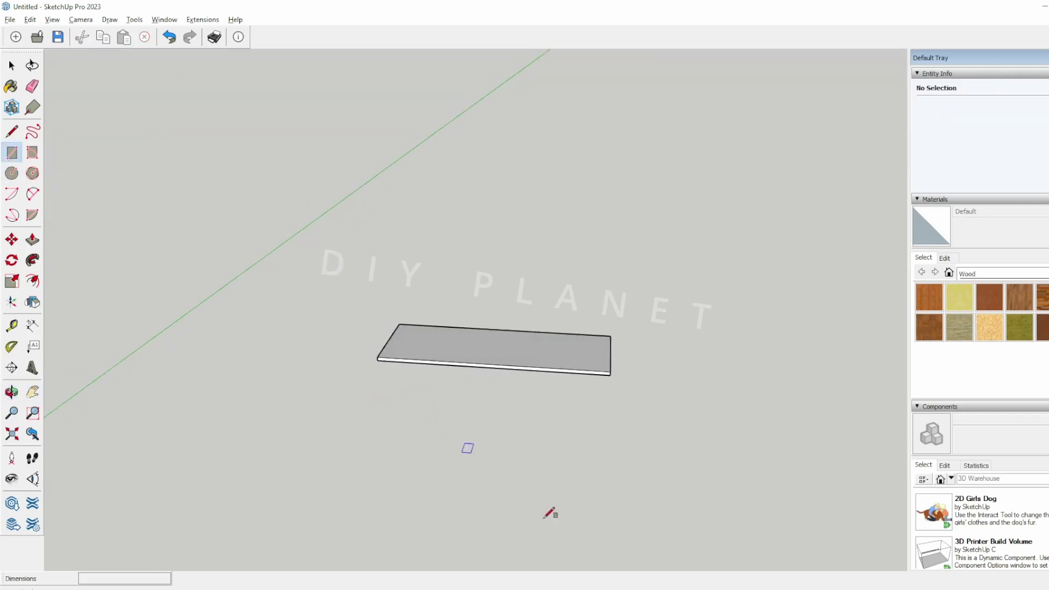
{"action": "key", "text": "alt+Tab"}
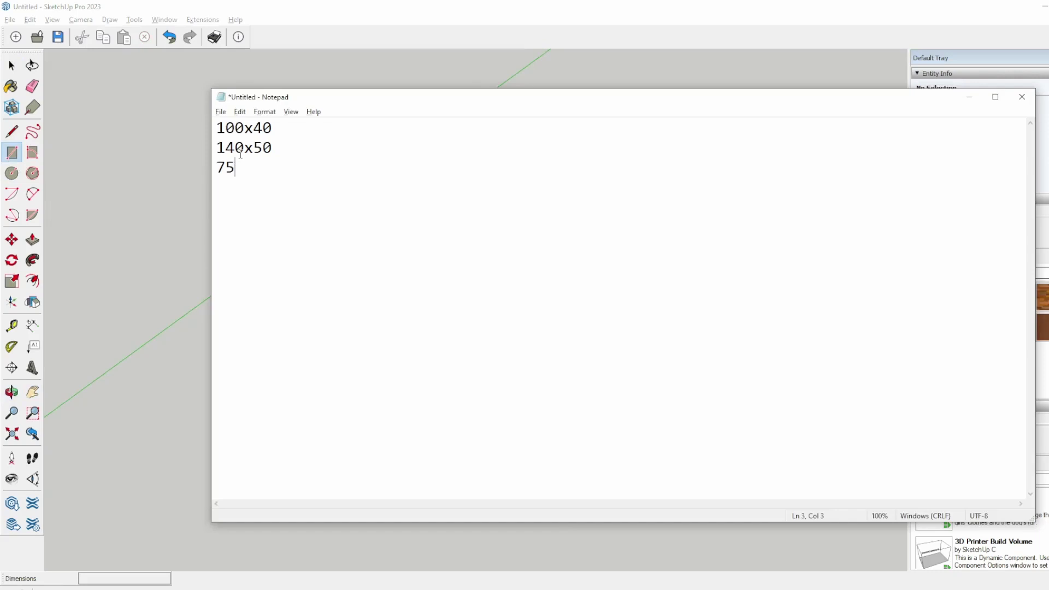
{"action": "left_click", "coordinate": [412, 10]}
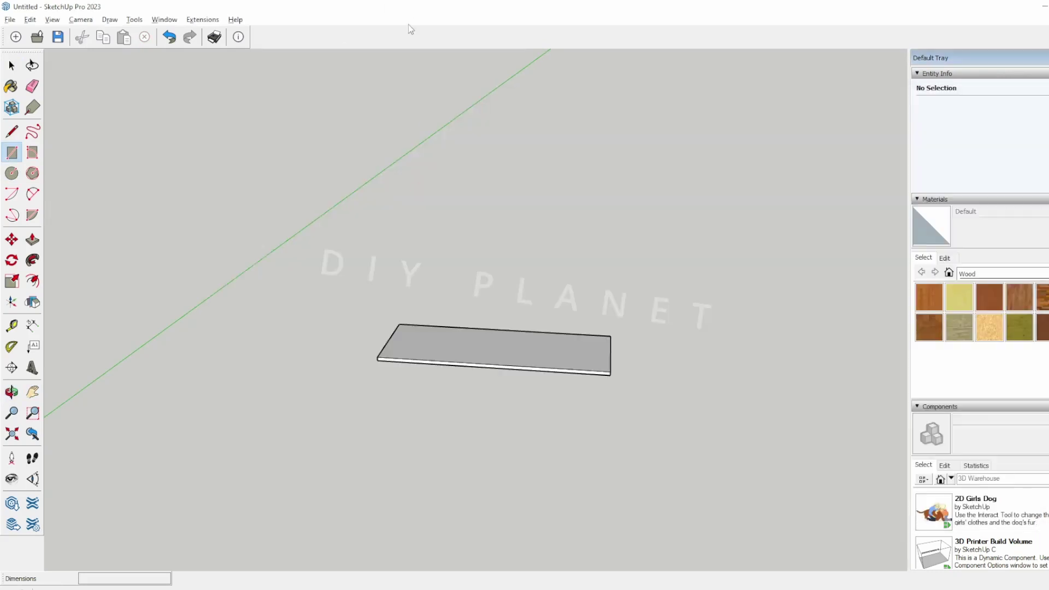
{"action": "left_click", "coordinate": [400, 324]}
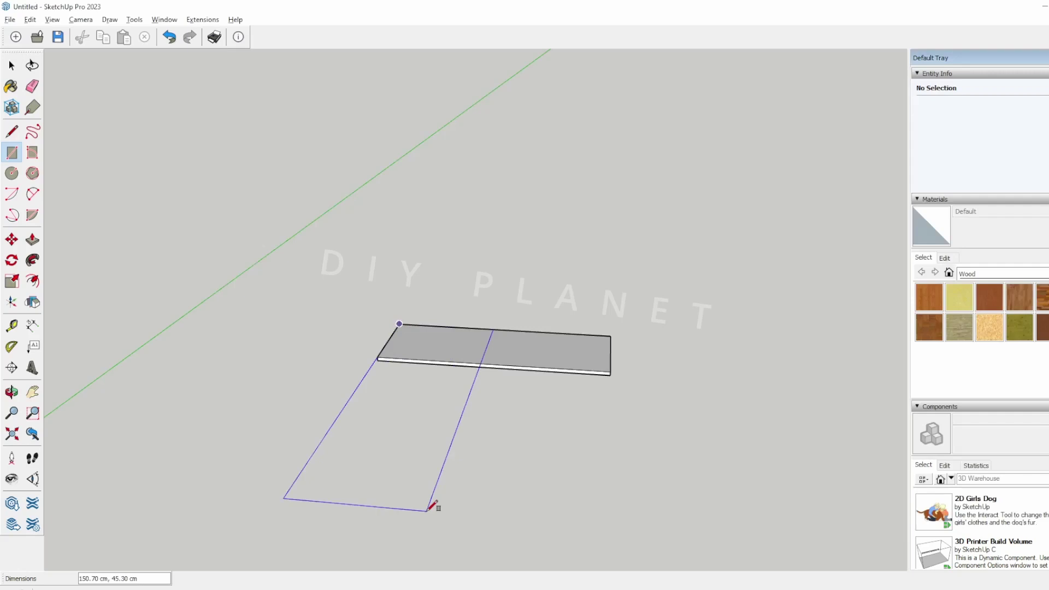
{"action": "left_click", "coordinate": [427, 512]}
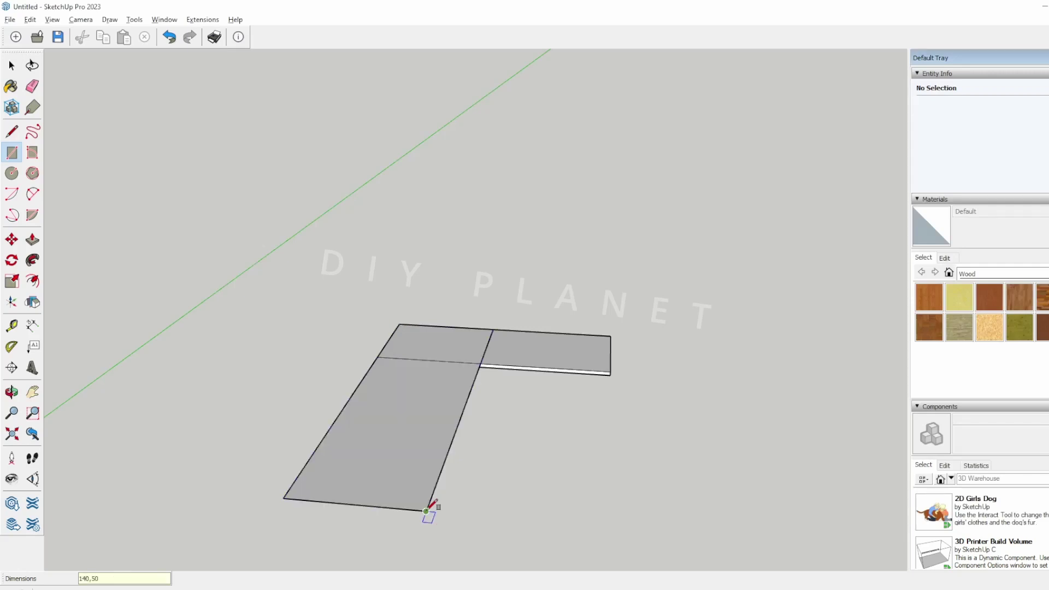
Step: Open the first panel's group and push its overlapping end face in 50 cm to the long rectangle's edge
{"action": "middle_click_drag", "start_coordinate": [480, 496], "coordinate": [457, 341]}
{"action": "key", "text": "r"}
{"action": "middle_click_drag", "start_coordinate": [394, 342], "coordinate": [447, 323]}
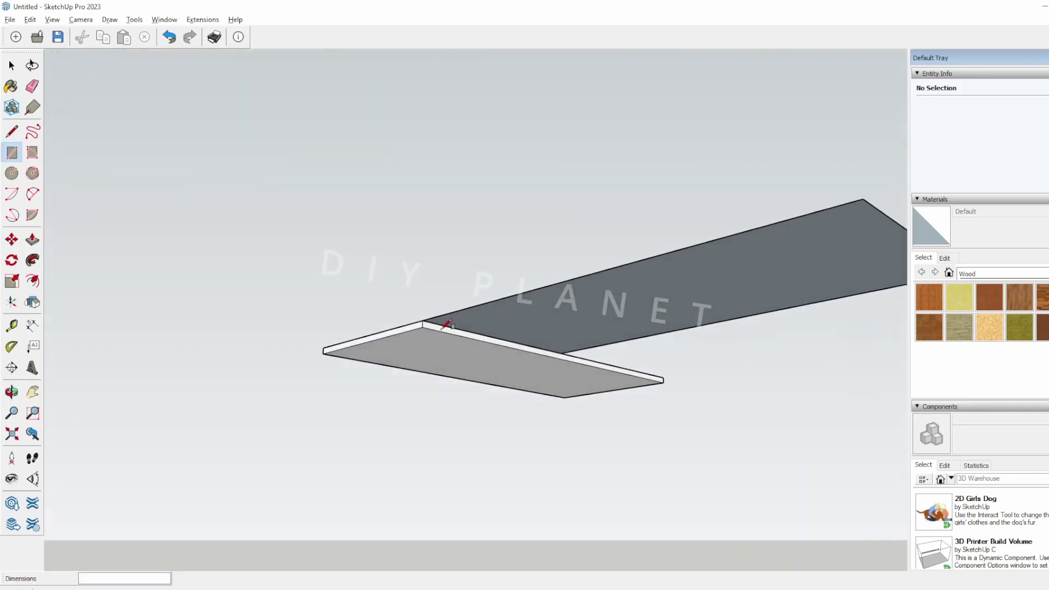
{"action": "key", "text": "space"}
{"action": "left_click", "coordinate": [413, 332]}
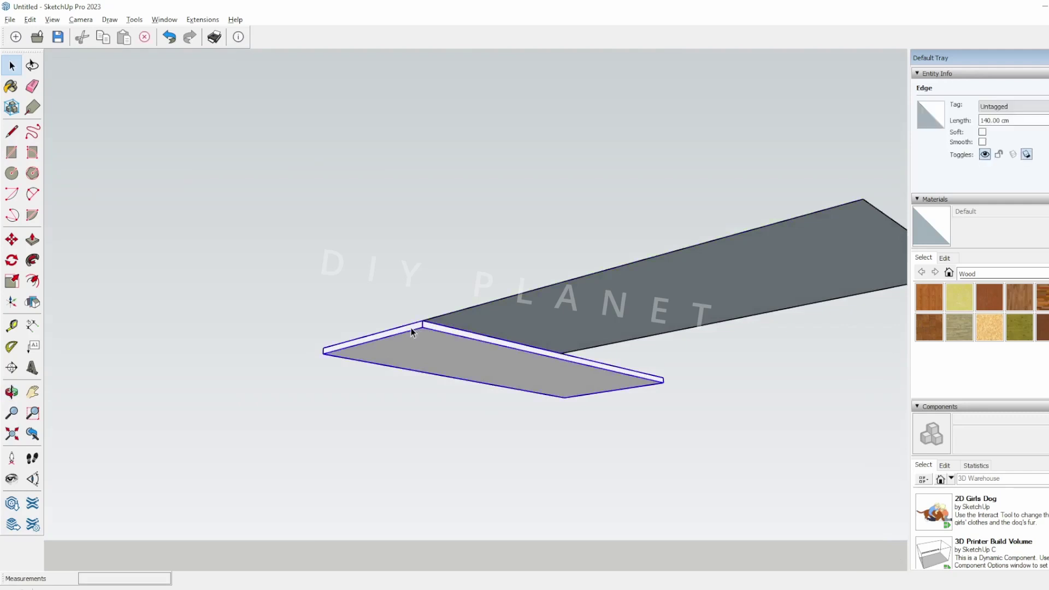
{"action": "double_click", "coordinate": [413, 333]}
{"action": "key", "text": "p"}
{"action": "left_click", "coordinate": [516, 361]}
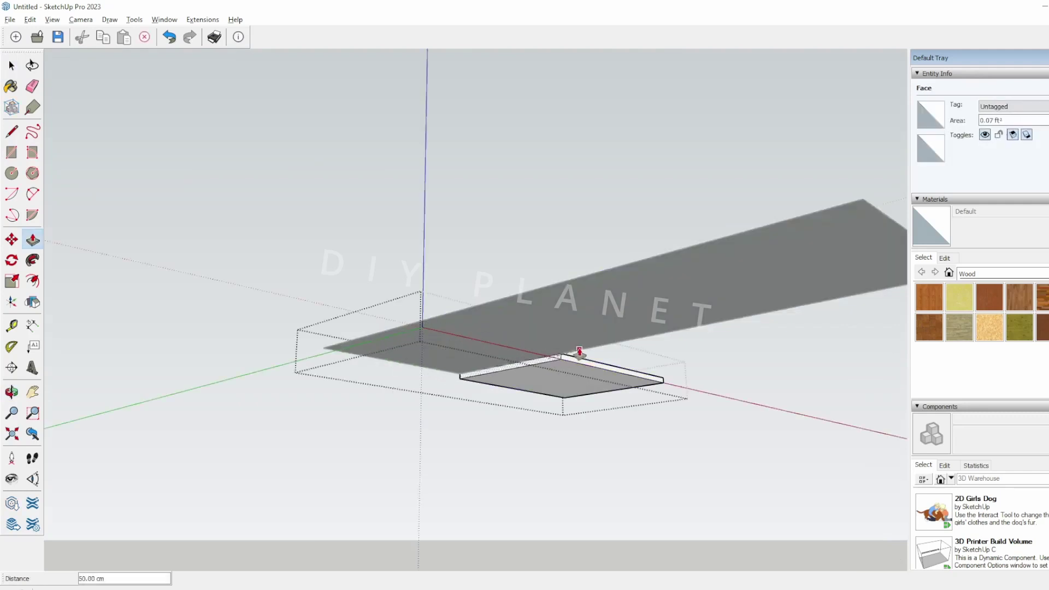
{"action": "left_click", "coordinate": [532, 367]}
{"action": "middle_click_drag", "start_coordinate": [532, 367], "coordinate": [469, 391]}
{"action": "key", "text": "space"}
{"action": "key", "text": "Escape"}
Step: Extrude the 140 by 50 cm rectangle downward with Push/Pull to match the short panel's thickness
{"action": "left_click", "coordinate": [545, 331]}
{"action": "middle_click_drag", "start_coordinate": [545, 331], "coordinate": [469, 359]}
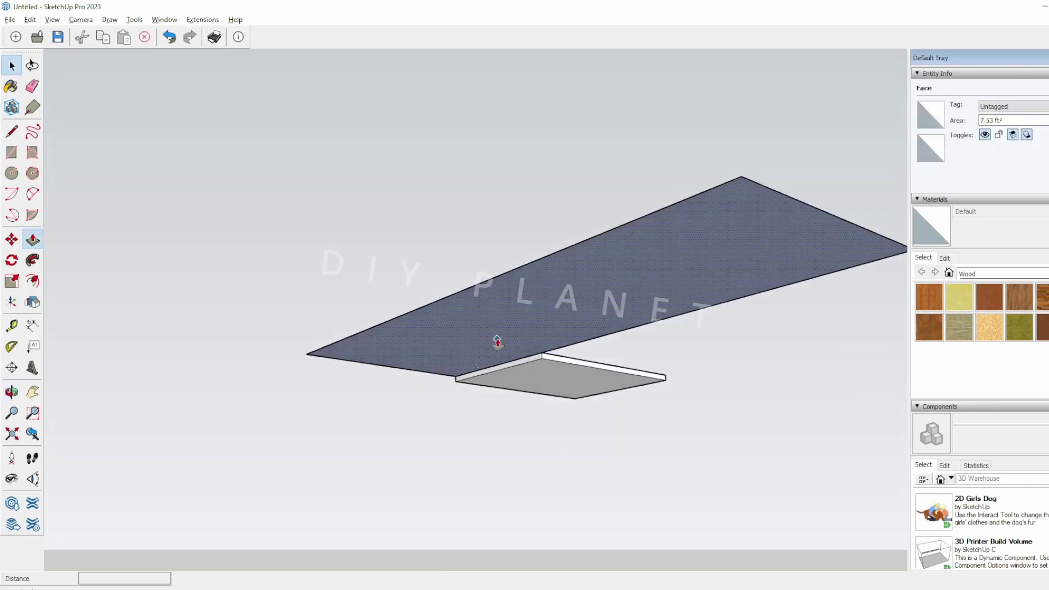
{"action": "key", "text": "p"}
{"action": "left_click", "coordinate": [495, 344]}
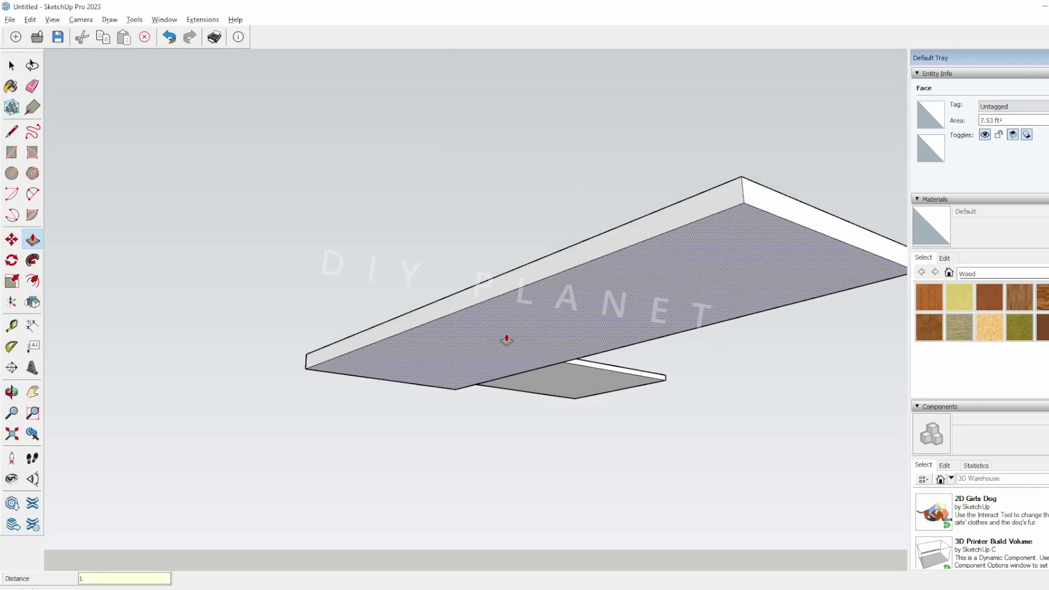
{"action": "key", "text": "Return"}
Step: Make the entire 140 by 50 cm panel a group
{"action": "middle_click_drag", "start_coordinate": [507, 339], "coordinate": [569, 316]}
{"action": "key", "text": "space"}
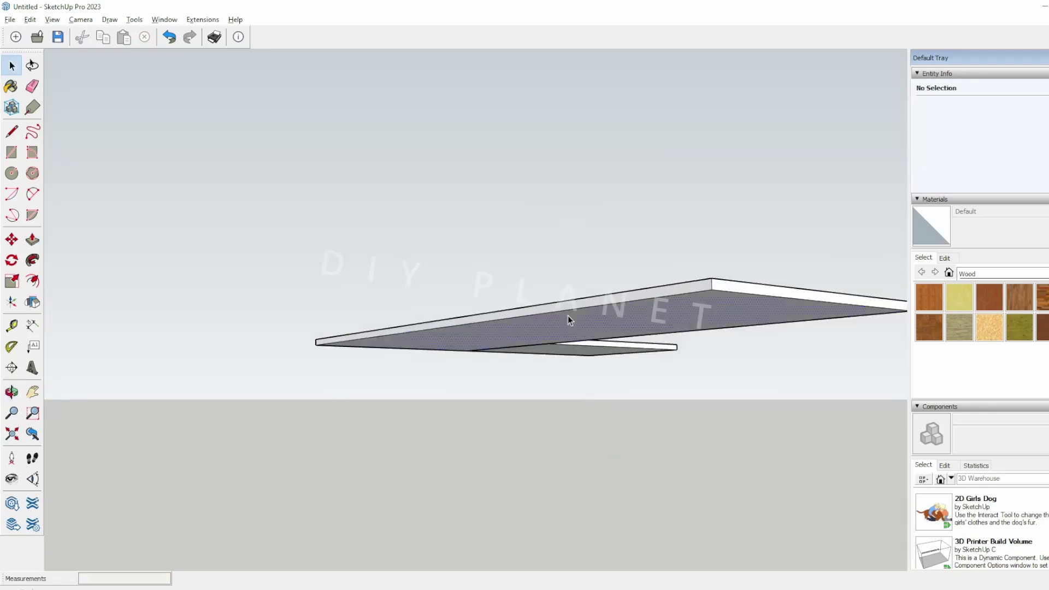
{"action": "right_click", "coordinate": [568, 316]}
{"action": "left_click", "coordinate": [499, 427]}
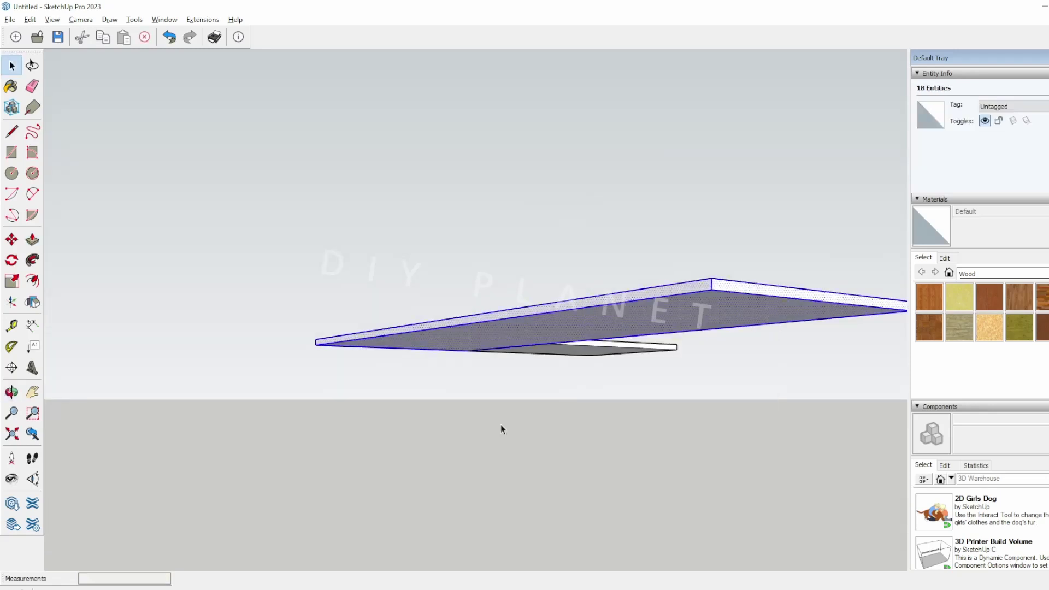
{"action": "middle_click_drag", "start_coordinate": [450, 414], "coordinate": [446, 376]}
{"action": "left_click", "coordinate": [445, 378]}
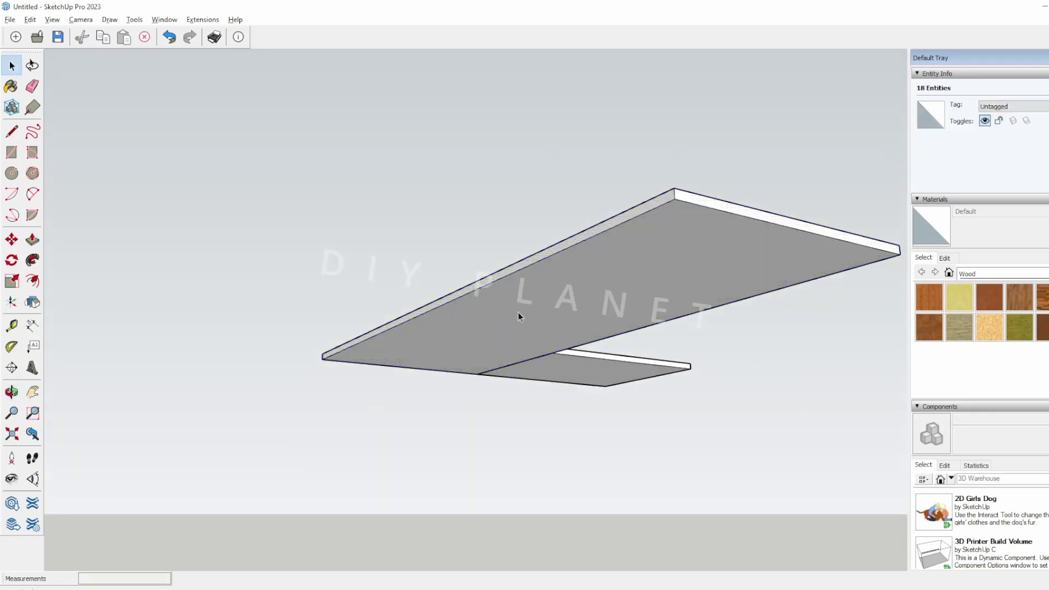
Step: Select all connected geometry of the long 140 by 50 cm panel and make it a group
{"action": "double_click", "coordinate": [528, 293]}
{"action": "triple_click", "coordinate": [528, 293]}
{"action": "right_click", "coordinate": [528, 293]}
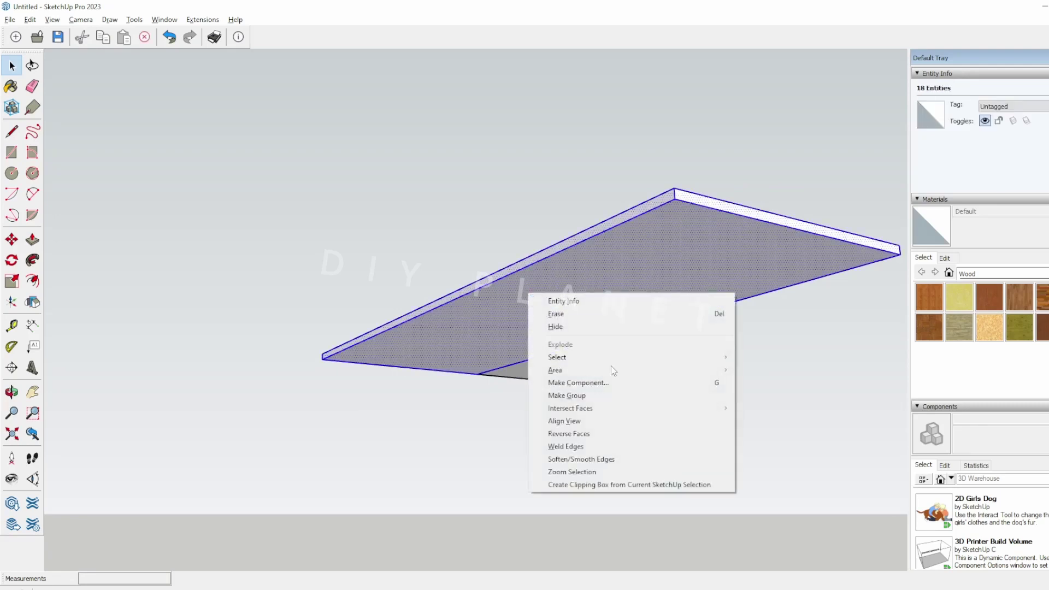
{"action": "left_click", "coordinate": [598, 397]}
Step: Try moving the grouped long panel to a new position, and undo the move
{"action": "middle_click_drag", "start_coordinate": [598, 399], "coordinate": [485, 367]}
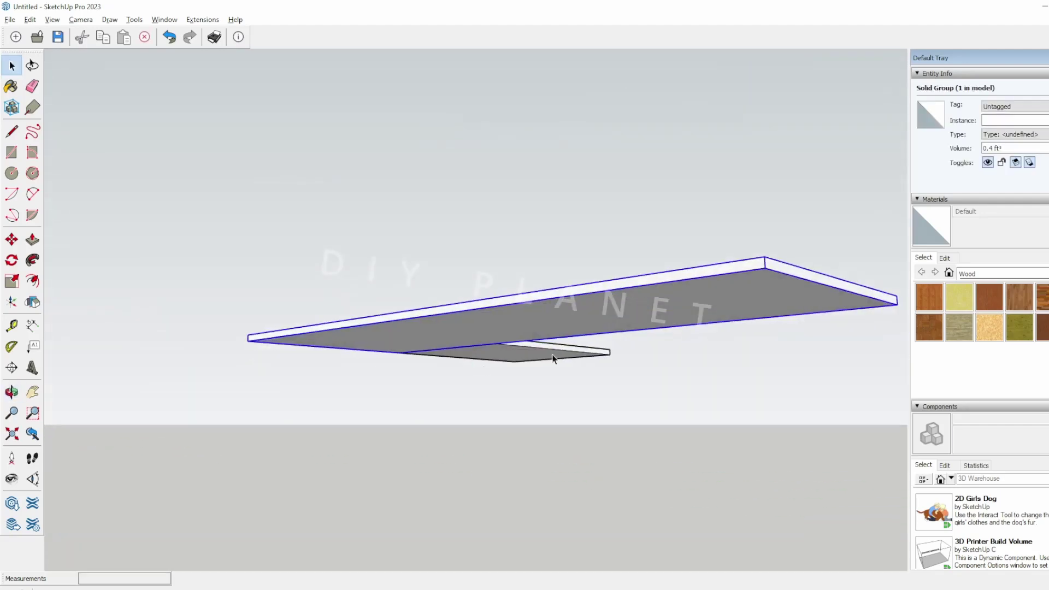
{"action": "mouse_move", "coordinate": [553, 356]}
{"action": "middle_mouse_down"}
{"action": "mouse_move", "coordinate": [460, 375]}
{"action": "mouse_move", "coordinate": [614, 421]}
{"action": "mouse_move", "coordinate": [274, 422]}
{"action": "mouse_move", "coordinate": [559, 434]}
{"action": "mouse_move", "coordinate": [656, 379]}
{"action": "mouse_move", "coordinate": [398, 339]}
{"action": "mouse_move", "coordinate": [710, 417]}
{"action": "mouse_move", "coordinate": [543, 378]}
{"action": "mouse_move", "coordinate": [398, 392]}
{"action": "mouse_move", "coordinate": [656, 372]}
{"action": "mouse_move", "coordinate": [568, 354]}
{"action": "mouse_move", "coordinate": [541, 393]}
{"action": "mouse_move", "coordinate": [253, 363]}
{"action": "mouse_move", "coordinate": [400, 405]}
{"action": "mouse_move", "coordinate": [540, 354]}
{"action": "middle_mouse_up"}
{"action": "middle_click_drag", "start_coordinate": [438, 477], "coordinate": [548, 361]}
{"action": "key", "text": "m"}
{"action": "left_click", "coordinate": [532, 360]}
{"action": "left_click", "coordinate": [321, 314]}
{"action": "key", "text": "ctrl+z"}
{"action": "middle_click_drag", "start_coordinate": [410, 342], "coordinate": [492, 257]}
{"action": "key", "text": "space"}
Step: Try moving the other tabletop panel on its own, undo the move, and clear the selection
{"action": "left_click", "coordinate": [705, 461]}
{"action": "middle_click_drag", "start_coordinate": [705, 461], "coordinate": [723, 517]}
{"action": "left_click", "coordinate": [778, 369]}
{"action": "key", "text": "m"}
{"action": "left_click", "coordinate": [772, 365]}
{"action": "left_click", "coordinate": [598, 403]}
{"action": "key", "text": "ctrl+z"}
{"action": "middle_click_drag", "start_coordinate": [593, 406], "coordinate": [569, 368]}
{"action": "key", "text": "space"}
{"action": "left_click", "coordinate": [614, 454]}
Step: Open the long panel's group for editing with its underside in view
{"action": "middle_click_drag", "start_coordinate": [615, 455], "coordinate": [562, 333]}
{"action": "middle_click_drag", "start_coordinate": [663, 363], "coordinate": [515, 545], "text": "shift"}
{"action": "middle_click_drag", "start_coordinate": [499, 450], "coordinate": [391, 306]}
{"action": "double_click", "coordinate": [388, 261]}
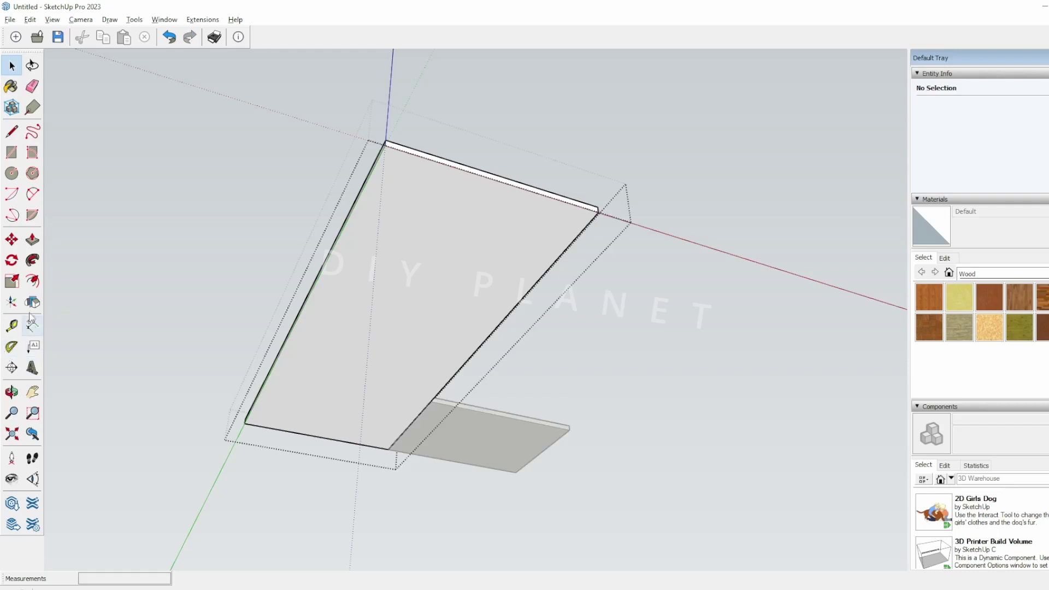
{"action": "left_click", "coordinate": [33, 281]}
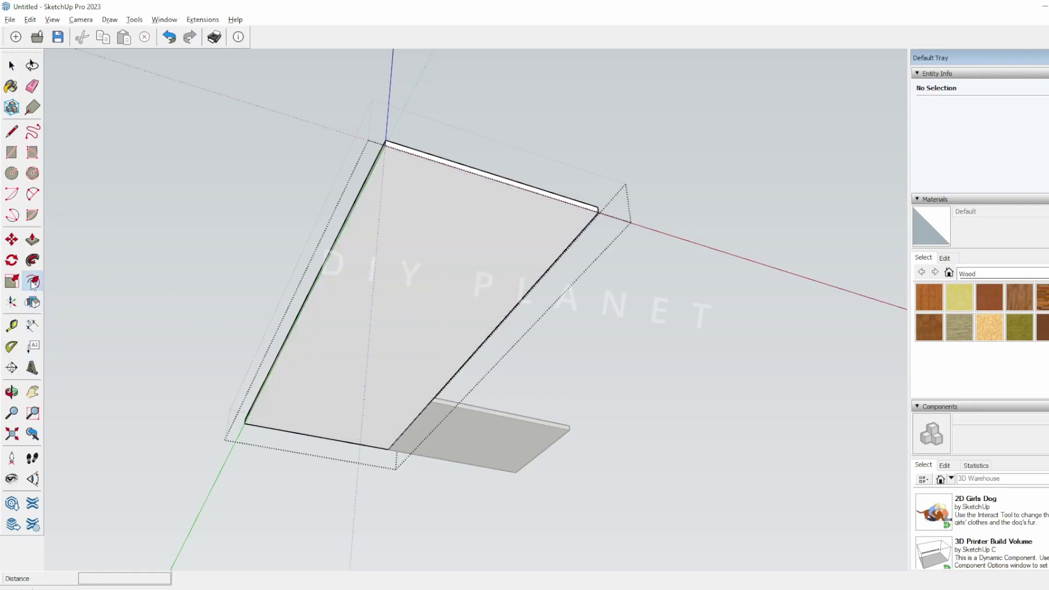
{"action": "scroll", "coordinate": [354, 251], "scroll_direction": "up", "scroll_amount": 4}
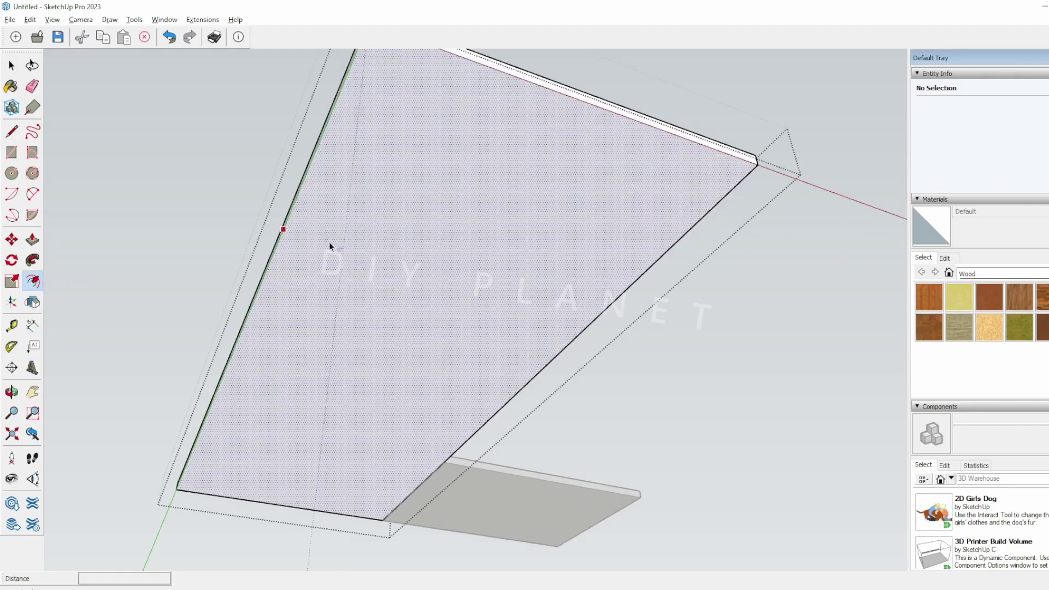
{"action": "left_click", "coordinate": [285, 223]}
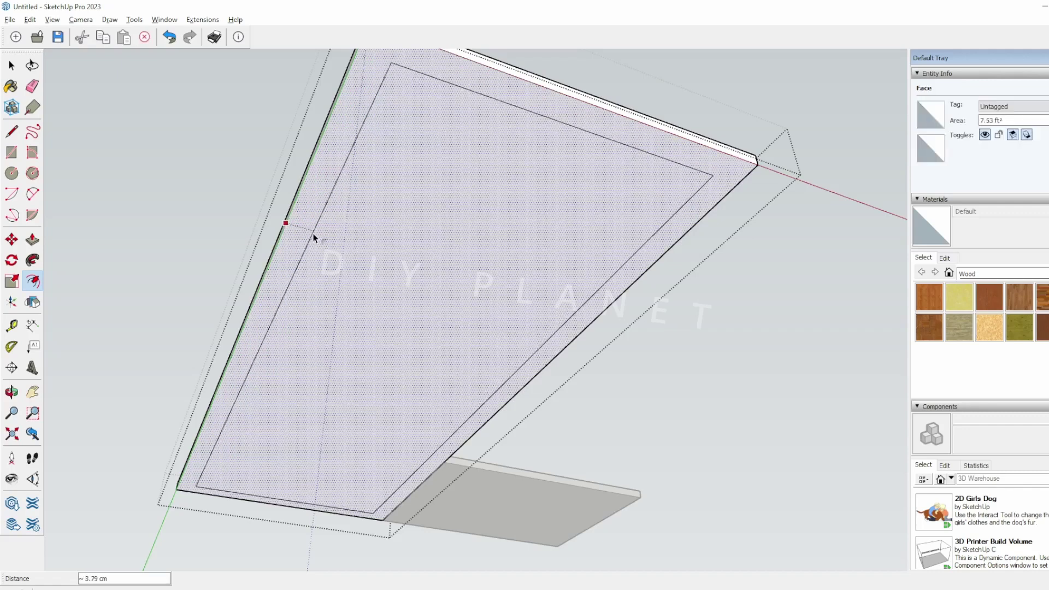
{"action": "key", "text": "space"}
Step: Set the model's length unit to inches
{"action": "left_click", "coordinate": [164, 19]}
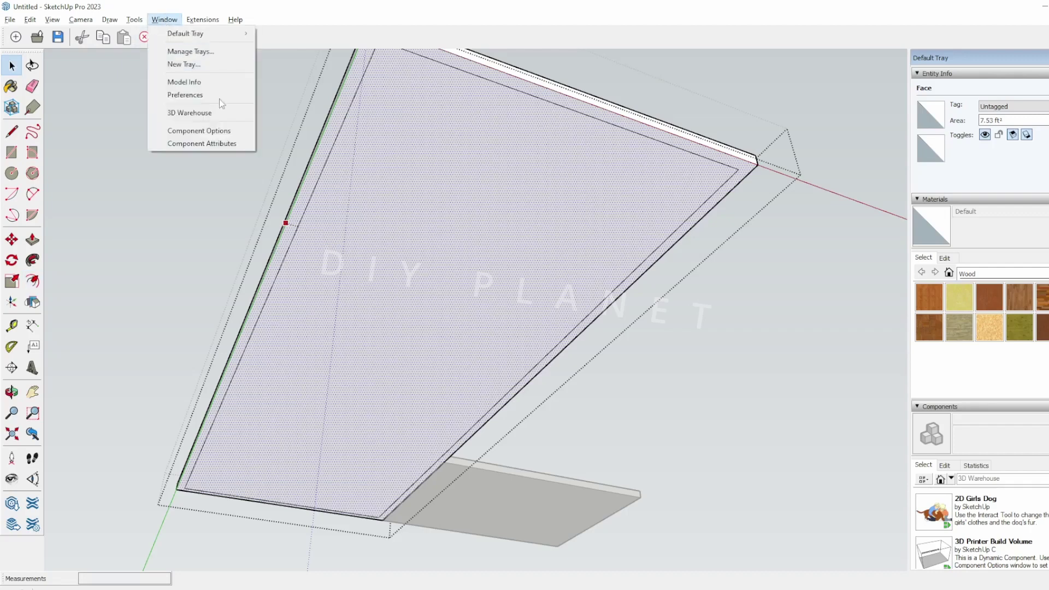
{"action": "left_click", "coordinate": [184, 81]}
{"action": "left_click", "coordinate": [525, 298]}
{"action": "left_click", "coordinate": [526, 309]}
{"action": "left_click", "coordinate": [678, 228]}
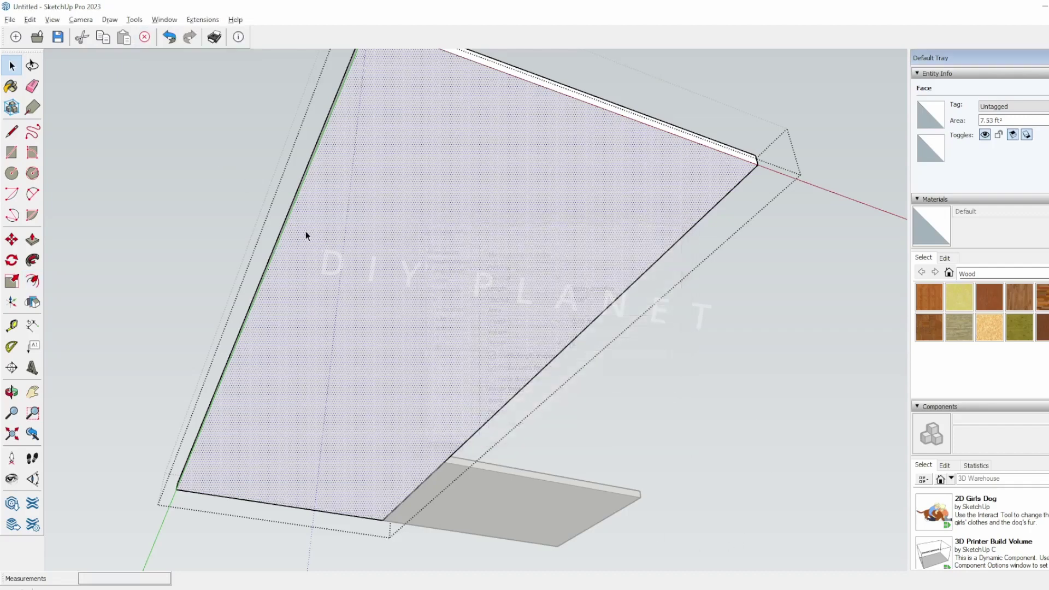
Step: Offset the outline of the long panel's underside face inward by 1 inch
{"action": "left_click", "coordinate": [283, 233]}
{"action": "left_click", "coordinate": [33, 281]}
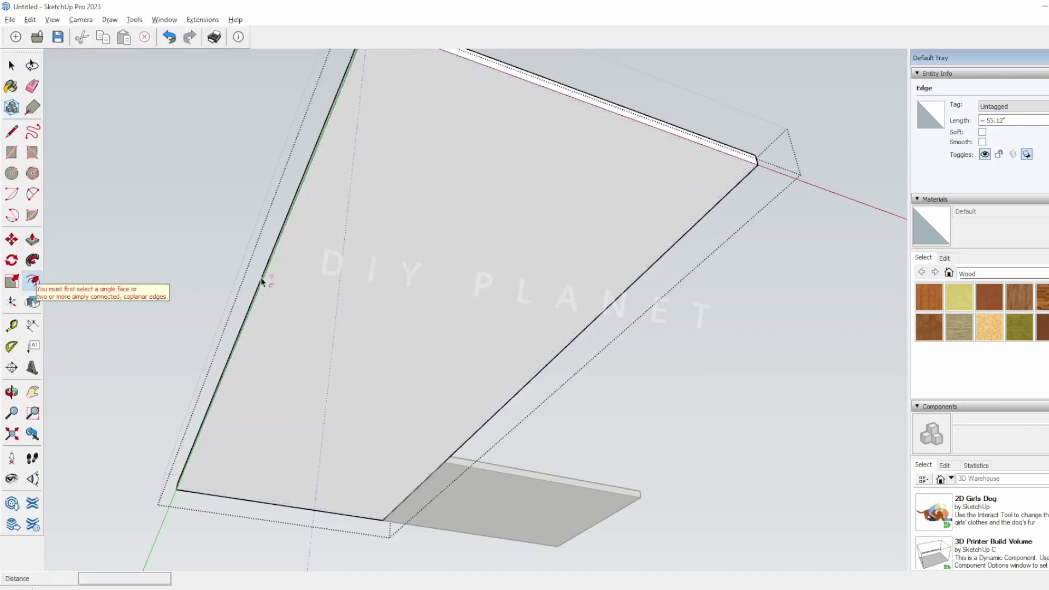
{"action": "left_click", "coordinate": [265, 278]}
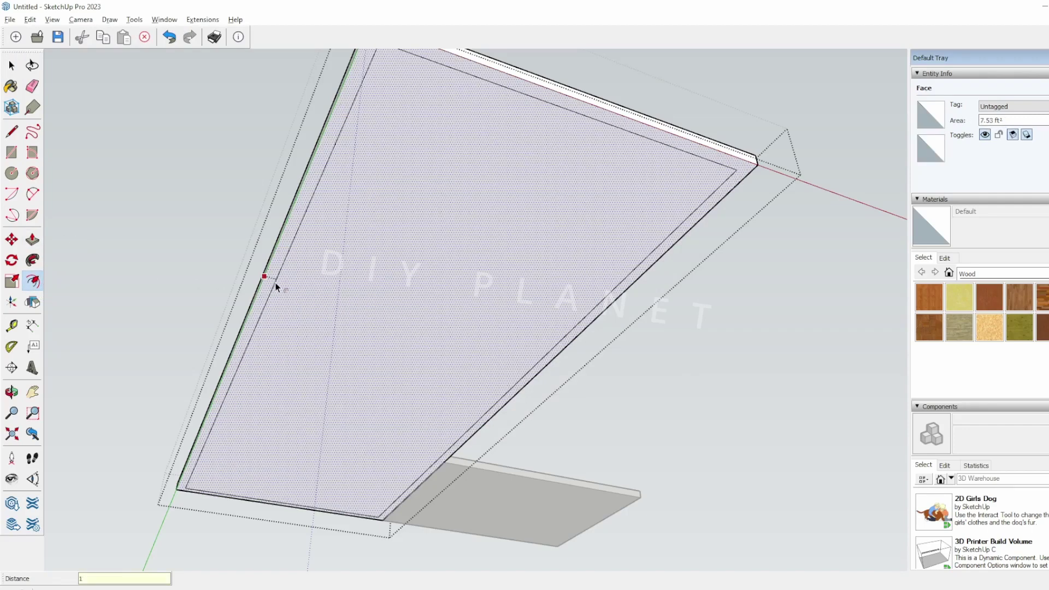
{"action": "key", "text": "Return"}
Step: Measure the border between the long panel's outer edges and its inset outline
{"action": "middle_click_drag", "start_coordinate": [261, 280], "coordinate": [242, 264]}
{"action": "key", "text": "t"}
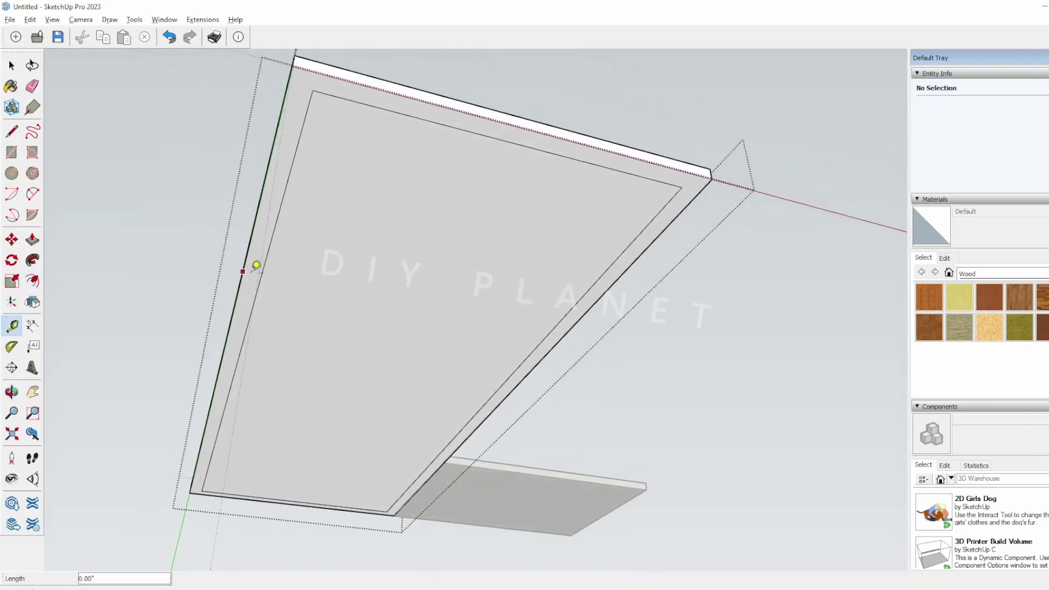
{"action": "key", "text": "space"}
{"action": "key", "text": "t"}
{"action": "left_click", "coordinate": [469, 112]}
{"action": "left_click", "coordinate": [468, 119]}
{"action": "scroll", "coordinate": [556, 270], "scroll_direction": "up", "scroll_amount": 8}
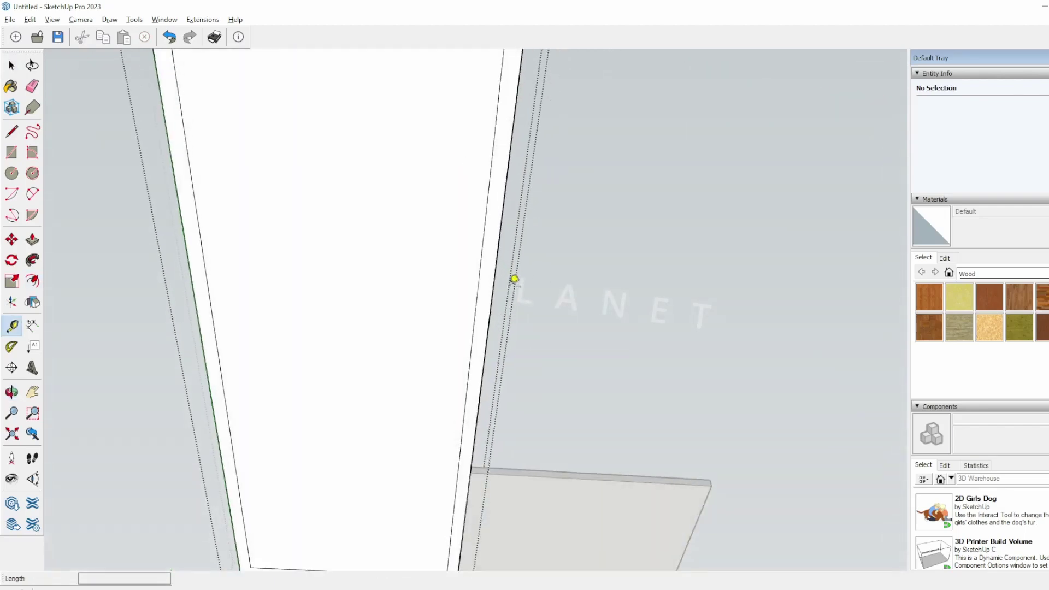
{"action": "left_click", "coordinate": [498, 283]}
{"action": "key", "text": "space"}
{"action": "scroll", "coordinate": [404, 349], "scroll_direction": "down", "scroll_amount": 10}
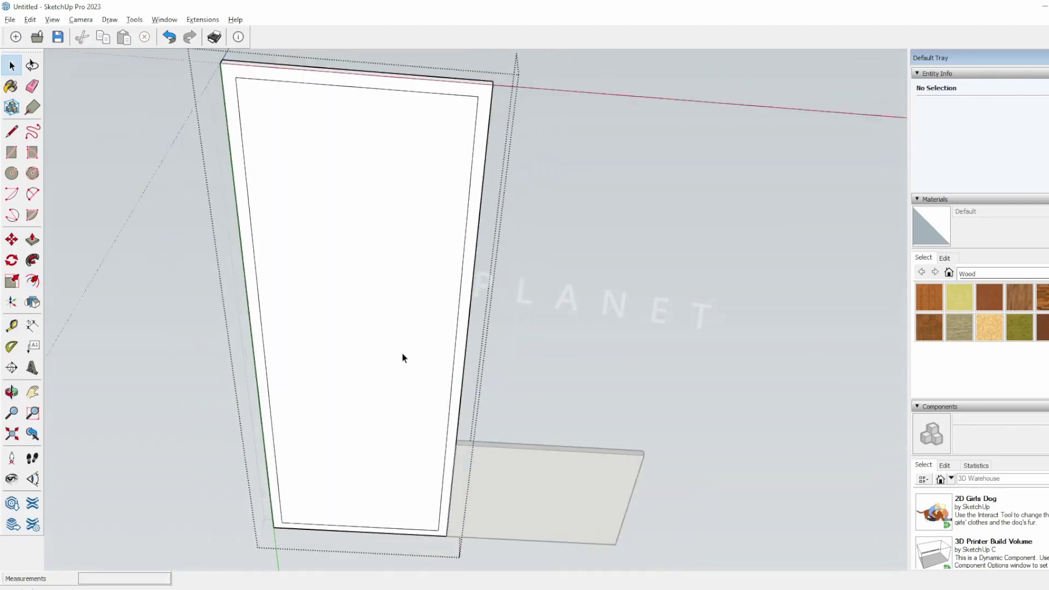
Step: Offset the outline of the short panel's underside face inward by the same 1 inch as on the long panel
{"action": "middle_click_drag", "start_coordinate": [275, 350], "coordinate": [560, 426]}
{"action": "scroll", "coordinate": [645, 460], "scroll_direction": "up", "scroll_amount": 5}
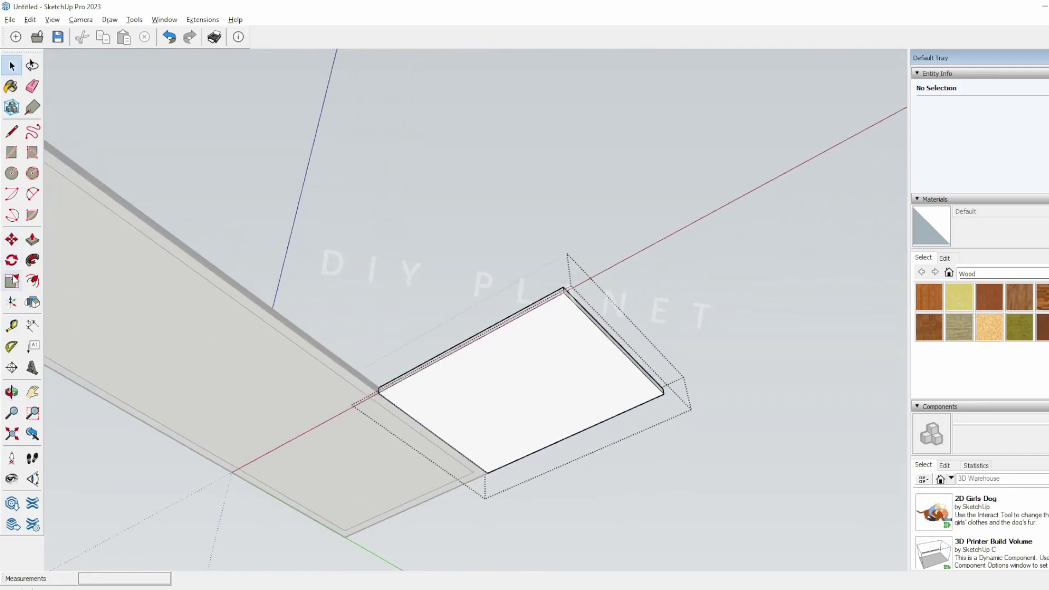
{"action": "left_click", "coordinate": [33, 282]}
{"action": "scroll", "coordinate": [496, 333], "scroll_direction": "up", "scroll_amount": 3}
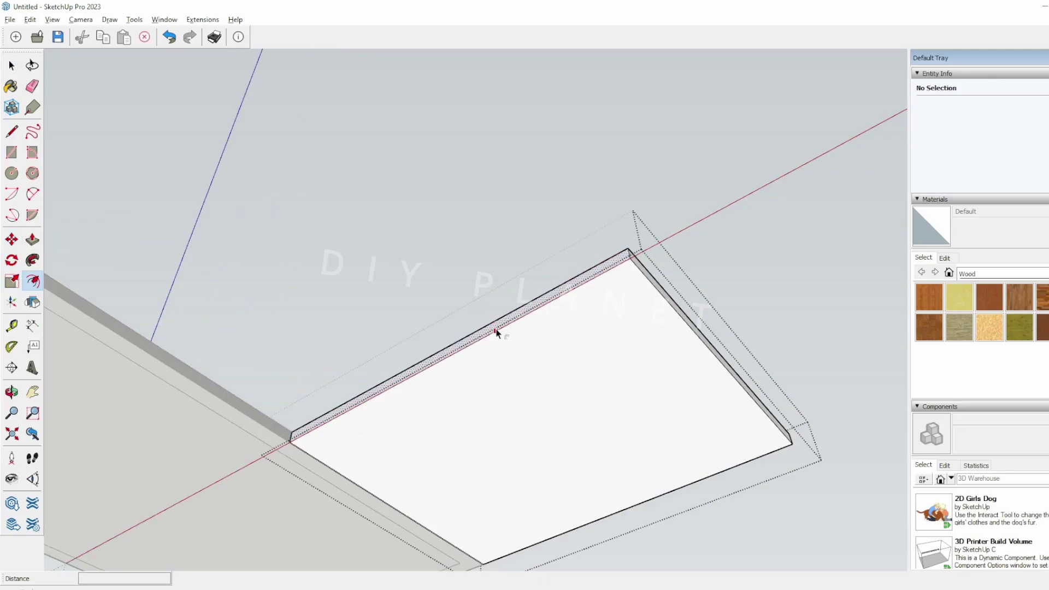
{"action": "left_click", "coordinate": [674, 311]}
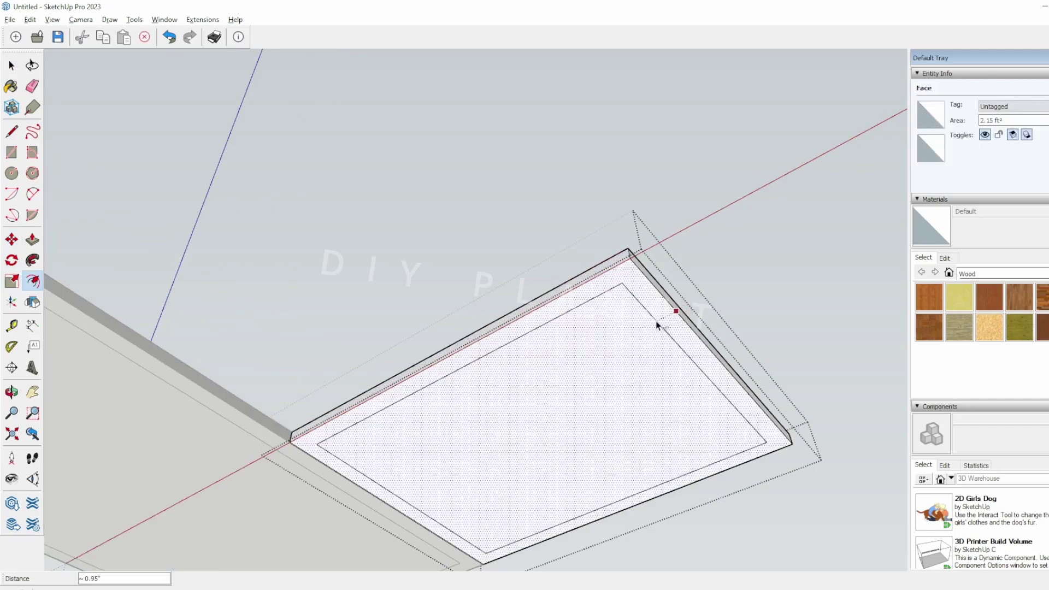
{"action": "key", "text": "Return"}
Step: Measure the border around the short panel's inset outline along its outer edges
{"action": "middle_click_drag", "start_coordinate": [597, 344], "coordinate": [362, 245]}
{"action": "key", "text": "t"}
{"action": "left_click", "coordinate": [422, 266]}
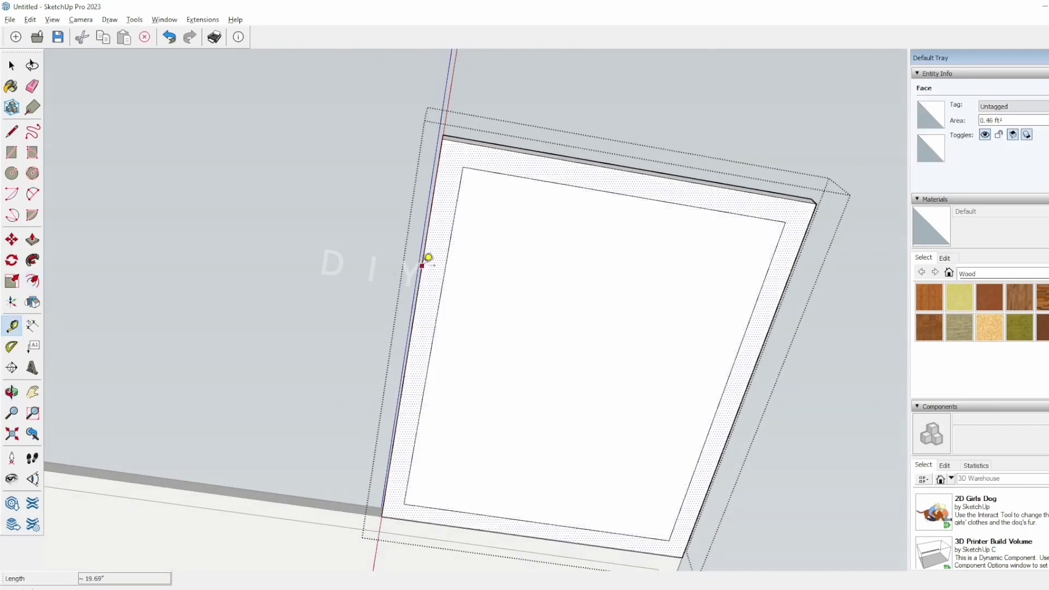
{"action": "key", "text": "space"}
{"action": "key", "text": "t"}
{"action": "left_click", "coordinate": [594, 189]}
{"action": "key", "text": "space"}
{"action": "key", "text": "t"}
Step: Set the length unit to centimeters and draw a 44.92 by about 1.7 cm rectangle along the end of the long panel's inset outline
{"action": "middle_click_drag", "start_coordinate": [772, 330], "coordinate": [300, 229]}
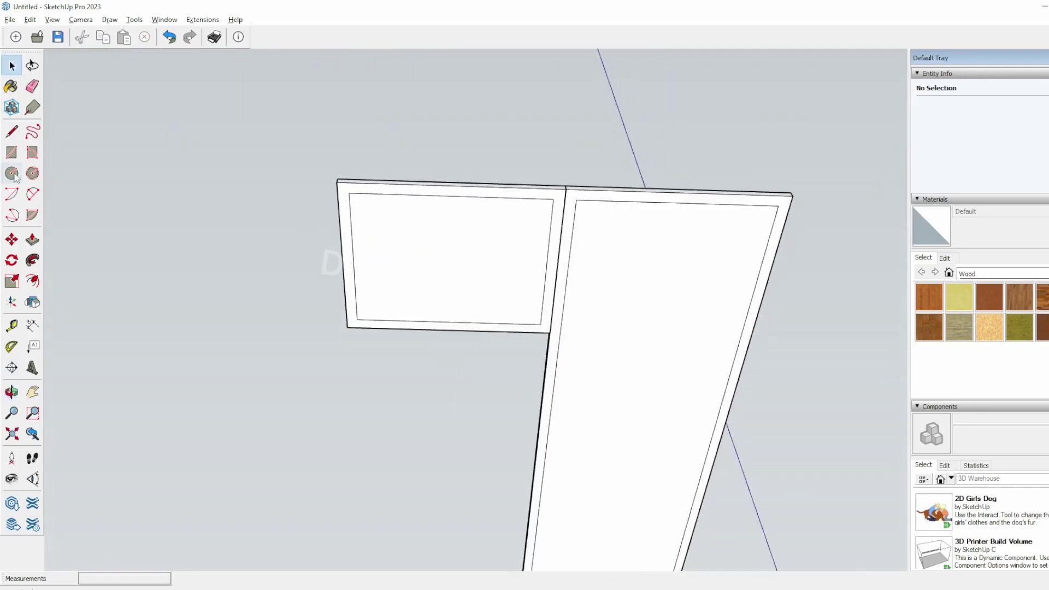
{"action": "left_click", "coordinate": [17, 152]}
{"action": "left_click", "coordinate": [576, 200]}
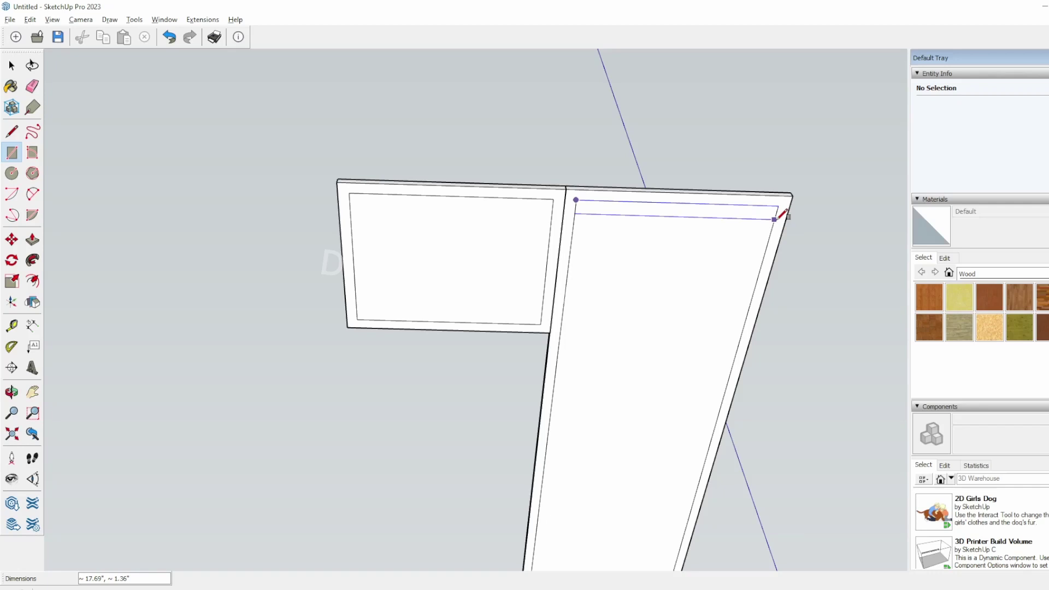
{"action": "left_click", "coordinate": [164, 19]}
{"action": "left_click", "coordinate": [178, 80]}
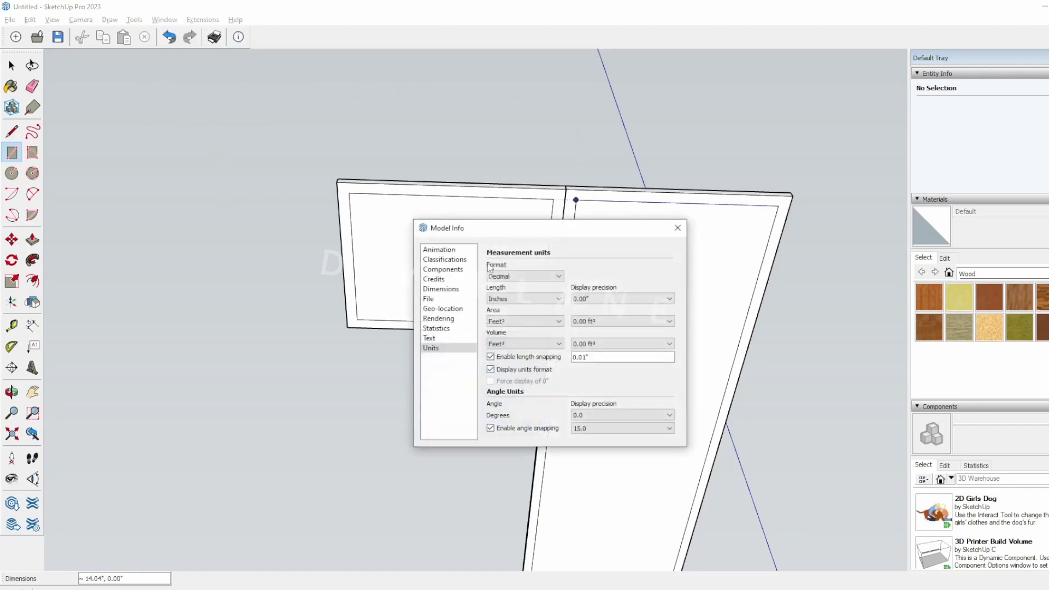
{"action": "left_click", "coordinate": [493, 299]}
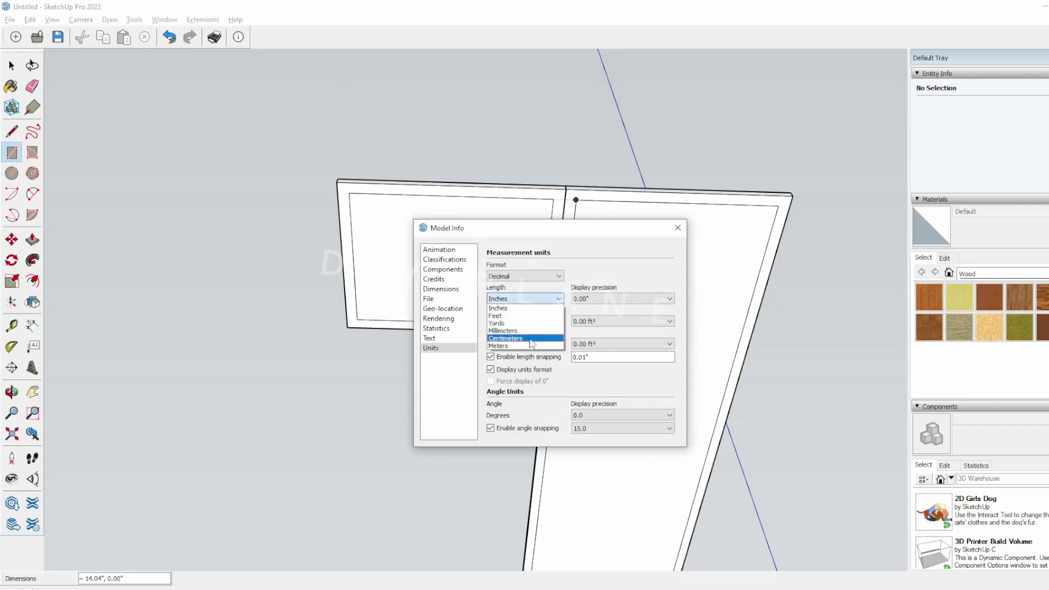
{"action": "left_click", "coordinate": [532, 338]}
{"action": "left_click", "coordinate": [678, 228]}
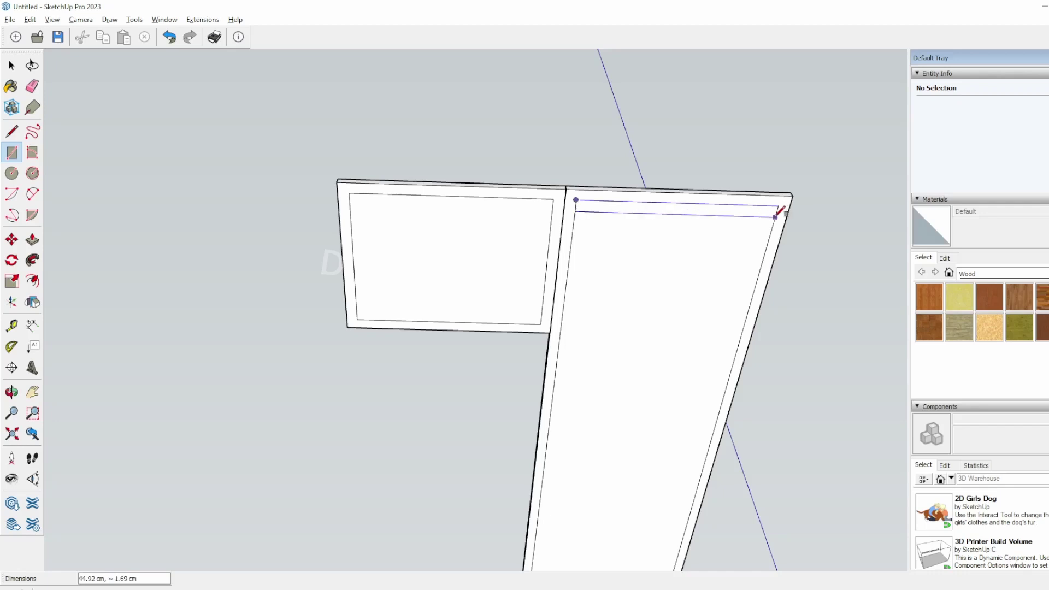
{"action": "left_click", "coordinate": [777, 217]}
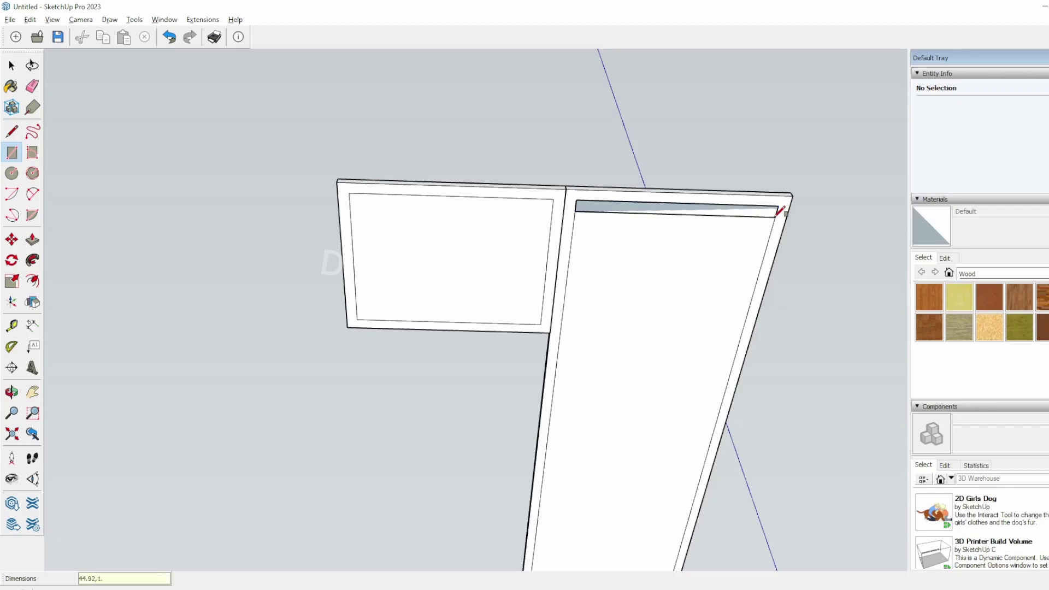
{"action": "mouse_move", "coordinate": [773, 211]}
{"action": "middle_mouse_down"}
{"action": "mouse_move", "coordinate": [686, 211]}
{"action": "mouse_move", "coordinate": [612, 130]}
{"action": "mouse_move", "coordinate": [724, 204]}
{"action": "mouse_move", "coordinate": [884, 216]}
{"action": "mouse_move", "coordinate": [670, 247]}
{"action": "mouse_move", "coordinate": [747, 227]}
{"action": "middle_mouse_up"}
{"action": "scroll", "coordinate": [665, 306], "scroll_direction": "down", "scroll_amount": 3}
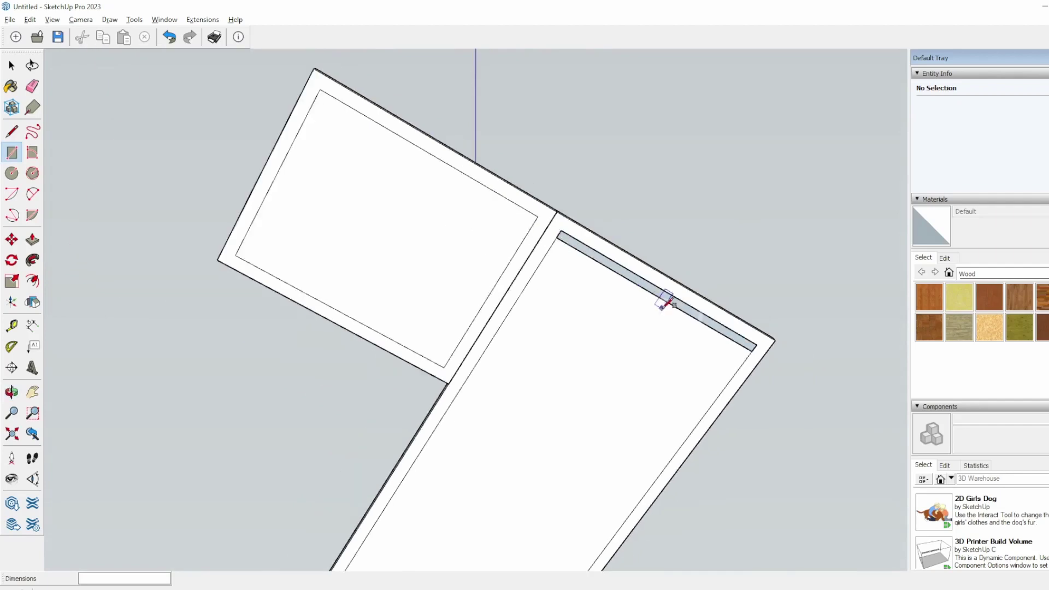
{"action": "middle_click_drag", "start_coordinate": [714, 325], "coordinate": [668, 286]}
{"action": "key", "text": "space"}
{"action": "scroll", "coordinate": [686, 255], "scroll_direction": "up", "scroll_amount": 2}
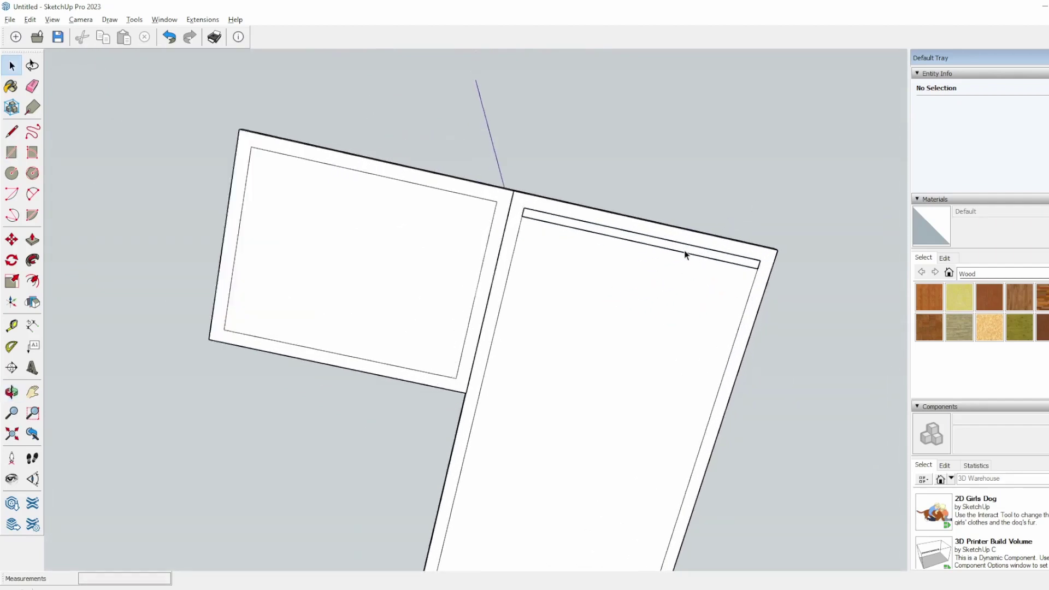
{"action": "key", "text": "p"}
{"action": "left_click", "coordinate": [695, 254]}
{"action": "middle_click_drag", "start_coordinate": [707, 262], "coordinate": [720, 356]}
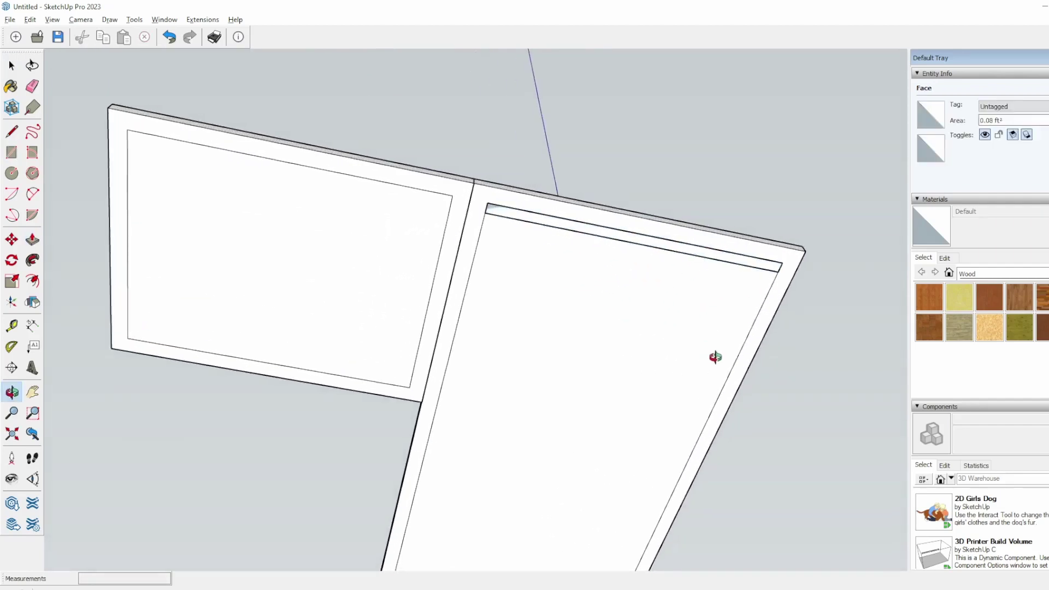
{"action": "middle_click_drag", "start_coordinate": [768, 265], "coordinate": [633, 500]}
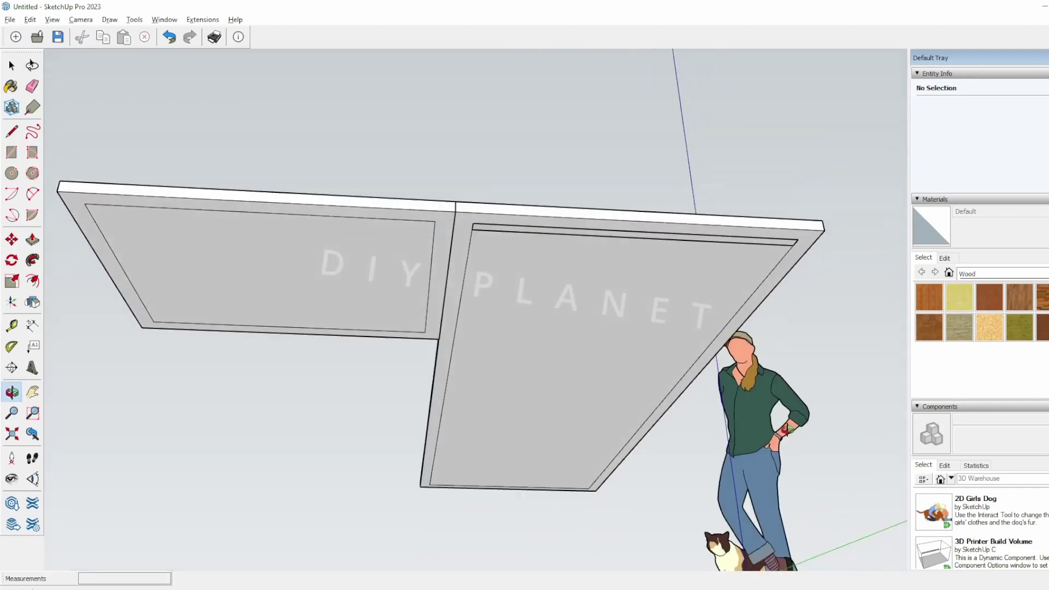
Step: Check the desk height noted in Notepad and place a 75 cm guide straight down from the long panel's outer top corner
{"action": "key", "text": "alt+Tab"}
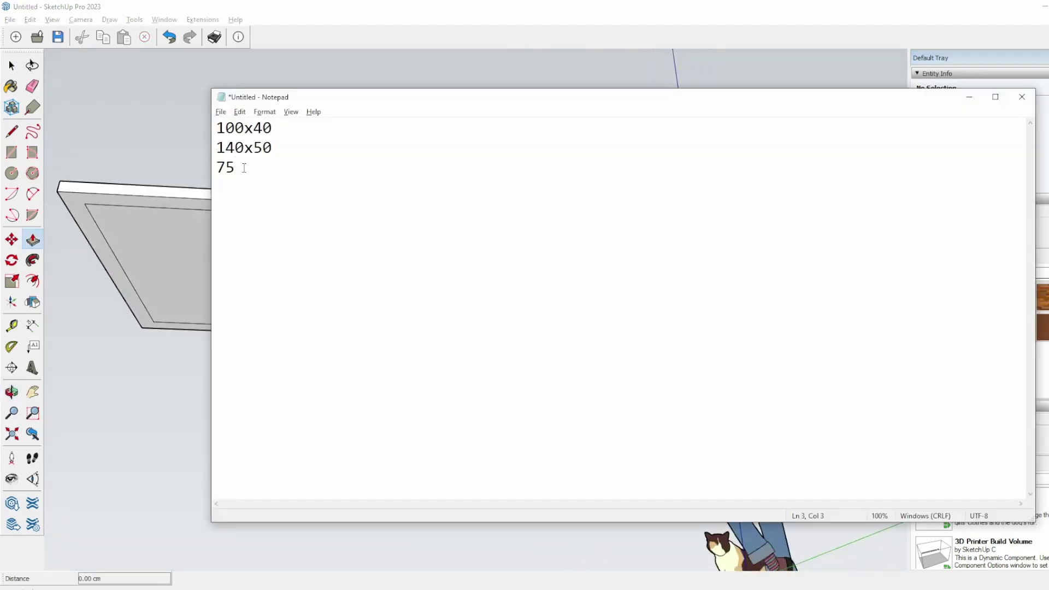
{"action": "left_click", "coordinate": [405, 6]}
{"action": "mouse_move", "coordinate": [832, 202]}
{"action": "middle_mouse_down"}
{"action": "mouse_move", "coordinate": [766, 236]}
{"action": "mouse_move", "coordinate": [768, 225]}
{"action": "middle_mouse_up"}
{"action": "key", "text": "t"}
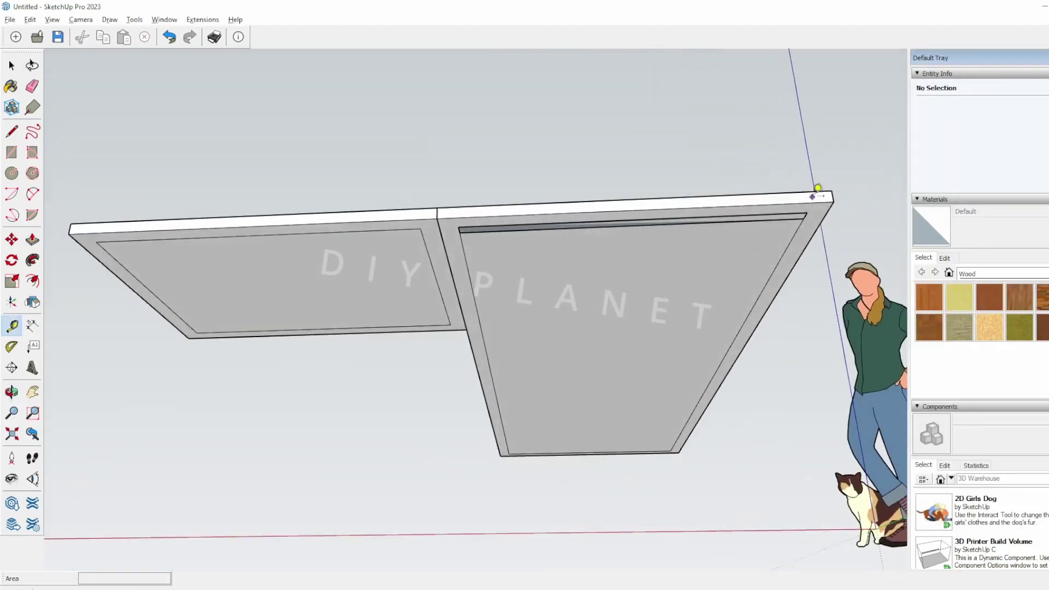
{"action": "middle_click_drag", "start_coordinate": [838, 182], "coordinate": [859, 273]}
{"action": "left_click", "coordinate": [854, 255]}
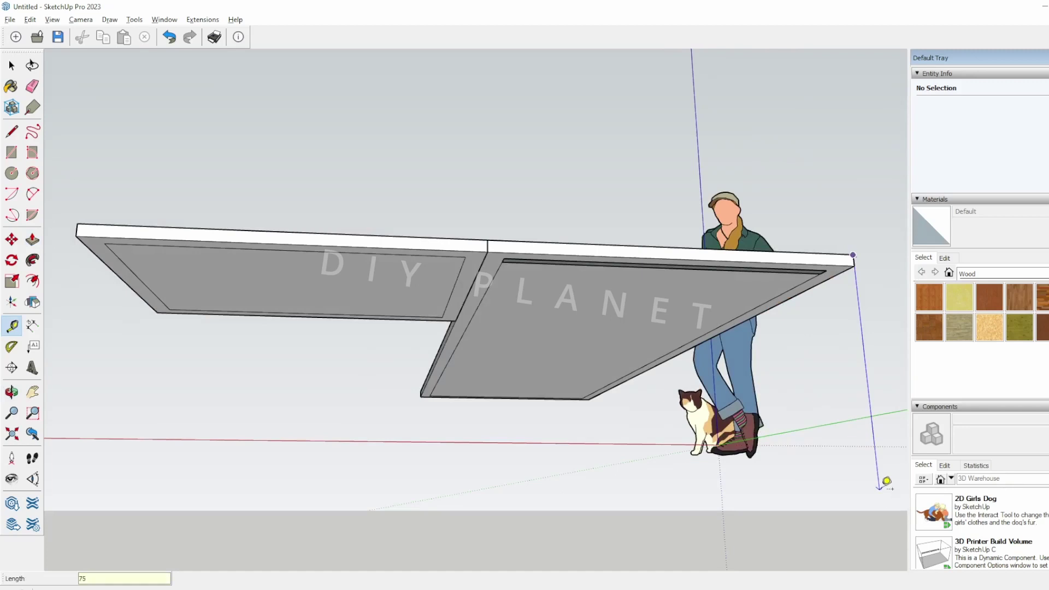
{"action": "key", "text": "Return"}
Step: Check the model's measurement unit settings
{"action": "middle_click_drag", "start_coordinate": [738, 429], "coordinate": [629, 448]}
{"action": "middle_click_drag", "start_coordinate": [591, 392], "coordinate": [571, 397]}
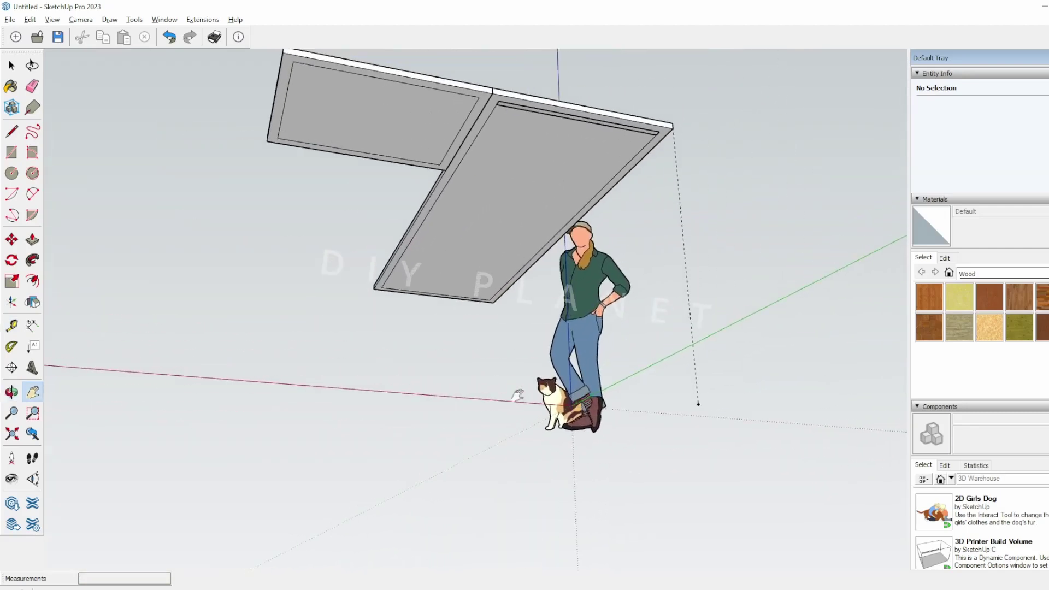
{"action": "left_click", "coordinate": [164, 19]}
{"action": "left_click", "coordinate": [192, 82]}
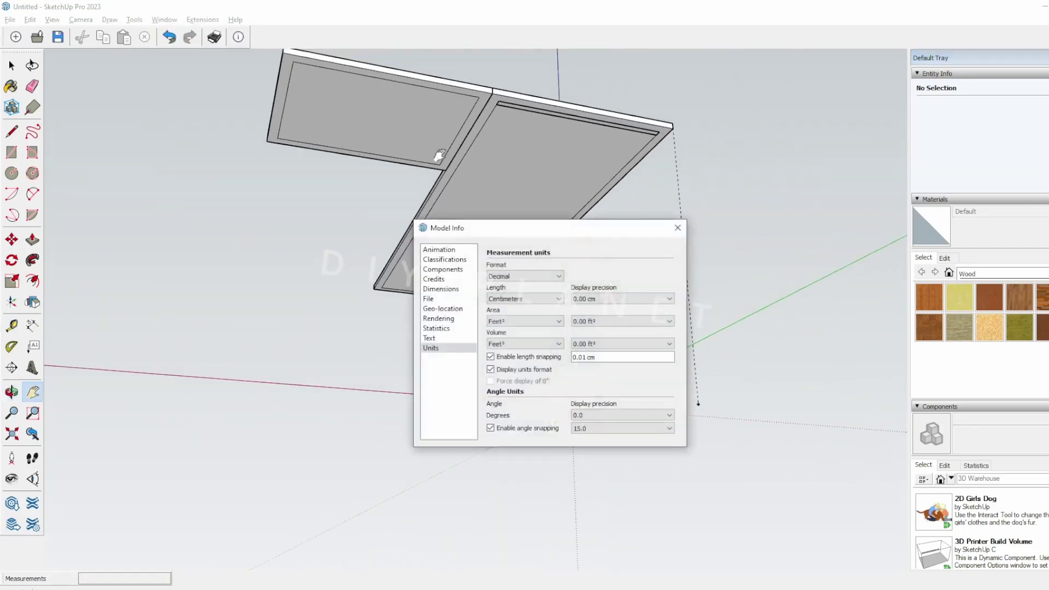
{"action": "left_click", "coordinate": [678, 227]}
Step: Measure the distance from the long panel's outer top corner down to the guide's lower end
{"action": "middle_click_drag", "start_coordinate": [679, 235], "coordinate": [611, 431]}
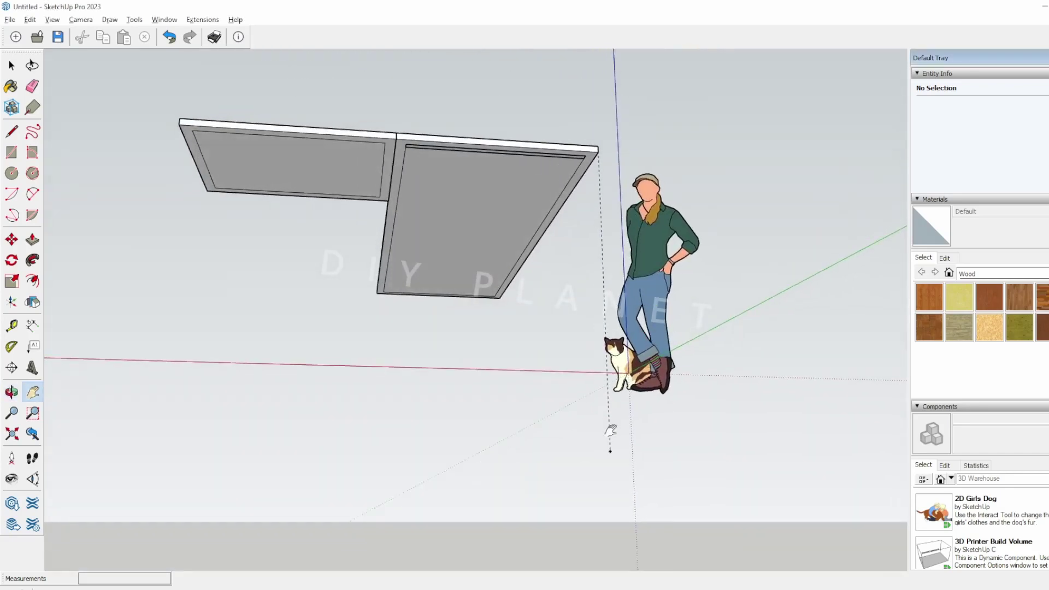
{"action": "key", "text": "t"}
{"action": "left_click", "coordinate": [598, 146]}
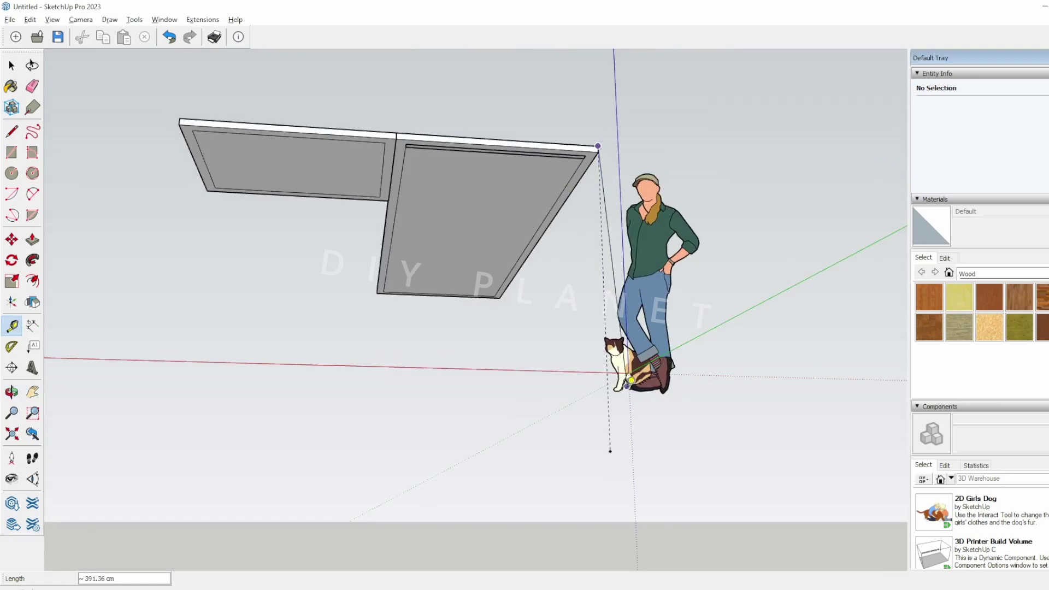
{"action": "left_click", "coordinate": [614, 454]}
{"action": "key", "text": "space"}
Step: Extrude the thin rectangle at the end of the long panel's inset outline 73.40 cm down to the guide's lower end
{"action": "middle_click_drag", "start_coordinate": [527, 383], "coordinate": [507, 309]}
{"action": "scroll", "coordinate": [494, 257], "scroll_direction": "up", "scroll_amount": 2}
{"action": "scroll", "coordinate": [541, 232], "scroll_direction": "down", "scroll_amount": 1}
{"action": "middle_click_drag", "start_coordinate": [541, 232], "coordinate": [541, 229]}
{"action": "key", "text": "p"}
{"action": "key", "text": "space"}
{"action": "left_click", "coordinate": [572, 84]}
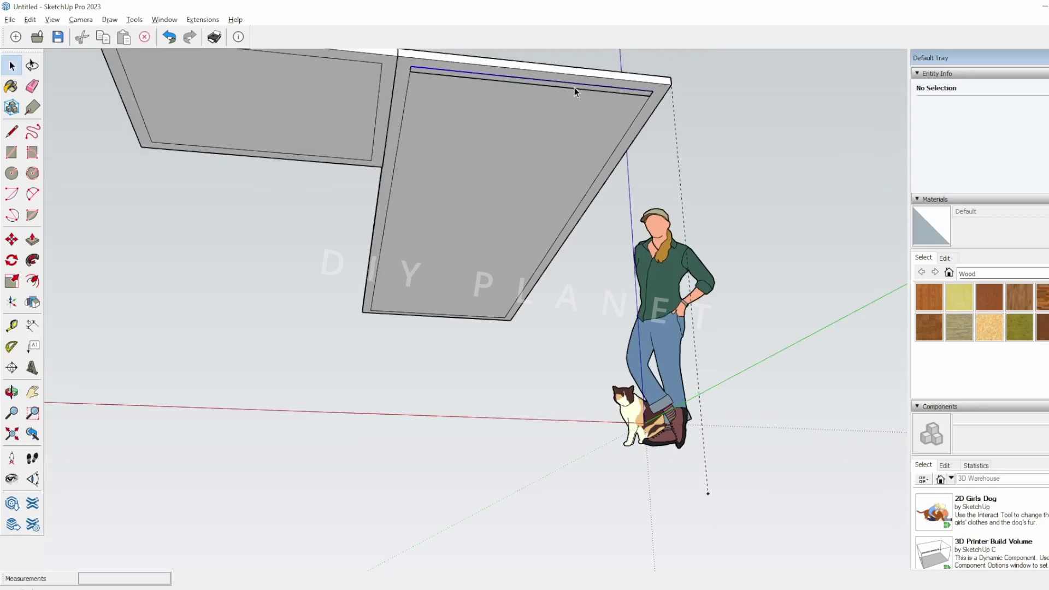
{"action": "left_click", "coordinate": [575, 89]}
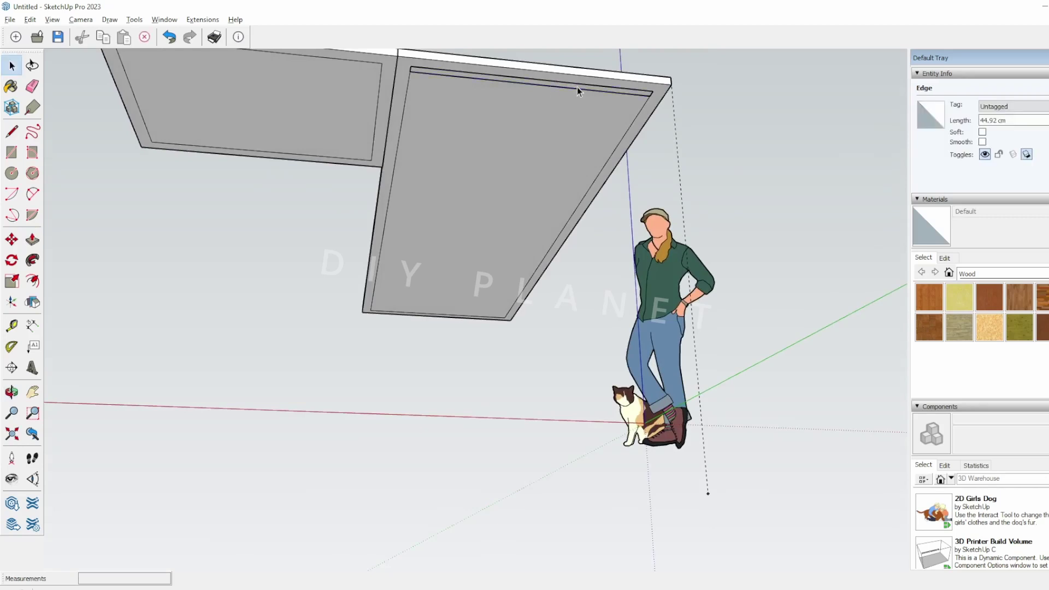
{"action": "key", "text": "p"}
{"action": "left_click", "coordinate": [578, 94]}
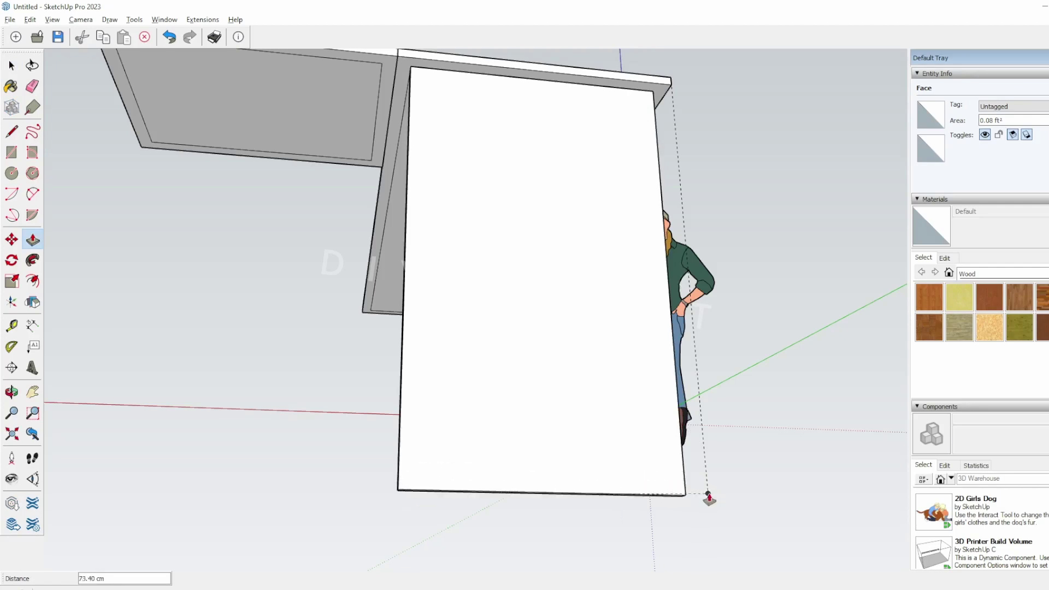
{"action": "left_click", "coordinate": [708, 496]}
Step: Measure the height from the long panel's outer top corner down to the guide's lower end beside the leg
{"action": "middle_click_drag", "start_coordinate": [706, 498], "coordinate": [624, 153]}
{"action": "key", "text": "t"}
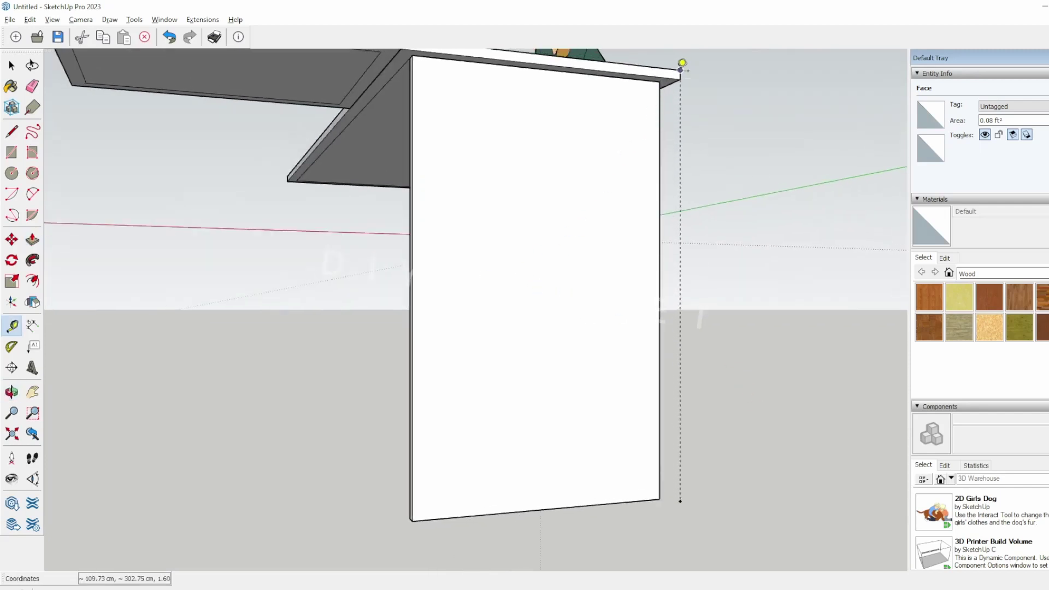
{"action": "left_click", "coordinate": [659, 67]}
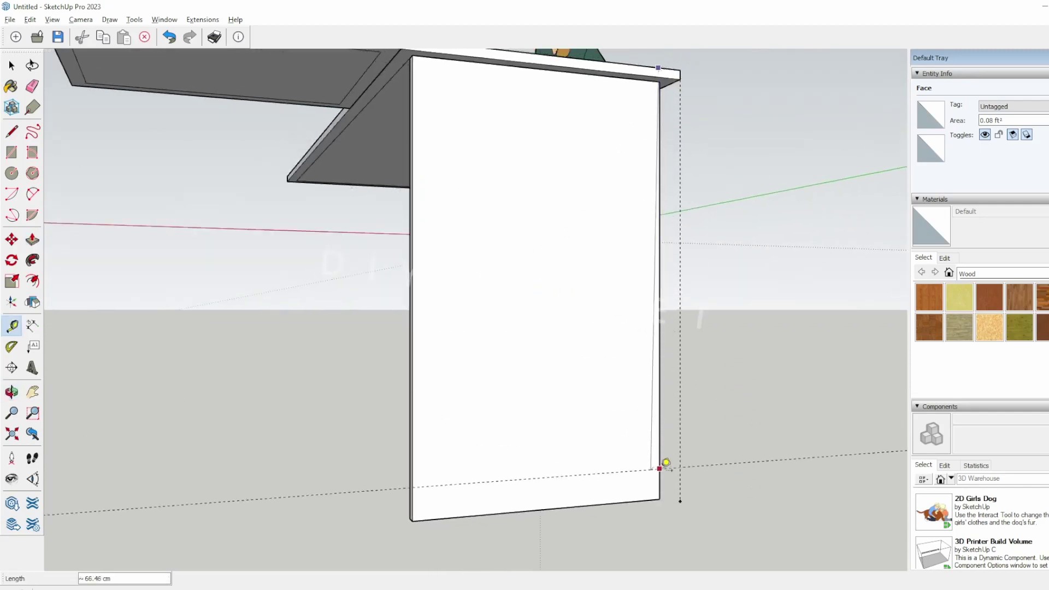
{"action": "key", "text": "space"}
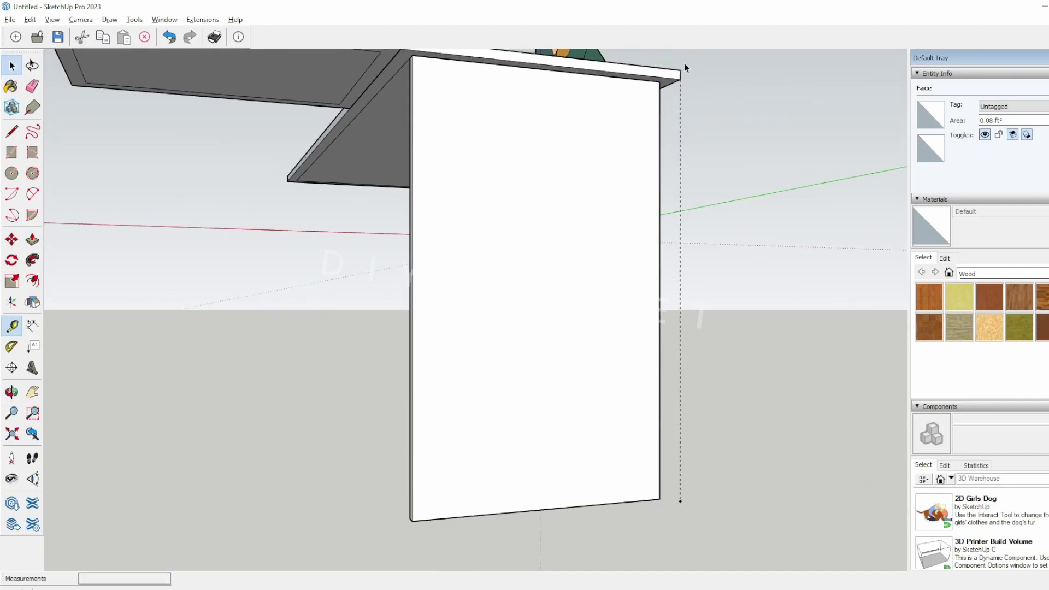
{"action": "key", "text": "t"}
{"action": "left_click", "coordinate": [680, 70]}
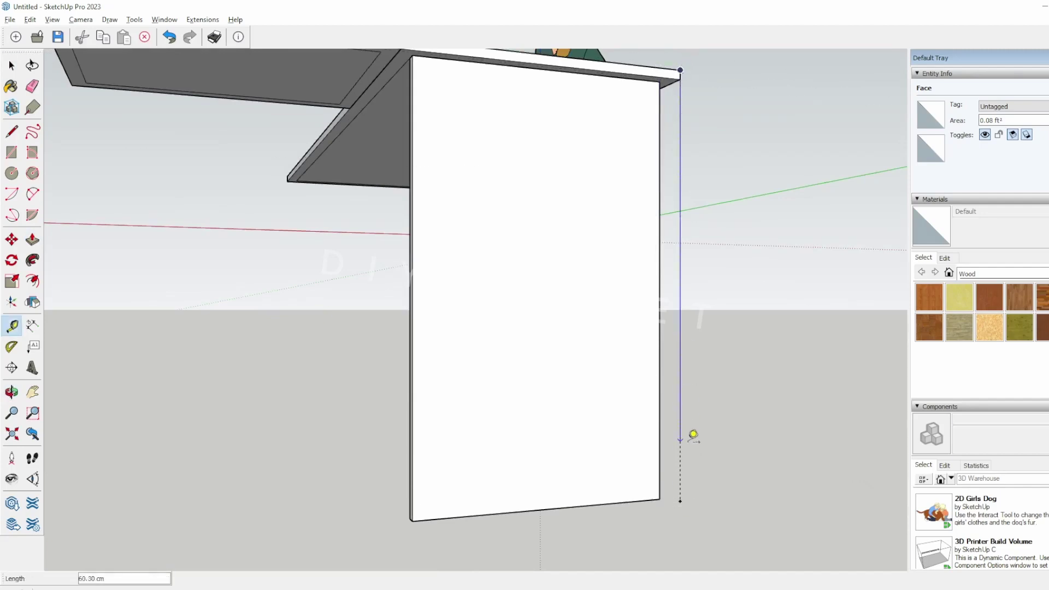
{"action": "left_click", "coordinate": [689, 493]}
{"action": "middle_click_drag", "start_coordinate": [689, 492], "coordinate": [674, 257]}
{"action": "middle_click_drag", "start_coordinate": [699, 303], "coordinate": [611, 356]}
{"action": "key", "text": "p"}
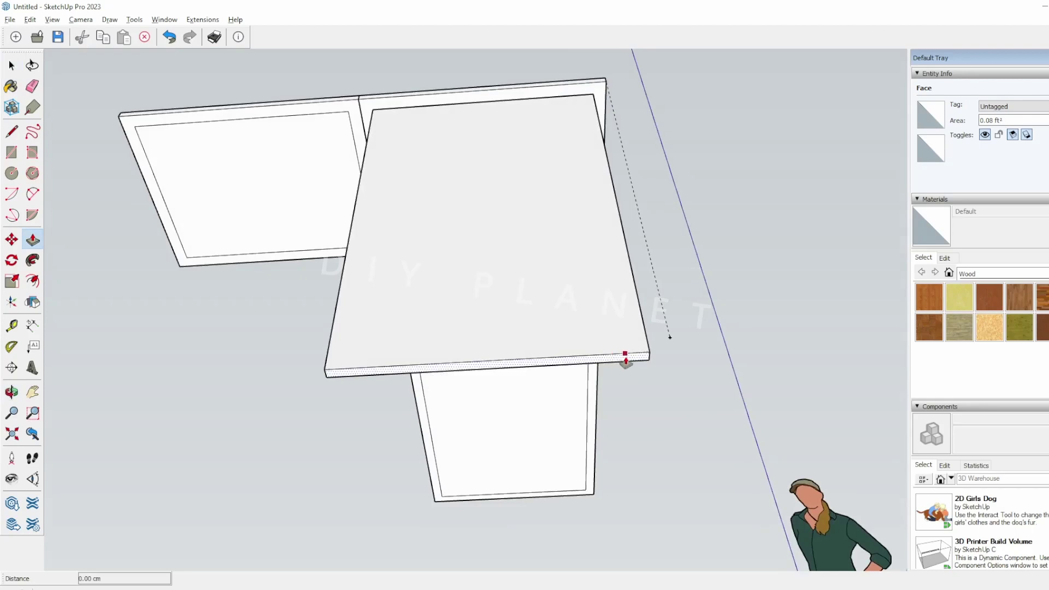
{"action": "middle_click_drag", "start_coordinate": [671, 343], "coordinate": [617, 355]}
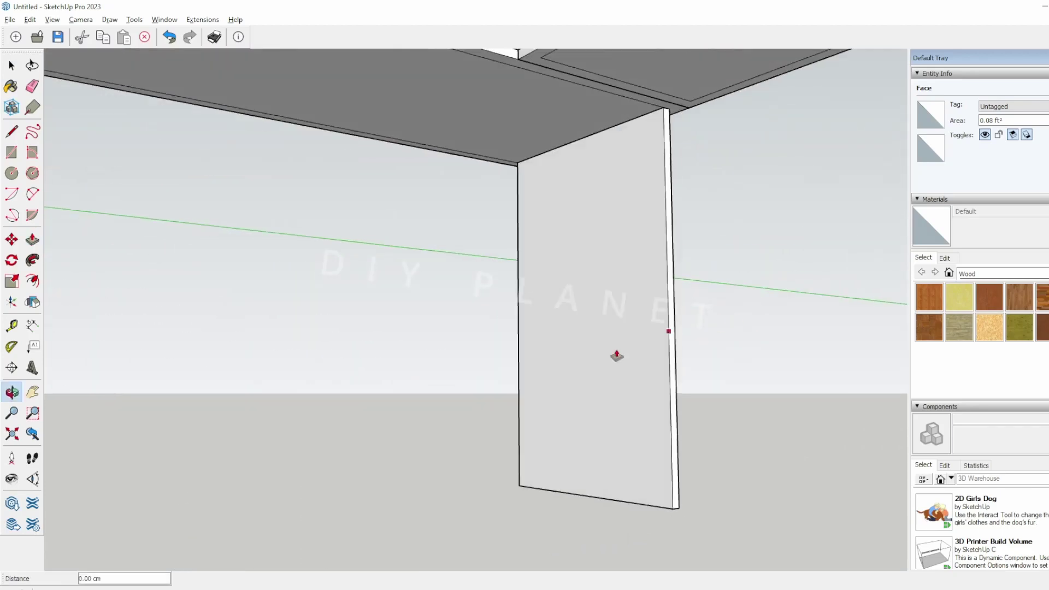
{"action": "scroll", "coordinate": [617, 356], "scroll_direction": "down", "scroll_amount": 6}
{"action": "key", "text": "space"}
{"action": "scroll", "coordinate": [589, 327], "scroll_direction": "up", "scroll_amount": 2}
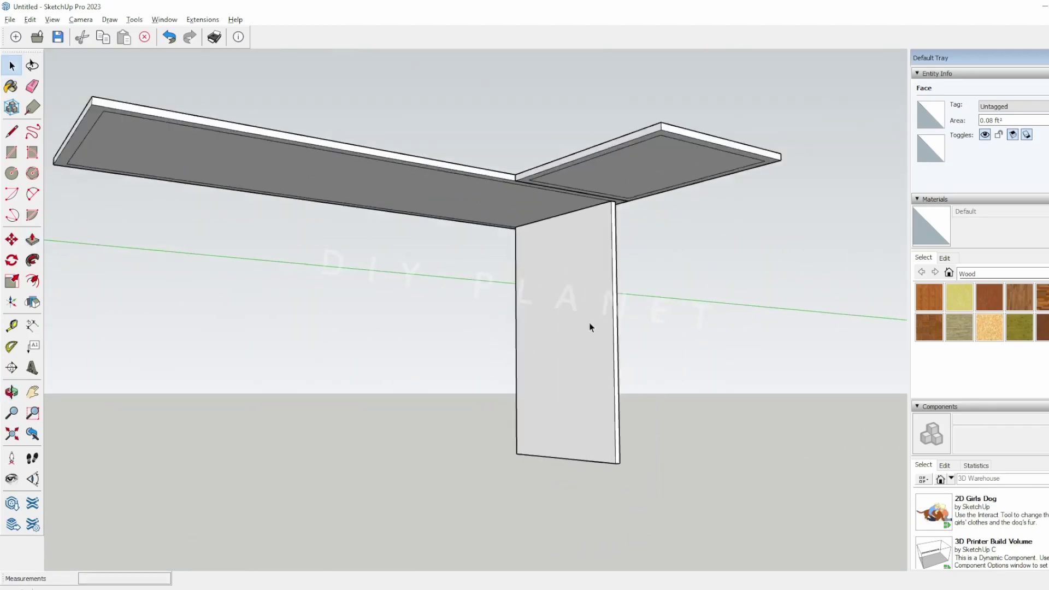
{"action": "middle_click_drag", "start_coordinate": [600, 316], "coordinate": [509, 347]}
{"action": "left_click", "coordinate": [663, 313]}
{"action": "key", "text": "m"}
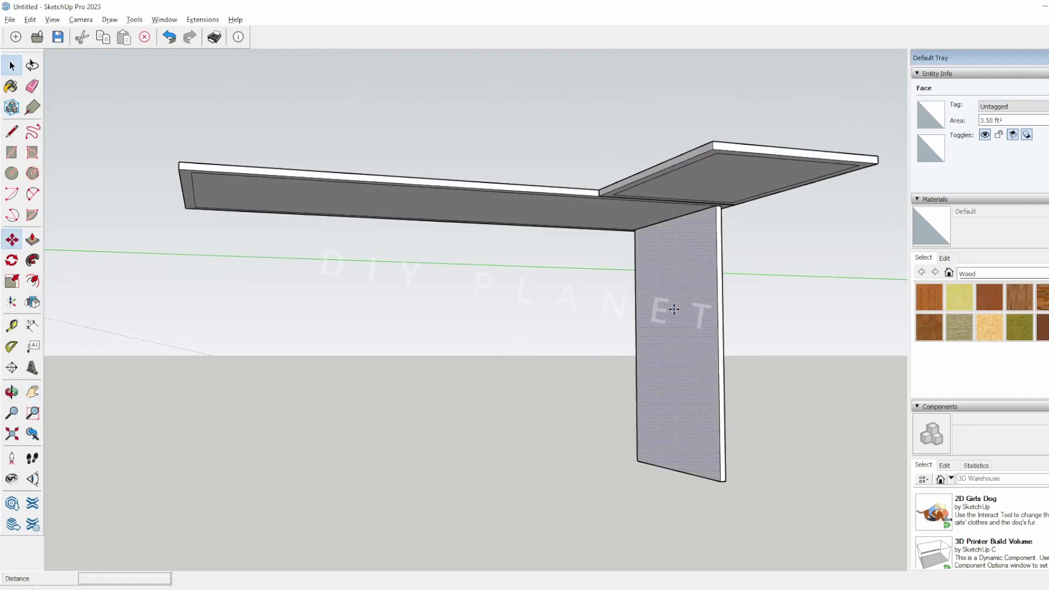
{"action": "left_click", "coordinate": [674, 310]}
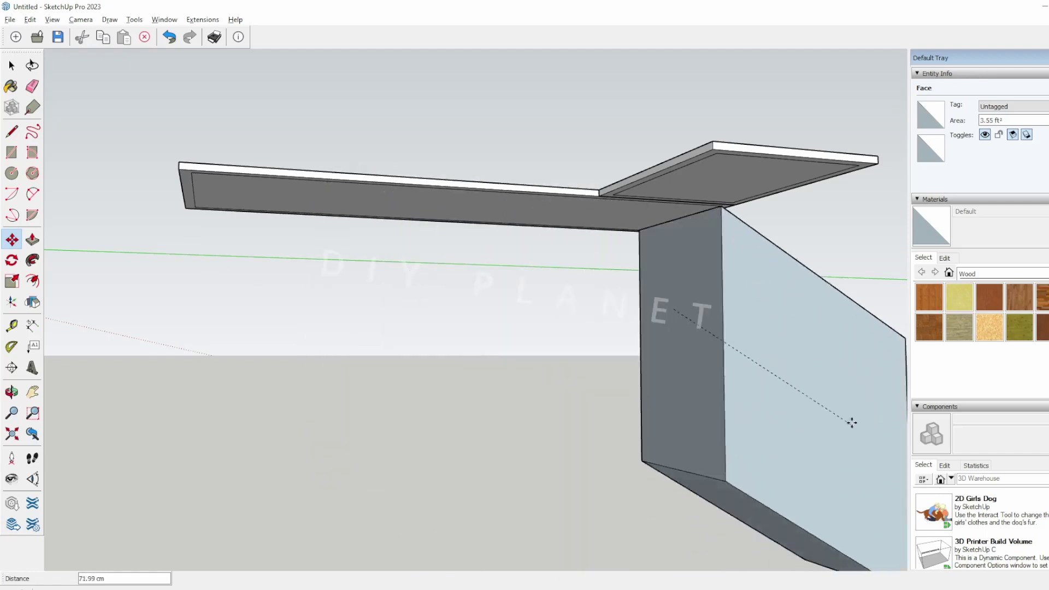
{"action": "middle_click_drag", "start_coordinate": [597, 342], "coordinate": [836, 359]}
{"action": "key", "text": "Escape"}
Step: Select all the connected geometry of the extruded leg and make it a group
{"action": "key", "text": "space"}
{"action": "left_click", "coordinate": [692, 318]}
{"action": "triple_click", "coordinate": [682, 294]}
{"action": "right_click", "coordinate": [658, 326]}
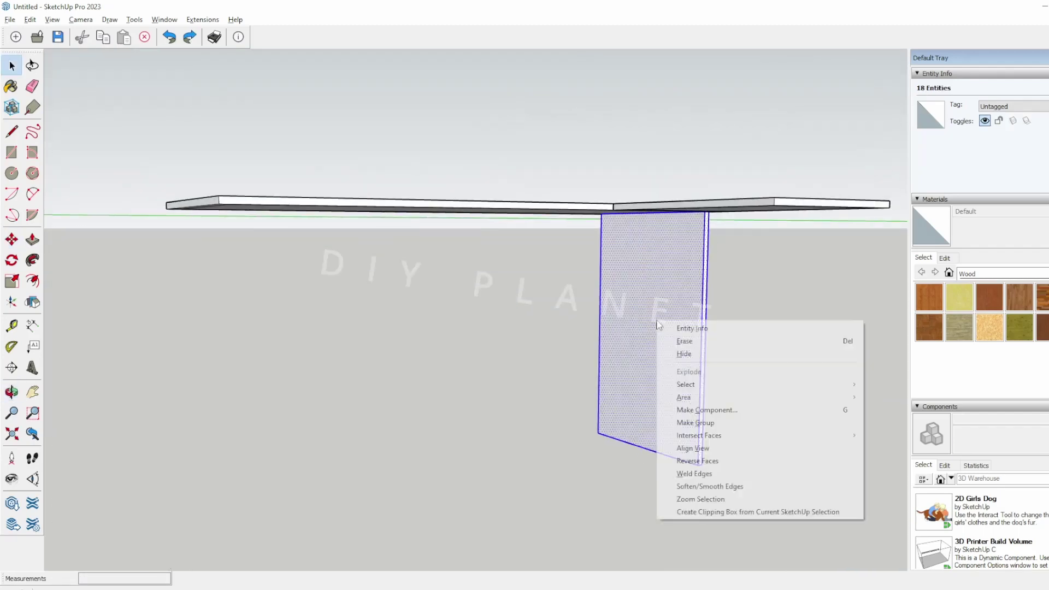
{"action": "left_click", "coordinate": [726, 422]}
{"action": "middle_click_drag", "start_coordinate": [726, 427], "coordinate": [616, 379]}
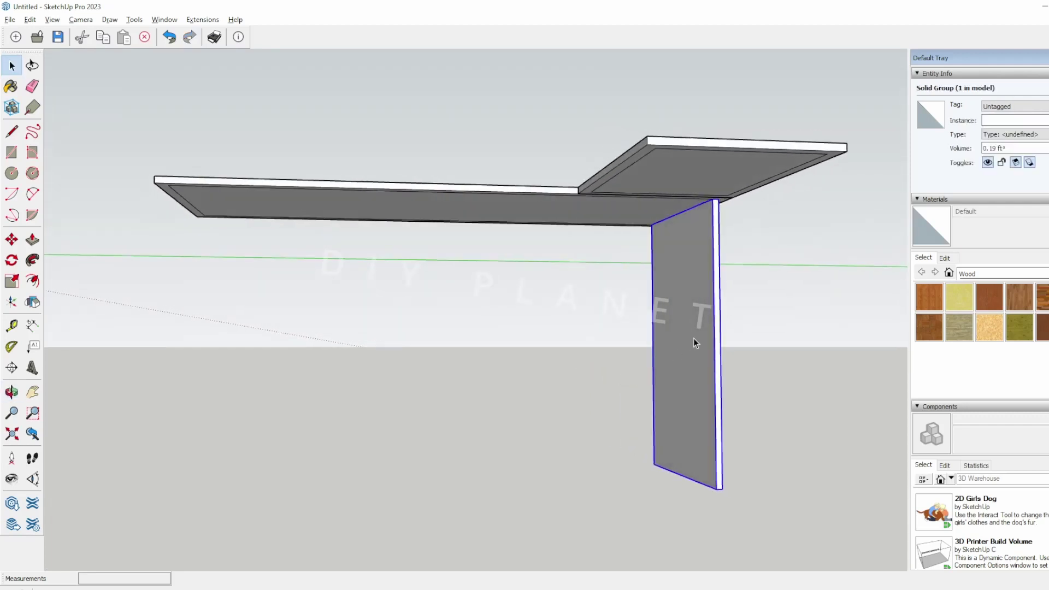
Step: Try to move the leg group by its top corner along the long panel's inset outline, and undo the move
{"action": "middle_click_drag", "start_coordinate": [695, 343], "coordinate": [628, 380]}
{"action": "middle_click_drag", "start_coordinate": [696, 379], "coordinate": [876, 434]}
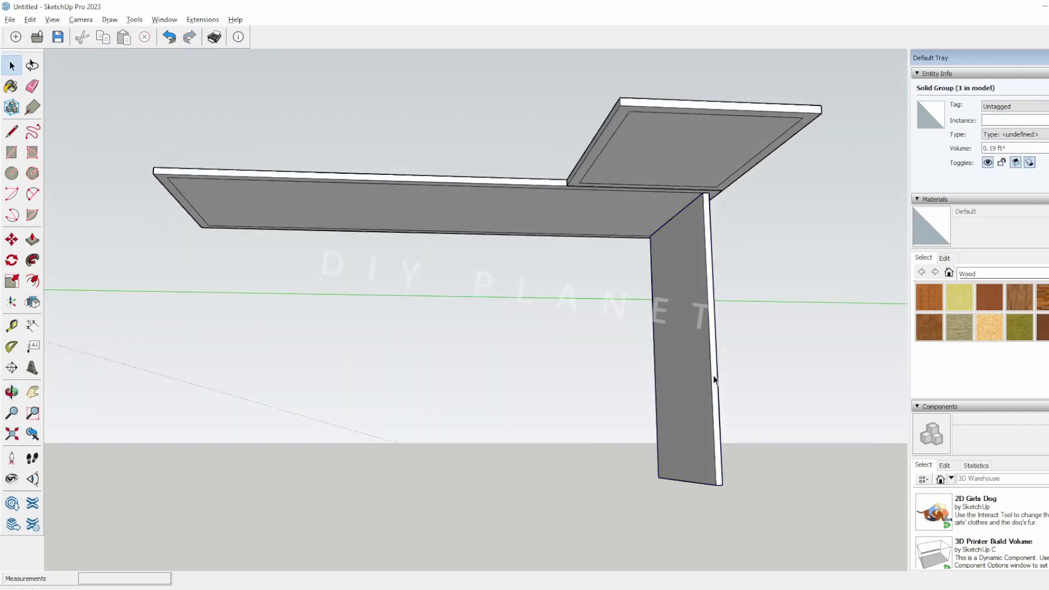
{"action": "key", "text": "m"}
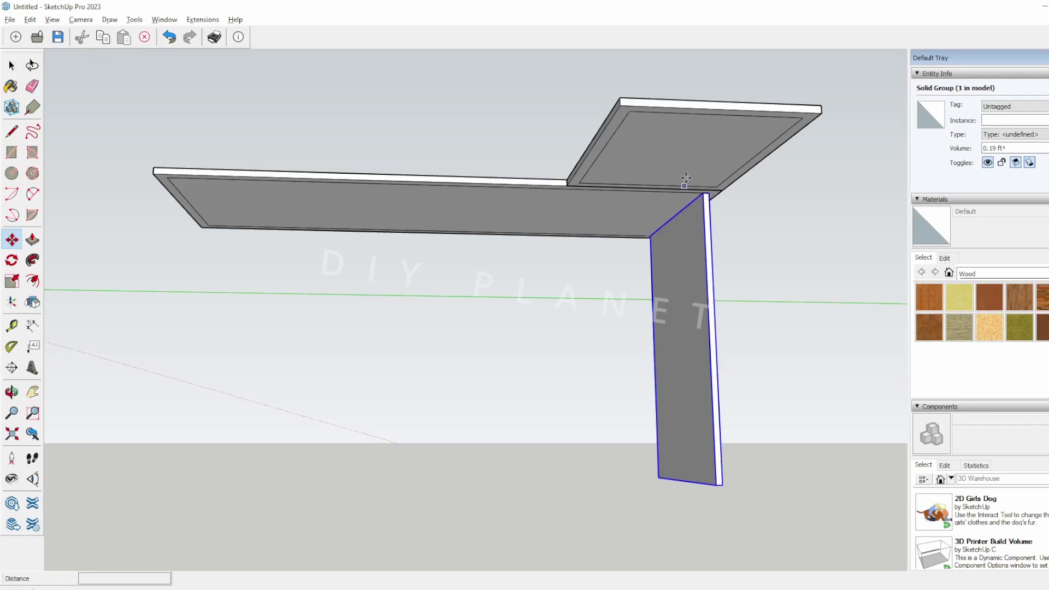
{"action": "middle_click_drag", "start_coordinate": [424, 260], "coordinate": [72, 102]}
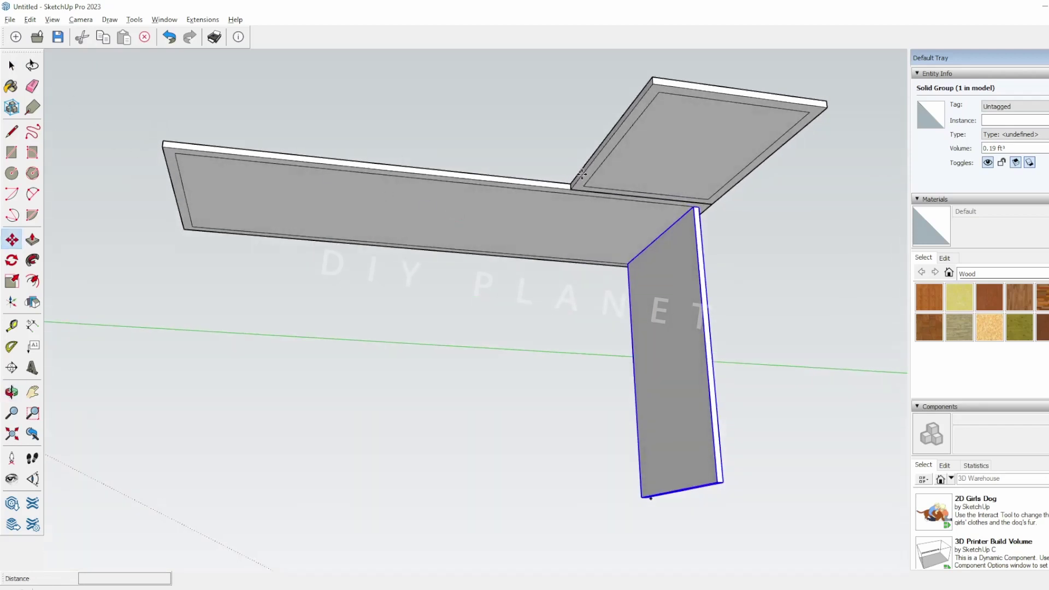
{"action": "left_click", "coordinate": [694, 205]}
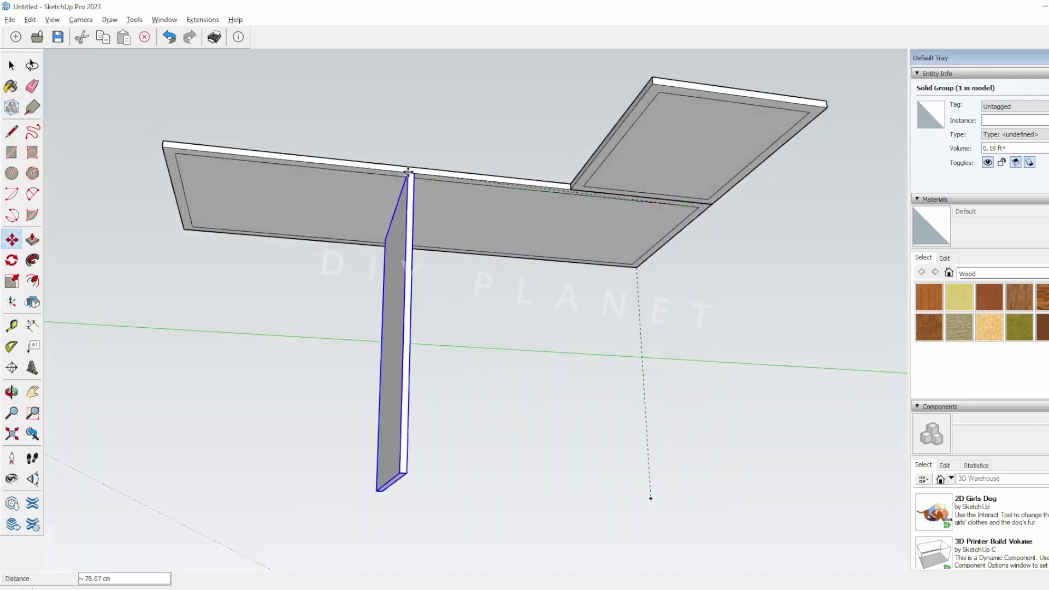
{"action": "left_click", "coordinate": [601, 199]}
{"action": "key", "text": "ctrl+z"}
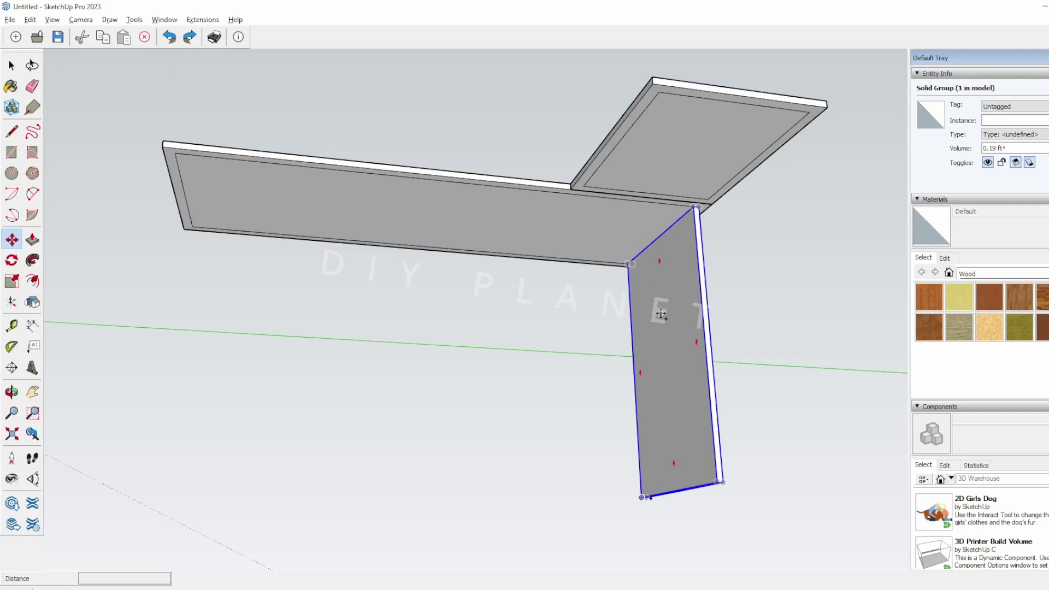
Step: Copy the leg group from its top corner to the opposite end of the long panel's inset outline
{"action": "key", "text": "ctrl"}
{"action": "left_click", "coordinate": [692, 207]}
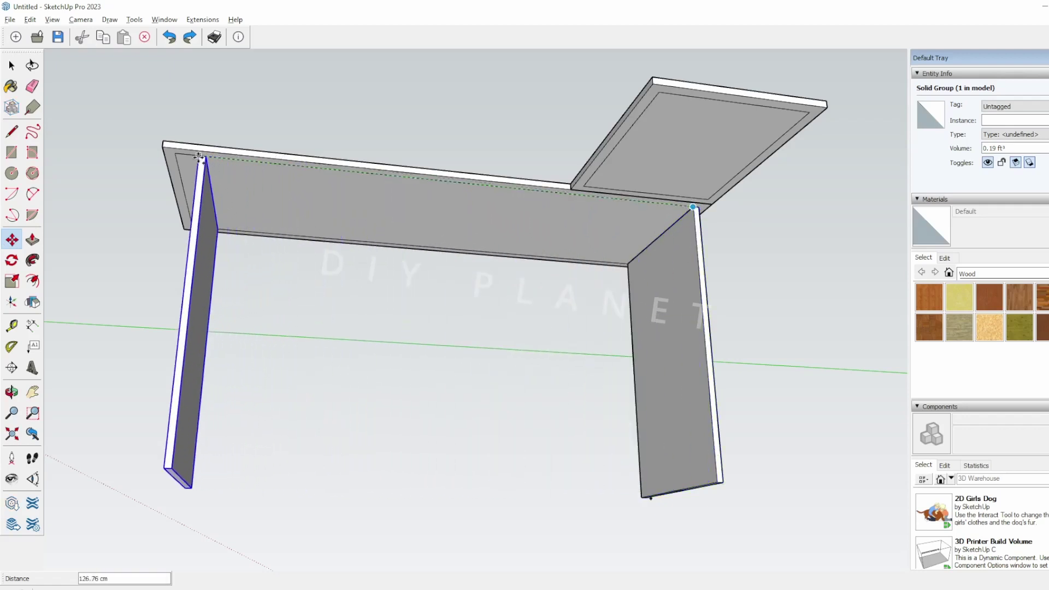
{"action": "left_click", "coordinate": [177, 155]}
Step: Delete the vertical 75 cm guide beside the original leg
{"action": "middle_click_drag", "start_coordinate": [323, 312], "coordinate": [620, 455]}
{"action": "left_click_drag", "start_coordinate": [620, 454], "coordinate": [540, 445]}
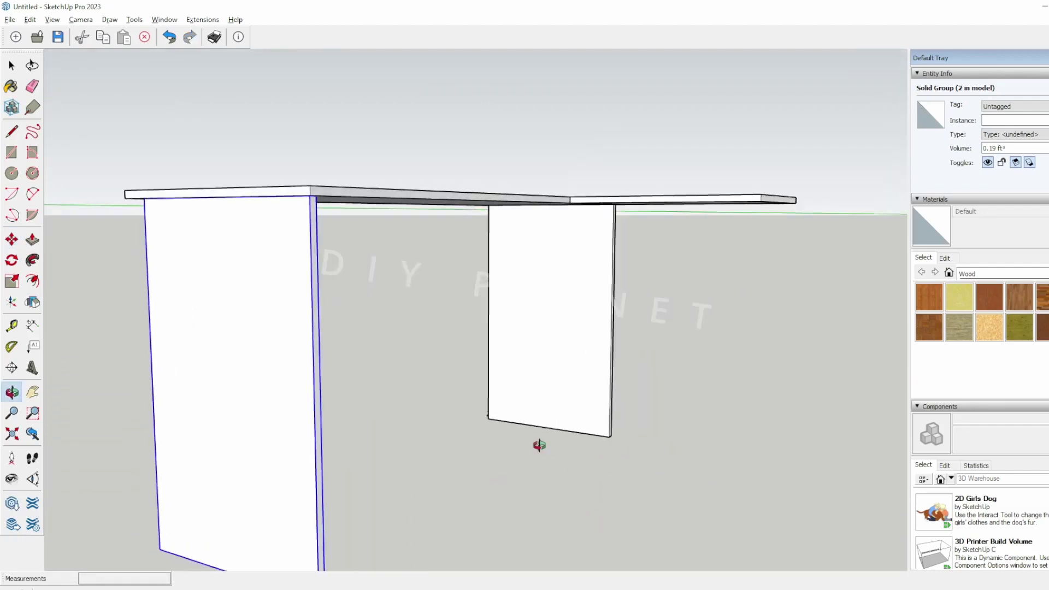
{"action": "mouse_move", "coordinate": [452, 417]}
{"action": "middle_mouse_down"}
{"action": "mouse_move", "coordinate": [499, 450]}
{"action": "mouse_move", "coordinate": [439, 410]}
{"action": "middle_mouse_up"}
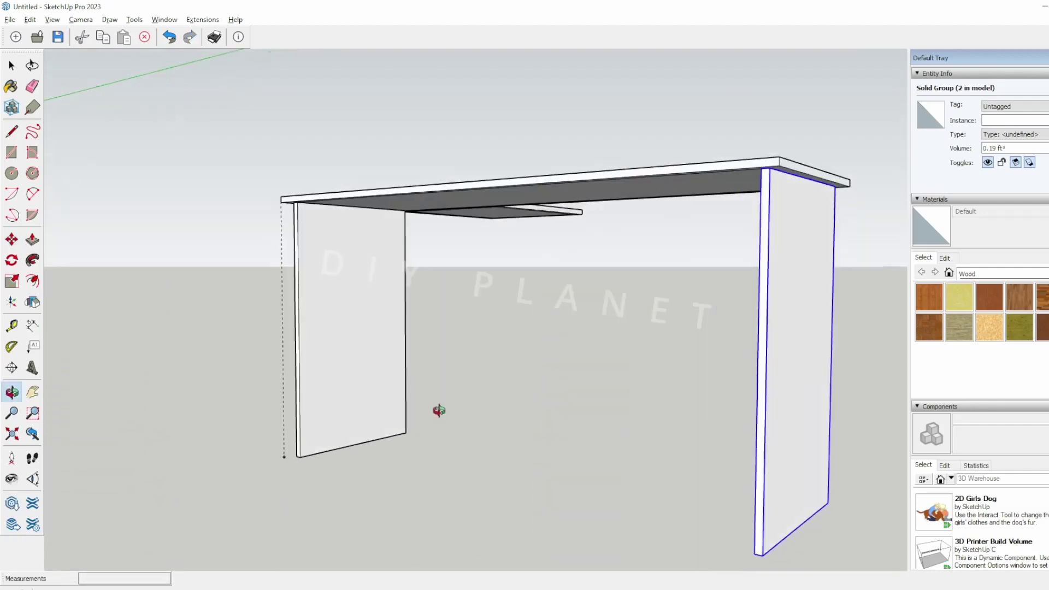
{"action": "left_click", "coordinate": [284, 455]}
{"action": "key", "text": "Delete"}
Step: Draw a 131.72 by 1.6 cm rectangle along the long edge of the long panel's inset outline, between the two legs
{"action": "scroll", "coordinate": [307, 463], "scroll_direction": "down", "scroll_amount": 2}
{"action": "middle_click_drag", "start_coordinate": [333, 452], "coordinate": [288, 257]}
{"action": "scroll", "coordinate": [401, 326], "scroll_direction": "up", "scroll_amount": 10}
{"action": "middle_click_drag", "start_coordinate": [345, 241], "coordinate": [451, 325]}
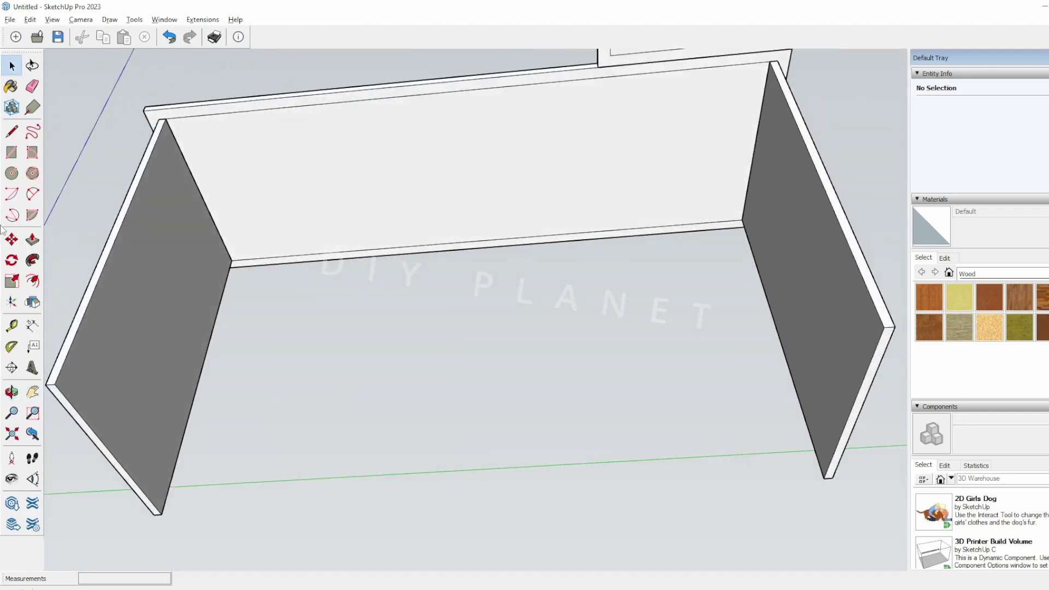
{"action": "scroll", "coordinate": [246, 283], "scroll_direction": "up", "scroll_amount": 3}
{"action": "scroll", "coordinate": [265, 277], "scroll_direction": "down", "scroll_amount": 3}
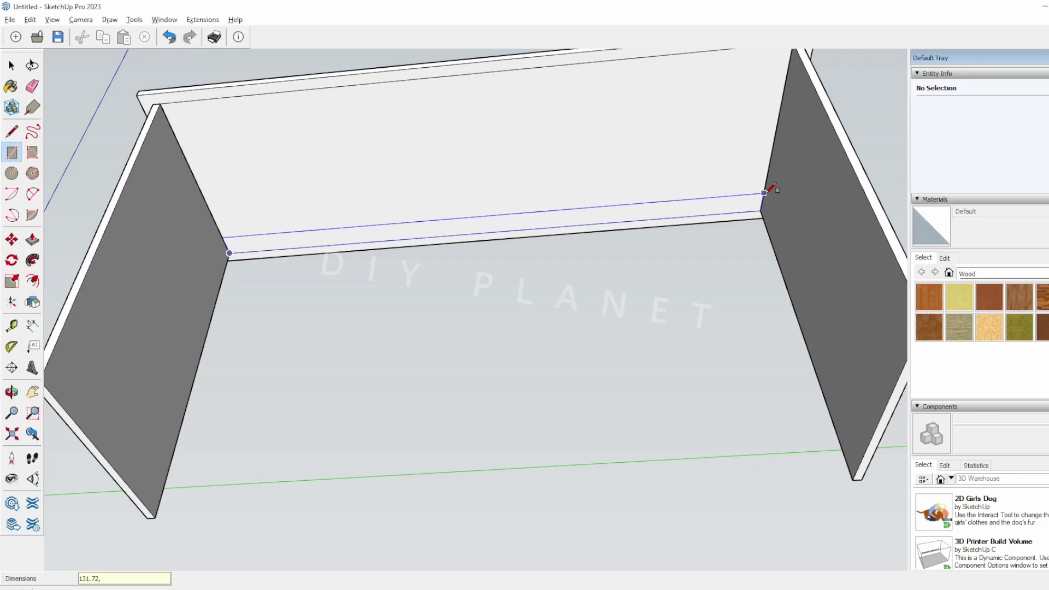
{"action": "left_click", "coordinate": [764, 193]}
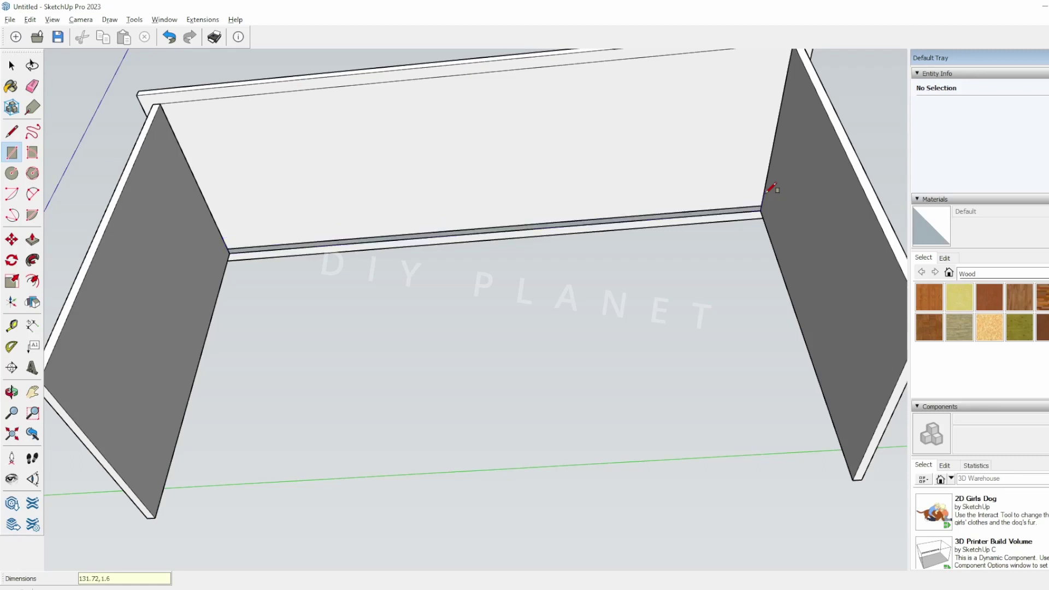
{"action": "middle_click_drag", "start_coordinate": [581, 183], "coordinate": [569, 149]}
Step: Extrude the thin rectangle between the legs about 44 cm downward to form the connecting back panel
{"action": "key", "text": "space"}
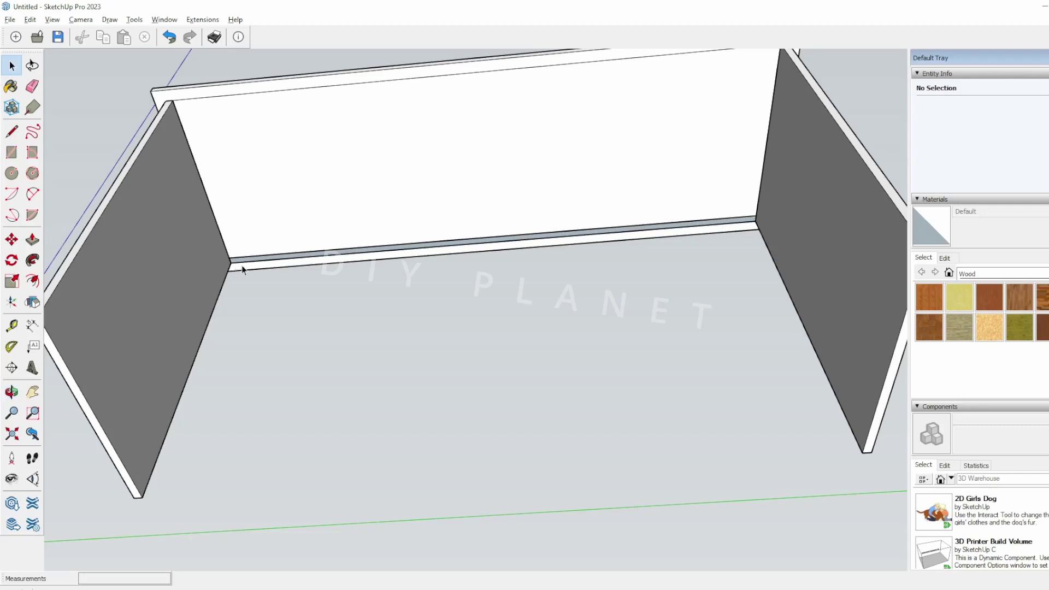
{"action": "left_click", "coordinate": [265, 265]}
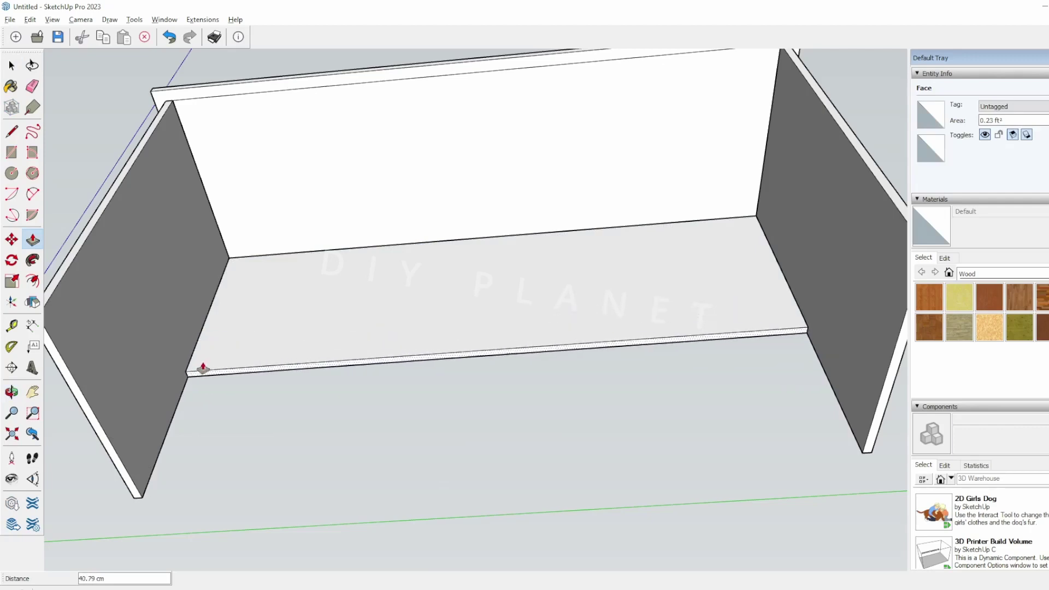
{"action": "middle_click_drag", "start_coordinate": [204, 343], "coordinate": [204, 469]}
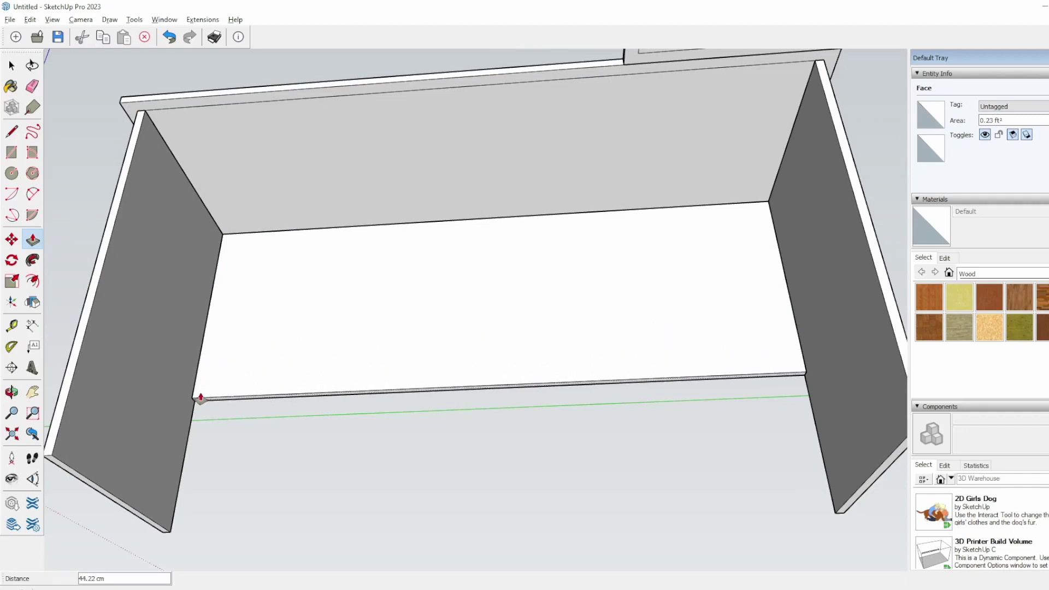
{"action": "left_click", "coordinate": [194, 393]}
{"action": "key", "text": "space"}
Step: Edit the leg group beside the short panel and extend its narrow side face about 52.5 cm to the short panel's far inset edge
{"action": "middle_click_drag", "start_coordinate": [228, 406], "coordinate": [279, 508]}
{"action": "scroll", "coordinate": [311, 467], "scroll_direction": "down", "scroll_amount": 5}
{"action": "middle_click_drag", "start_coordinate": [312, 467], "coordinate": [371, 343]}
{"action": "key", "text": "space"}
{"action": "middle_click_drag", "start_coordinate": [523, 330], "coordinate": [464, 445]}
{"action": "scroll", "coordinate": [587, 402], "scroll_direction": "up", "scroll_amount": 4}
{"action": "scroll", "coordinate": [583, 418], "scroll_direction": "down", "scroll_amount": 2}
{"action": "middle_click_drag", "start_coordinate": [767, 328], "coordinate": [737, 339]}
{"action": "left_click", "coordinate": [667, 301]}
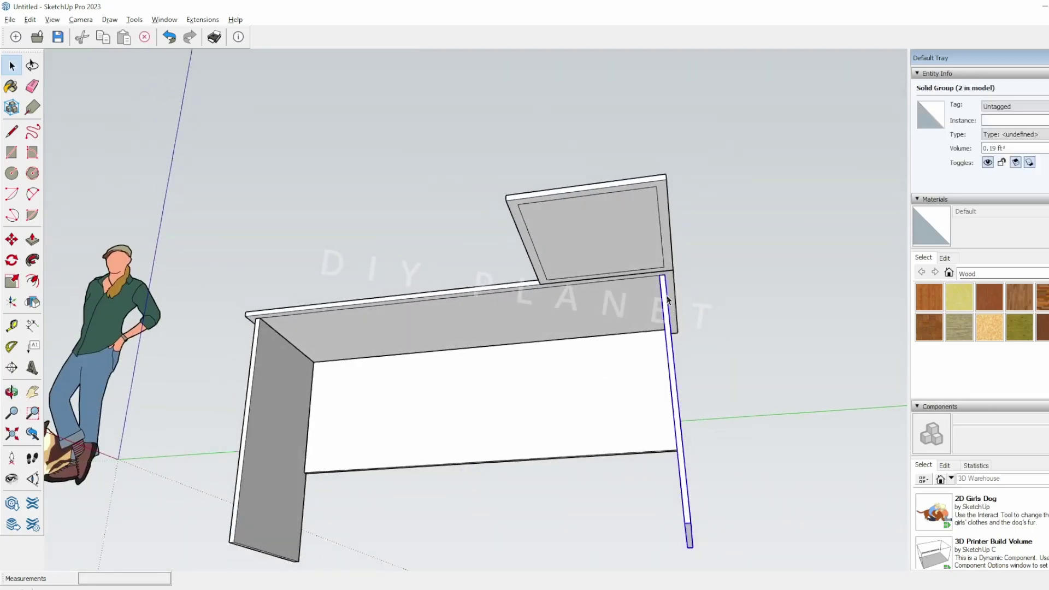
{"action": "key", "text": "Escape"}
{"action": "key", "text": "space"}
{"action": "double_click", "coordinate": [664, 305]}
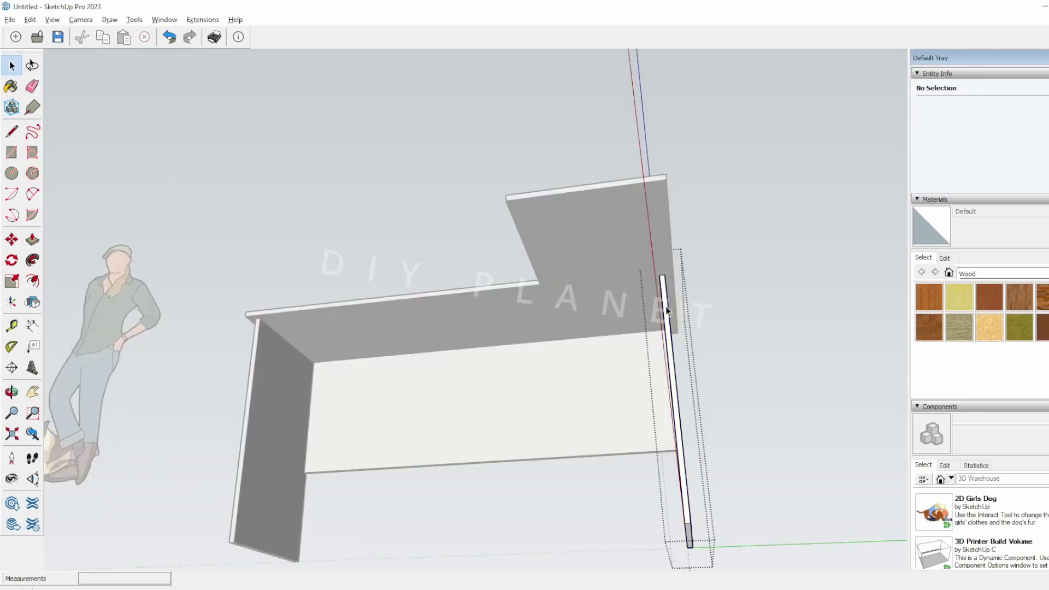
{"action": "left_click_drag", "start_coordinate": [665, 303], "coordinate": [666, 217]}
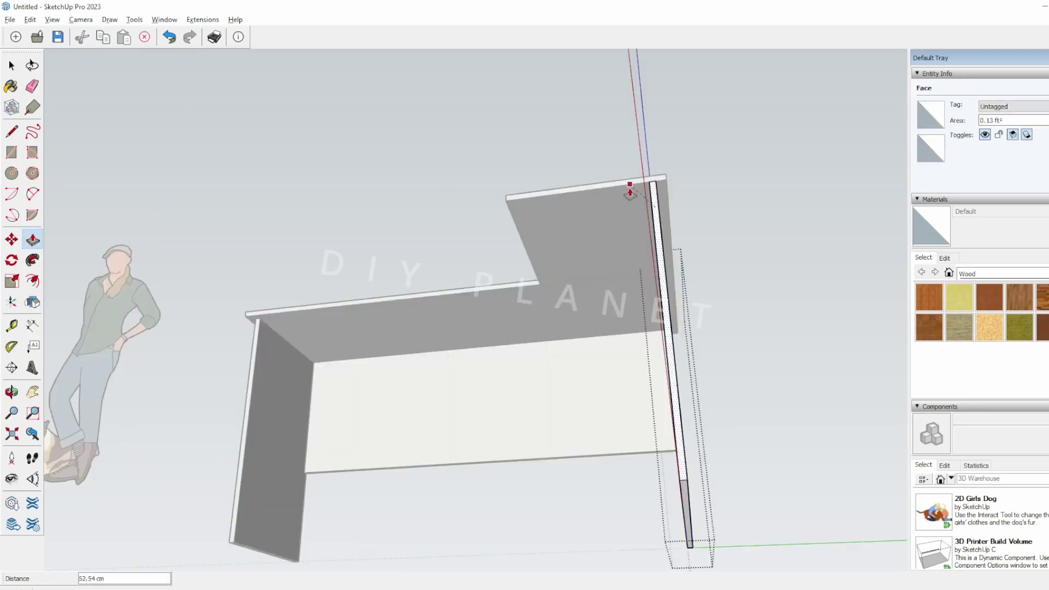
{"action": "key", "text": "space"}
Step: Draw a 33.32 by 1.6 cm rectangle along the short panel's far inset edge, ending at the extended leg
{"action": "middle_click_drag", "start_coordinate": [758, 301], "coordinate": [540, 113]}
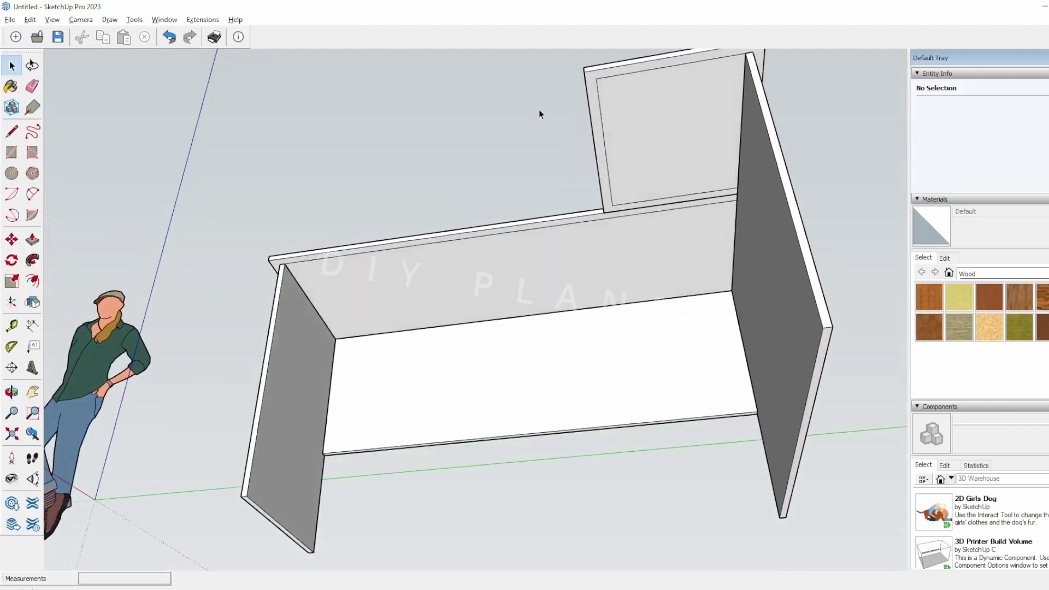
{"action": "middle_click_drag", "start_coordinate": [619, 170], "coordinate": [594, 239], "text": "shift"}
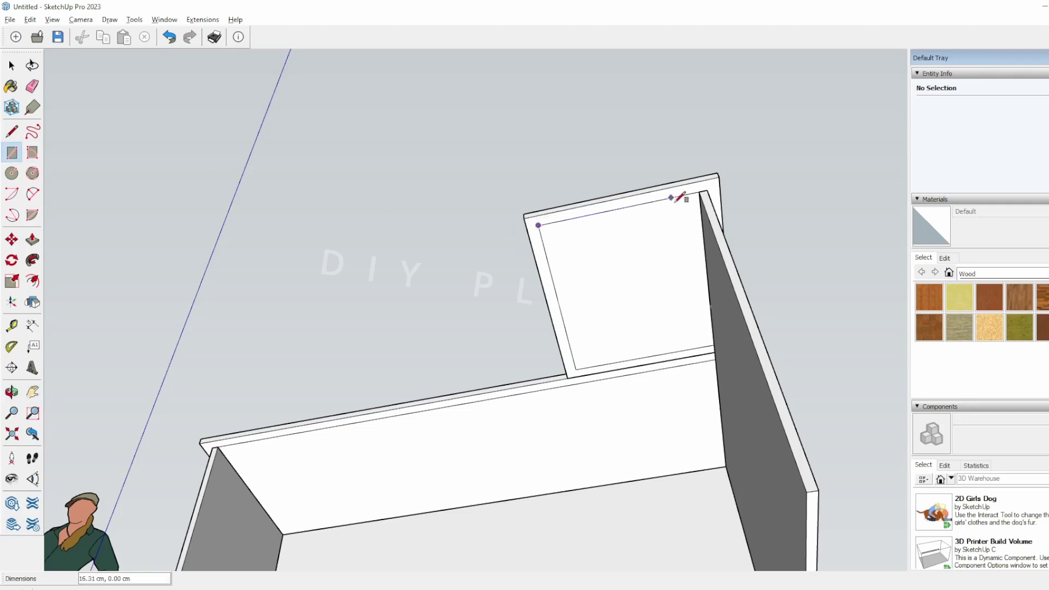
{"action": "middle_click_drag", "start_coordinate": [701, 204], "coordinate": [782, 182]}
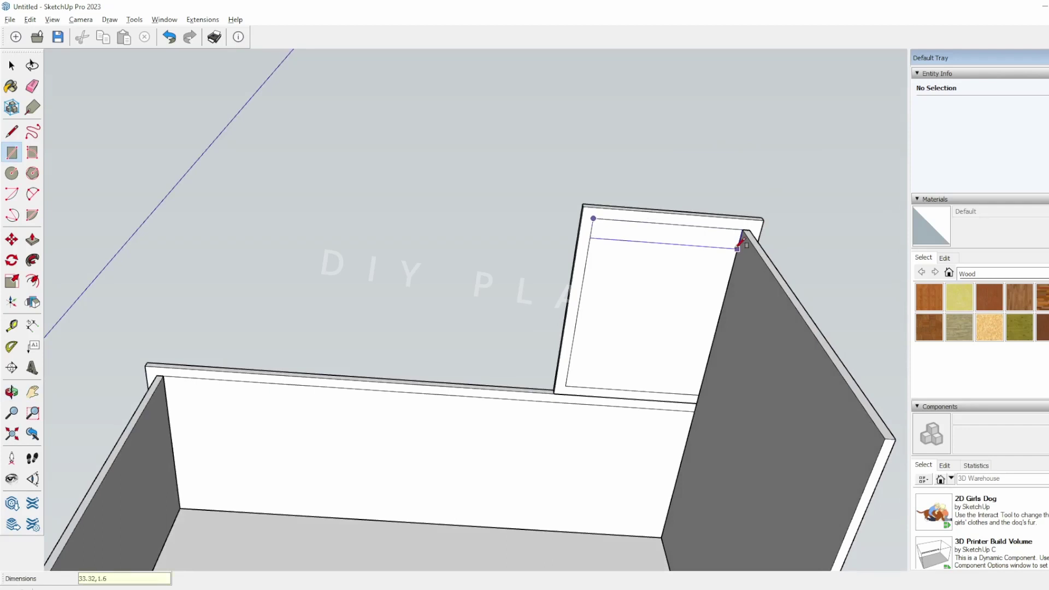
{"action": "middle_click_drag", "start_coordinate": [736, 257], "coordinate": [719, 245]}
Step: Extrude the thin rectangle at the short panel's far edge 73.40 cm downward to form the end panel
{"action": "key", "text": "p"}
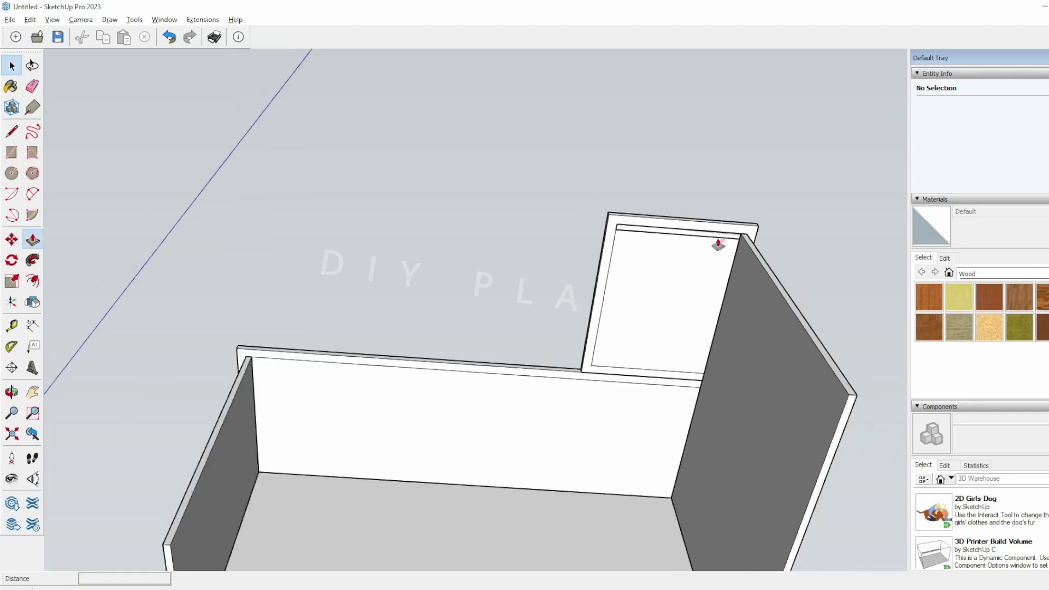
{"action": "left_click_drag", "start_coordinate": [722, 239], "coordinate": [775, 399]}
{"action": "middle_click_drag", "start_coordinate": [776, 399], "coordinate": [790, 475]}
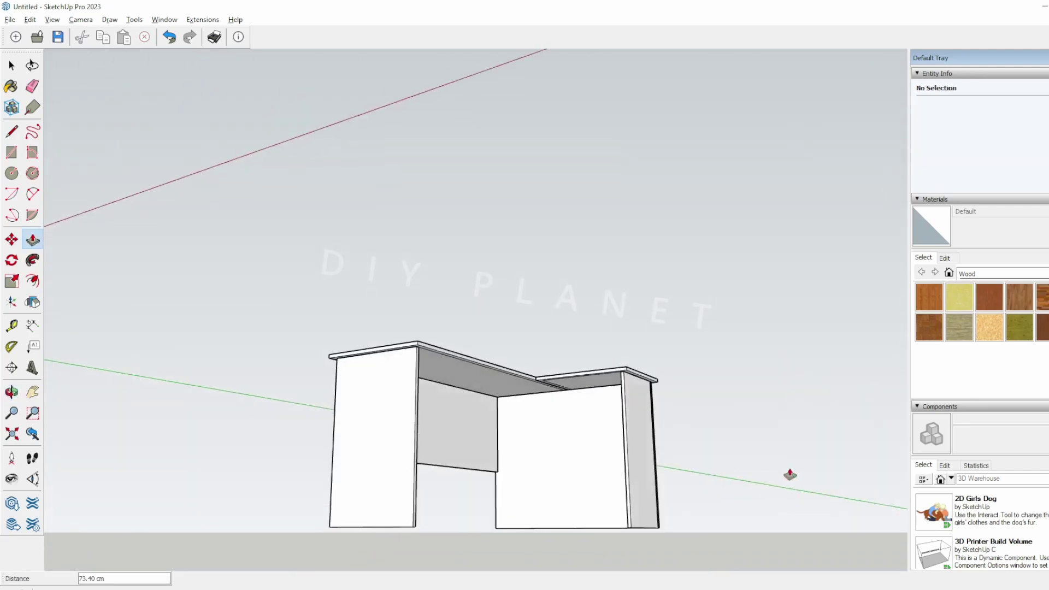
{"action": "left_click", "coordinate": [649, 484]}
{"action": "scroll", "coordinate": [615, 470], "scroll_direction": "up", "scroll_amount": 3}
{"action": "middle_click_drag", "start_coordinate": [621, 481], "coordinate": [633, 457]}
{"action": "scroll", "coordinate": [549, 476], "scroll_direction": "down", "scroll_amount": 3}
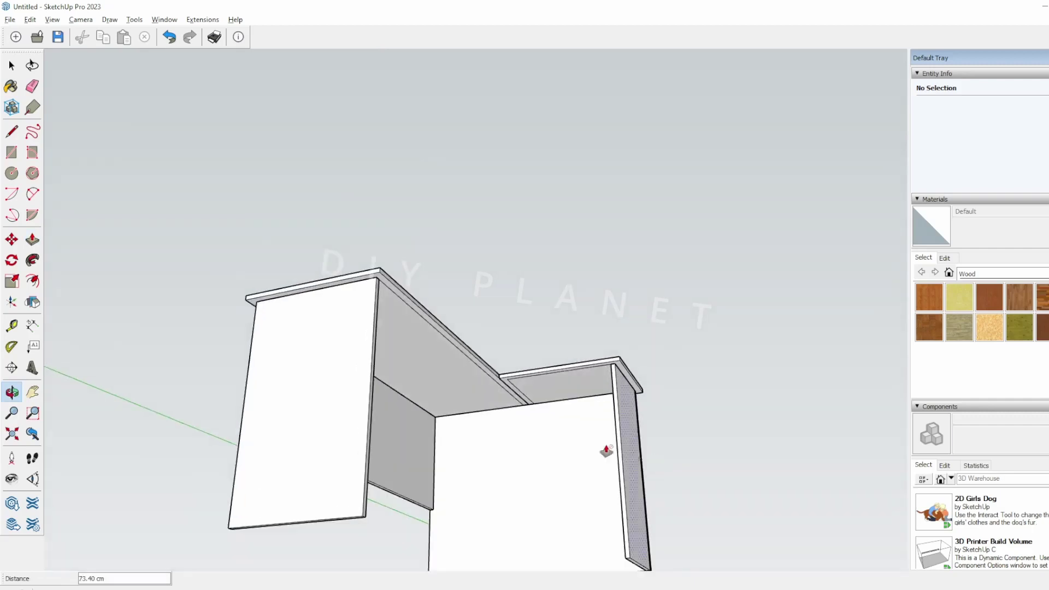
Step: Draw a thin rectangle along the short panel's inset edge facing the knee space and extrude it down to the bottom of the legs
{"action": "scroll", "coordinate": [576, 435], "scroll_direction": "up", "scroll_amount": 3}
{"action": "middle_click_drag", "start_coordinate": [576, 435], "coordinate": [517, 403]}
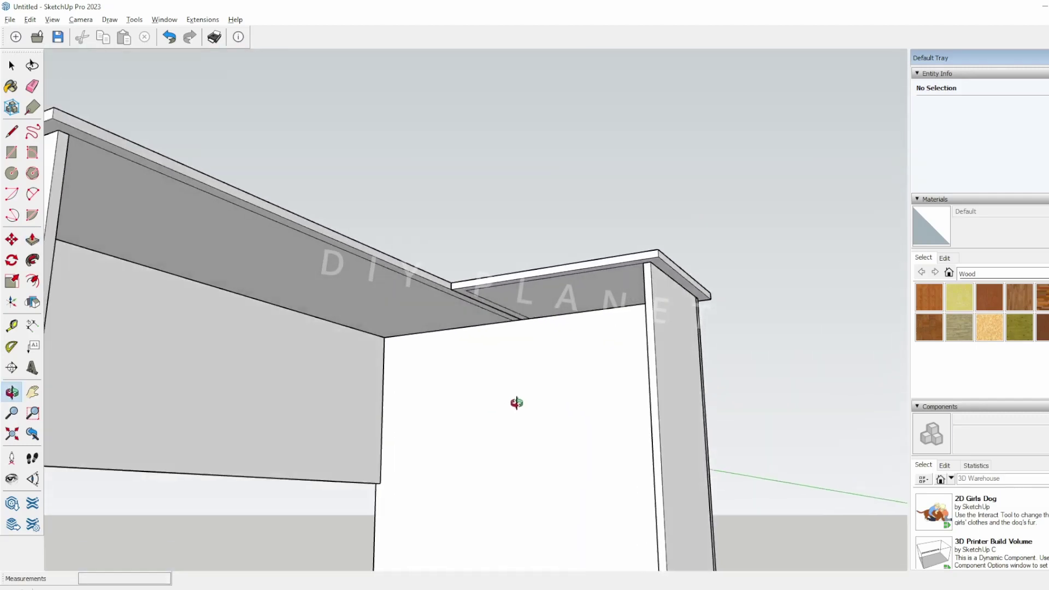
{"action": "middle_click_drag", "start_coordinate": [579, 296], "coordinate": [446, 417]}
{"action": "middle_click_drag", "start_coordinate": [424, 452], "coordinate": [527, 238]}
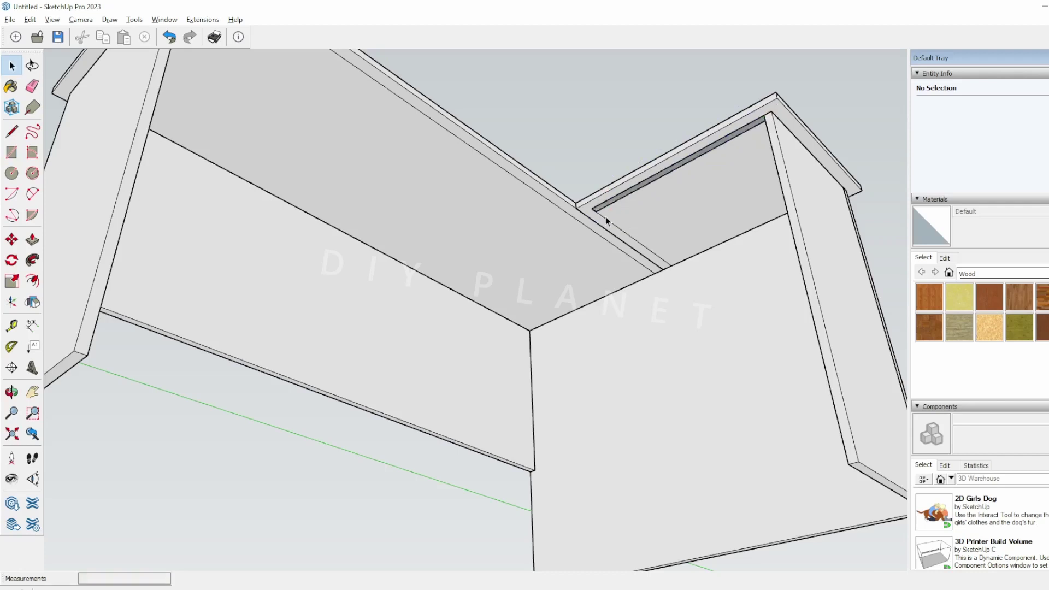
{"action": "scroll", "coordinate": [606, 216], "scroll_direction": "up", "scroll_amount": 1}
{"action": "scroll", "coordinate": [612, 215], "scroll_direction": "up", "scroll_amount": 1}
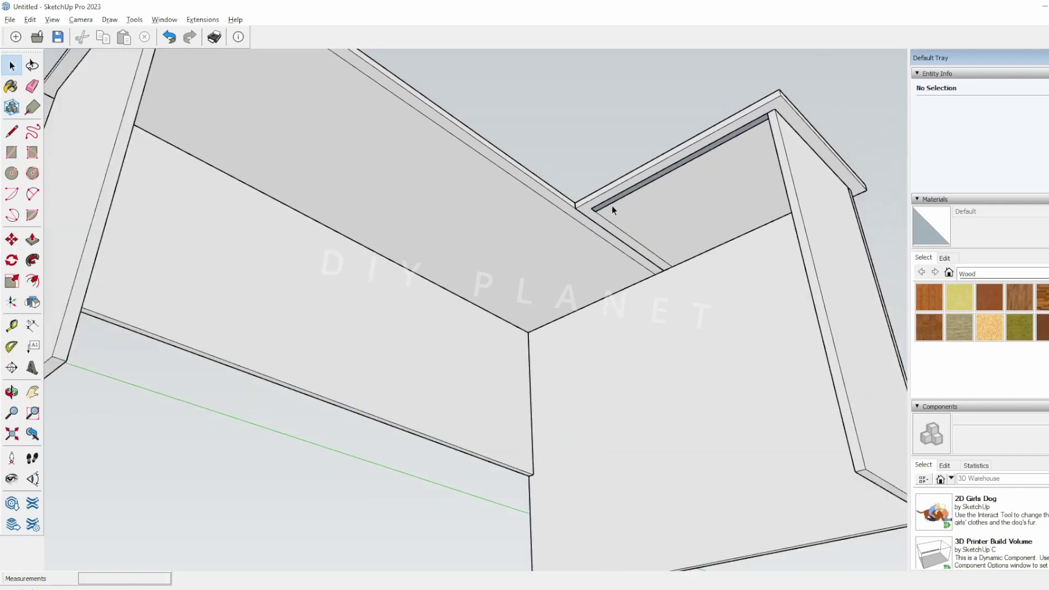
{"action": "left_click", "coordinate": [650, 186]}
{"action": "middle_click_drag", "start_coordinate": [856, 471], "coordinate": [835, 492]}
{"action": "left_click", "coordinate": [839, 518]}
{"action": "key", "text": "space"}
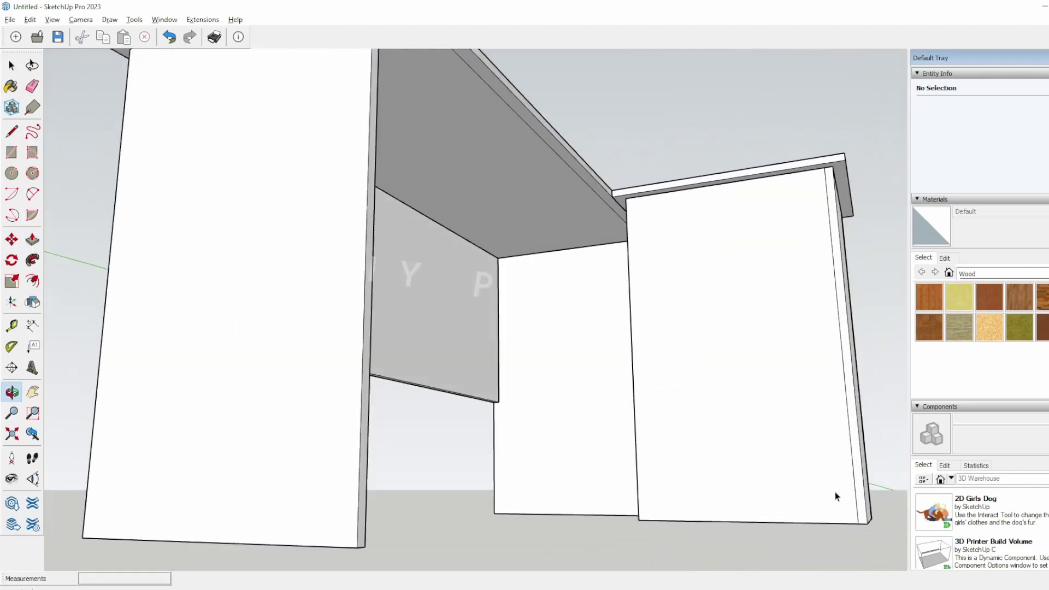
Step: Extend the new side panel's narrow end face about 5.08 cm to reach the joint with the long tabletop
{"action": "middle_click_drag", "start_coordinate": [671, 454], "coordinate": [645, 349]}
{"action": "left_click", "coordinate": [628, 382]}
{"action": "key", "text": "p"}
{"action": "left_click_drag", "start_coordinate": [624, 361], "coordinate": [610, 328]}
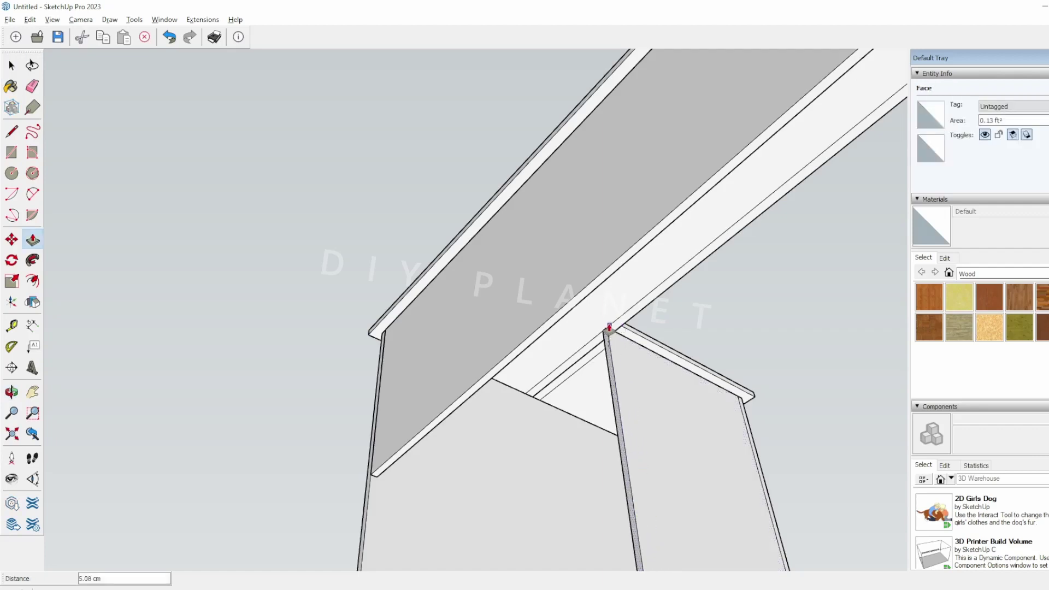
{"action": "middle_click_drag", "start_coordinate": [708, 353], "coordinate": [609, 449]}
{"action": "scroll", "coordinate": [423, 466], "scroll_direction": "down", "scroll_amount": 3}
{"action": "key", "text": "p"}
{"action": "middle_click_drag", "start_coordinate": [502, 448], "coordinate": [471, 570]}
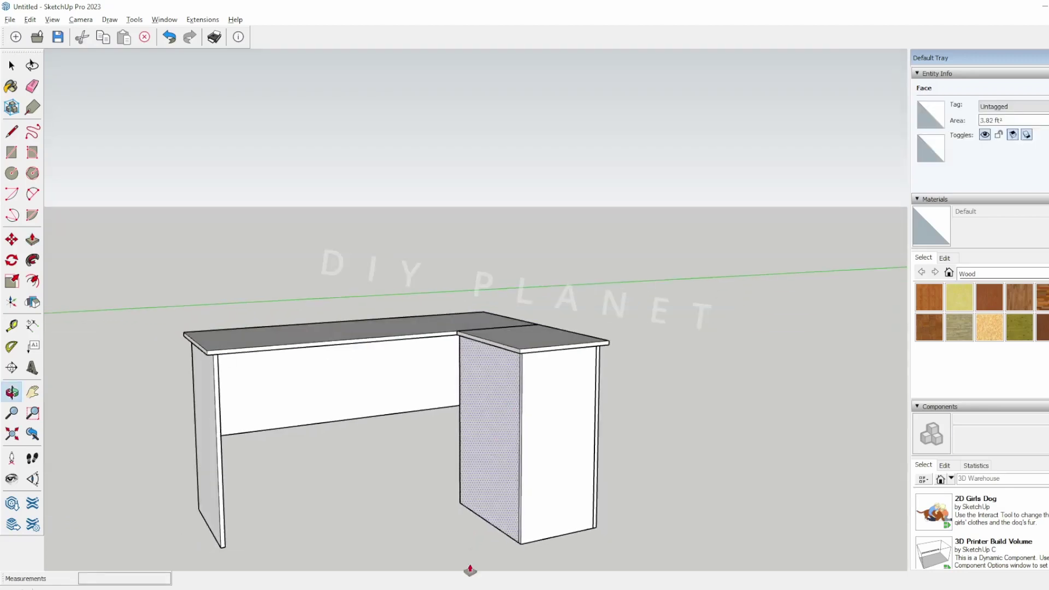
{"action": "key", "text": "space"}
Step: Examine the desk from the front, underneath and behind, checking how the tabletops, legs and connecting panels meet
{"action": "middle_click_drag", "start_coordinate": [387, 497], "coordinate": [424, 338]}
{"action": "left_click_drag", "start_coordinate": [365, 286], "coordinate": [359, 408]}
{"action": "scroll", "coordinate": [358, 408], "scroll_direction": "up", "scroll_amount": 1}
{"action": "middle_click_drag", "start_coordinate": [359, 408], "coordinate": [531, 340]}
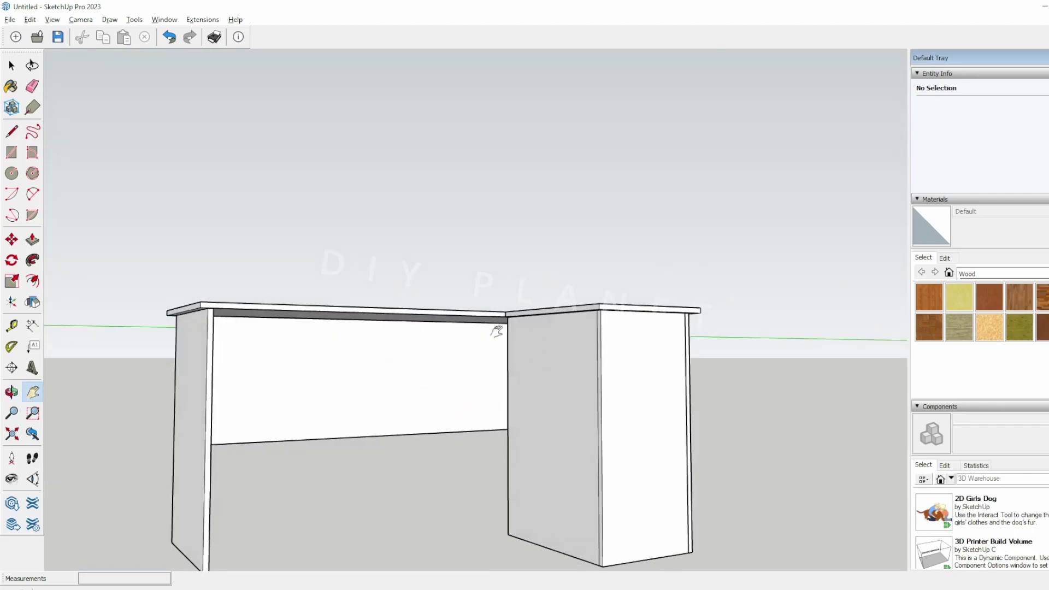
{"action": "middle_click_drag", "start_coordinate": [378, 326], "coordinate": [349, 283]}
{"action": "key", "text": "space"}
{"action": "left_click", "coordinate": [248, 273]}
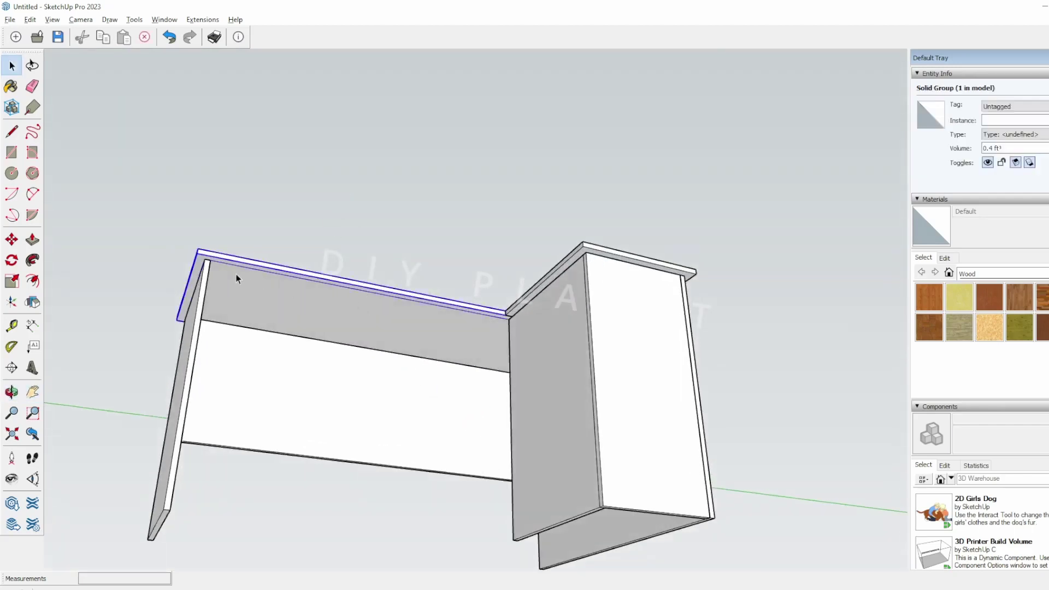
{"action": "scroll", "coordinate": [262, 316], "scroll_direction": "up", "scroll_amount": 3}
{"action": "middle_click_drag", "start_coordinate": [309, 320], "coordinate": [318, 352]}
{"action": "scroll", "coordinate": [374, 357], "scroll_direction": "down", "scroll_amount": 3}
{"action": "middle_click_drag", "start_coordinate": [517, 441], "coordinate": [399, 478], "text": "shift"}
{"action": "left_click", "coordinate": [420, 512]}
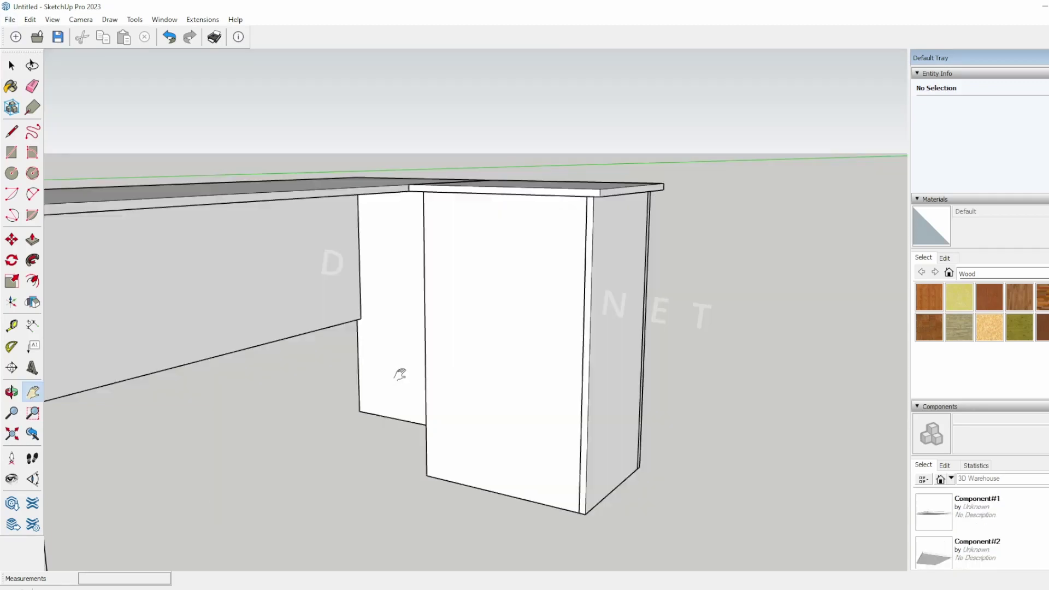
{"action": "middle_click_drag", "start_coordinate": [395, 375], "coordinate": [531, 371]}
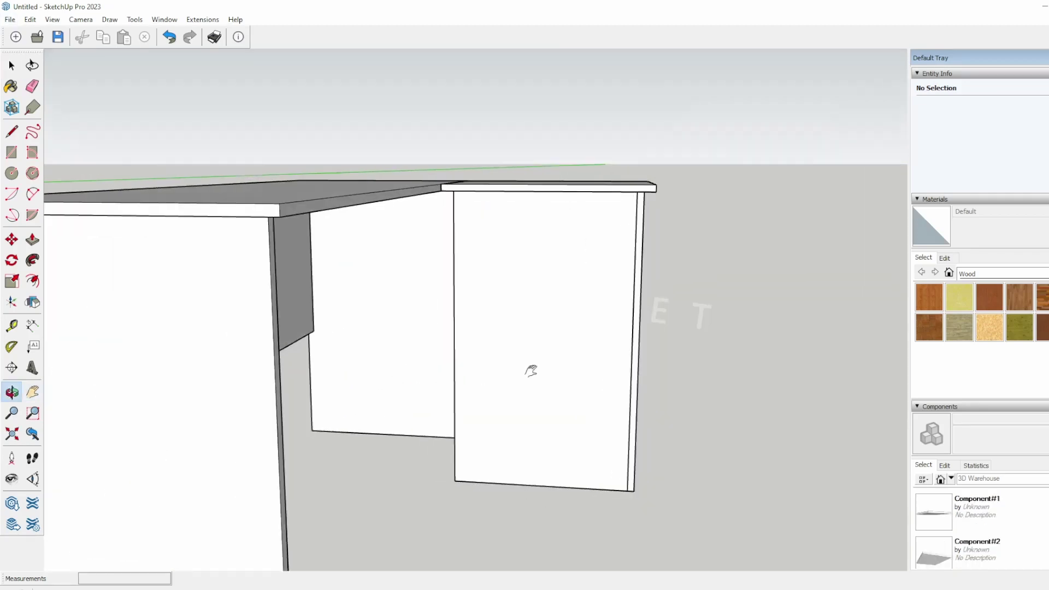
{"action": "middle_click_drag", "start_coordinate": [510, 446], "coordinate": [484, 432]}
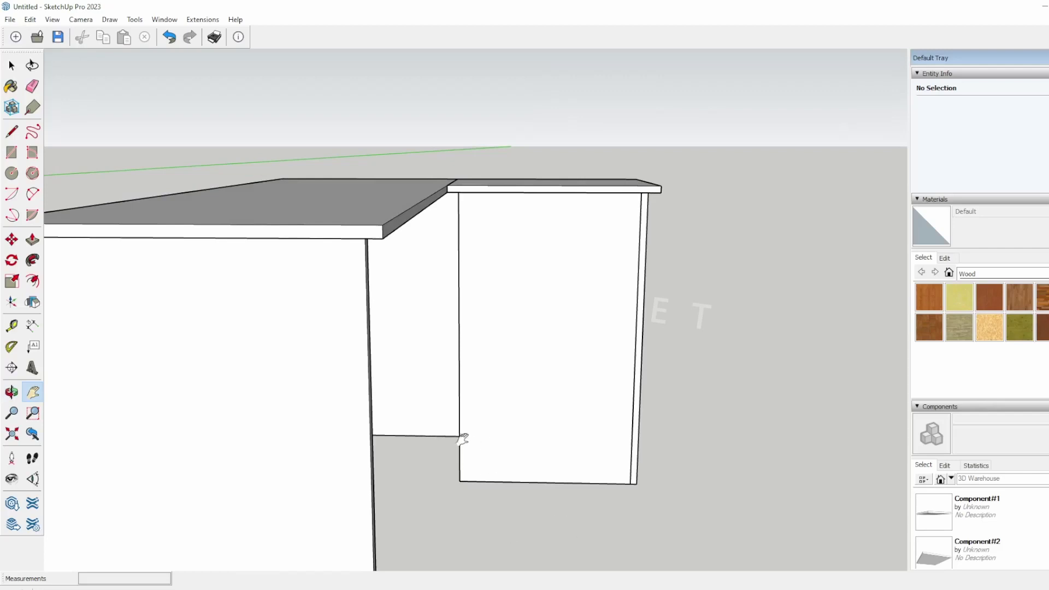
{"action": "scroll", "coordinate": [466, 400], "scroll_direction": "up", "scroll_amount": 2}
{"action": "middle_click_drag", "start_coordinate": [425, 384], "coordinate": [427, 344]}
{"action": "scroll", "coordinate": [446, 368], "scroll_direction": "up", "scroll_amount": 3}
{"action": "scroll", "coordinate": [486, 352], "scroll_direction": "down", "scroll_amount": 6}
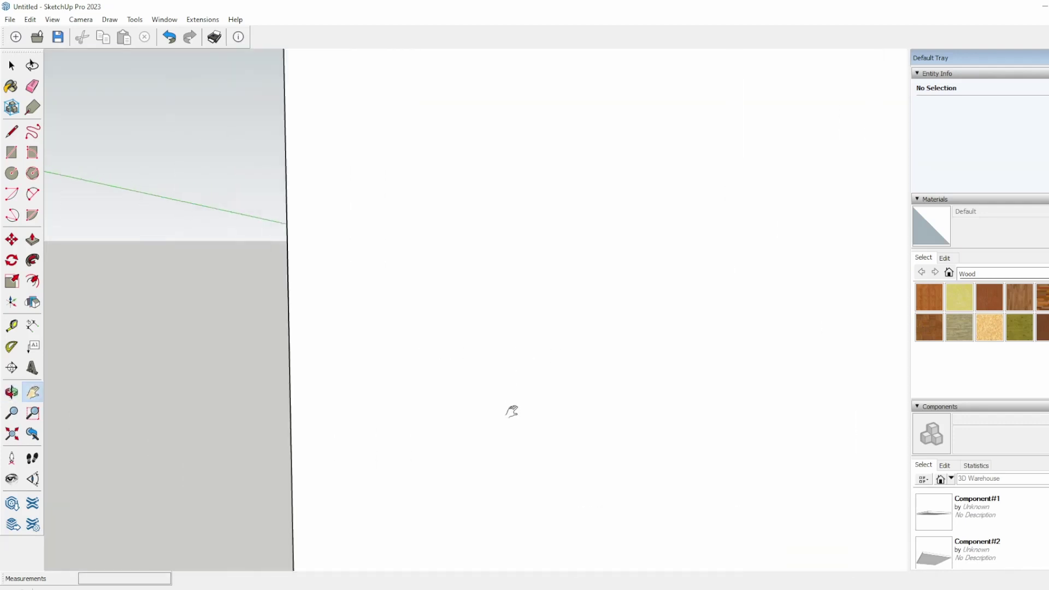
{"action": "middle_click_drag", "start_coordinate": [532, 421], "coordinate": [627, 393]}
{"action": "scroll", "coordinate": [494, 422], "scroll_direction": "up", "scroll_amount": 3}
{"action": "middle_click_drag", "start_coordinate": [494, 422], "coordinate": [555, 427]}
{"action": "scroll", "coordinate": [576, 427], "scroll_direction": "down", "scroll_amount": 5}
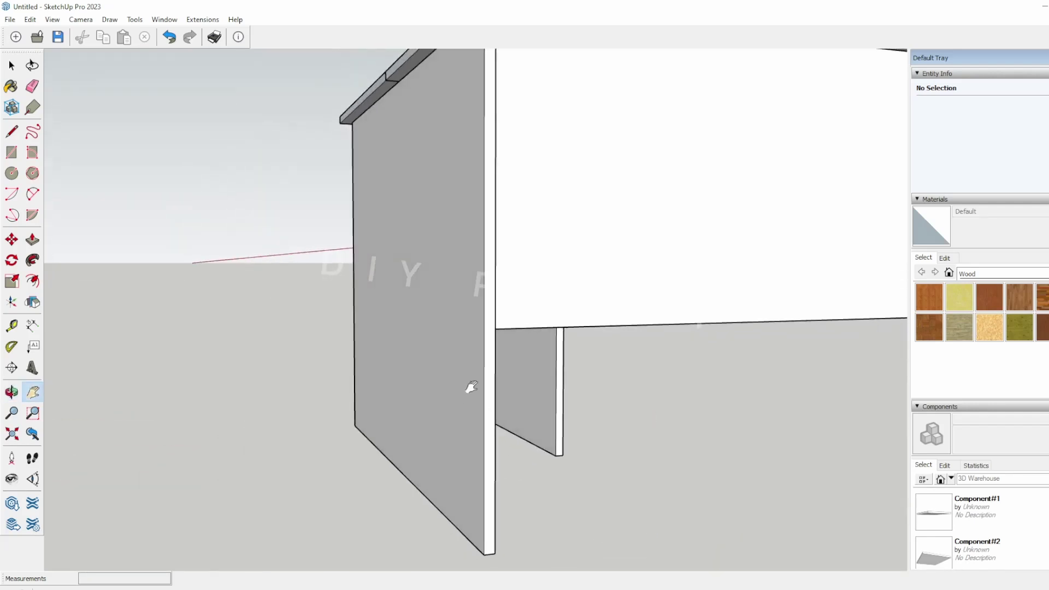
Step: Move the wide leg panel spanning both tabletops outward from the desk to expose the space under the short panel
{"action": "middle_click_drag", "start_coordinate": [464, 393], "coordinate": [499, 393]}
{"action": "key", "text": "space"}
{"action": "left_click", "coordinate": [465, 311]}
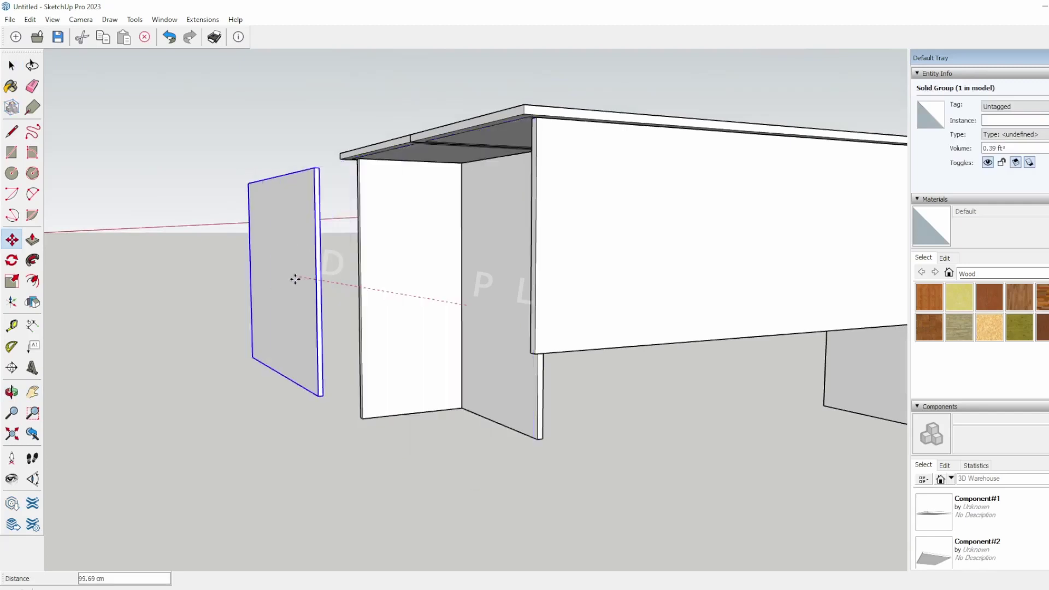
{"action": "scroll", "coordinate": [419, 265], "scroll_direction": "up", "scroll_amount": 3}
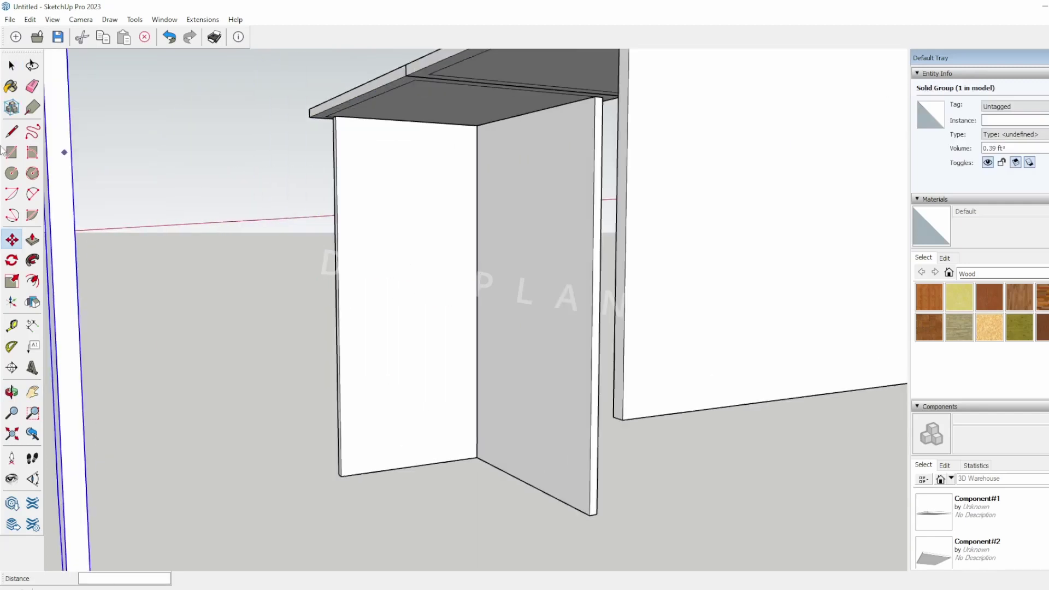
{"action": "left_click", "coordinate": [12, 153]}
{"action": "scroll", "coordinate": [382, 171], "scroll_direction": "up", "scroll_amount": 4}
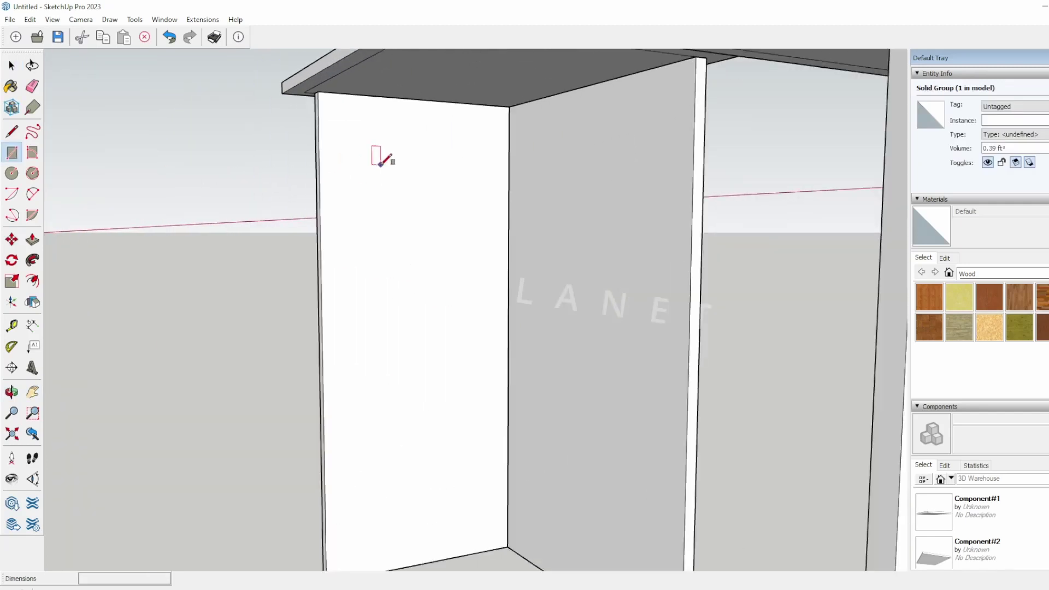
{"action": "middle_click_drag", "start_coordinate": [353, 116], "coordinate": [333, 87]}
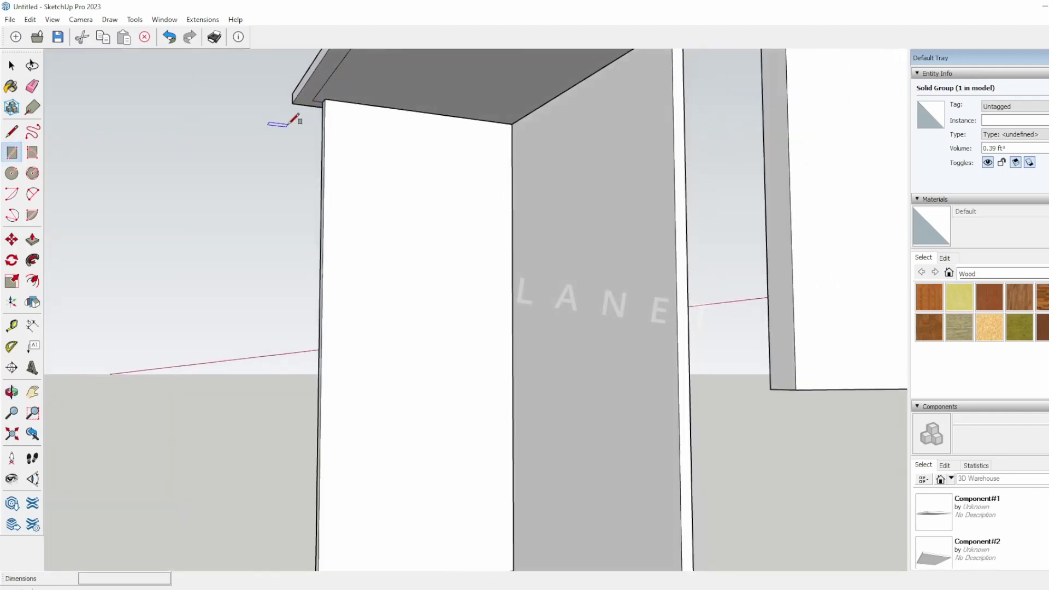
{"action": "middle_click_drag", "start_coordinate": [288, 145], "coordinate": [366, 148]}
{"action": "scroll", "coordinate": [365, 147], "scroll_direction": "up", "scroll_amount": 3}
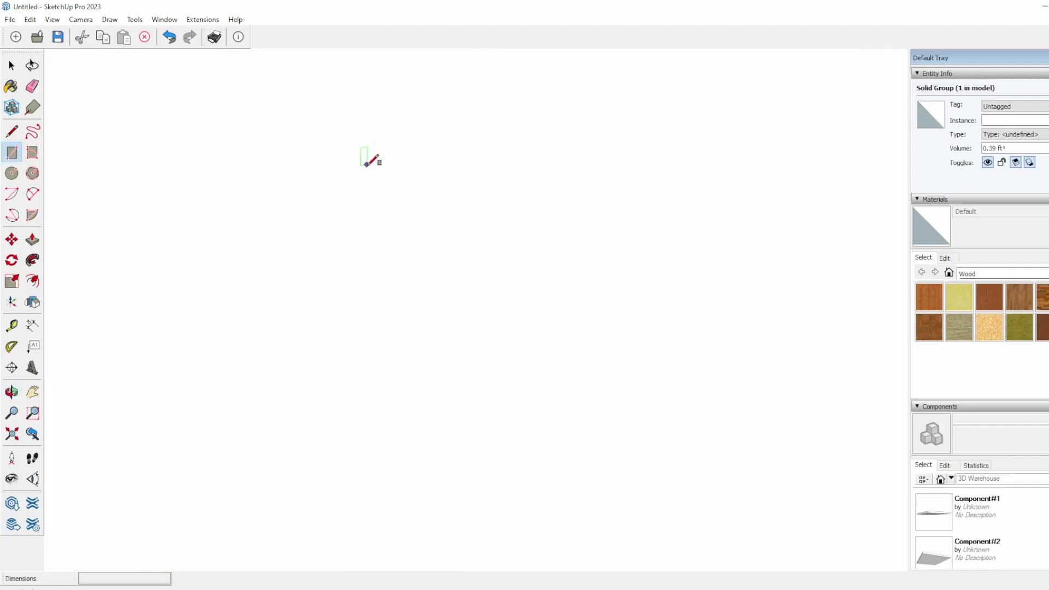
{"action": "scroll", "coordinate": [371, 161], "scroll_direction": "down", "scroll_amount": 5}
{"action": "scroll", "coordinate": [637, 86], "scroll_direction": "up", "scroll_amount": 2}
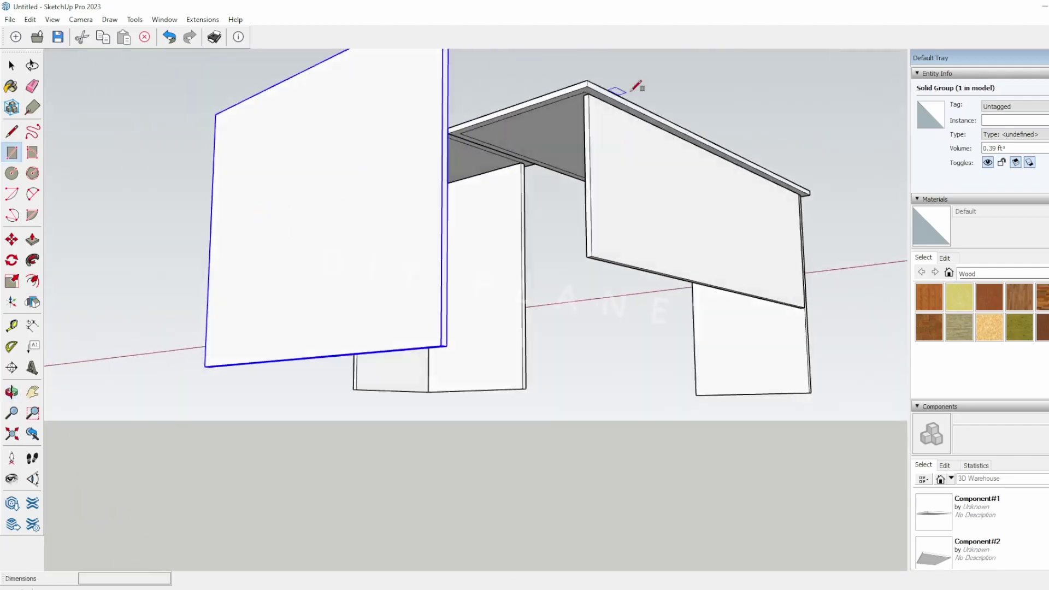
{"action": "scroll", "coordinate": [636, 86], "scroll_direction": "up", "scroll_amount": 5}
{"action": "key", "text": "space"}
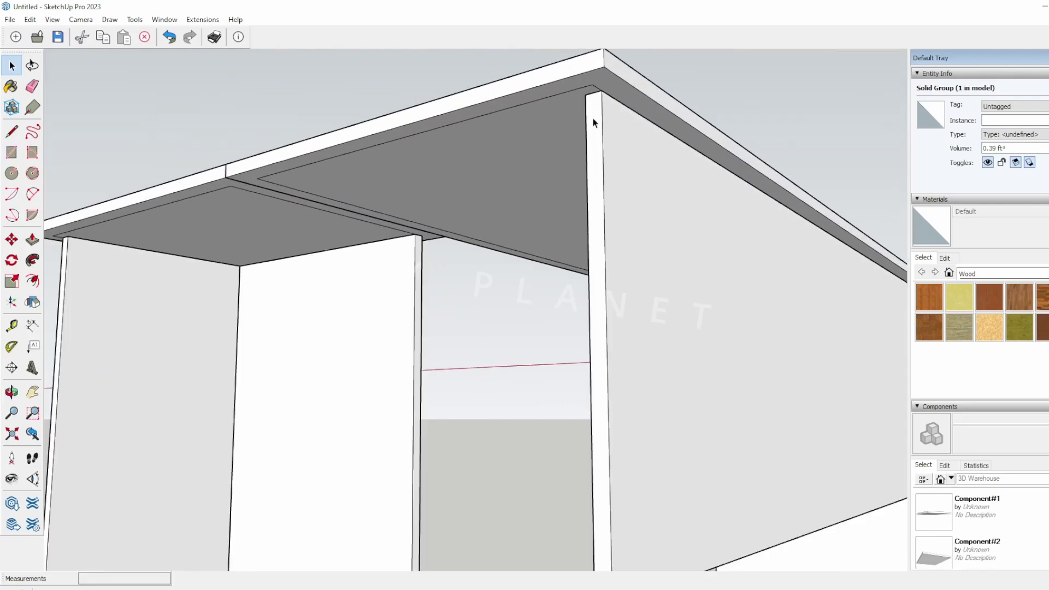
Step: Try extending the long back panel's exposed end face outward to the corner of the inset outline
{"action": "double_click", "coordinate": [593, 119]}
{"action": "key", "text": "p"}
{"action": "left_click_drag", "start_coordinate": [594, 119], "coordinate": [506, 113]}
{"action": "key", "text": "space"}
Step: Try extending the exposed narrow edge of the short panel's end panel outward by 1.60 cm
{"action": "left_click", "coordinate": [64, 272]}
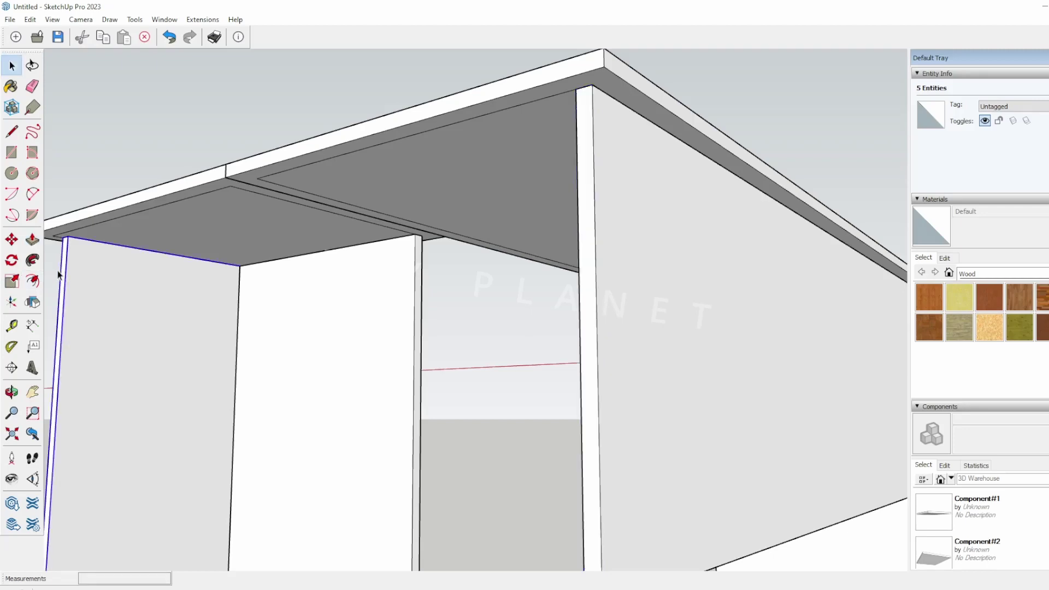
{"action": "double_click", "coordinate": [65, 271]}
{"action": "key", "text": "p"}
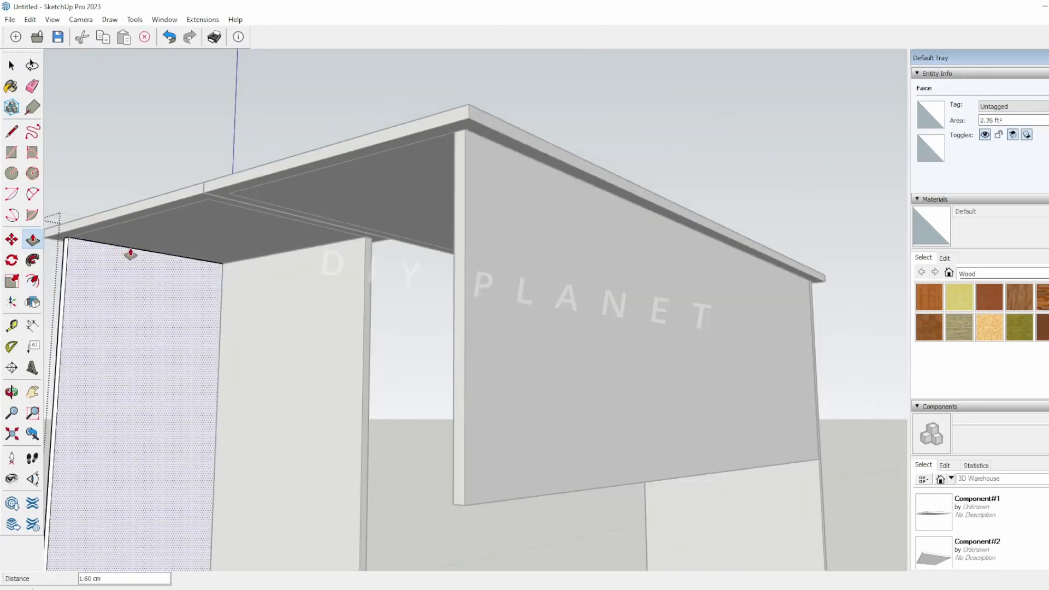
{"action": "scroll", "coordinate": [115, 257], "scroll_direction": "down", "scroll_amount": 2}
{"action": "scroll", "coordinate": [110, 261], "scroll_direction": "up", "scroll_amount": 3}
{"action": "scroll", "coordinate": [112, 263], "scroll_direction": "down", "scroll_amount": 2}
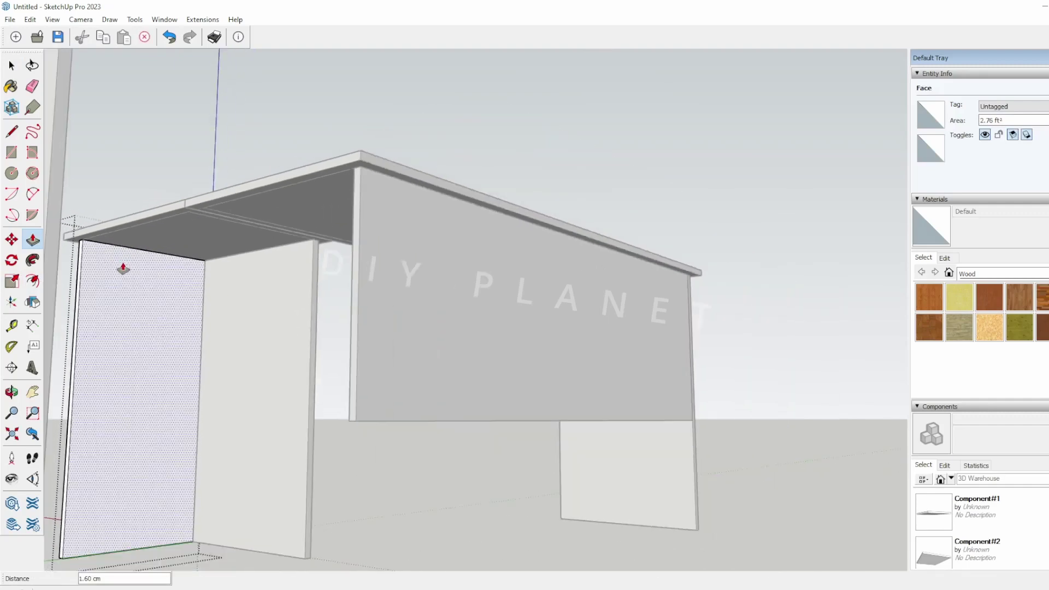
{"action": "scroll", "coordinate": [120, 268], "scroll_direction": "up", "scroll_amount": 3}
Step: Undo the extensions of the end panel and the long back panel
{"action": "key", "text": "ctrl+z"}
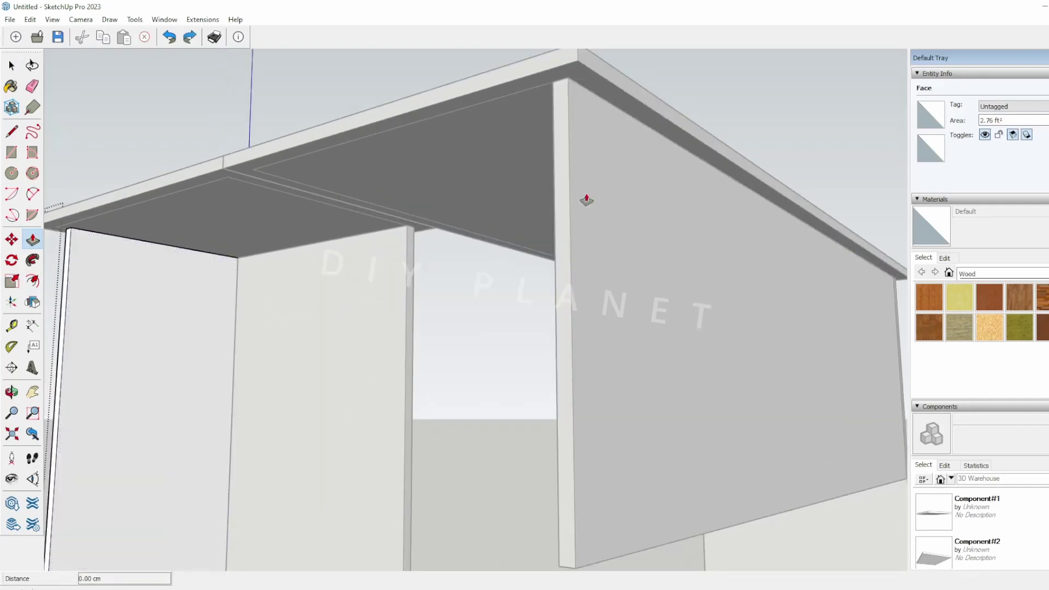
{"action": "key", "text": "ctrl+z"}
{"action": "key", "text": "space"}
{"action": "middle_click_drag", "start_coordinate": [553, 112], "coordinate": [535, 78]}
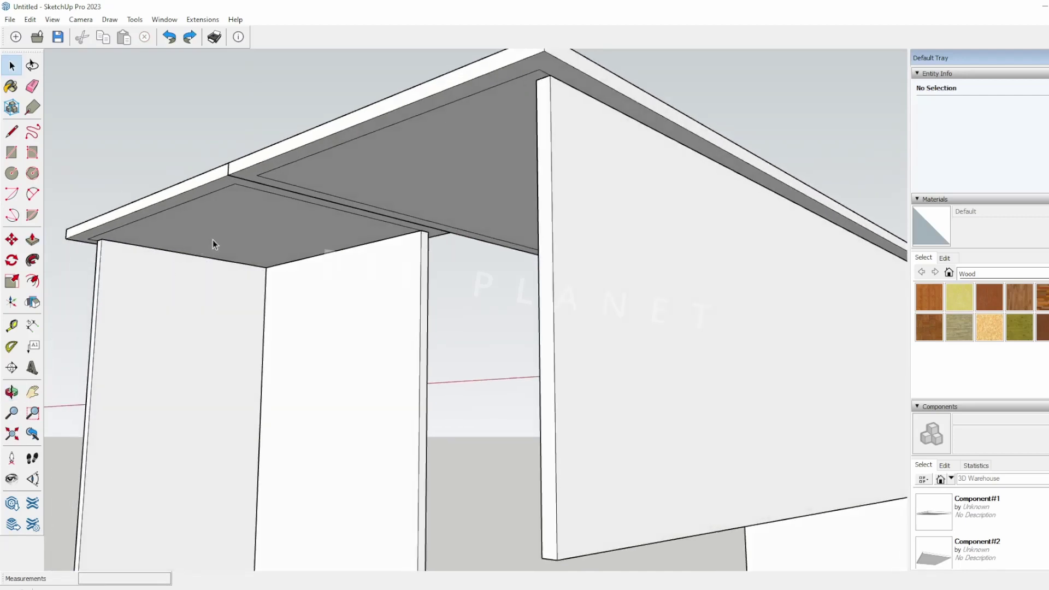
{"action": "scroll", "coordinate": [214, 243], "scroll_direction": "up", "scroll_amount": 2}
{"action": "scroll", "coordinate": [264, 272], "scroll_direction": "down", "scroll_amount": 1}
{"action": "middle_click_drag", "start_coordinate": [231, 308], "coordinate": [242, 319], "text": "shift"}
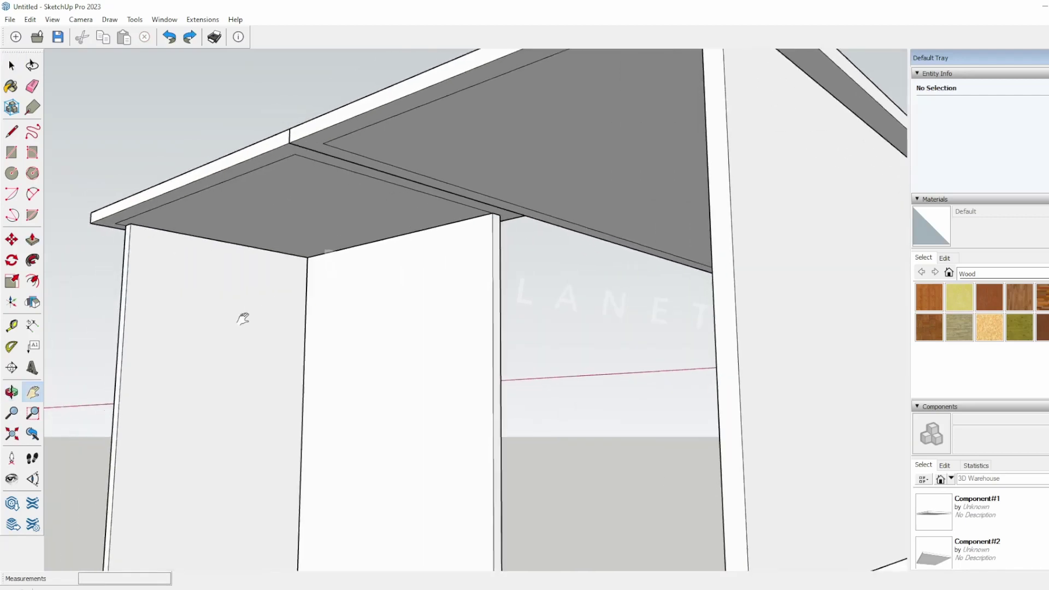
{"action": "left_click", "coordinate": [12, 152]}
{"action": "scroll", "coordinate": [173, 252], "scroll_direction": "up", "scroll_amount": 2}
{"action": "middle_click_drag", "start_coordinate": [175, 251], "coordinate": [174, 243]}
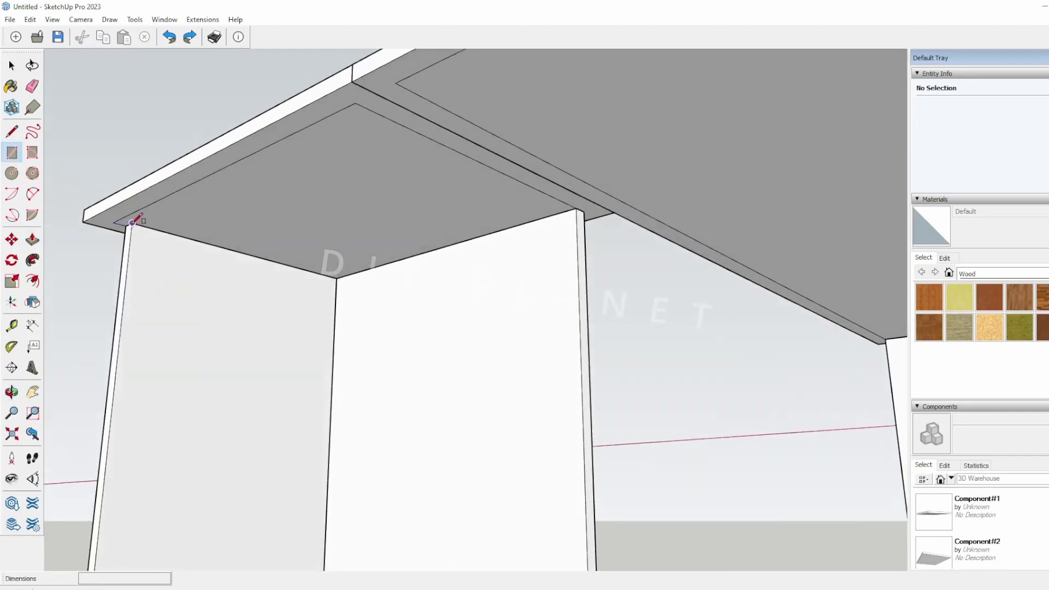
{"action": "scroll", "coordinate": [162, 272], "scroll_direction": "down", "scroll_amount": 1}
{"action": "middle_click_drag", "start_coordinate": [189, 317], "coordinate": [309, 215], "text": "shift"}
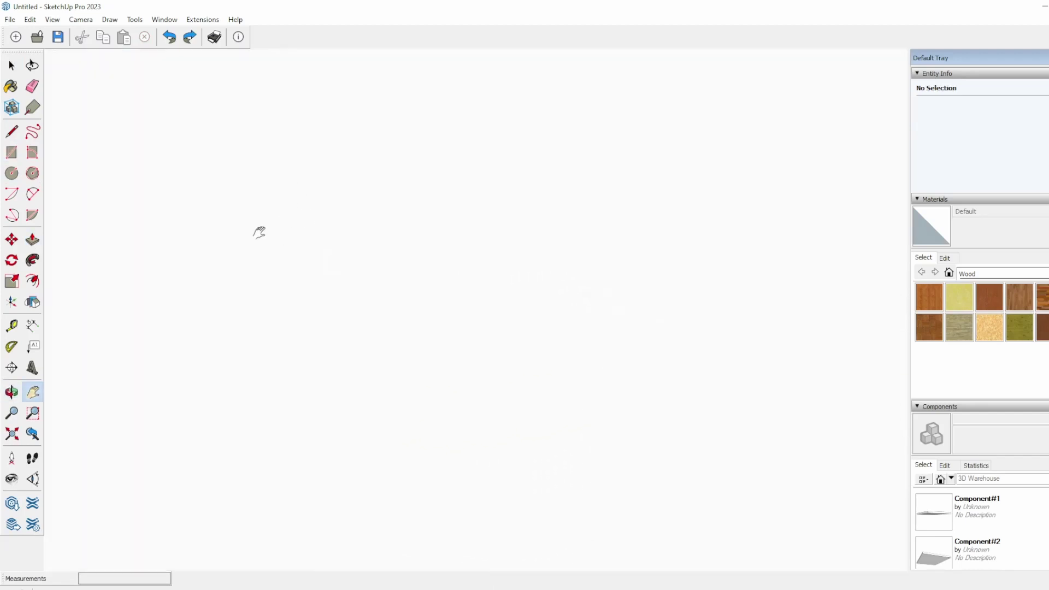
Step: Move the detached wide leg panel farther away from the desk so it no longer blocks the opening under the short panel
{"action": "middle_click_drag", "start_coordinate": [333, 281], "coordinate": [508, 412]}
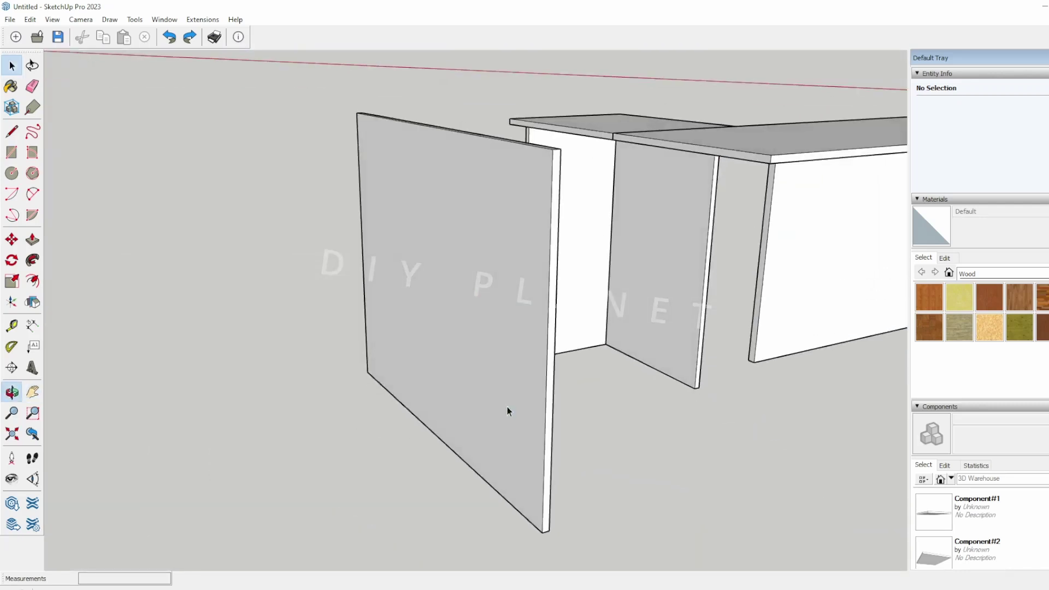
{"action": "key", "text": "m"}
{"action": "left_click", "coordinate": [468, 289]}
{"action": "left_click", "coordinate": [171, 163]}
{"action": "scroll", "coordinate": [574, 182], "scroll_direction": "up", "scroll_amount": 5}
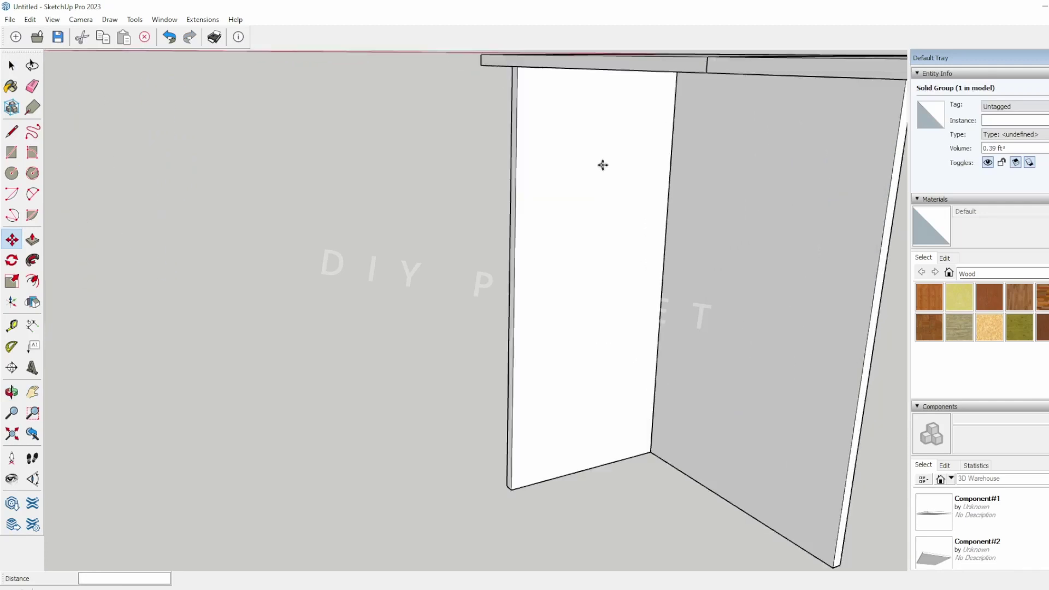
Step: Draw a 1.6 by 31.72 cm rectangle along the top edge of the white compartment panel's inner face
{"action": "middle_click_drag", "start_coordinate": [562, 219], "coordinate": [477, 224]}
{"action": "left_click", "coordinate": [13, 153]}
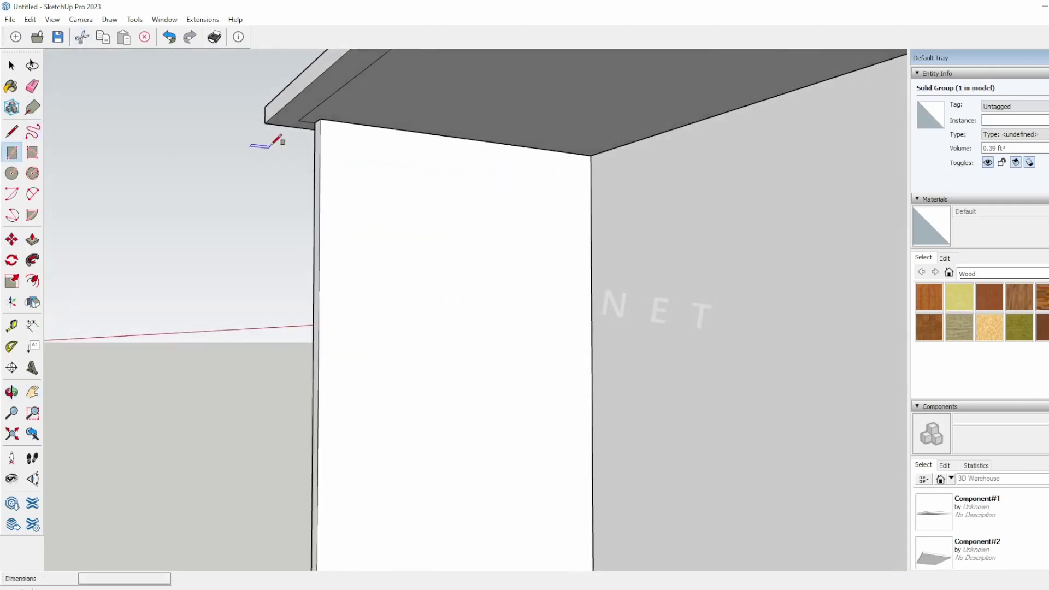
{"action": "left_click", "coordinate": [321, 119]}
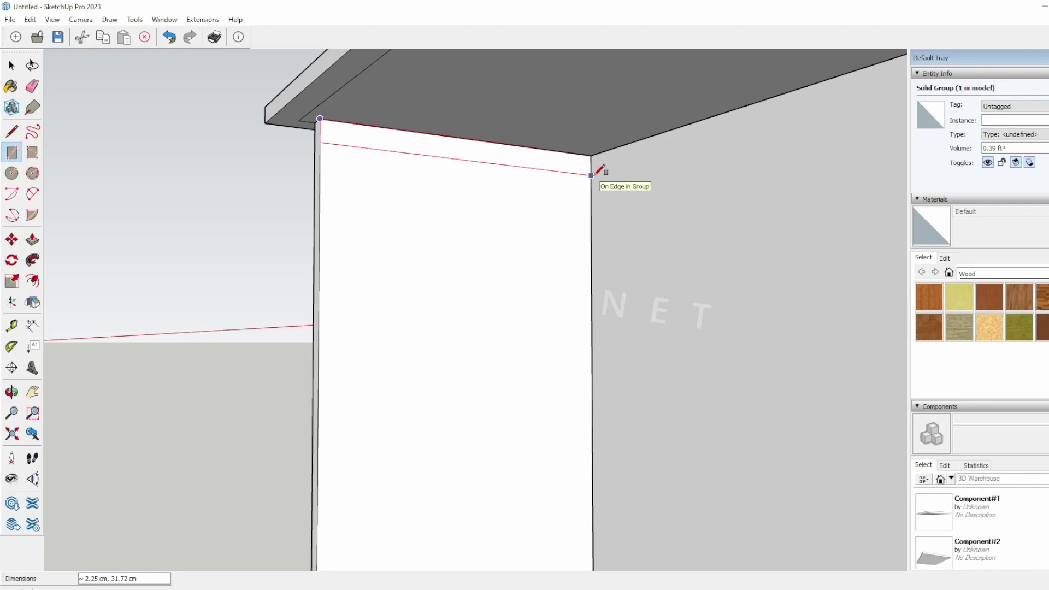
{"action": "type", "text": "1.6,31.72"}
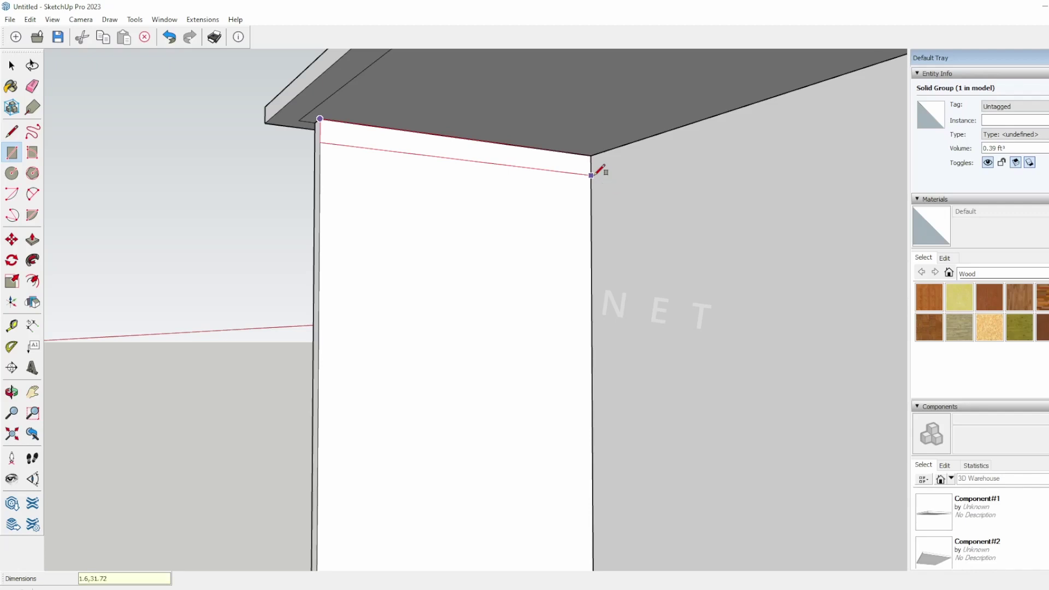
{"action": "key", "text": "Return"}
Step: Extrude the narrow rectangle 43.32 cm under the short tabletop, up to the adjoining panel's free edge
{"action": "middle_click_drag", "start_coordinate": [593, 177], "coordinate": [551, 175]}
{"action": "key", "text": "space"}
{"action": "key", "text": "p"}
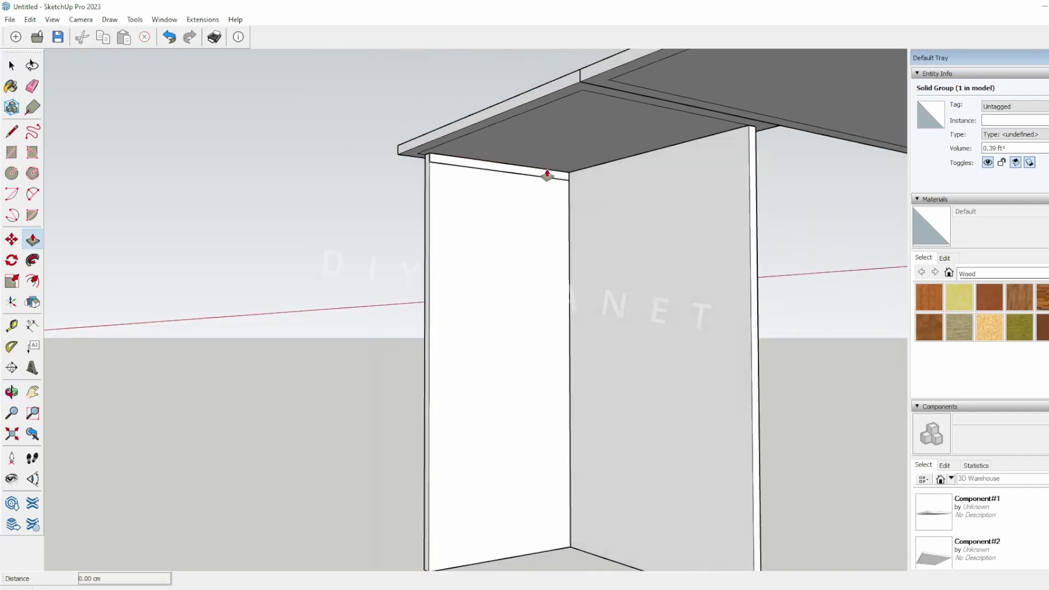
{"action": "left_click", "coordinate": [549, 174]}
{"action": "left_click", "coordinate": [749, 150]}
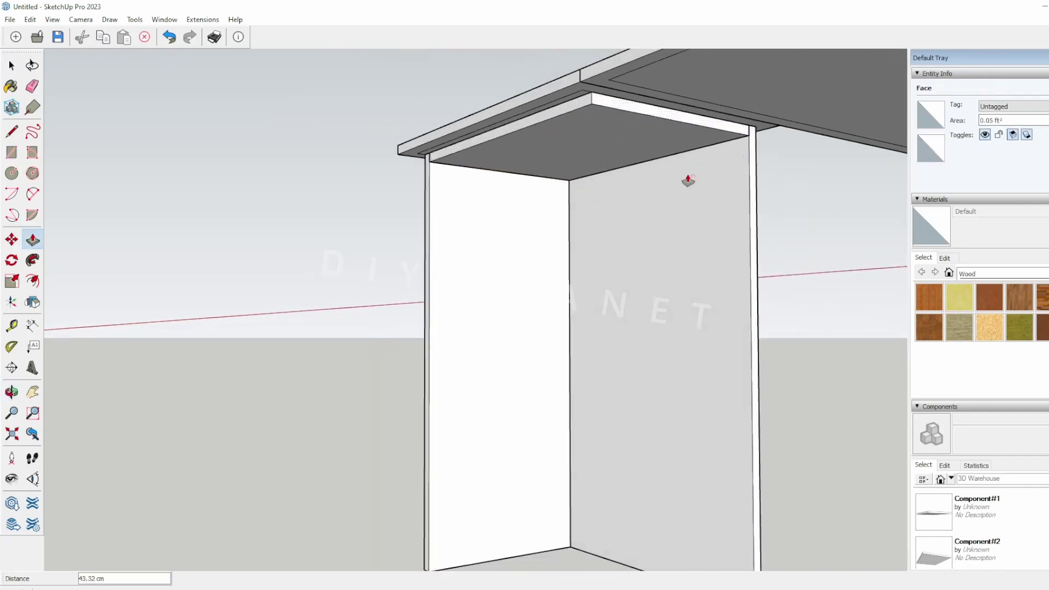
Step: Turn the whole extruded top board of the compartment into a component, keeping the default settings
{"action": "middle_click_drag", "start_coordinate": [586, 206], "coordinate": [597, 205]}
{"action": "key", "text": "space"}
{"action": "triple_click", "coordinate": [554, 154]}
{"action": "triple_click", "coordinate": [554, 153]}
{"action": "middle_click_drag", "start_coordinate": [459, 191], "coordinate": [542, 142]}
{"action": "right_click", "coordinate": [543, 141]}
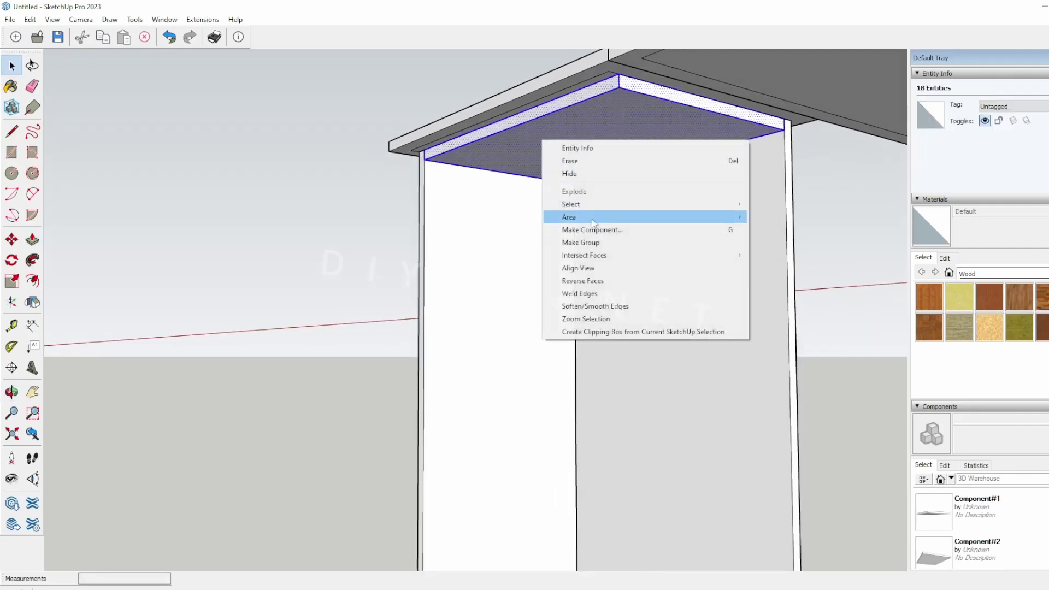
{"action": "left_click", "coordinate": [609, 230]}
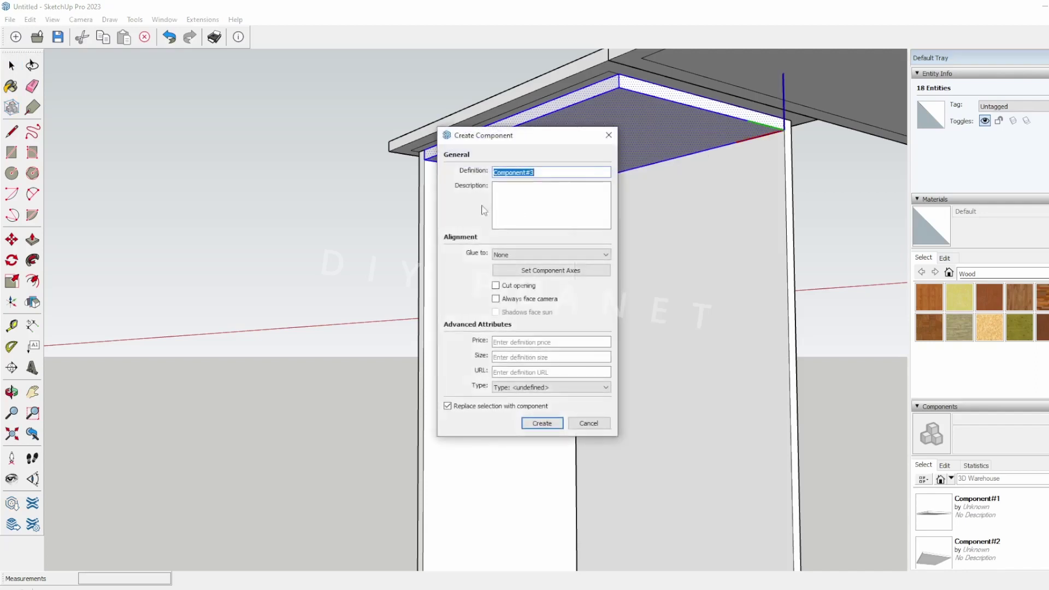
{"action": "left_click", "coordinate": [542, 423]}
{"action": "middle_click_drag", "start_coordinate": [343, 276], "coordinate": [332, 267]}
{"action": "scroll", "coordinate": [346, 267], "scroll_direction": "up", "scroll_amount": 2}
{"action": "left_click", "coordinate": [337, 308]}
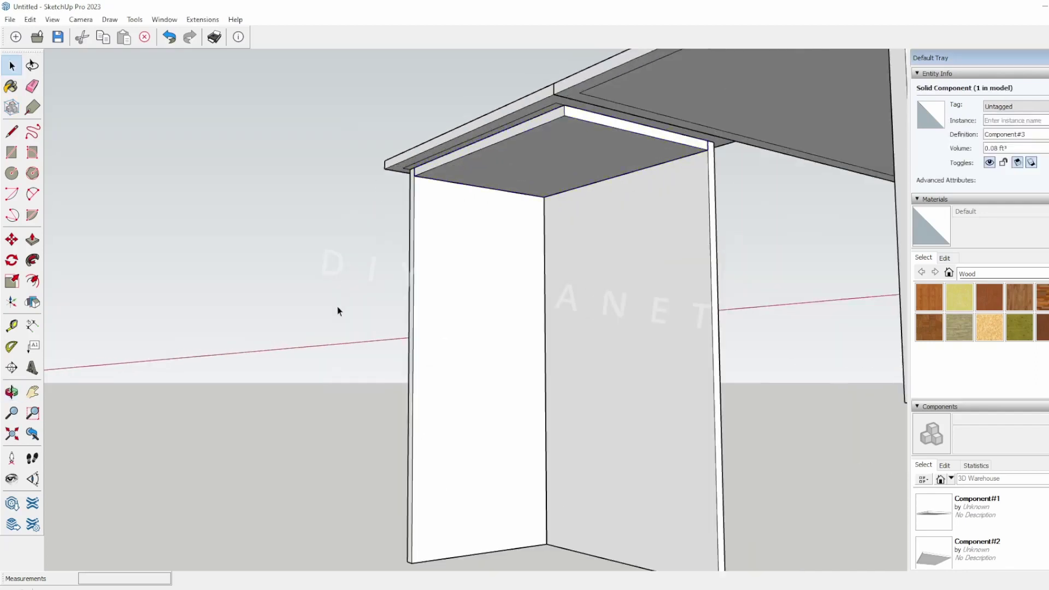
{"action": "scroll", "coordinate": [365, 269], "scroll_direction": "down", "scroll_amount": 2}
{"action": "left_click", "coordinate": [366, 268]}
Step: Copy the top board component 71.80 cm straight down to the bottom corner of the compartment panel
{"action": "middle_click_drag", "start_coordinate": [346, 274], "coordinate": [410, 249]}
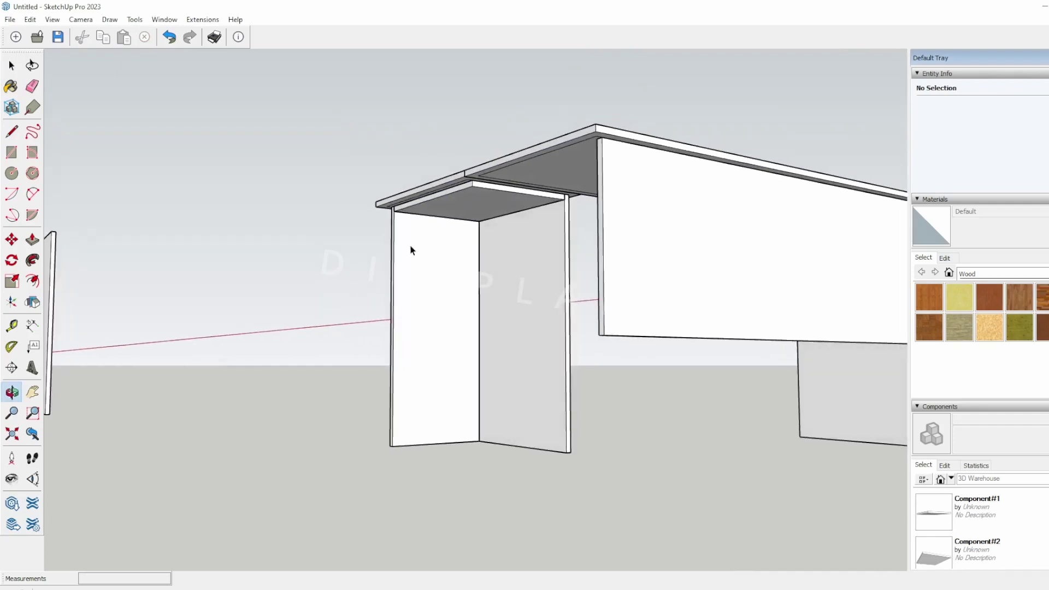
{"action": "scroll", "coordinate": [478, 213], "scroll_direction": "up", "scroll_amount": 2}
{"action": "scroll", "coordinate": [479, 213], "scroll_direction": "down", "scroll_amount": 2}
{"action": "scroll", "coordinate": [479, 213], "scroll_direction": "up", "scroll_amount": 3}
{"action": "middle_click_drag", "start_coordinate": [479, 221], "coordinate": [479, 228]}
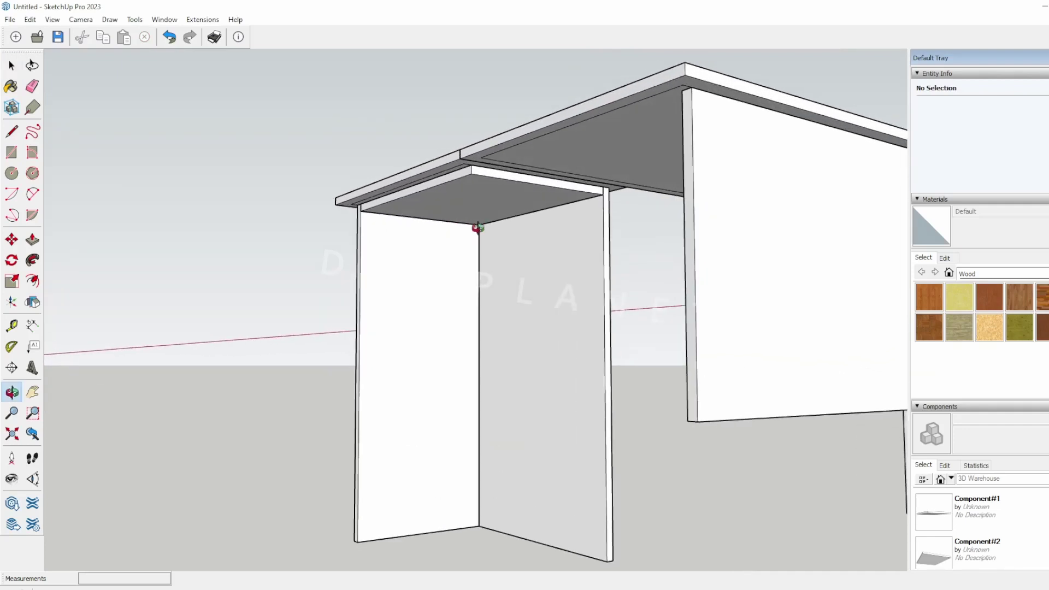
{"action": "left_click", "coordinate": [405, 198]}
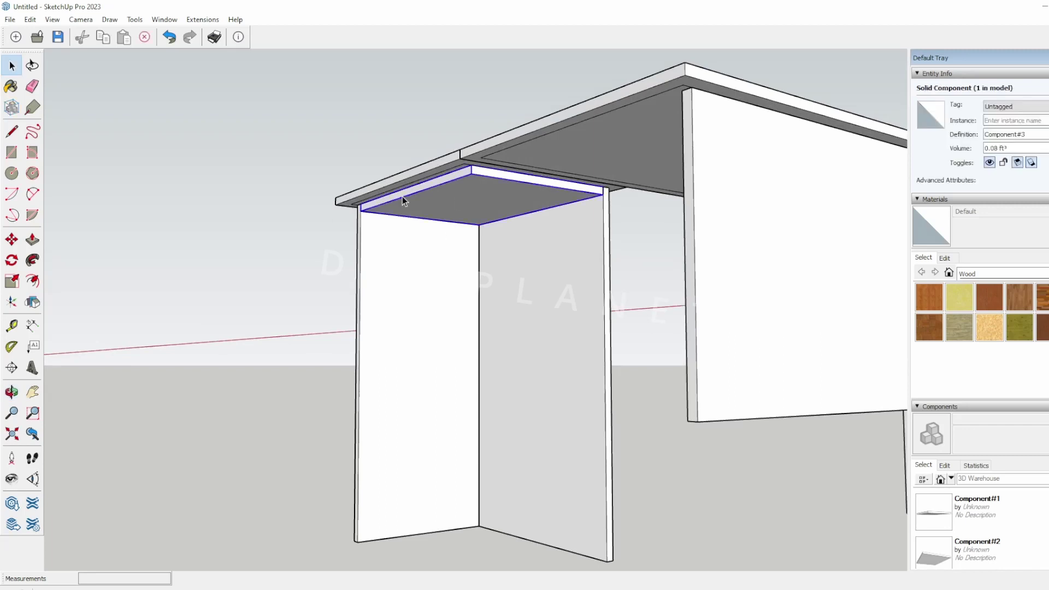
{"action": "left_click", "coordinate": [5, 244]}
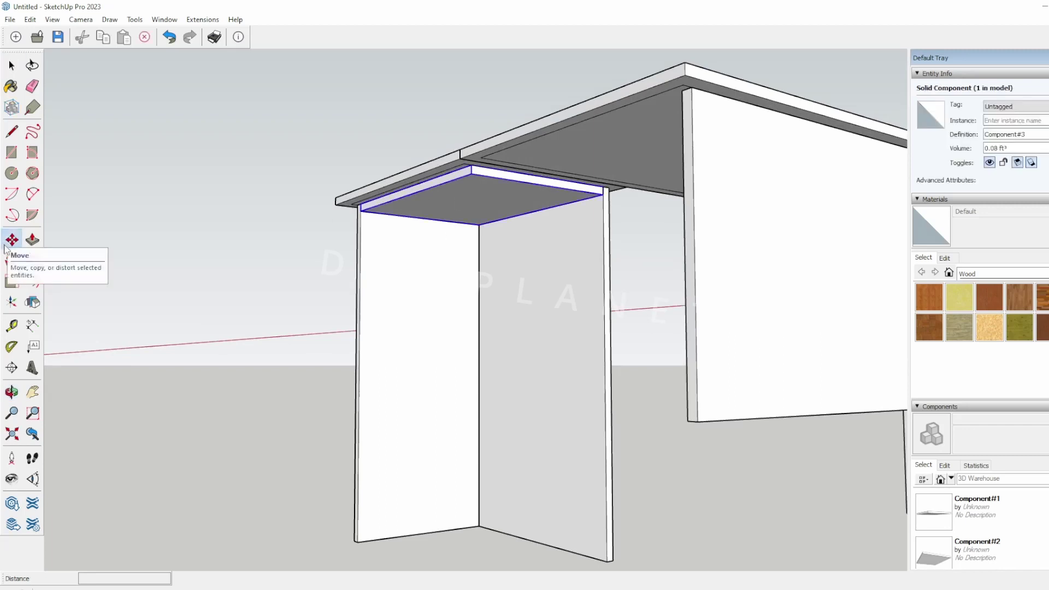
{"action": "middle_click_drag", "start_coordinate": [395, 264], "coordinate": [358, 195]}
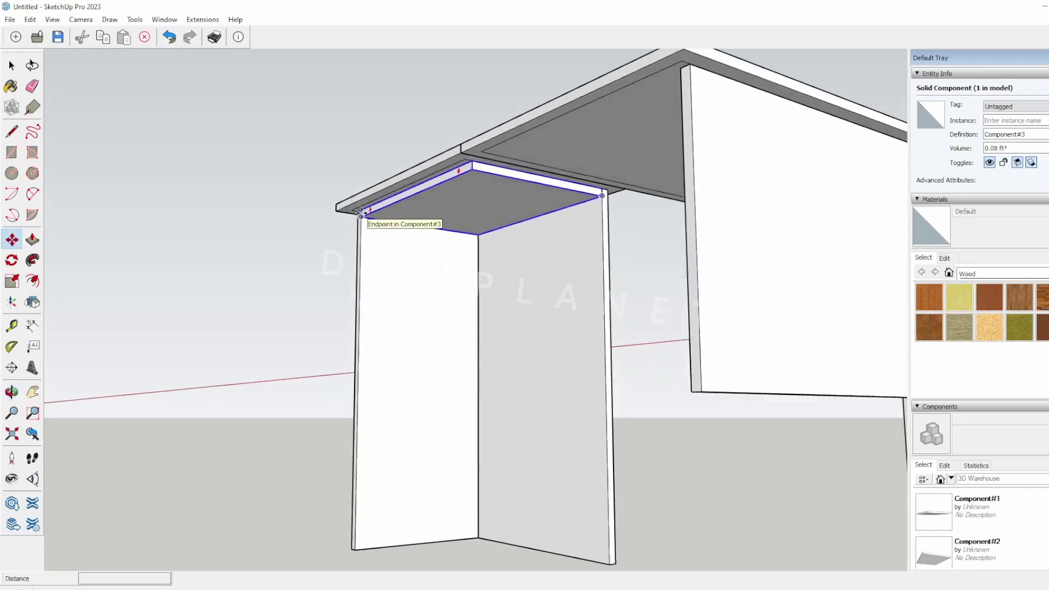
{"action": "left_click", "coordinate": [362, 215]}
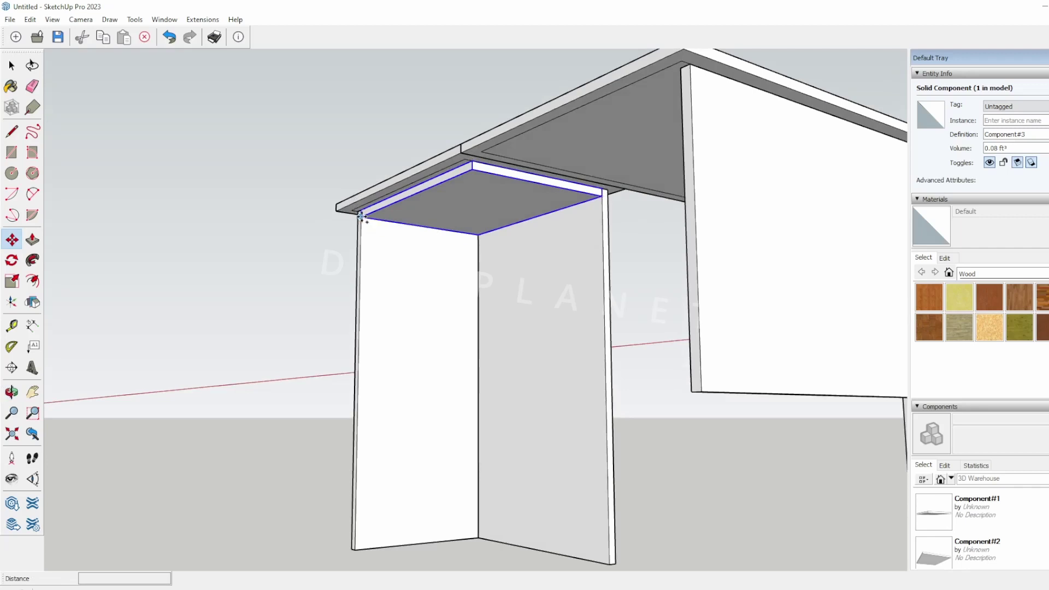
{"action": "left_click", "coordinate": [355, 549]}
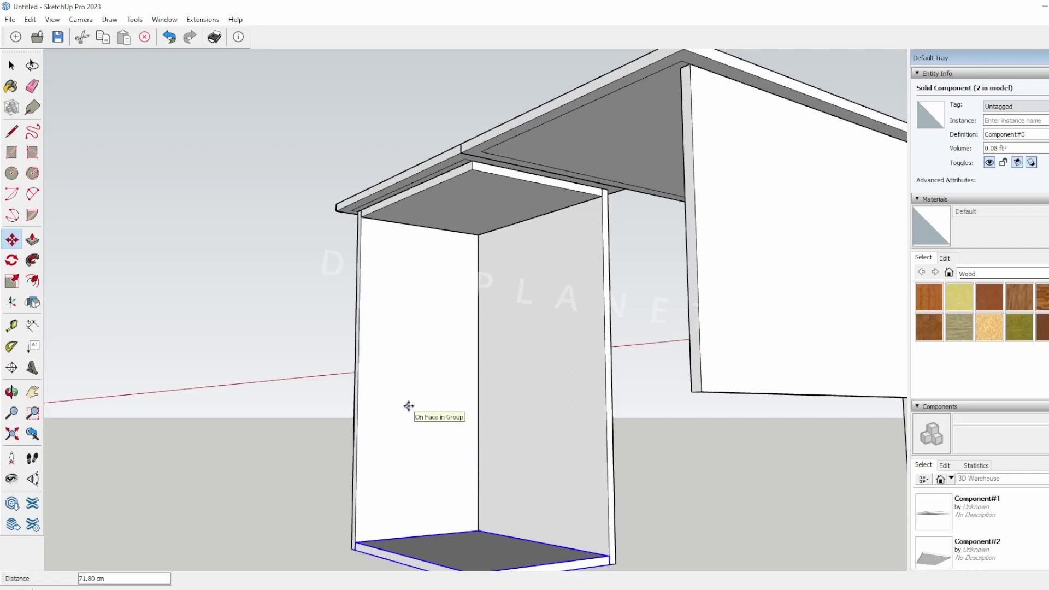
Step: Try spacing the shelf copies between the top and bottom boards with 4, 3 and 5 divisions
{"action": "type", "text": "/"}
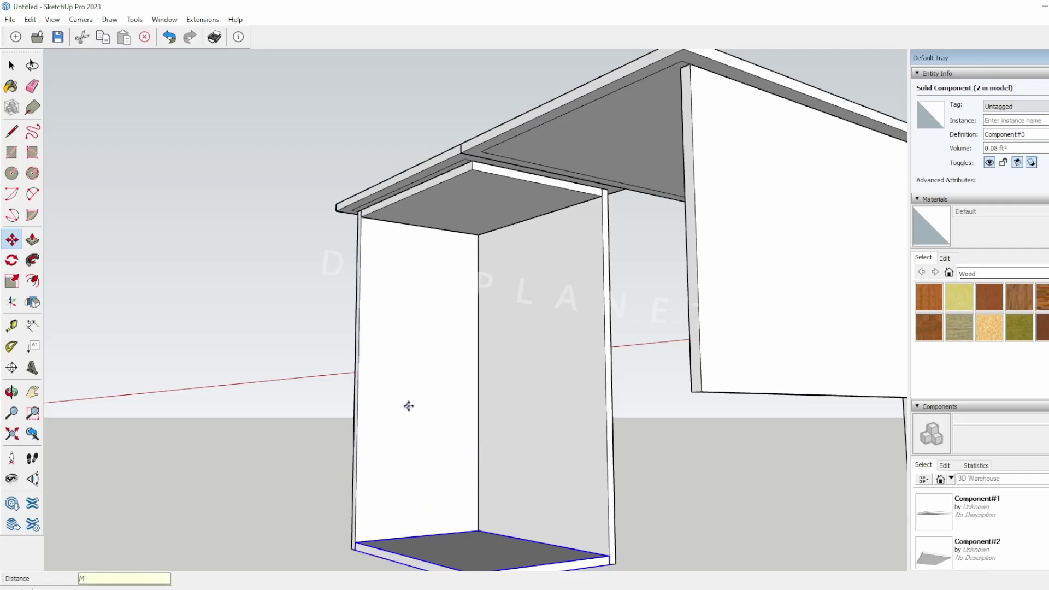
{"action": "type", "text": "4"}
{"action": "key", "text": "Return"}
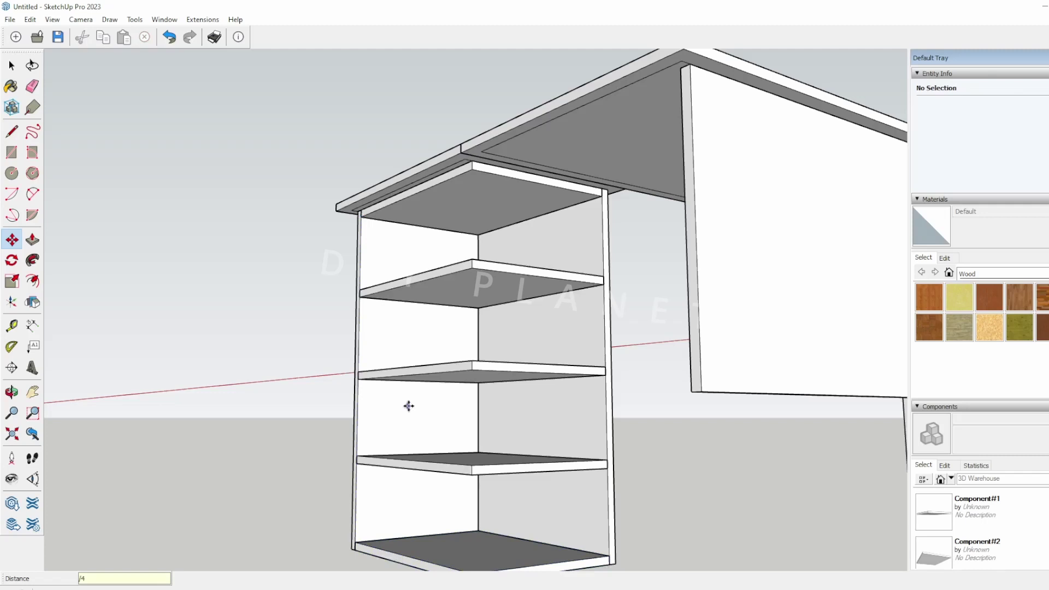
{"action": "type", "text": "/3"}
{"action": "key", "text": "Return"}
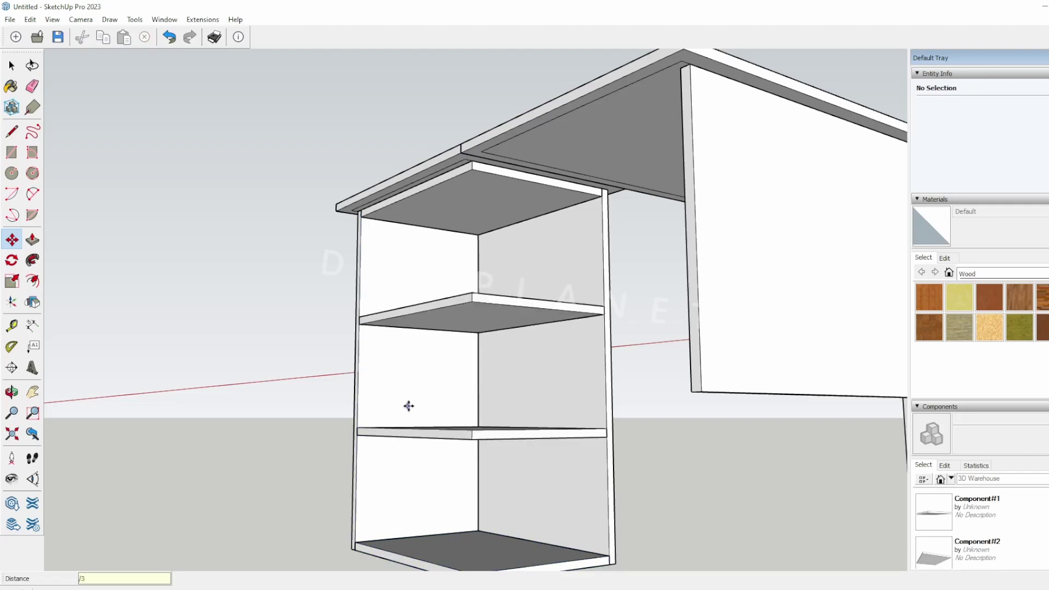
{"action": "type", "text": "/5"}
{"action": "key", "text": "Return"}
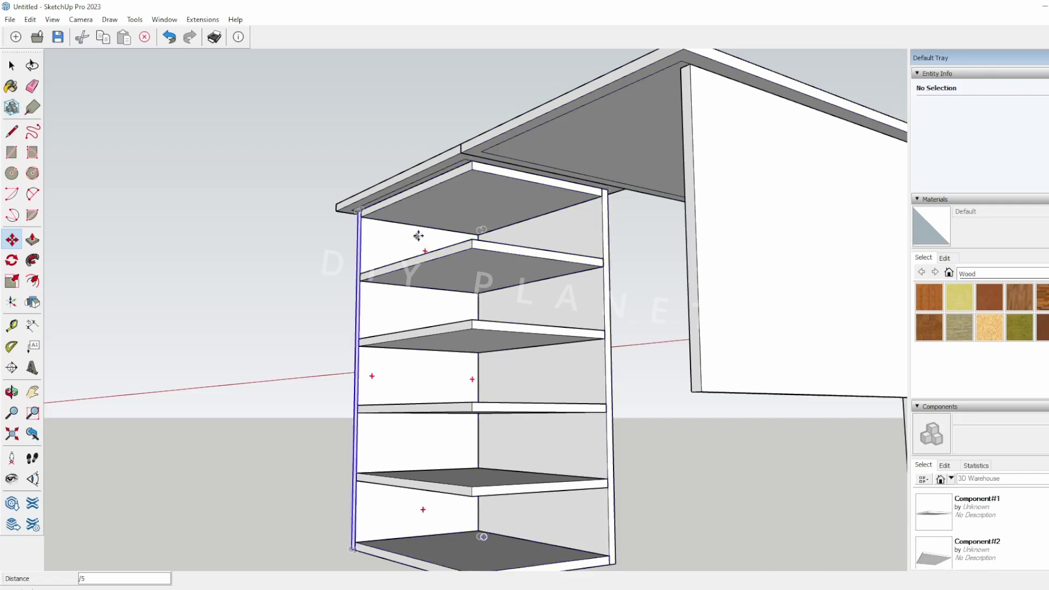
{"action": "type", "text": "/"}
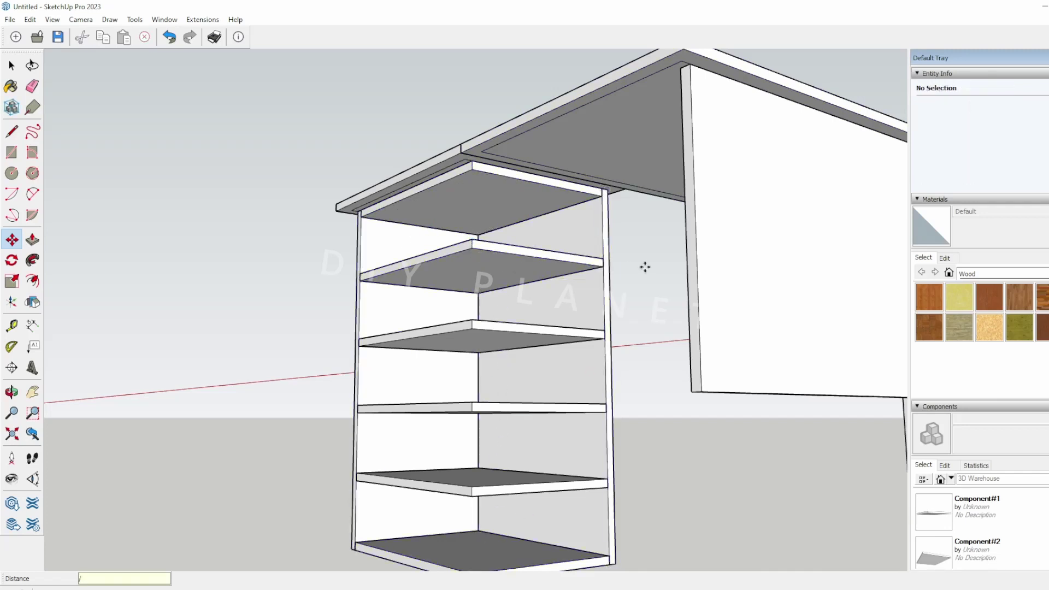
{"action": "type", "text": "3"}
{"action": "key", "text": "Return"}
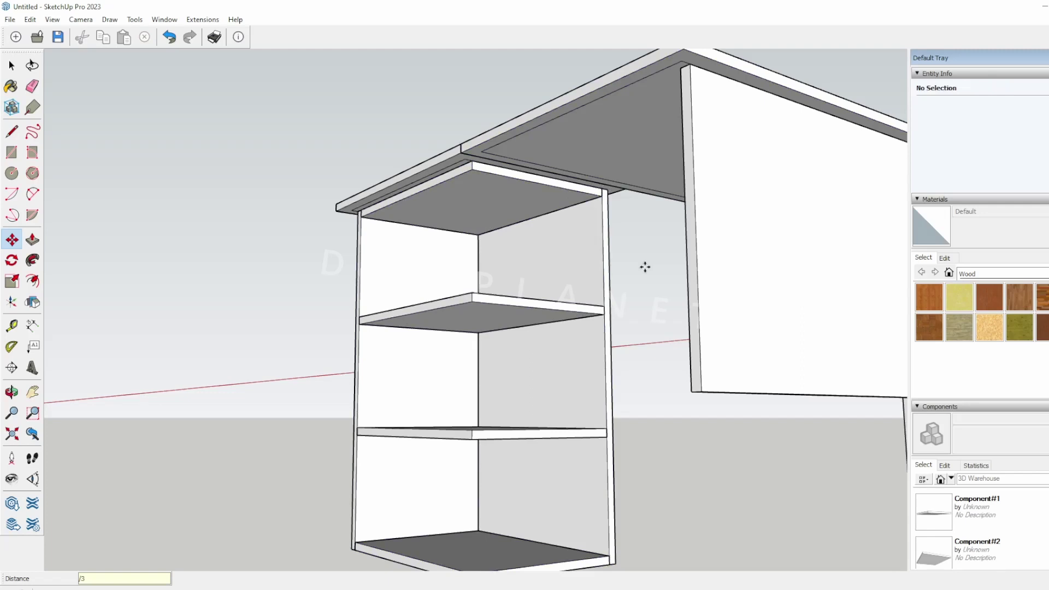
{"action": "key", "text": "Return"}
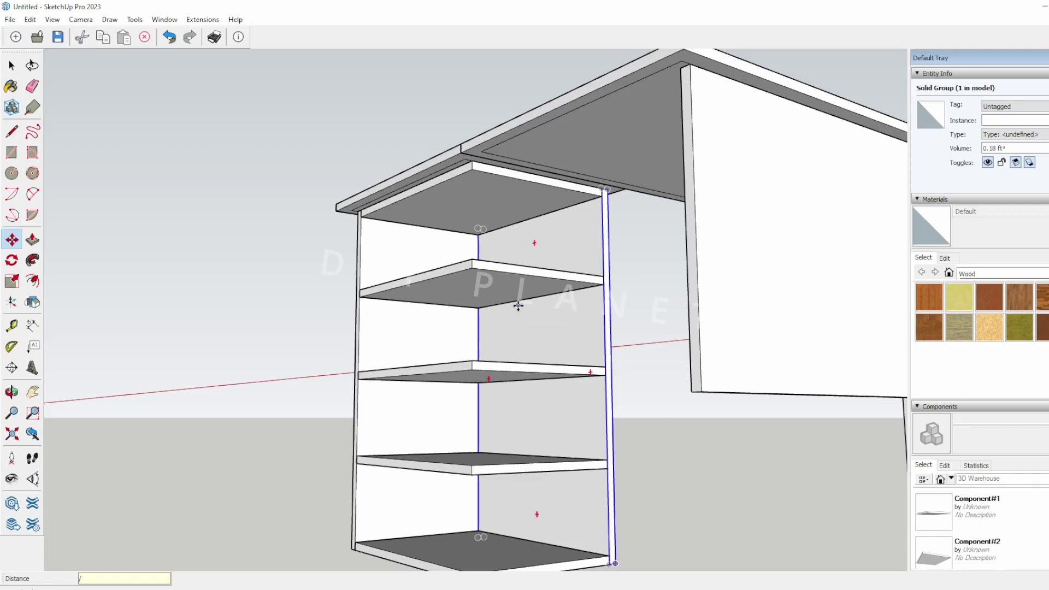
Step: Divide the distance between the top and bottom boards into 3 equal spaces with shelf copies
{"action": "type", "text": "/3"}
{"action": "key", "text": "Return"}
{"action": "middle_click_drag", "start_coordinate": [518, 305], "coordinate": [717, 402]}
{"action": "middle_click_drag", "start_coordinate": [581, 403], "coordinate": [523, 490]}
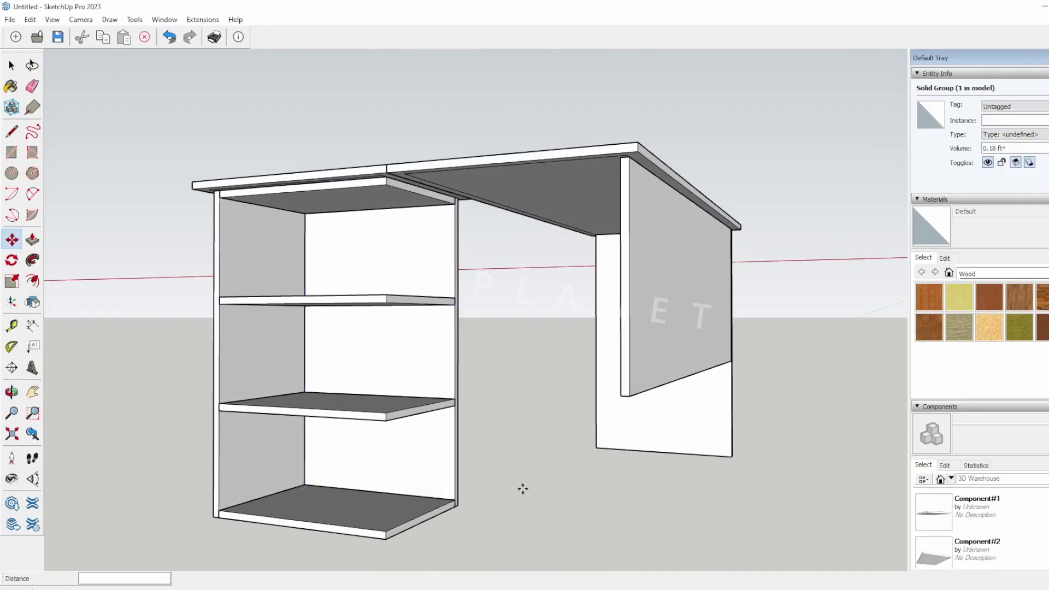
{"action": "key", "text": "space"}
{"action": "left_click", "coordinate": [492, 444]}
Step: Shorten the shelf component by 1.6 cm at its open end facing the space under the long tabletop
{"action": "middle_click_drag", "start_coordinate": [496, 423], "coordinate": [481, 205]}
{"action": "scroll", "coordinate": [477, 216], "scroll_direction": "up", "scroll_amount": 5}
{"action": "scroll", "coordinate": [469, 214], "scroll_direction": "down", "scroll_amount": 1}
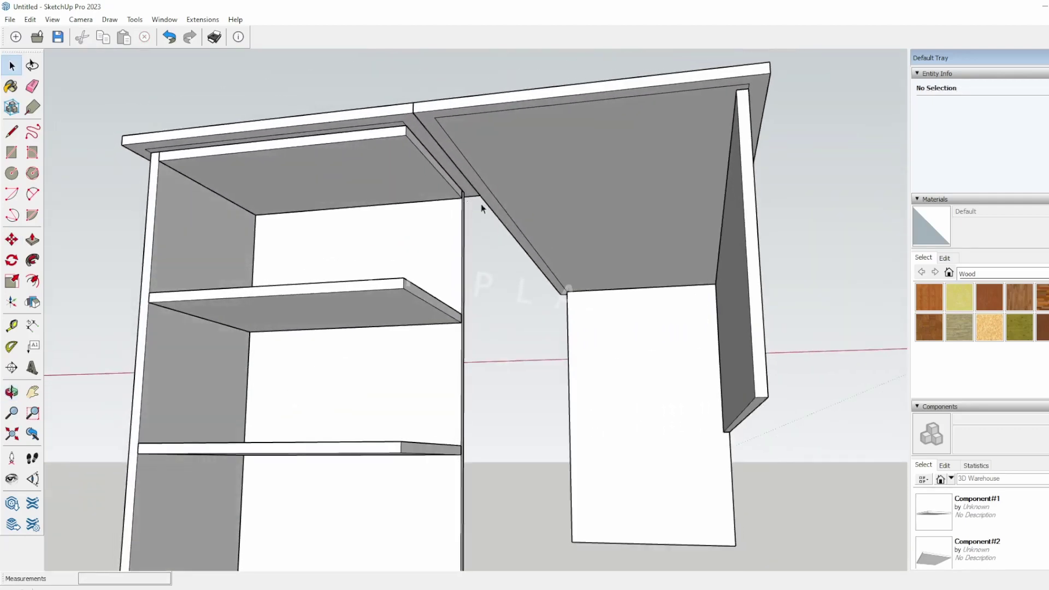
{"action": "middle_click_drag", "start_coordinate": [277, 188], "coordinate": [382, 155]}
{"action": "double_click", "coordinate": [393, 198]}
{"action": "key", "text": "Escape"}
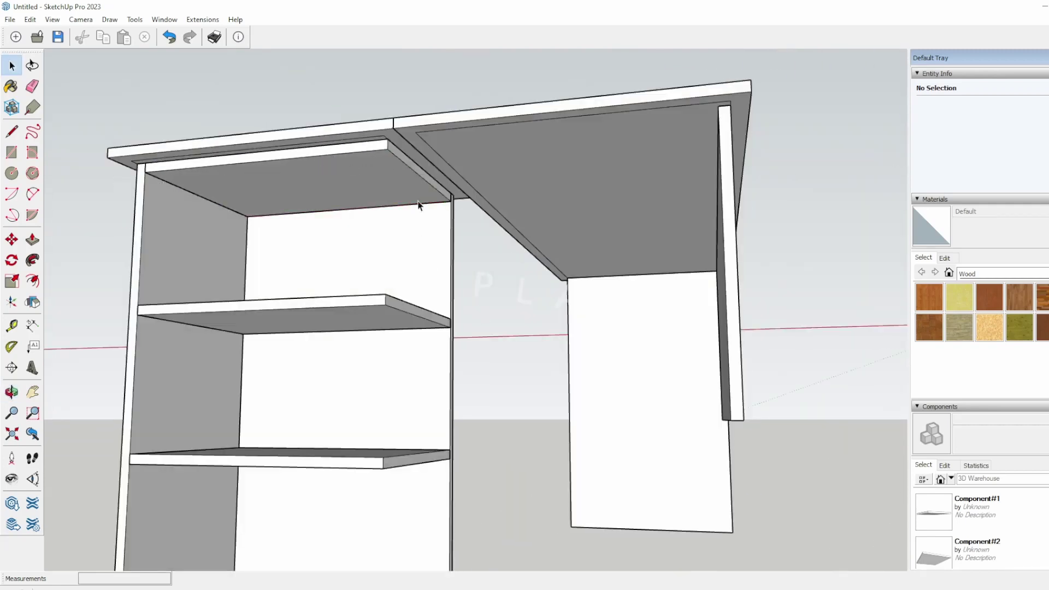
{"action": "double_click", "coordinate": [422, 175]}
{"action": "key", "text": "p"}
{"action": "left_click", "coordinate": [411, 178]}
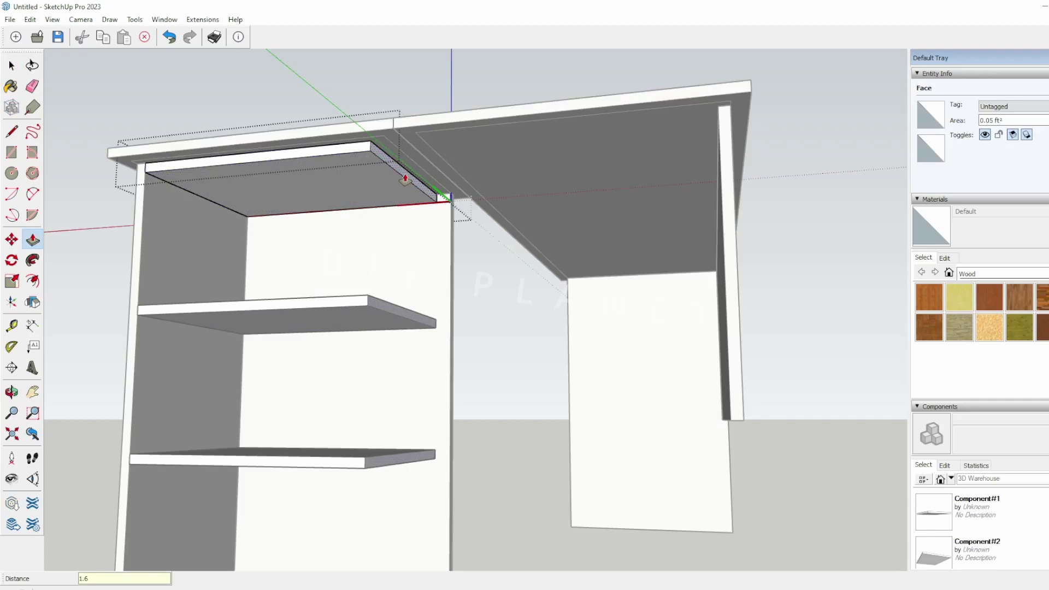
{"action": "key", "text": "Return"}
Step: Leave the shelf component and draw a 33.32 by 1.60 cm rectangle under the short tabletop, between the shelf end and the inset outline
{"action": "middle_click_drag", "start_coordinate": [509, 248], "coordinate": [546, 211]}
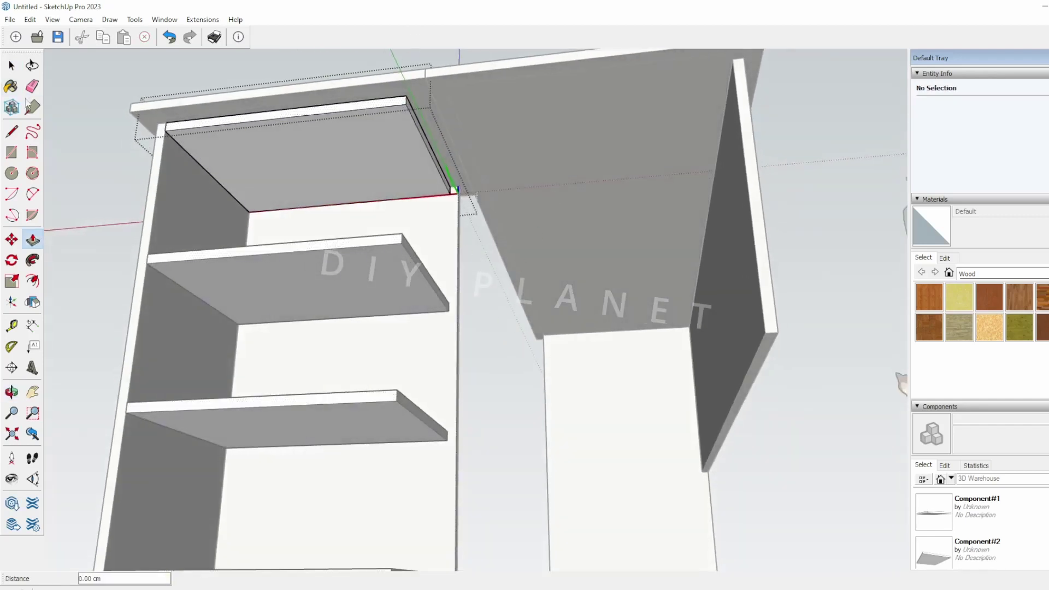
{"action": "left_click", "coordinate": [13, 153]}
{"action": "key", "text": "space"}
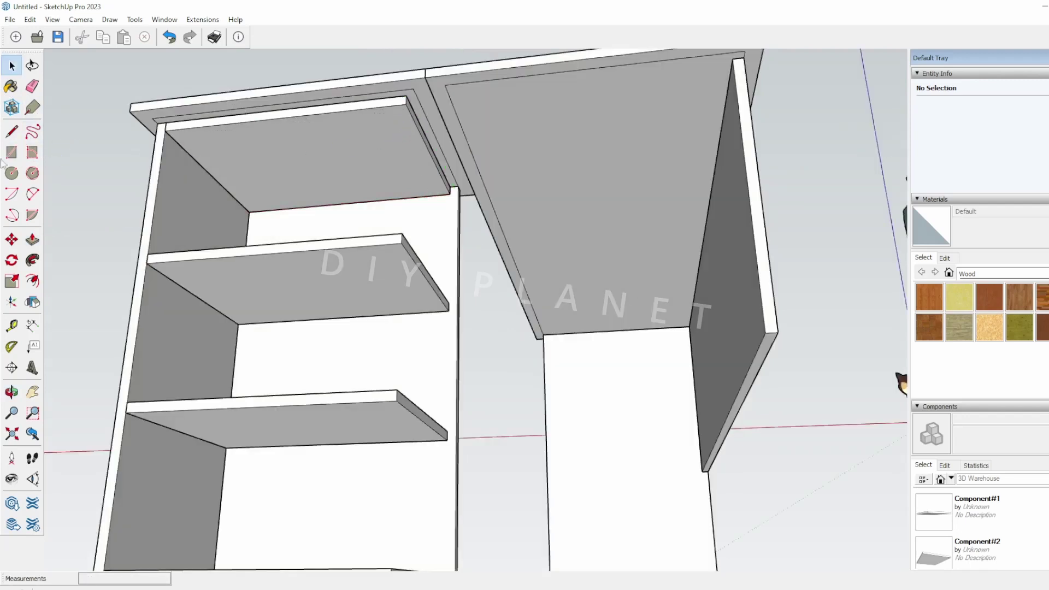
{"action": "middle_click_drag", "start_coordinate": [410, 93], "coordinate": [458, 186]}
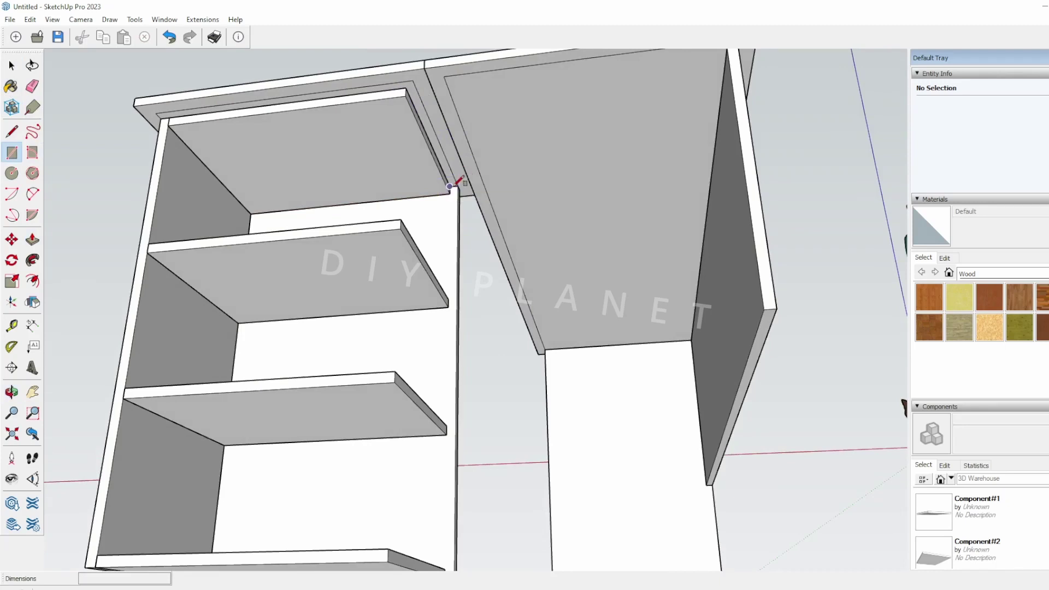
{"action": "left_click", "coordinate": [456, 184]}
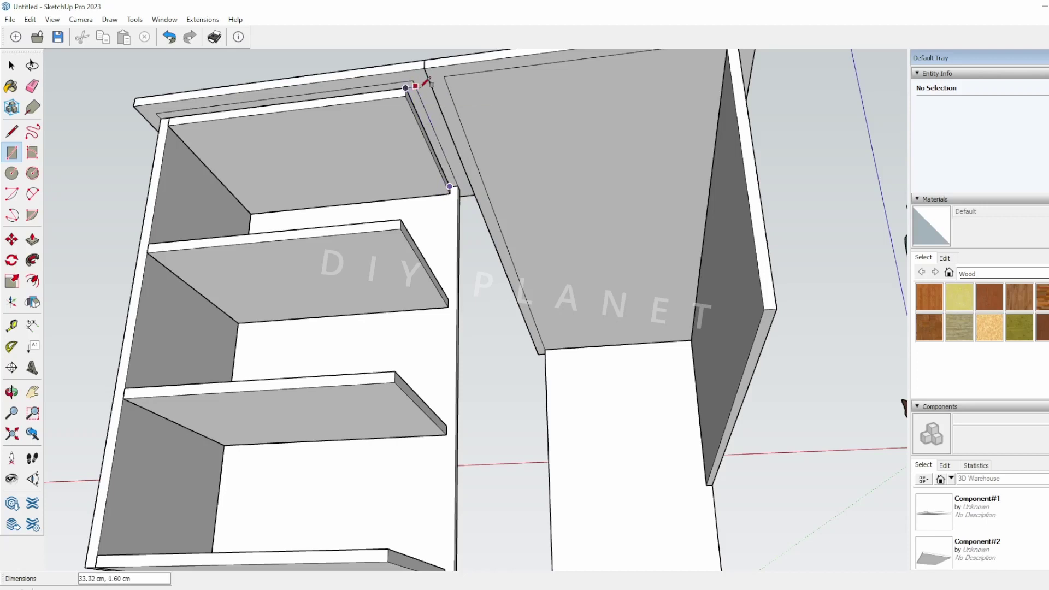
{"action": "left_click", "coordinate": [416, 86]}
Step: Extrude the narrow rectangle down to the underside of the bottom shelf to form the compartment's missing side panel
{"action": "middle_click_drag", "start_coordinate": [506, 197], "coordinate": [481, 246]}
{"action": "key", "text": "space"}
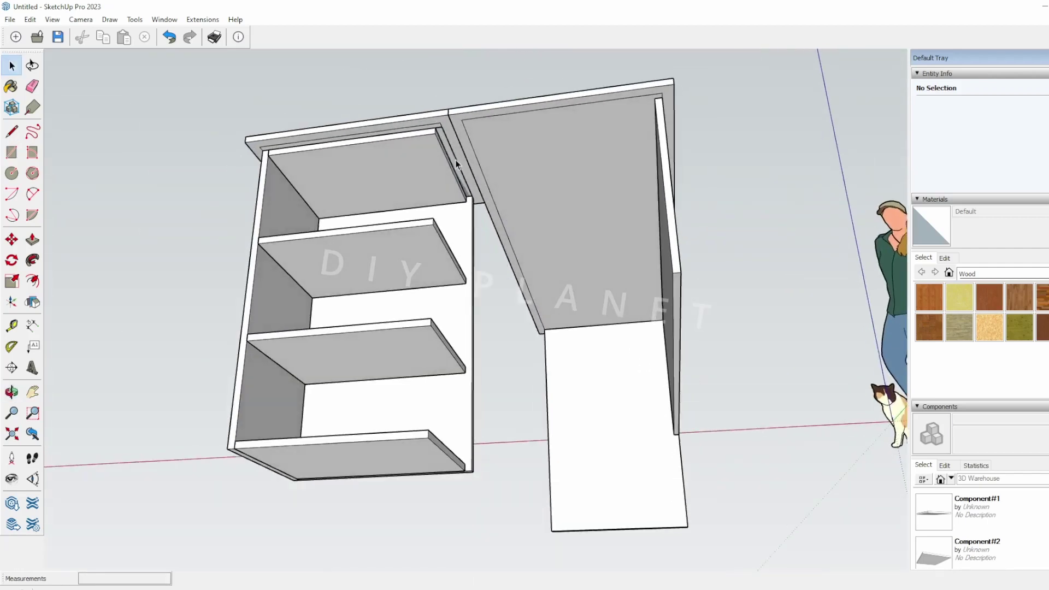
{"action": "key", "text": "p"}
{"action": "left_click", "coordinate": [456, 165]}
{"action": "key", "text": "p"}
{"action": "left_click", "coordinate": [452, 169]}
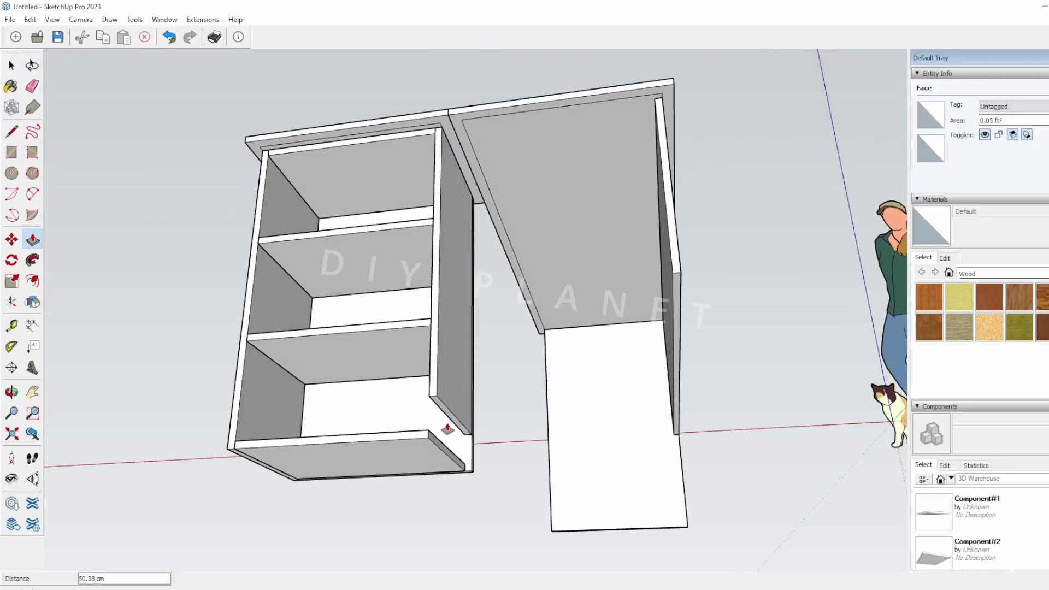
{"action": "left_click", "coordinate": [308, 455]}
{"action": "middle_click_drag", "start_coordinate": [307, 455], "coordinate": [424, 527]}
{"action": "key", "text": "space"}
Step: Examine the compartment's new side panel and the whole desk from below and from outside
{"action": "middle_click_drag", "start_coordinate": [580, 478], "coordinate": [484, 513]}
{"action": "left_click_drag", "start_coordinate": [484, 513], "coordinate": [431, 506]}
{"action": "key", "text": "space"}
{"action": "scroll", "coordinate": [410, 189], "scroll_direction": "up", "scroll_amount": 3}
{"action": "middle_click_drag", "start_coordinate": [391, 189], "coordinate": [415, 128]}
{"action": "scroll", "coordinate": [464, 112], "scroll_direction": "down", "scroll_amount": 5}
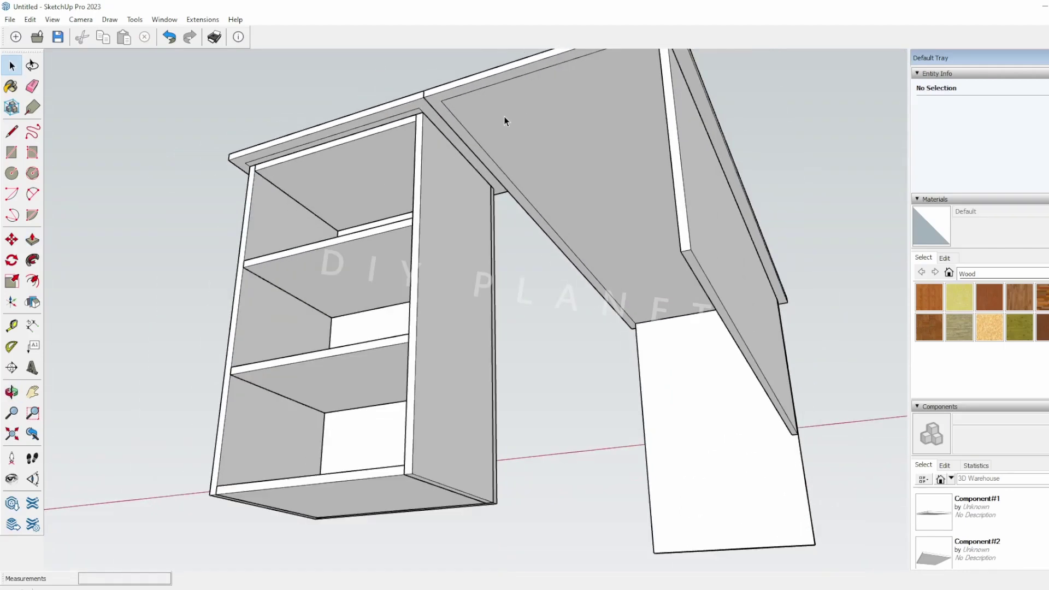
{"action": "middle_click_drag", "start_coordinate": [508, 133], "coordinate": [218, 257]}
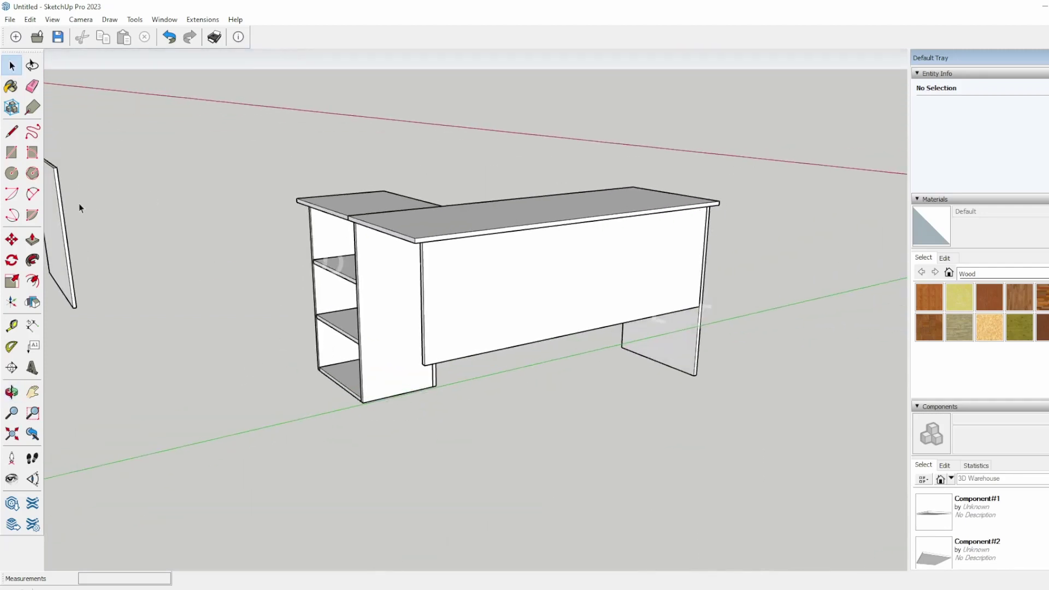
Step: Move the detached wide panel back under the tabletops to close the open back of the shelved compartment
{"action": "left_click", "coordinate": [67, 192]}
{"action": "key", "text": "m"}
{"action": "middle_click_drag", "start_coordinate": [82, 159], "coordinate": [107, 219]}
{"action": "middle_click_drag", "start_coordinate": [152, 284], "coordinate": [215, 307]}
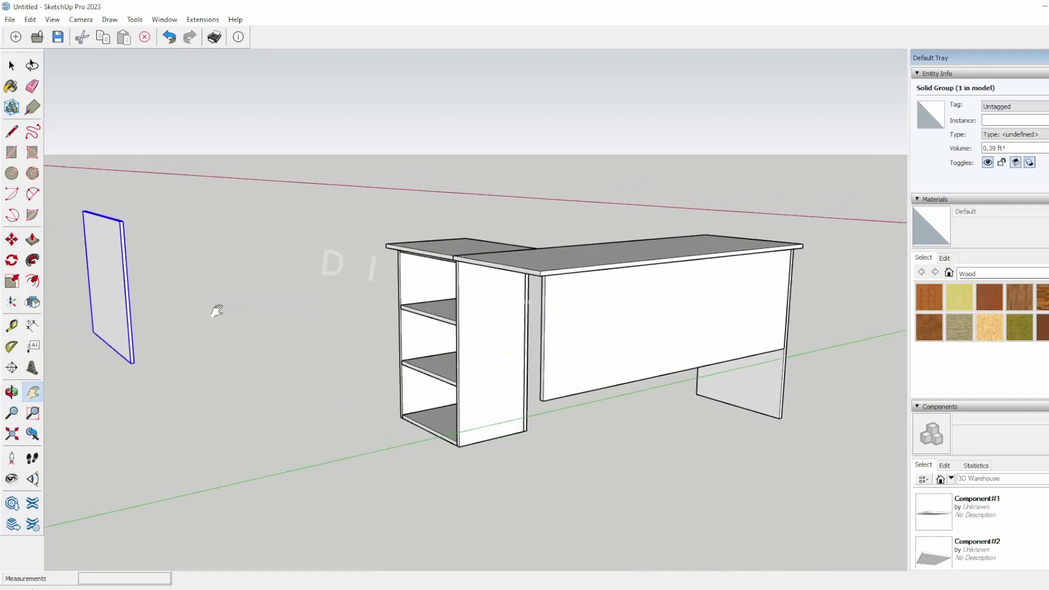
{"action": "left_click", "coordinate": [122, 221]}
{"action": "left_click", "coordinate": [514, 249]}
{"action": "middle_click_drag", "start_coordinate": [558, 304], "coordinate": [328, 196]}
{"action": "left_click", "coordinate": [361, 170]}
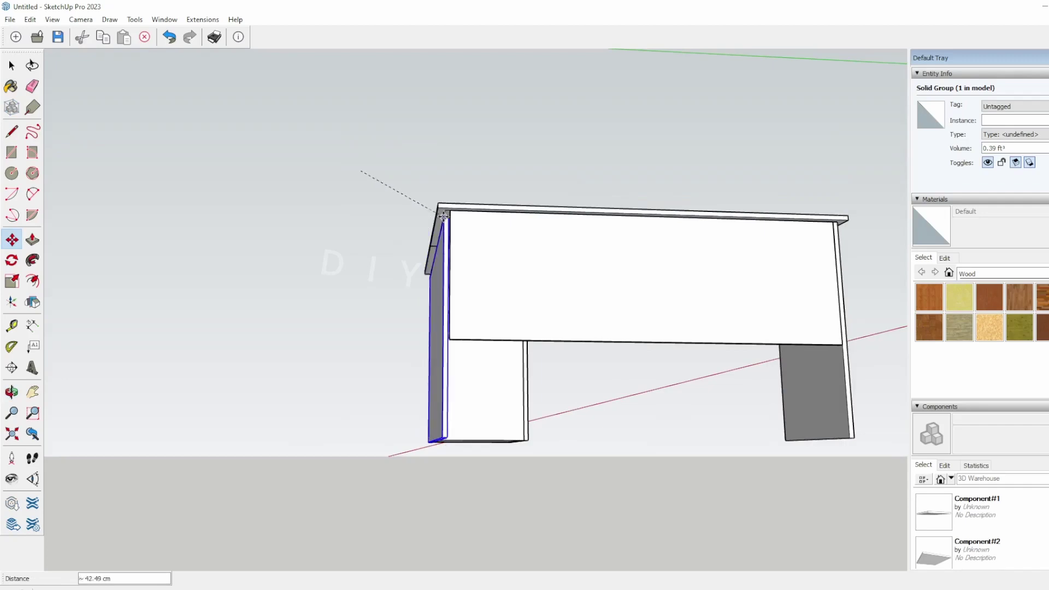
{"action": "left_click", "coordinate": [311, 257]}
{"action": "middle_click_drag", "start_coordinate": [311, 258], "coordinate": [595, 397]}
{"action": "key", "text": "space"}
{"action": "left_click", "coordinate": [550, 474]}
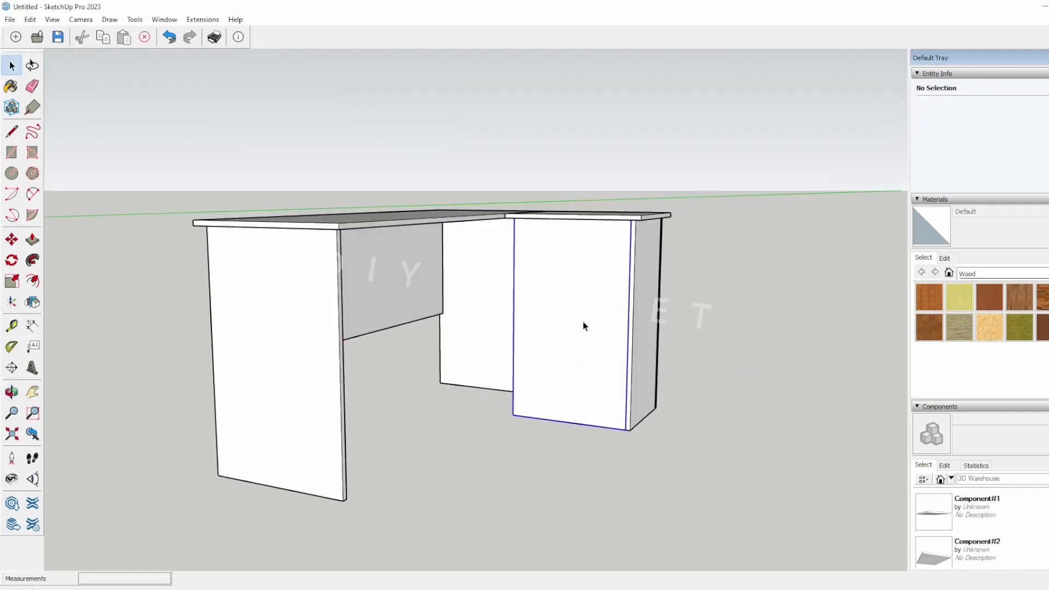
Step: Move the compartment's front panel away from the desk to expose the shelves
{"action": "left_click", "coordinate": [625, 314]}
{"action": "key", "text": "m"}
{"action": "left_click", "coordinate": [614, 312]}
{"action": "left_click", "coordinate": [779, 343]}
{"action": "middle_click_drag", "start_coordinate": [636, 290], "coordinate": [754, 265]}
{"action": "scroll", "coordinate": [615, 255], "scroll_direction": "down", "scroll_amount": 5}
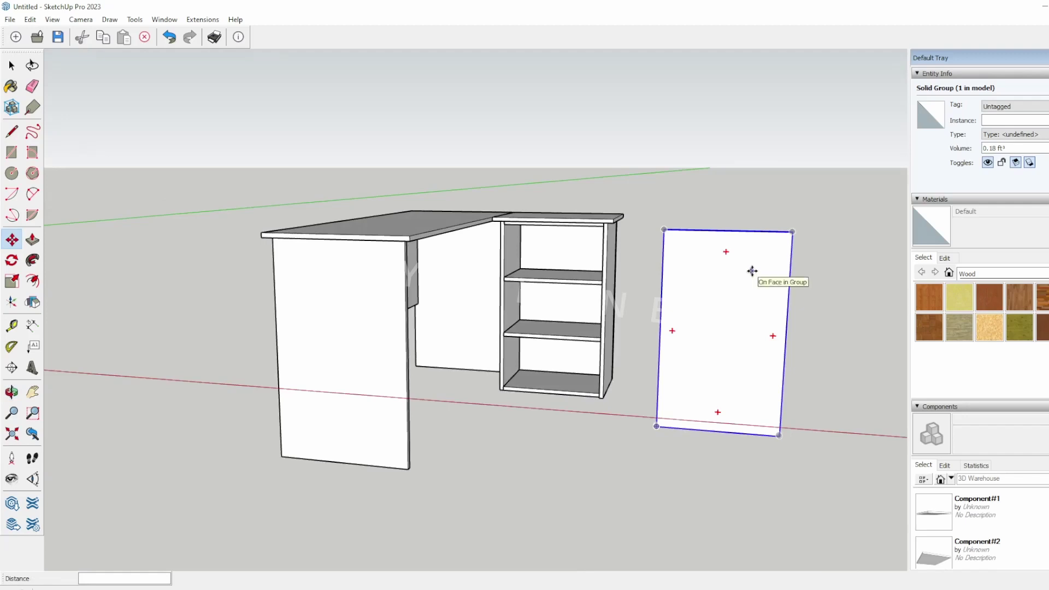
{"action": "scroll", "coordinate": [574, 295], "scroll_direction": "up", "scroll_amount": 3}
{"action": "scroll", "coordinate": [572, 298], "scroll_direction": "down", "scroll_amount": 5}
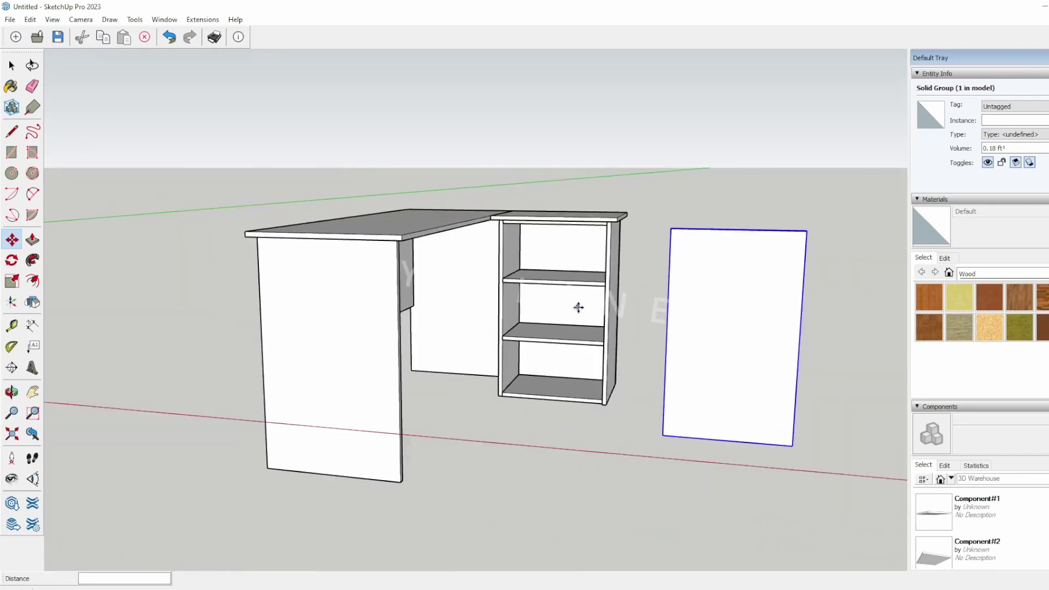
Step: Measure the inner width of the shelf compartment between its two side panels
{"action": "scroll", "coordinate": [579, 305], "scroll_direction": "up", "scroll_amount": 5}
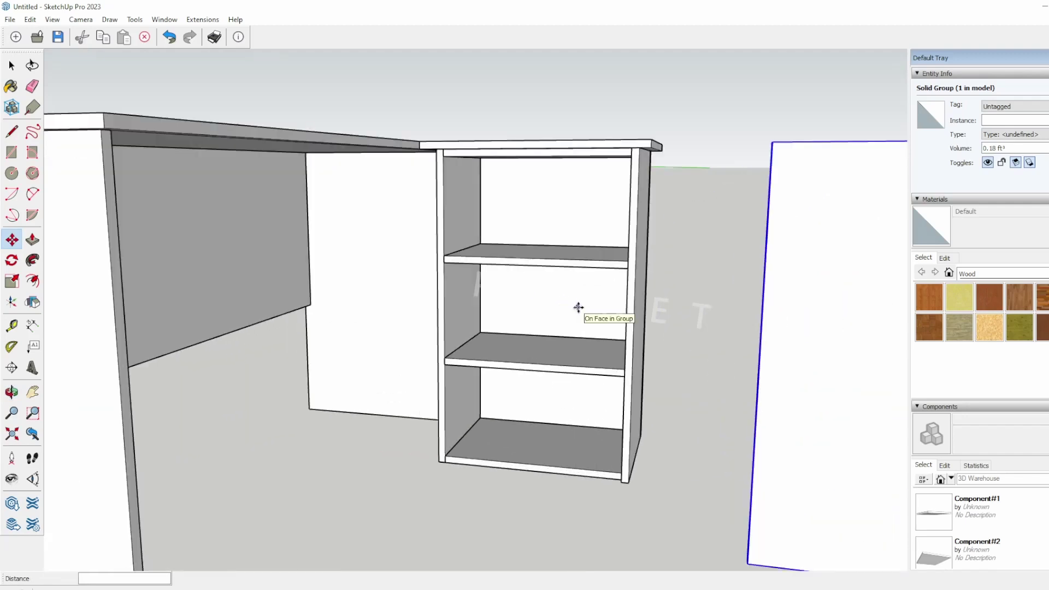
{"action": "middle_click_drag", "start_coordinate": [682, 299], "coordinate": [622, 310]}
{"action": "scroll", "coordinate": [632, 304], "scroll_direction": "down", "scroll_amount": 2}
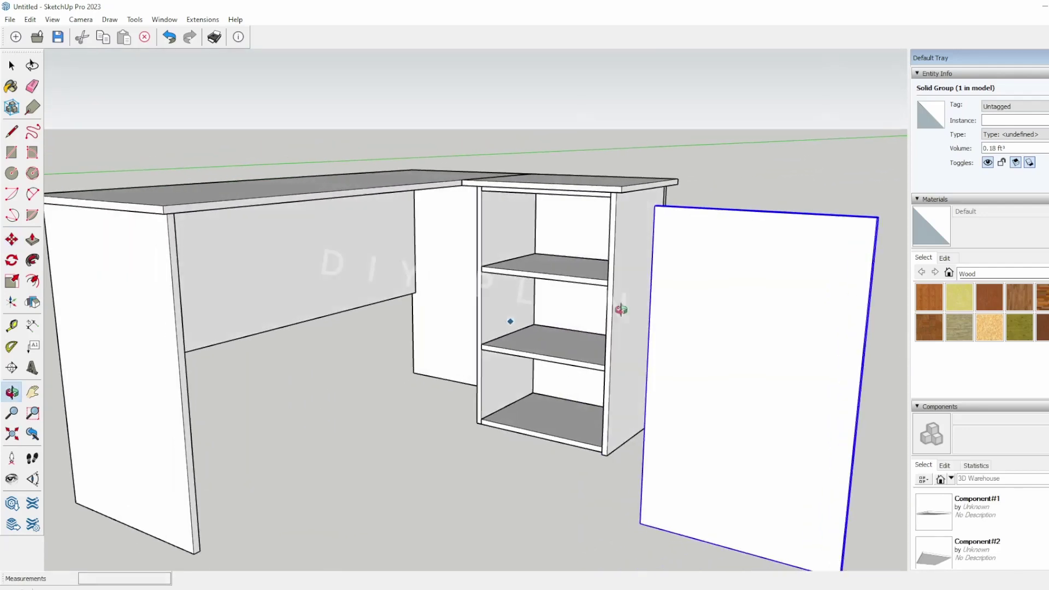
{"action": "scroll", "coordinate": [621, 310], "scroll_direction": "up", "scroll_amount": 5}
{"action": "key", "text": "t"}
{"action": "left_click", "coordinate": [450, 203]}
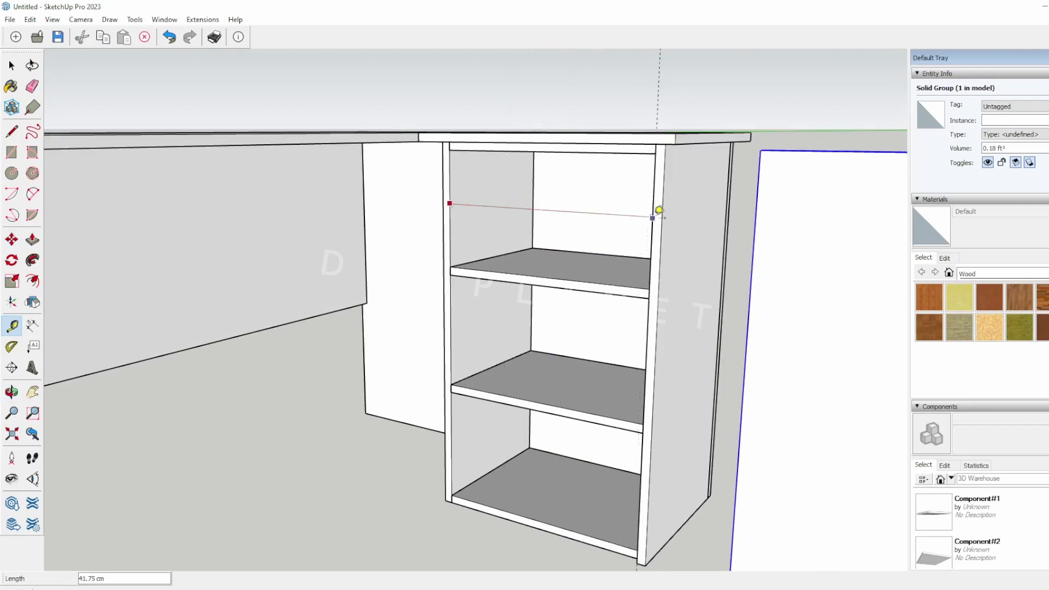
{"action": "middle_click_drag", "start_coordinate": [527, 206], "coordinate": [597, 260]}
{"action": "key", "text": "space"}
{"action": "scroll", "coordinate": [526, 241], "scroll_direction": "down", "scroll_amount": 3}
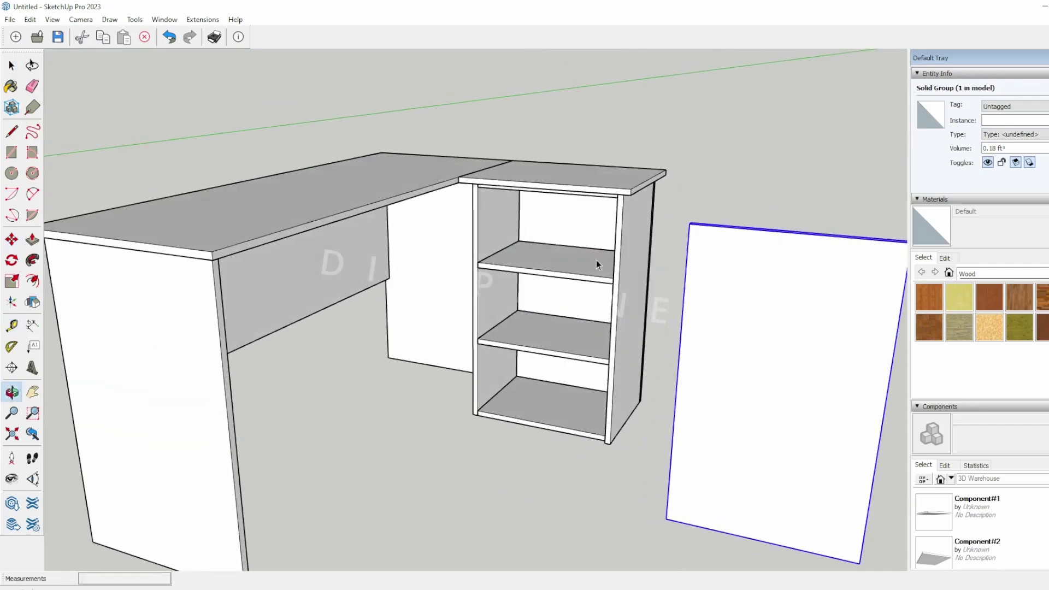
{"action": "scroll", "coordinate": [596, 261], "scroll_direction": "down", "scroll_amount": 1}
{"action": "left_click", "coordinate": [443, 377]}
{"action": "scroll", "coordinate": [488, 325], "scroll_direction": "up", "scroll_amount": 1}
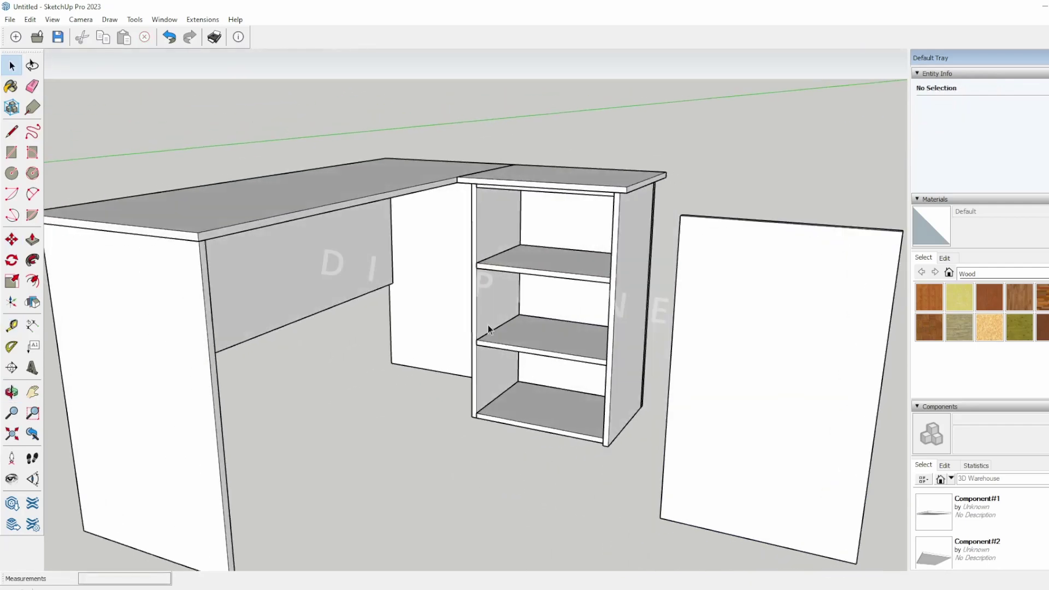
{"action": "scroll", "coordinate": [488, 326], "scroll_direction": "up", "scroll_amount": 3}
{"action": "key", "text": "t"}
{"action": "left_click", "coordinate": [473, 196]}
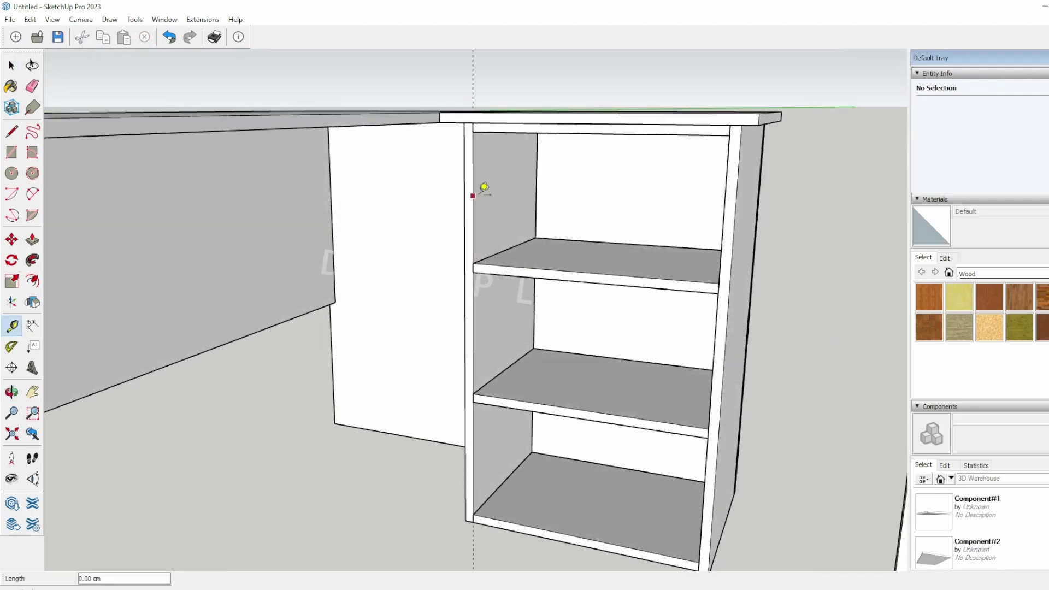
{"action": "key", "text": "space"}
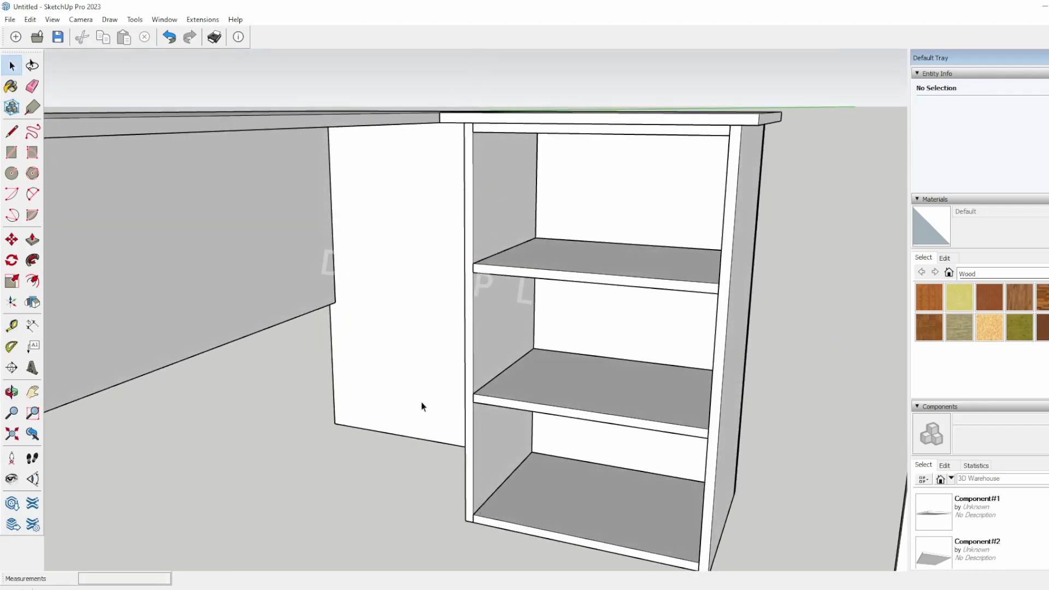
{"action": "scroll", "coordinate": [466, 439], "scroll_direction": "down", "scroll_amount": 4}
{"action": "scroll", "coordinate": [434, 417], "scroll_direction": "up", "scroll_amount": 2}
{"action": "middle_click_drag", "start_coordinate": [435, 417], "coordinate": [545, 388]}
Step: Delete the detached front panel standing beside the desk
{"action": "left_click", "coordinate": [668, 412]}
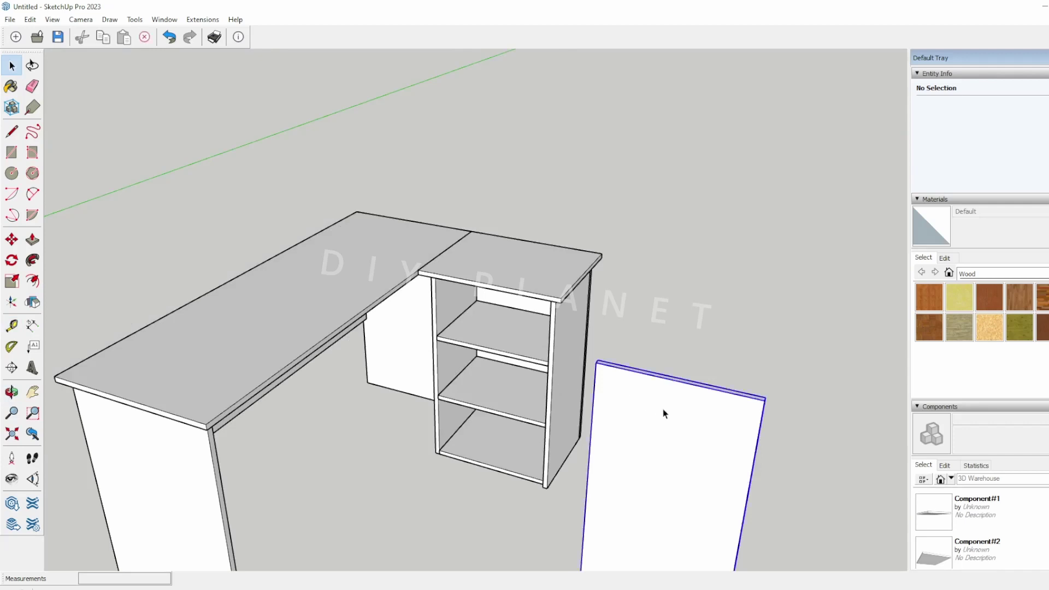
{"action": "key", "text": "m"}
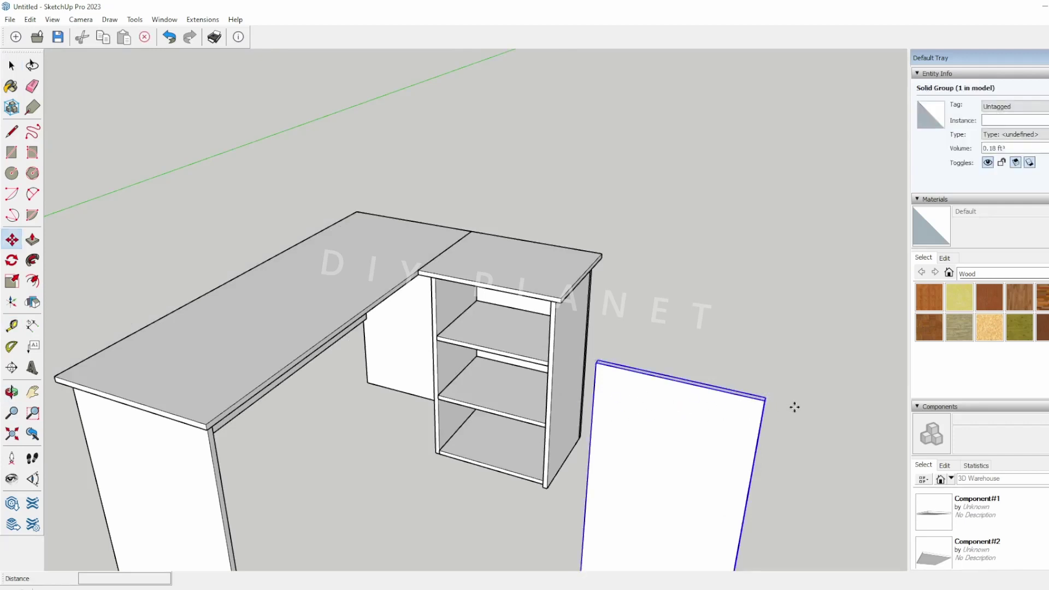
{"action": "middle_click_drag", "start_coordinate": [768, 393], "coordinate": [580, 306]}
{"action": "scroll", "coordinate": [561, 347], "scroll_direction": "down", "scroll_amount": 3}
{"action": "scroll", "coordinate": [560, 344], "scroll_direction": "up", "scroll_amount": 2}
{"action": "middle_click_drag", "start_coordinate": [718, 185], "coordinate": [525, 323]}
{"action": "middle_click_drag", "start_coordinate": [525, 322], "coordinate": [492, 361]}
{"action": "middle_click_drag", "start_coordinate": [361, 296], "coordinate": [533, 200]}
{"action": "middle_click_drag", "start_coordinate": [475, 334], "coordinate": [473, 372]}
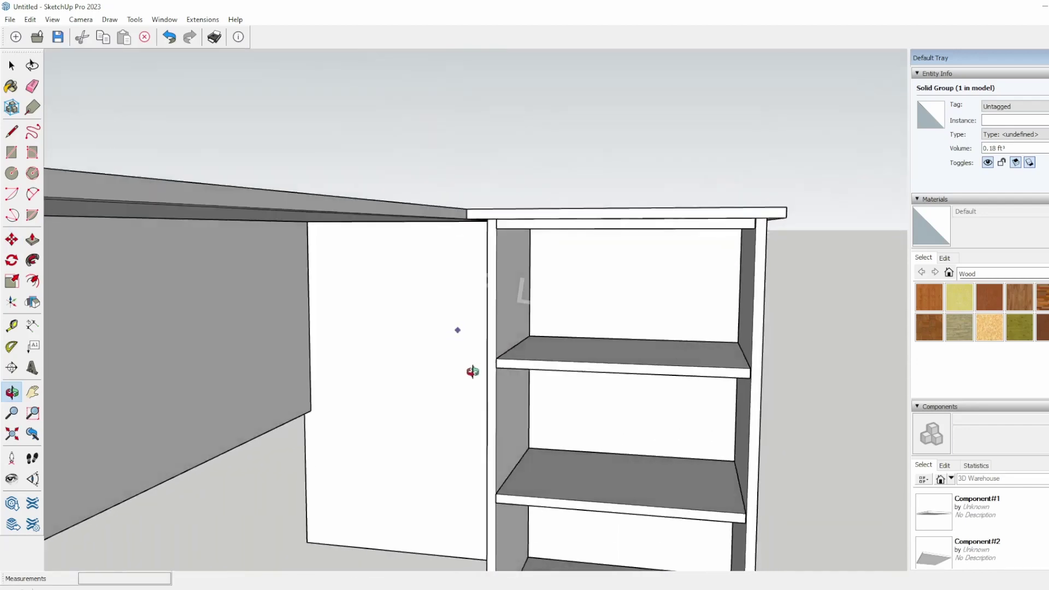
{"action": "scroll", "coordinate": [553, 344], "scroll_direction": "down", "scroll_amount": 3}
{"action": "middle_click_drag", "start_coordinate": [569, 347], "coordinate": [492, 359]}
{"action": "key", "text": "space"}
{"action": "middle_click_drag", "start_coordinate": [780, 433], "coordinate": [565, 461]}
{"action": "key", "text": "Delete"}
{"action": "key", "text": "space"}
{"action": "scroll", "coordinate": [563, 352], "scroll_direction": "up", "scroll_amount": 2}
{"action": "key", "text": "space"}
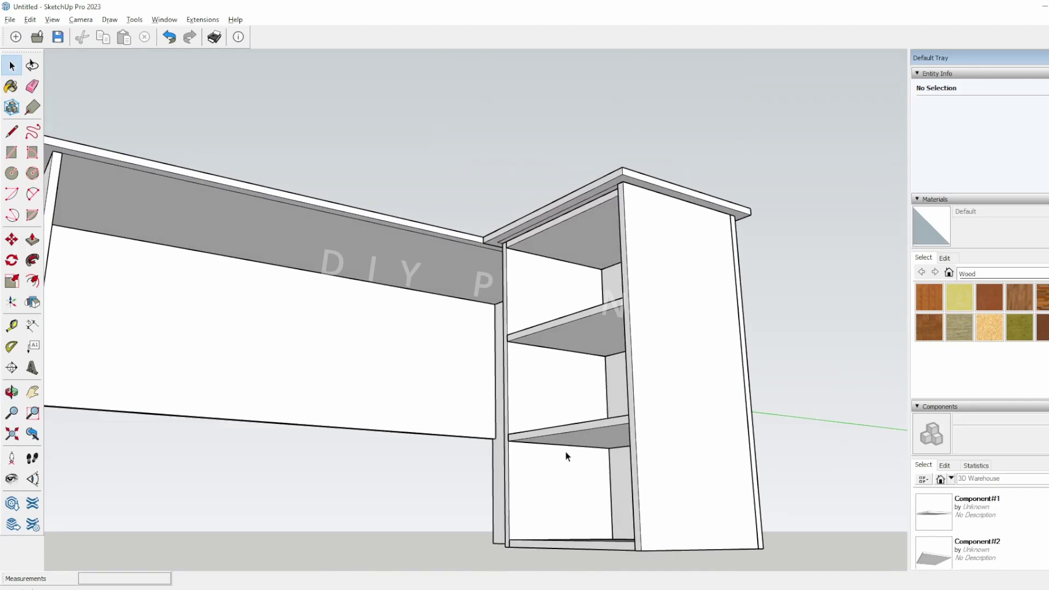
Step: Open the compartment's outer side panel for editing and push its front edge slightly back under the short tabletop
{"action": "middle_click_drag", "start_coordinate": [565, 451], "coordinate": [563, 375]}
{"action": "scroll", "coordinate": [576, 352], "scroll_direction": "up", "scroll_amount": 3}
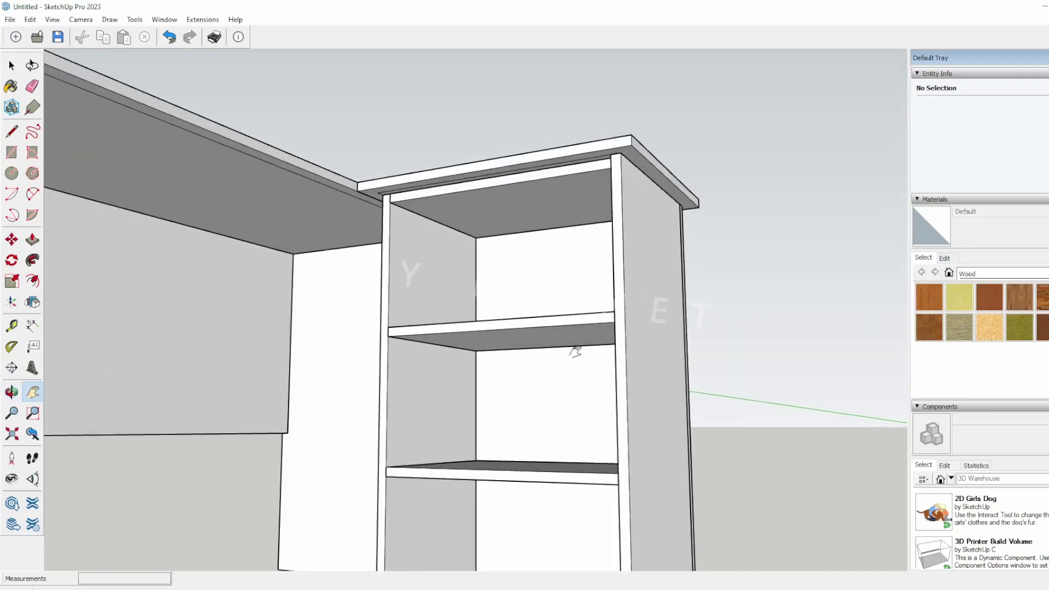
{"action": "scroll", "coordinate": [626, 265], "scroll_direction": "up", "scroll_amount": 2}
{"action": "double_click", "coordinate": [649, 214]}
{"action": "key", "text": "p"}
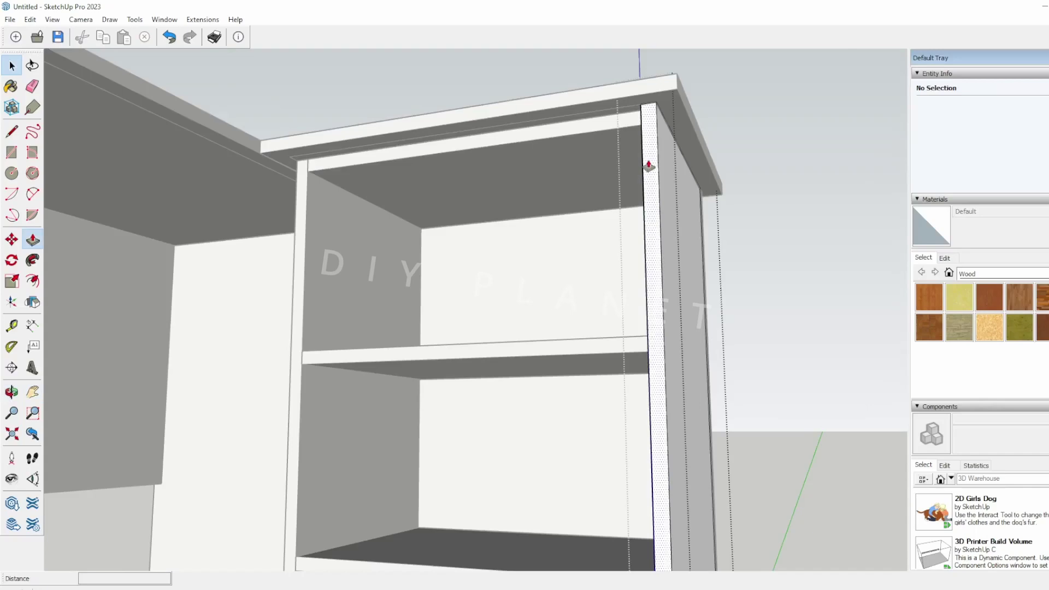
{"action": "left_click", "coordinate": [649, 166]}
{"action": "left_click", "coordinate": [567, 129]}
{"action": "key", "text": "space"}
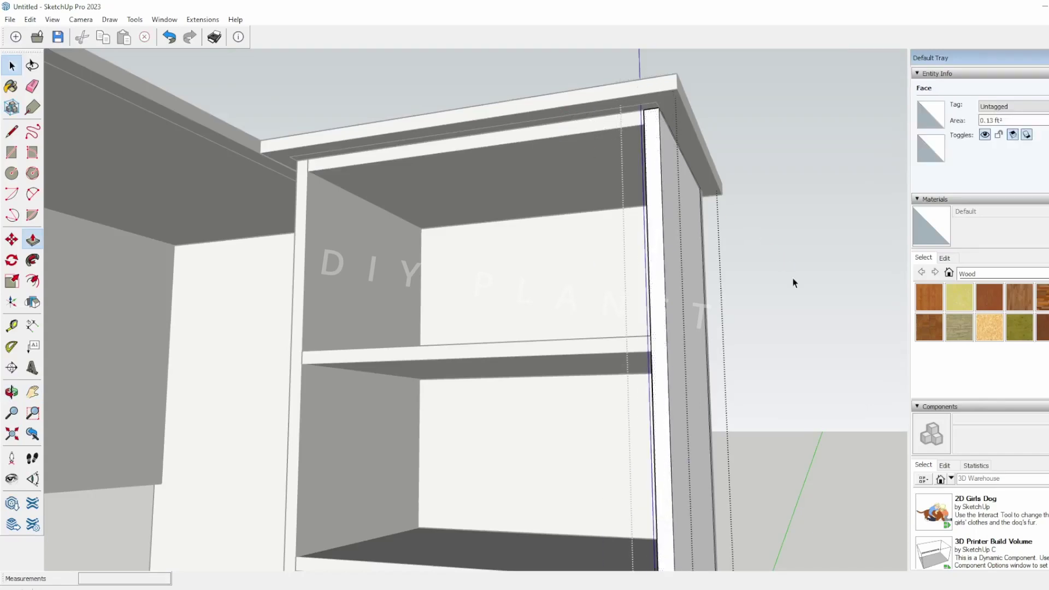
{"action": "left_click", "coordinate": [790, 271]}
Step: Pull the front edge of the compartment's inner side panel forward by 1.60 cm
{"action": "middle_click_drag", "start_coordinate": [624, 247], "coordinate": [661, 244]}
{"action": "scroll", "coordinate": [684, 276], "scroll_direction": "down", "scroll_amount": 3}
{"action": "scroll", "coordinate": [643, 357], "scroll_direction": "up", "scroll_amount": 2}
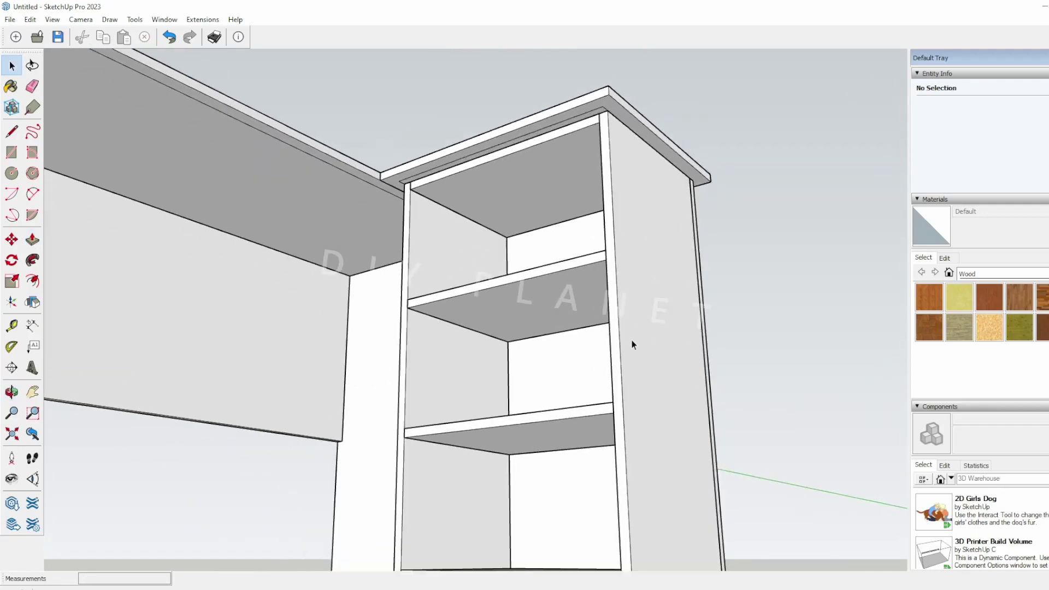
{"action": "middle_click_drag", "start_coordinate": [443, 174], "coordinate": [508, 225]}
{"action": "scroll", "coordinate": [621, 175], "scroll_direction": "up", "scroll_amount": 2}
{"action": "scroll", "coordinate": [663, 189], "scroll_direction": "down", "scroll_amount": 2}
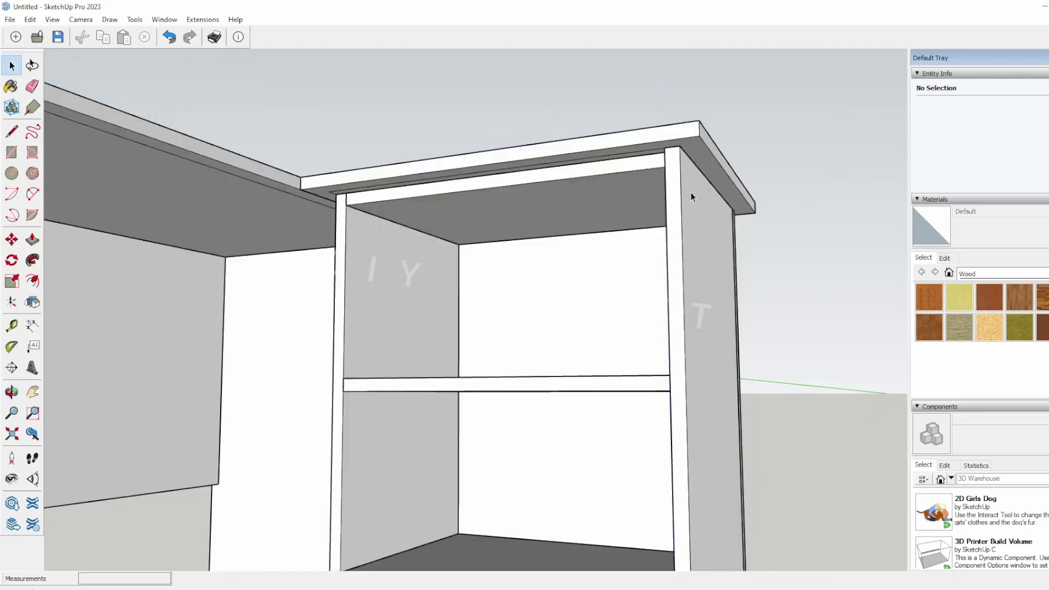
{"action": "scroll", "coordinate": [691, 193], "scroll_direction": "up", "scroll_amount": 2}
{"action": "middle_click_drag", "start_coordinate": [691, 192], "coordinate": [560, 220]}
{"action": "double_click", "coordinate": [346, 225]}
{"action": "middle_click_drag", "start_coordinate": [346, 224], "coordinate": [360, 197]}
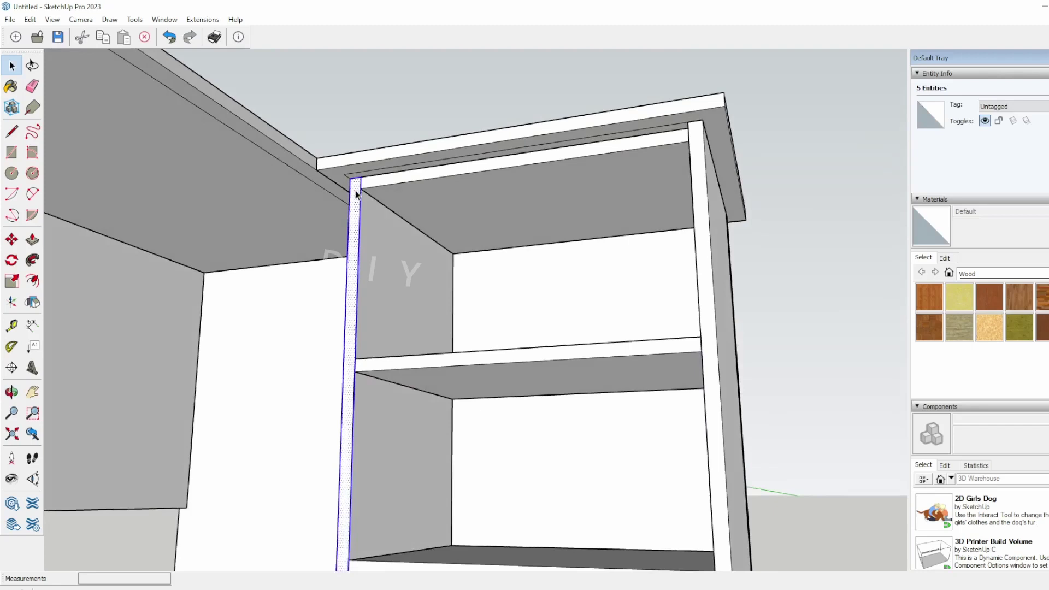
{"action": "key", "text": "p"}
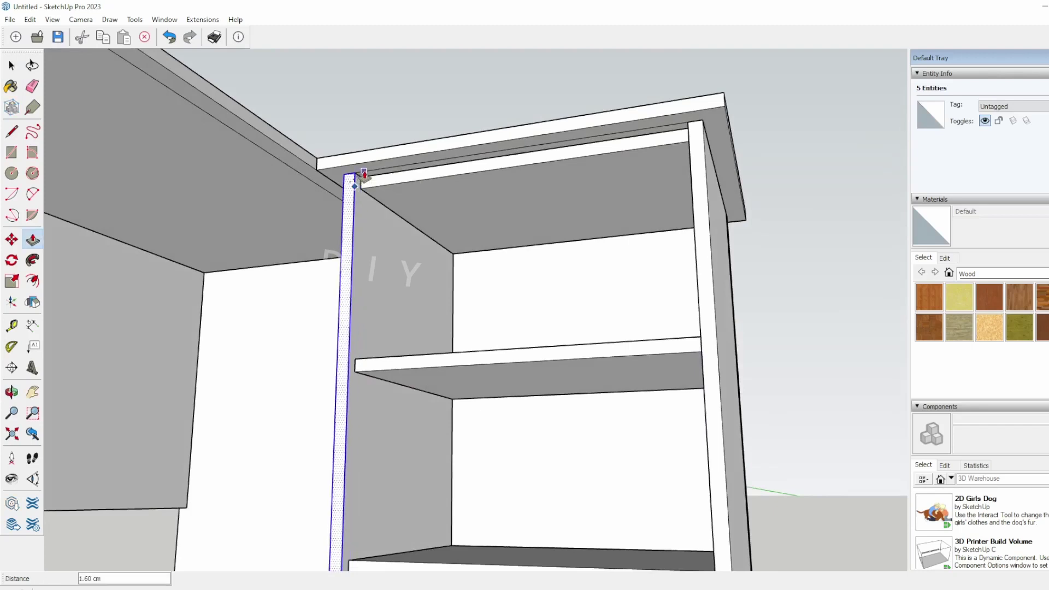
{"action": "key", "text": "space"}
Step: Extend the front edge of the shelf component forward so all shelves sit flush with the side panels
{"action": "double_click", "coordinate": [395, 180]}
{"action": "key", "text": "p"}
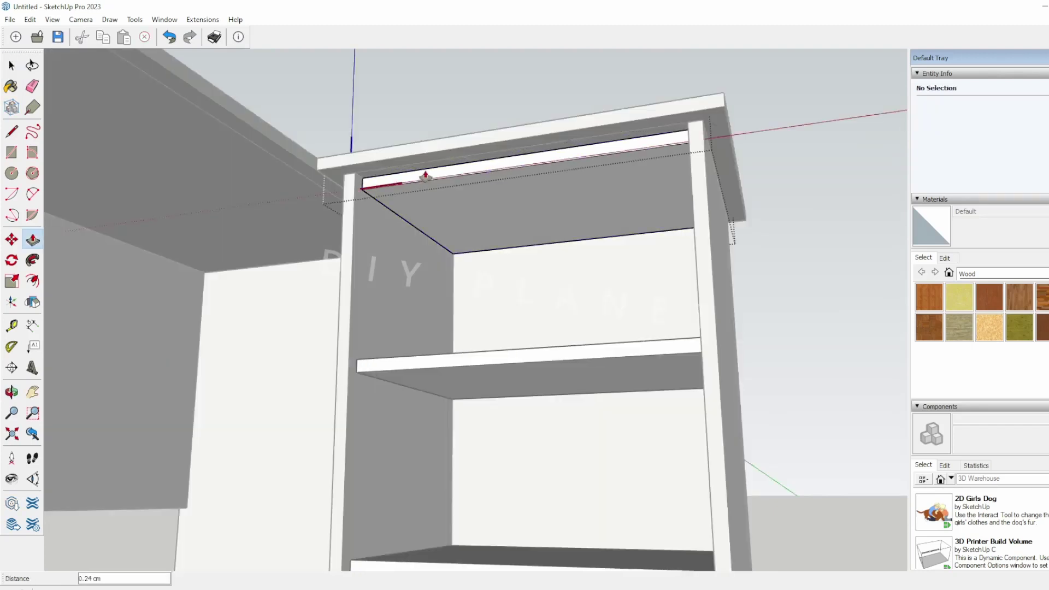
{"action": "left_click_drag", "start_coordinate": [411, 183], "coordinate": [421, 167]}
{"action": "middle_click_drag", "start_coordinate": [661, 315], "coordinate": [621, 326]}
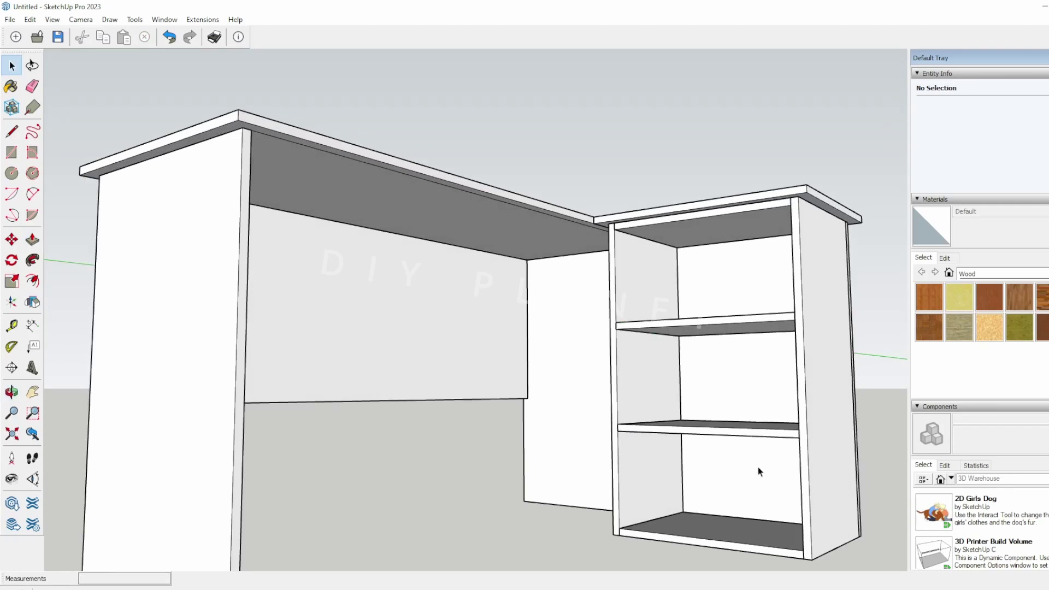
Step: Delete the three lower shelves from the compartment, keeping only the one directly under the tabletop
{"action": "left_click", "coordinate": [756, 537]}
{"action": "middle_click_drag", "start_coordinate": [865, 440], "coordinate": [797, 487]}
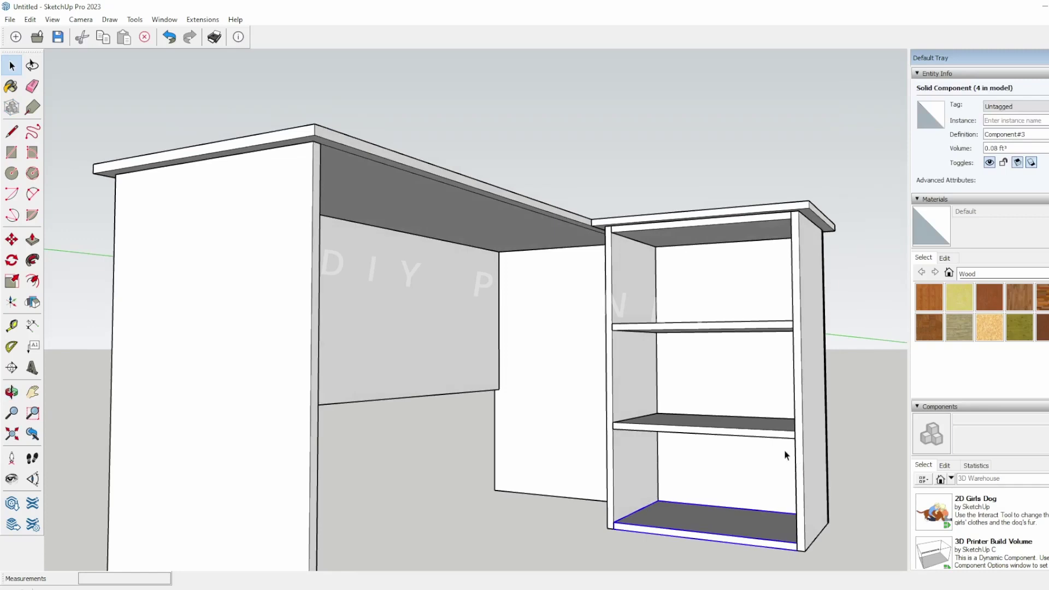
{"action": "middle_click_drag", "start_coordinate": [785, 455], "coordinate": [604, 439]}
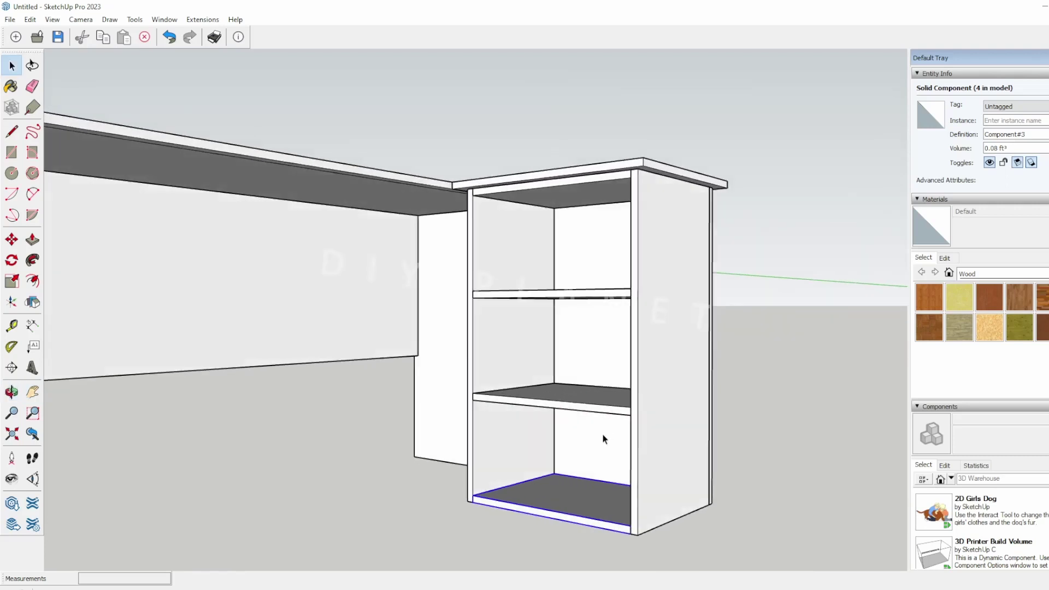
{"action": "key", "text": "Delete"}
{"action": "left_click", "coordinate": [581, 398]}
{"action": "key", "text": "Delete"}
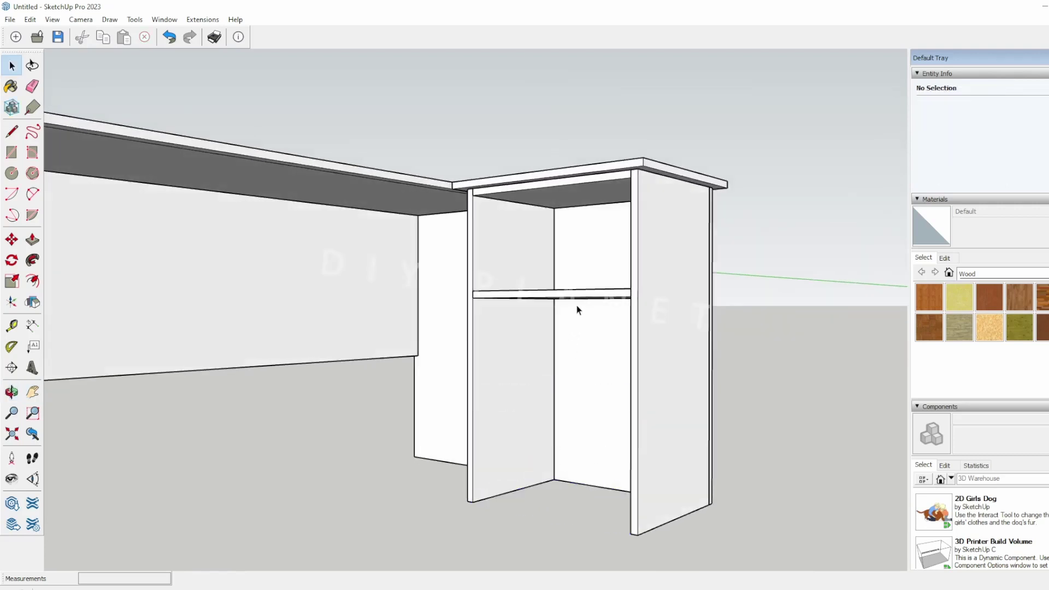
{"action": "left_click", "coordinate": [581, 299]}
{"action": "key", "text": "Delete"}
Step: Try to copy the top shelf down to the compartment's bottom and divide the distance with /4
{"action": "middle_click_drag", "start_coordinate": [589, 310], "coordinate": [536, 196]}
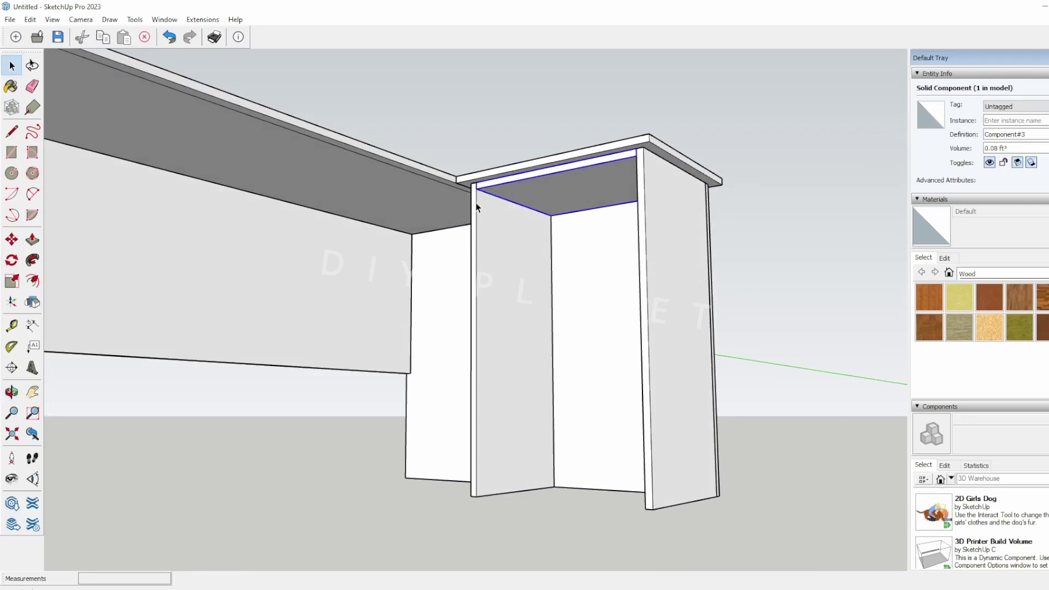
{"action": "key", "text": "m"}
{"action": "left_click", "coordinate": [476, 186]}
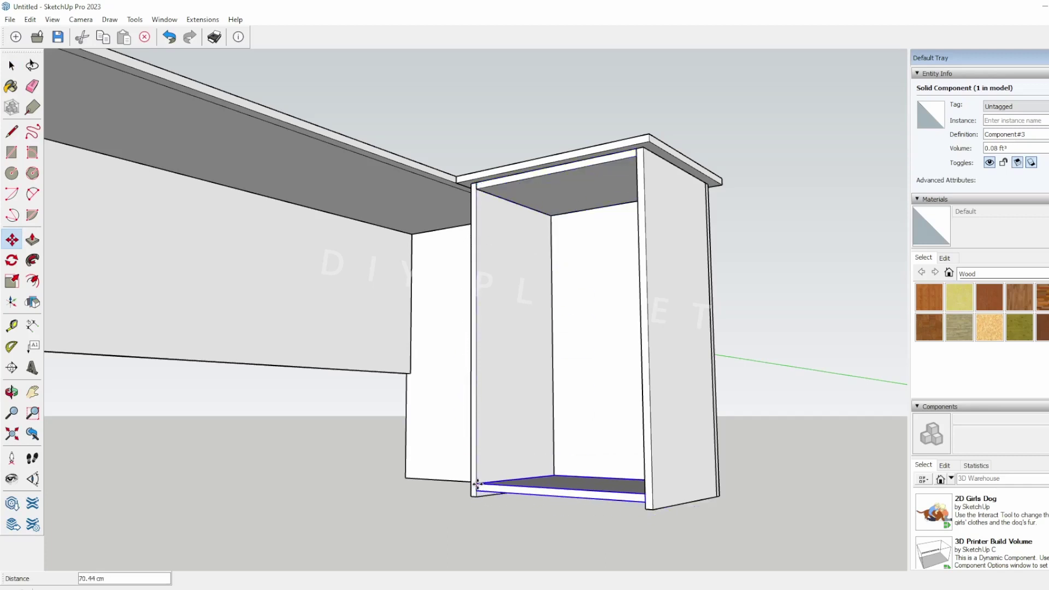
{"action": "left_click", "coordinate": [479, 489]}
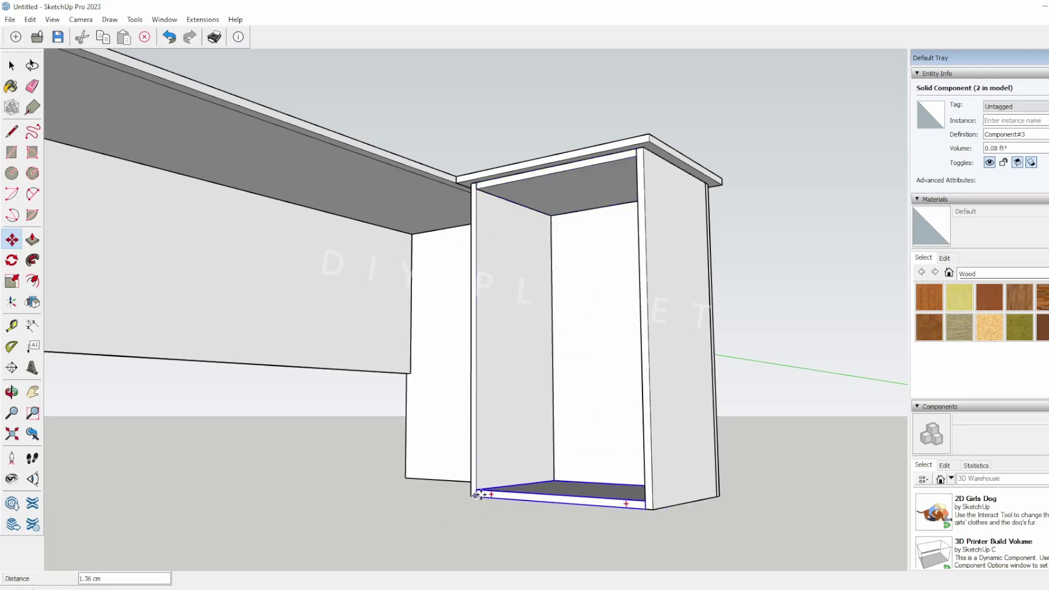
{"action": "type", "text": "/4"}
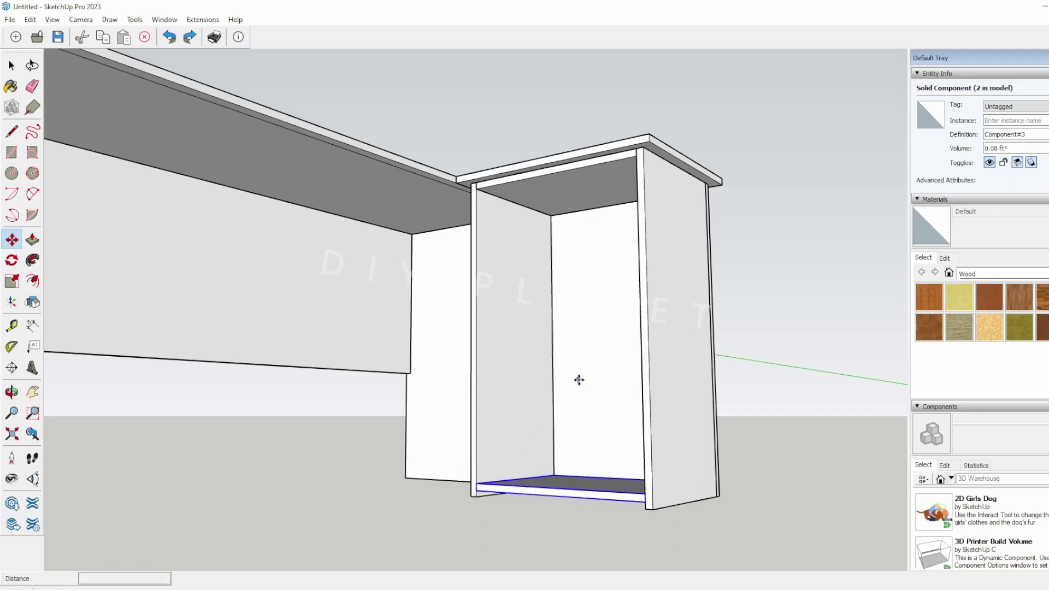
{"action": "key", "text": "ctrl+z"}
{"action": "key", "text": "space"}
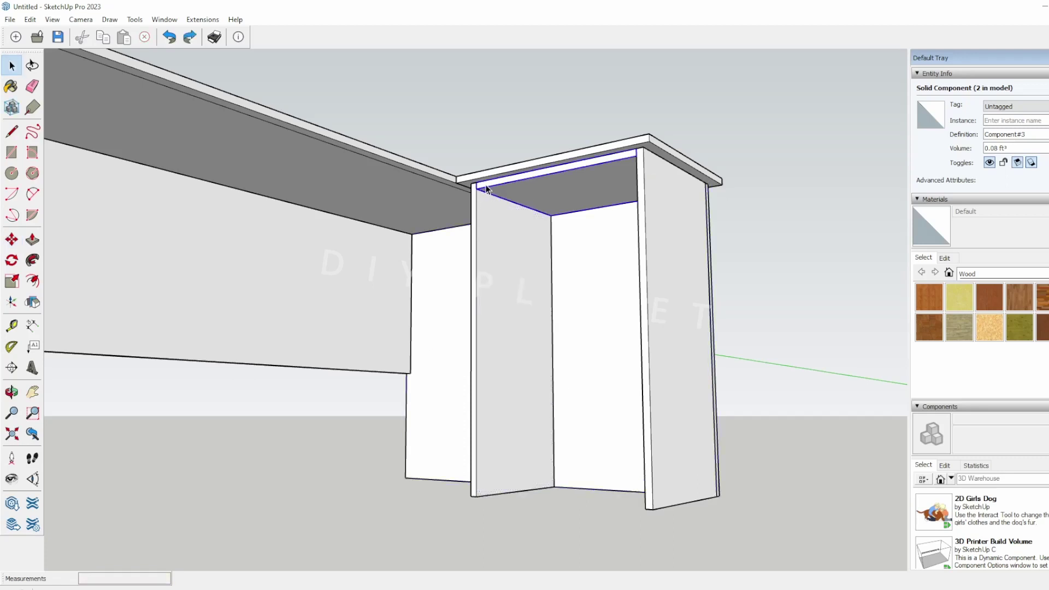
Step: Copy the cabinet's top shelf board down to the cabinet base and divide the distance into 4 equal shelf spacings
{"action": "left_click", "coordinate": [476, 189]}
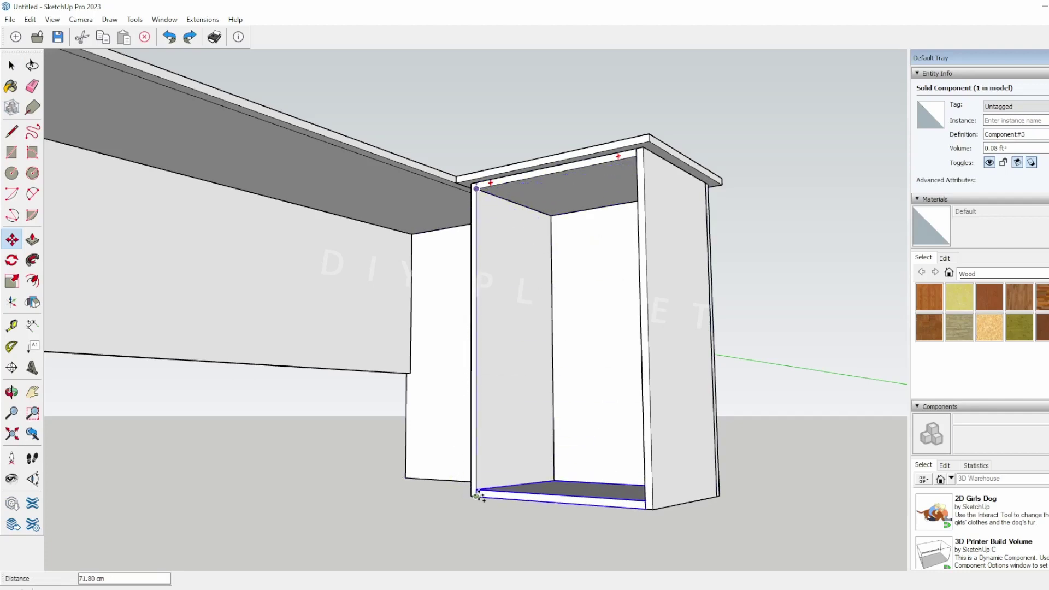
{"action": "type", "text": "/4"}
{"action": "key", "text": "Return"}
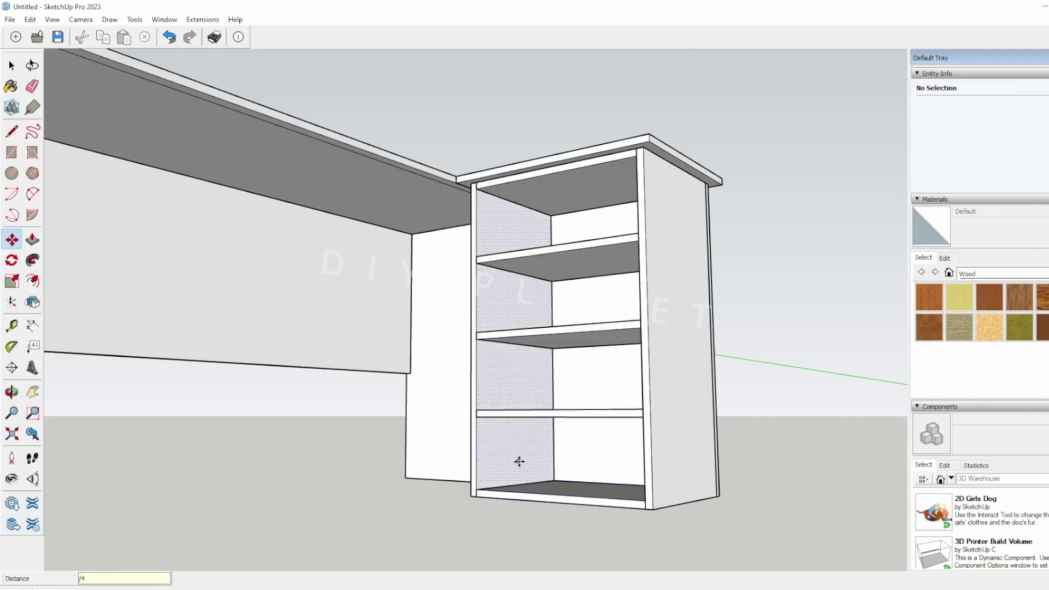
{"action": "middle_click_drag", "start_coordinate": [518, 462], "coordinate": [484, 518]}
{"action": "key", "text": "space"}
{"action": "middle_click_drag", "start_coordinate": [634, 466], "coordinate": [583, 276]}
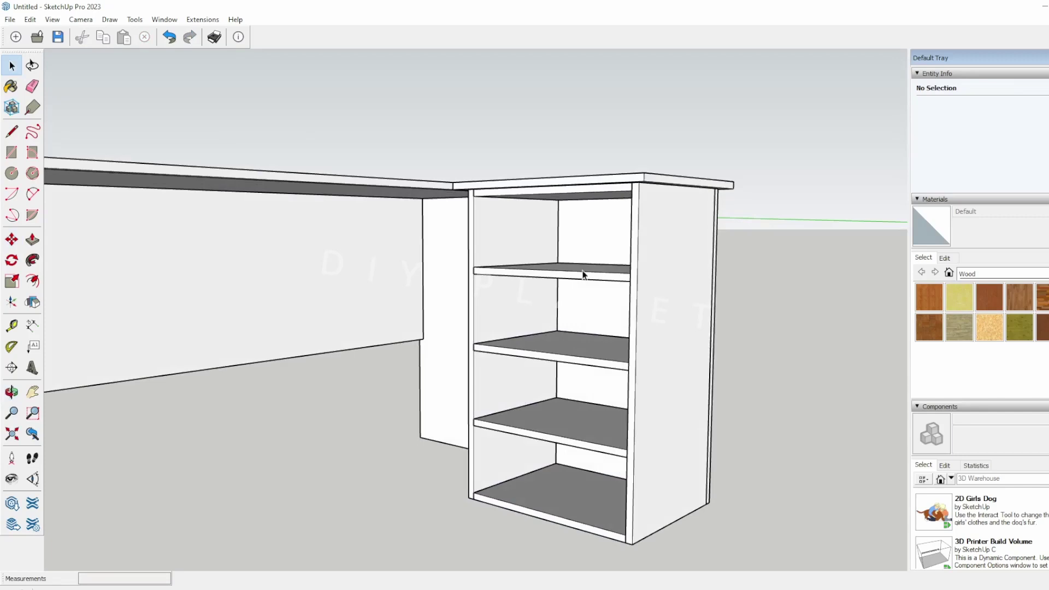
Step: Select every part of the desk and paint it with the Wood Bamboo material
{"action": "scroll", "coordinate": [619, 458], "scroll_direction": "down", "scroll_amount": 3}
{"action": "middle_click_drag", "start_coordinate": [681, 459], "coordinate": [513, 407]}
{"action": "scroll", "coordinate": [363, 420], "scroll_direction": "down", "scroll_amount": 1}
{"action": "middle_click_drag", "start_coordinate": [365, 421], "coordinate": [583, 474]}
{"action": "left_click_drag", "start_coordinate": [202, 181], "coordinate": [771, 571]}
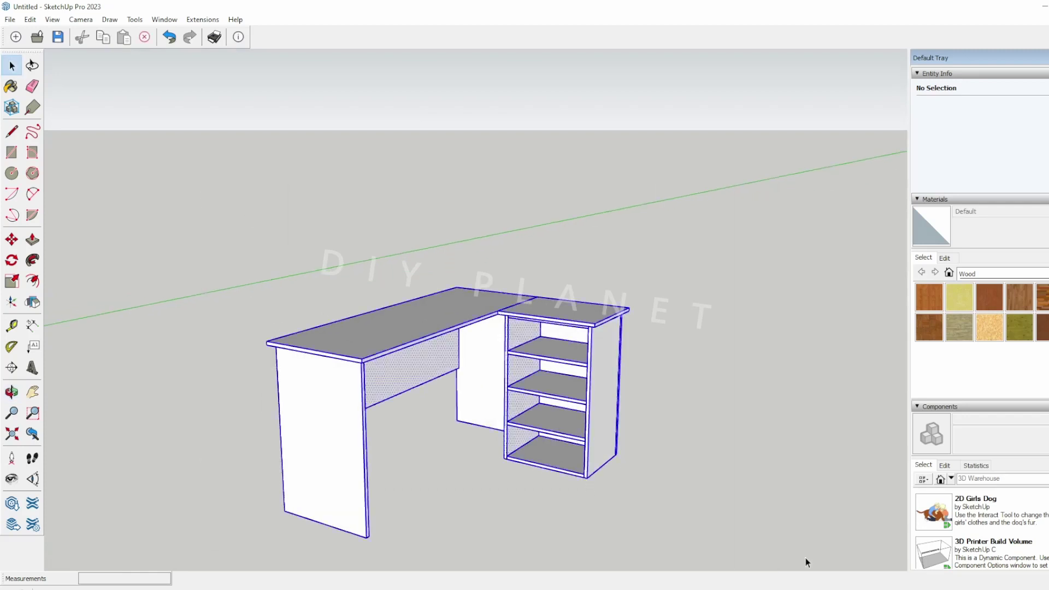
{"action": "left_click", "coordinate": [929, 298]}
{"action": "left_click", "coordinate": [529, 320]}
{"action": "left_click", "coordinate": [709, 398]}
{"action": "middle_click_drag", "start_coordinate": [708, 398], "coordinate": [629, 431]}
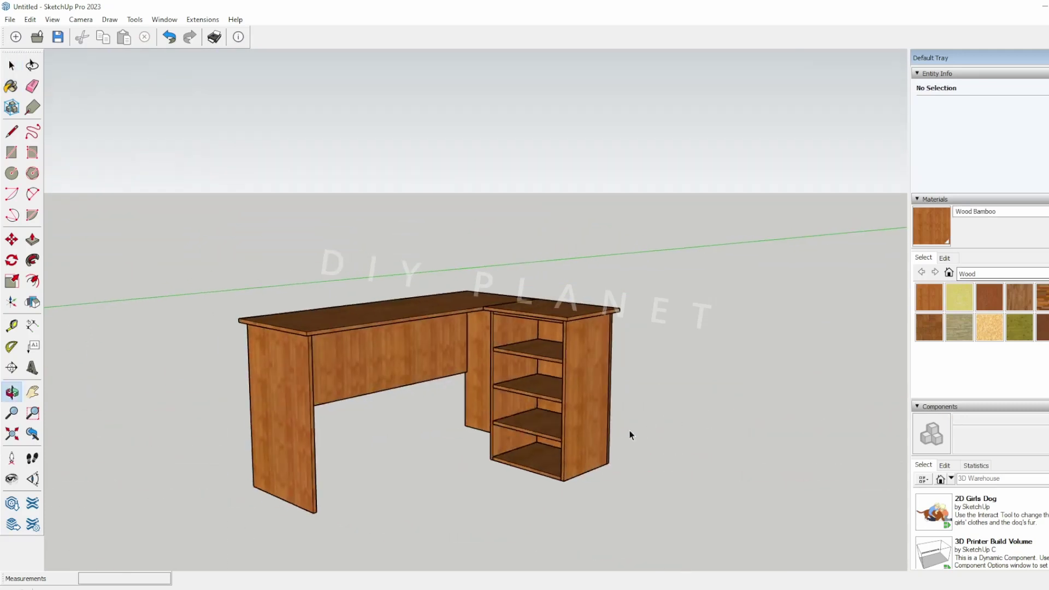
{"action": "scroll", "coordinate": [629, 431], "scroll_direction": "up", "scroll_amount": 2}
{"action": "scroll", "coordinate": [626, 431], "scroll_direction": "down", "scroll_amount": 3}
{"action": "middle_click_drag", "start_coordinate": [469, 424], "coordinate": [494, 386], "text": "shift"}
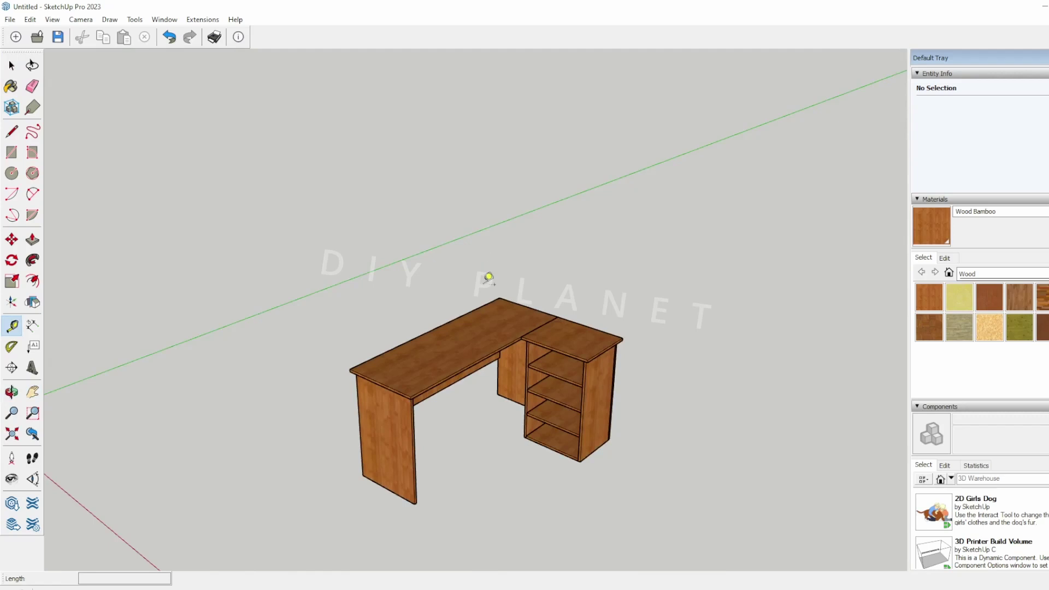
Step: Measure the long back edge of the desktop
{"action": "key", "text": "space"}
{"action": "key", "text": "t"}
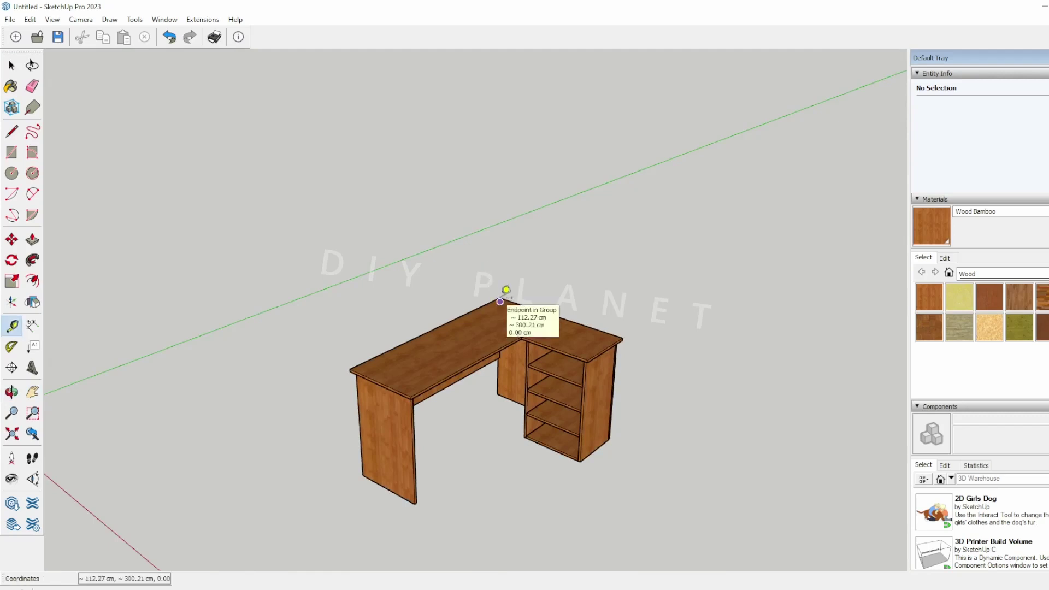
{"action": "key", "text": "space"}
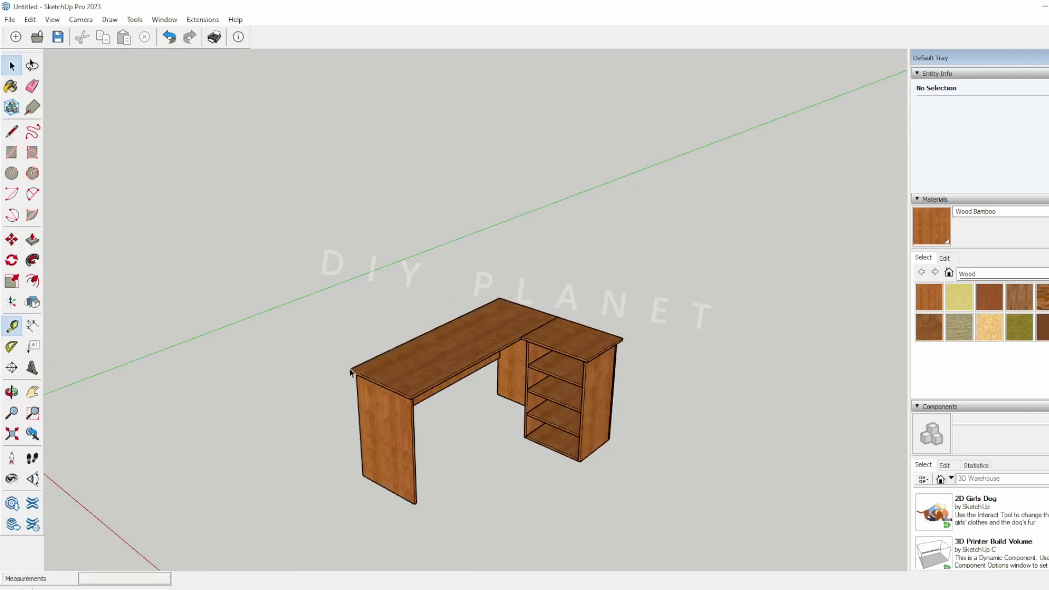
Step: Move the scale figure from the origin over to the L-shaped desk
{"action": "scroll", "coordinate": [312, 367], "scroll_direction": "down", "scroll_amount": 4}
{"action": "middle_click_drag", "start_coordinate": [264, 373], "coordinate": [355, 383]}
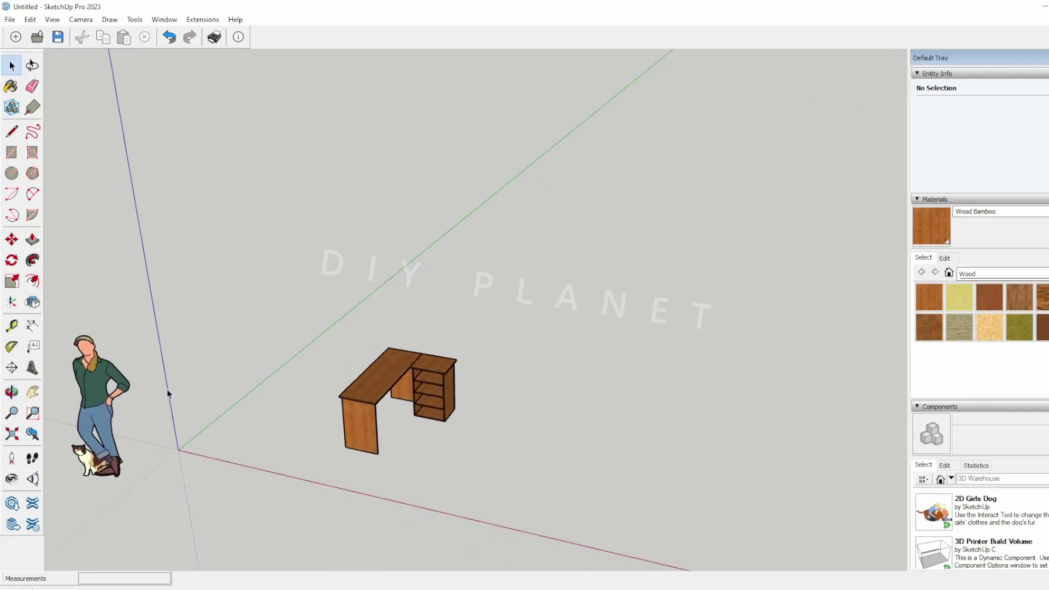
{"action": "key", "text": "m"}
{"action": "left_click", "coordinate": [114, 403]}
{"action": "left_click", "coordinate": [451, 393]}
{"action": "middle_click_drag", "start_coordinate": [451, 394], "coordinate": [304, 394]}
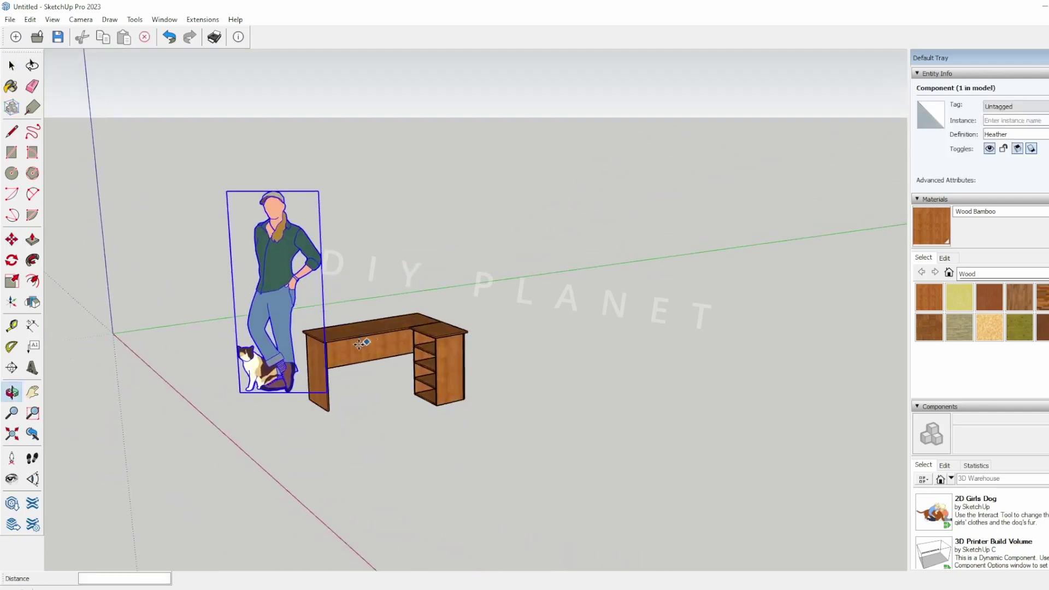
{"action": "key", "text": "m"}
{"action": "left_click", "coordinate": [304, 394]}
{"action": "middle_click_drag", "start_coordinate": [407, 409], "coordinate": [524, 283]}
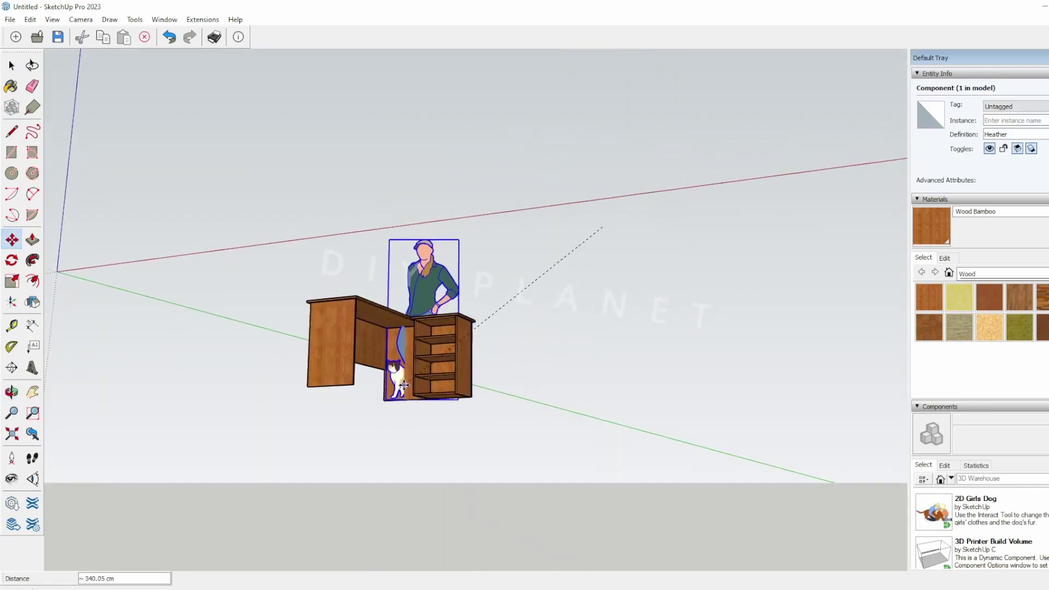
{"action": "left_click", "coordinate": [405, 390]}
Step: Shift the scale figure to stand in front of the desk and deselect it
{"action": "middle_click_drag", "start_coordinate": [405, 390], "coordinate": [450, 267]}
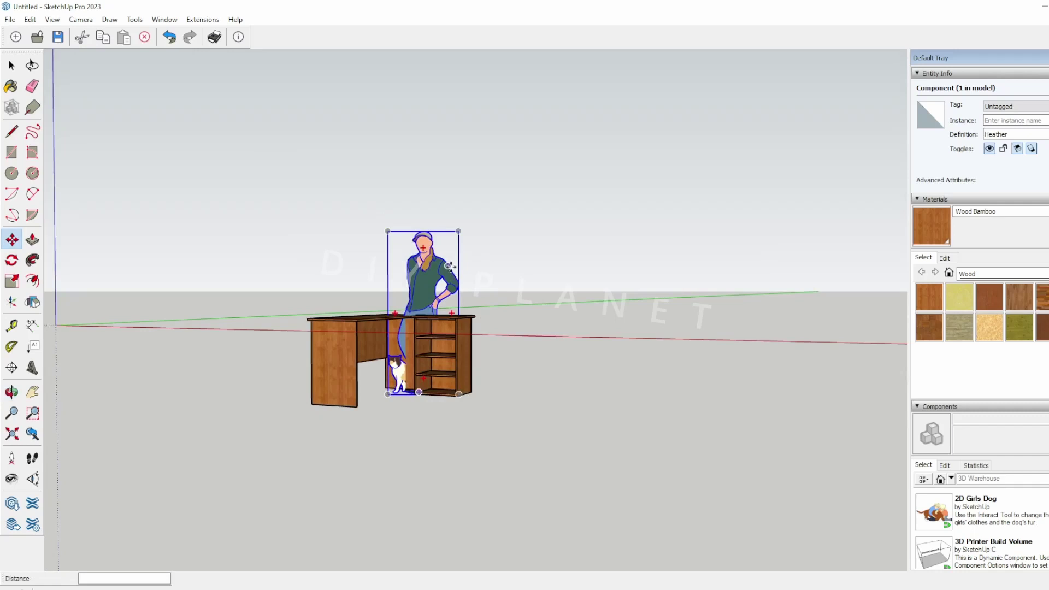
{"action": "left_click", "coordinate": [459, 233]}
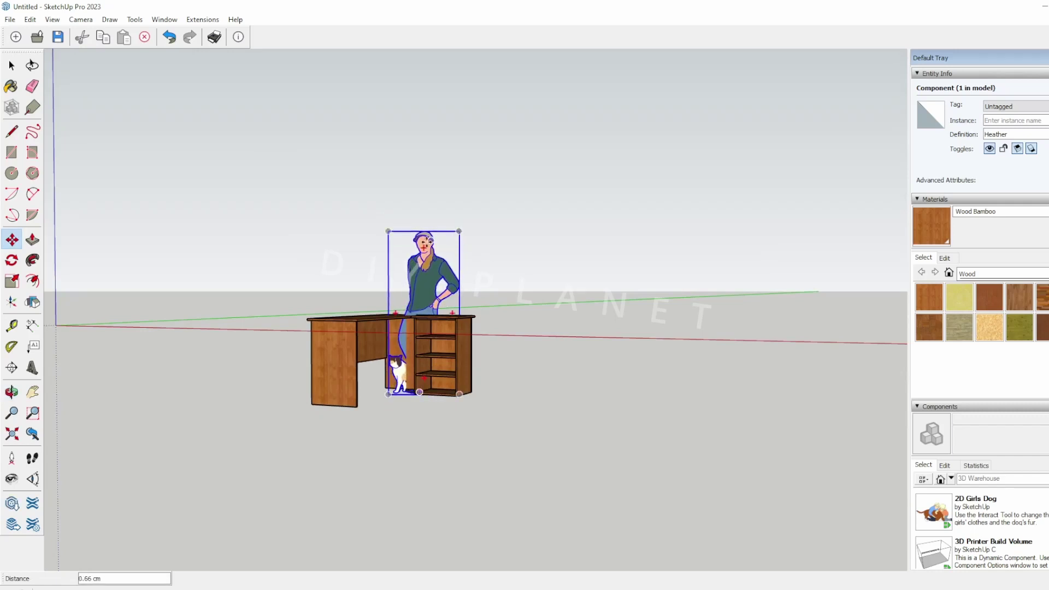
{"action": "middle_click_drag", "start_coordinate": [356, 299], "coordinate": [713, 369]}
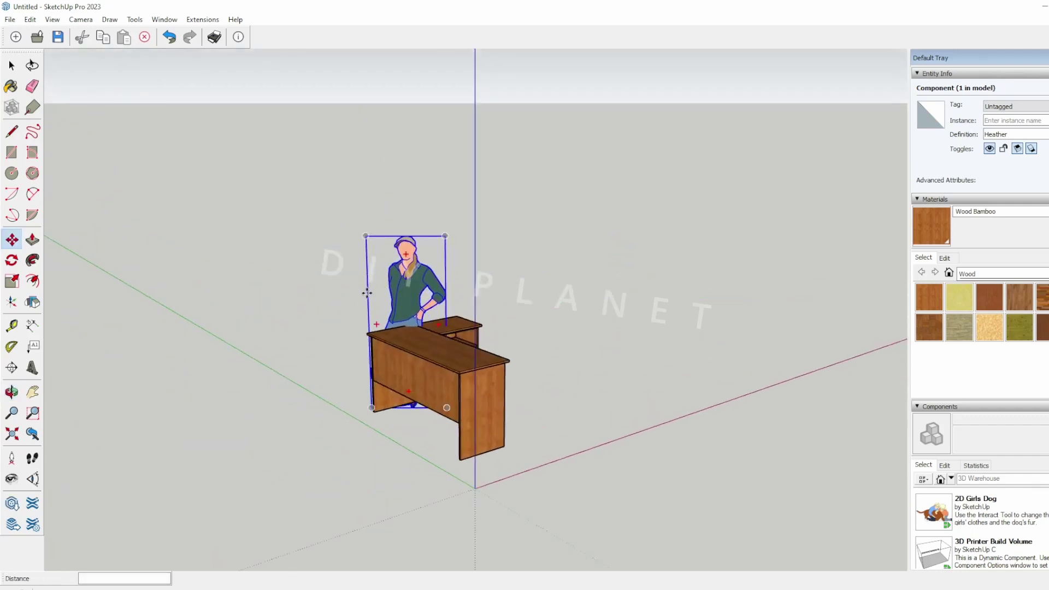
{"action": "left_click", "coordinate": [369, 292]}
{"action": "left_click", "coordinate": [450, 308]}
{"action": "key", "text": "space"}
{"action": "middle_click_drag", "start_coordinate": [581, 350], "coordinate": [543, 401]}
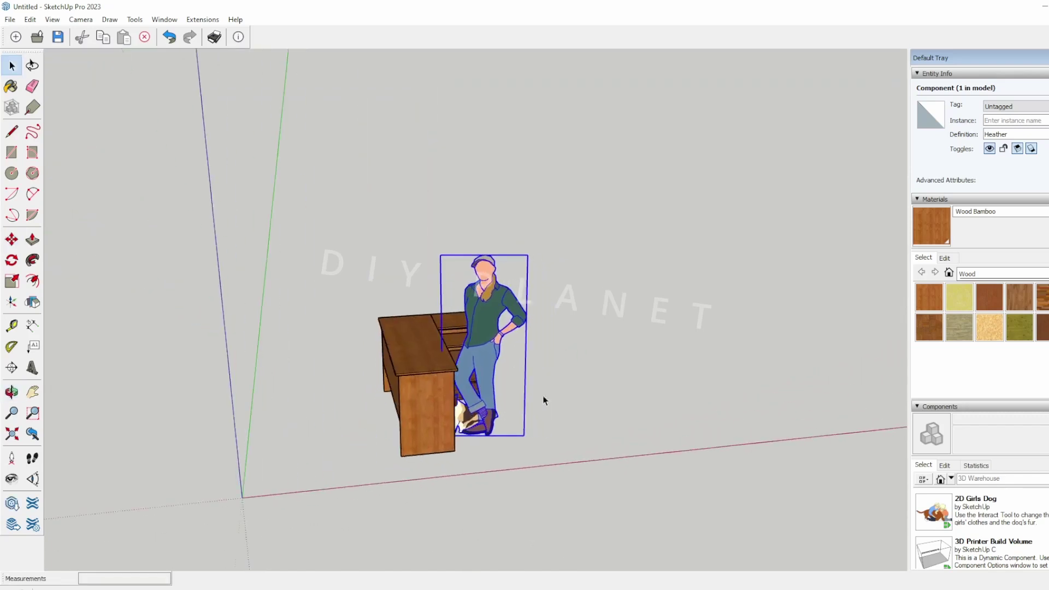
{"action": "left_click", "coordinate": [619, 403]}
Step: Measure the scale figure's height and delete the figure from the model
{"action": "middle_click_drag", "start_coordinate": [618, 402], "coordinate": [539, 389]}
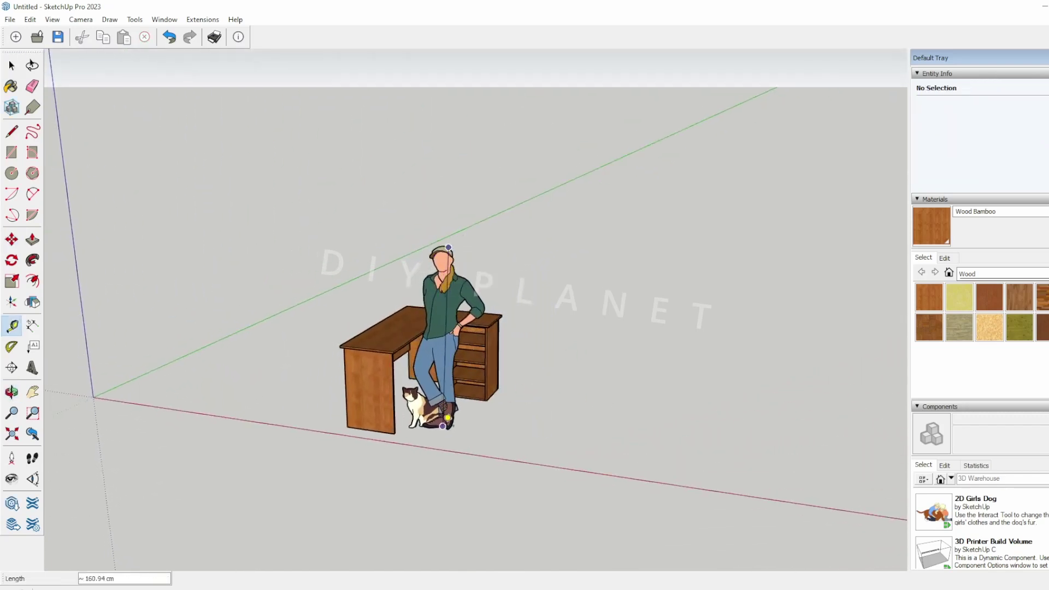
{"action": "middle_click_drag", "start_coordinate": [449, 420], "coordinate": [709, 456]}
{"action": "scroll", "coordinate": [508, 365], "scroll_direction": "up", "scroll_amount": 3}
{"action": "left_click", "coordinate": [462, 290]}
{"action": "middle_click_drag", "start_coordinate": [462, 290], "coordinate": [504, 420]}
{"action": "key", "text": "Delete"}
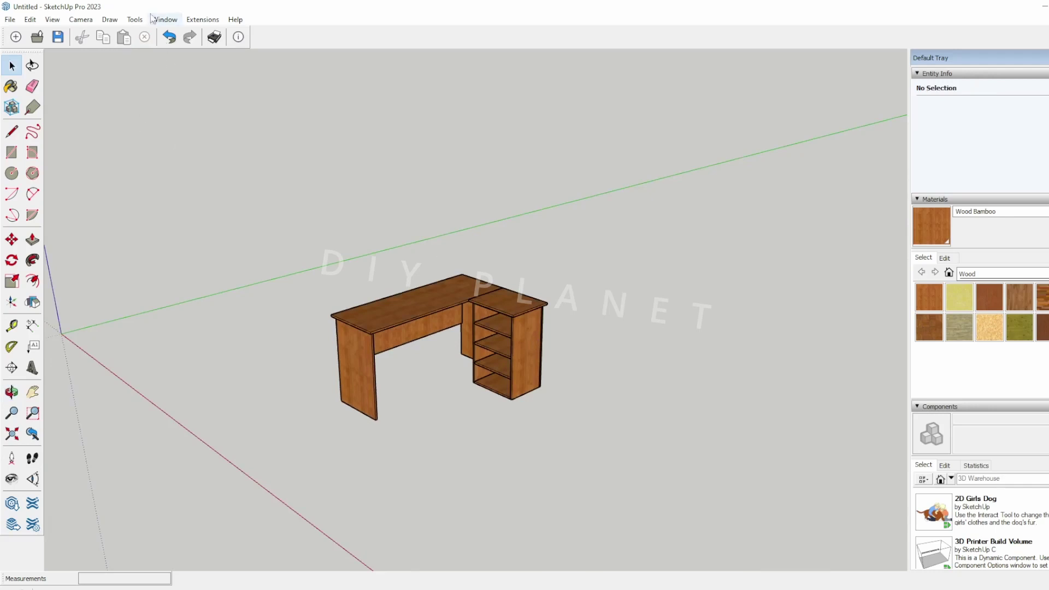
Step: Set the model's length unit to decimal feet
{"action": "scroll", "coordinate": [444, 203], "scroll_direction": "down", "scroll_amount": 1}
{"action": "scroll", "coordinate": [500, 238], "scroll_direction": "up", "scroll_amount": 2}
{"action": "middle_click_drag", "start_coordinate": [635, 269], "coordinate": [571, 296], "text": "shift"}
{"action": "left_click", "coordinate": [164, 19]}
{"action": "left_click", "coordinate": [173, 82]}
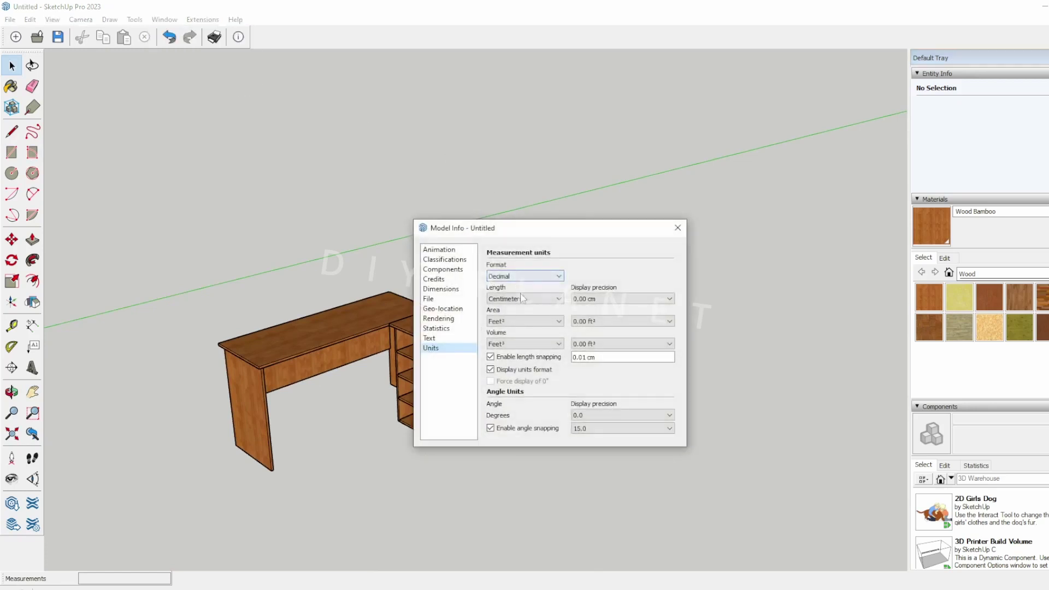
{"action": "left_click", "coordinate": [524, 299]}
{"action": "left_click", "coordinate": [529, 317]}
{"action": "left_click", "coordinate": [677, 228]}
Step: Draw a 4 by 8 ft rectangle on the ground beyond the desk and measure across its width
{"action": "middle_click_drag", "start_coordinate": [709, 233], "coordinate": [695, 279]}
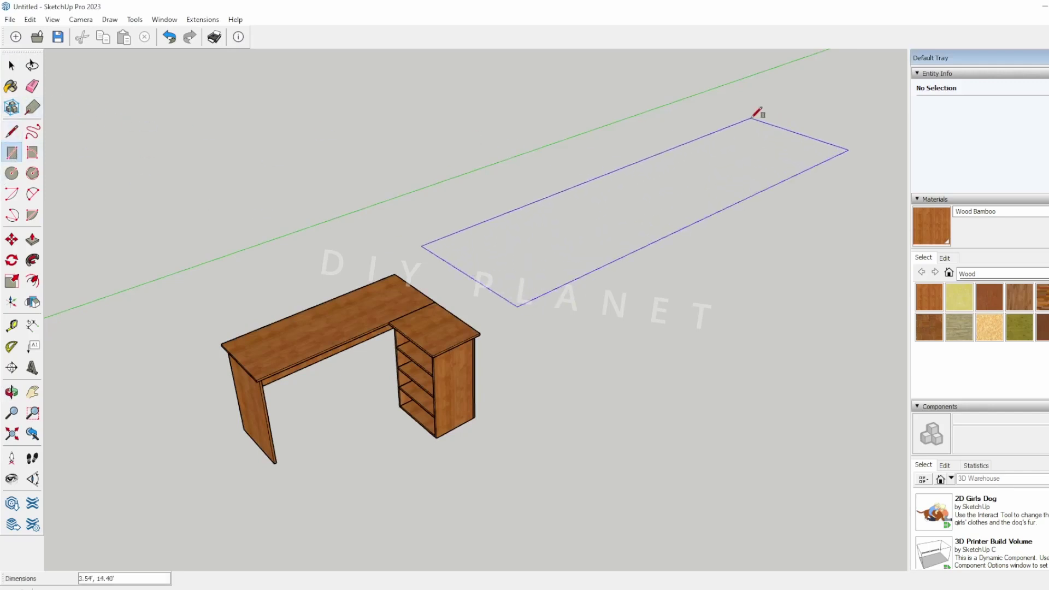
{"action": "type", "text": "8"}
{"action": "key", "text": "Return"}
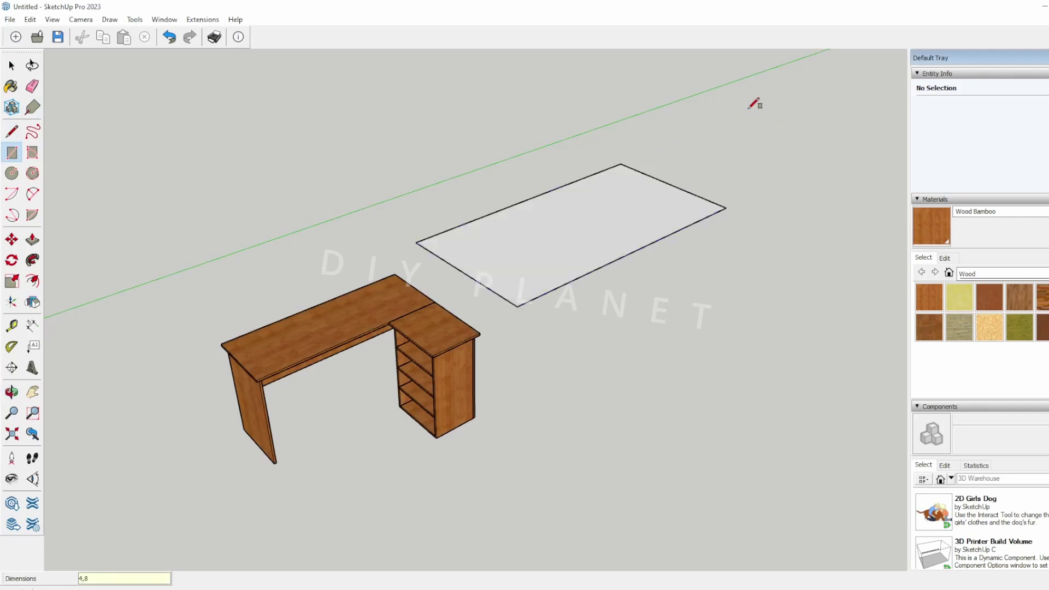
{"action": "middle_click_drag", "start_coordinate": [734, 173], "coordinate": [627, 283]}
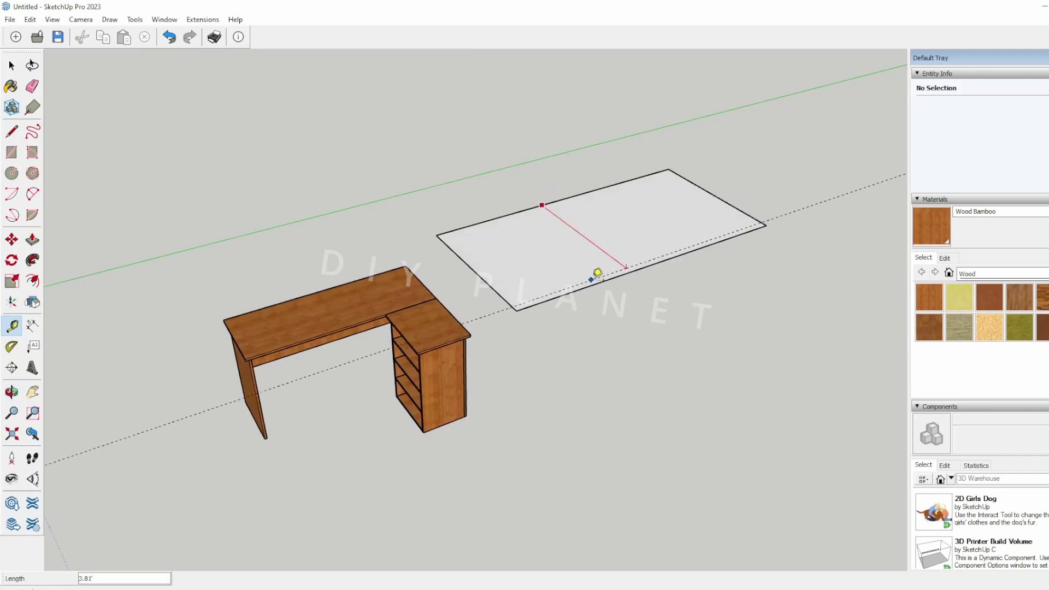
{"action": "key", "text": "space"}
Step: Paste a copy of the long desktop panel onto the 4 by 8 ft rectangle
{"action": "middle_click_drag", "start_coordinate": [601, 275], "coordinate": [358, 297]}
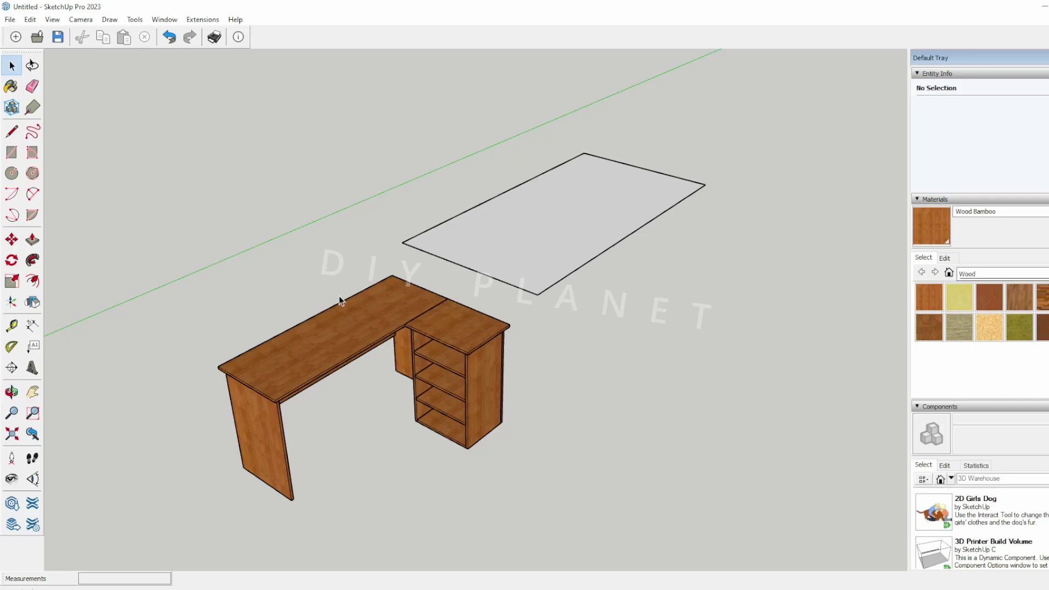
{"action": "key", "text": "ctrl+c"}
{"action": "key", "text": "ctrl+v"}
{"action": "left_click", "coordinate": [489, 214]}
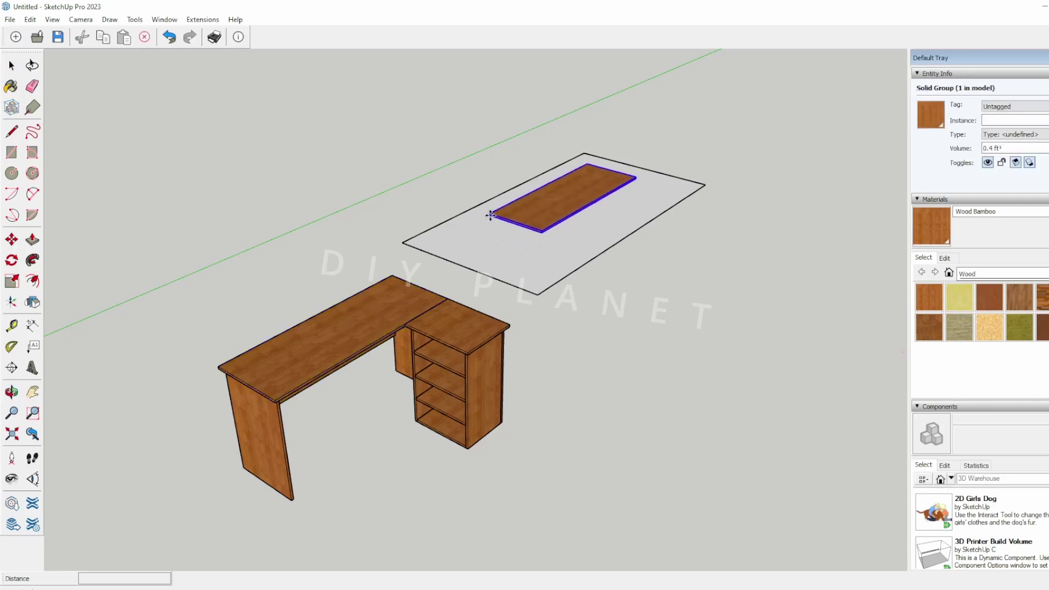
Step: Move the desktop panel copy into the far corner of the 4 by 8 ft rectangle
{"action": "scroll", "coordinate": [565, 225], "scroll_direction": "up", "scroll_amount": 4}
{"action": "middle_click_drag", "start_coordinate": [822, 172], "coordinate": [541, 315]}
{"action": "left_click", "coordinate": [558, 318]}
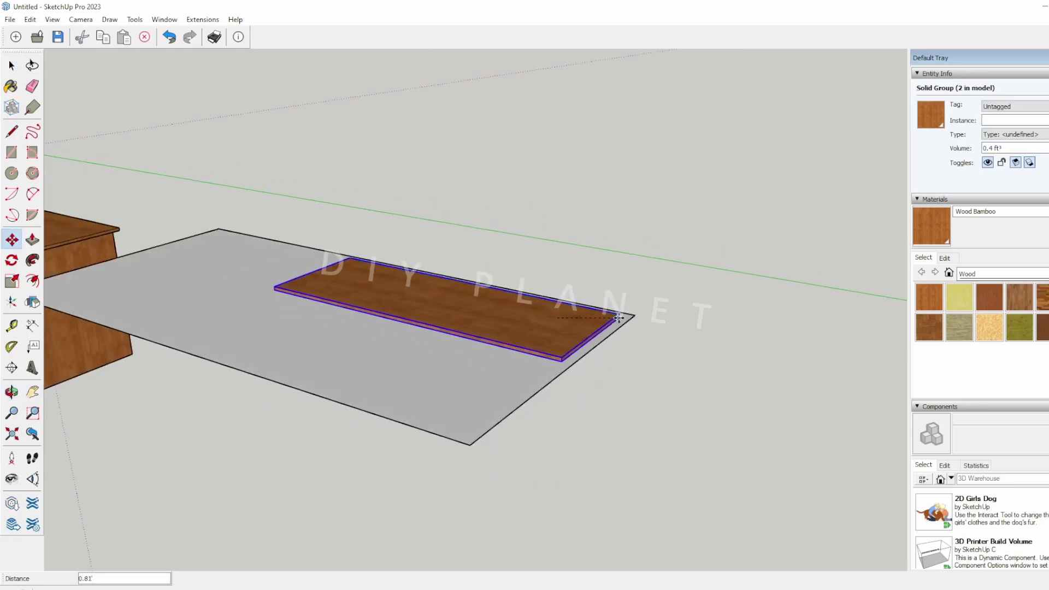
{"action": "middle_click_drag", "start_coordinate": [663, 330], "coordinate": [738, 290]}
{"action": "scroll", "coordinate": [413, 361], "scroll_direction": "down", "scroll_amount": 4}
{"action": "middle_click_drag", "start_coordinate": [368, 372], "coordinate": [628, 359]}
{"action": "key", "text": "space"}
{"action": "key", "text": "ctrl+v"}
{"action": "left_click", "coordinate": [672, 294]}
{"action": "middle_click_drag", "start_coordinate": [697, 298], "coordinate": [765, 339]}
{"action": "scroll", "coordinate": [688, 222], "scroll_direction": "up", "scroll_amount": 3}
{"action": "scroll", "coordinate": [657, 208], "scroll_direction": "up", "scroll_amount": 3}
{"action": "middle_click_drag", "start_coordinate": [577, 281], "coordinate": [804, 277]}
{"action": "key", "text": "ctrl+z"}
{"action": "middle_click_drag", "start_coordinate": [629, 350], "coordinate": [605, 353]}
{"action": "scroll", "coordinate": [605, 353], "scroll_direction": "down", "scroll_amount": 5}
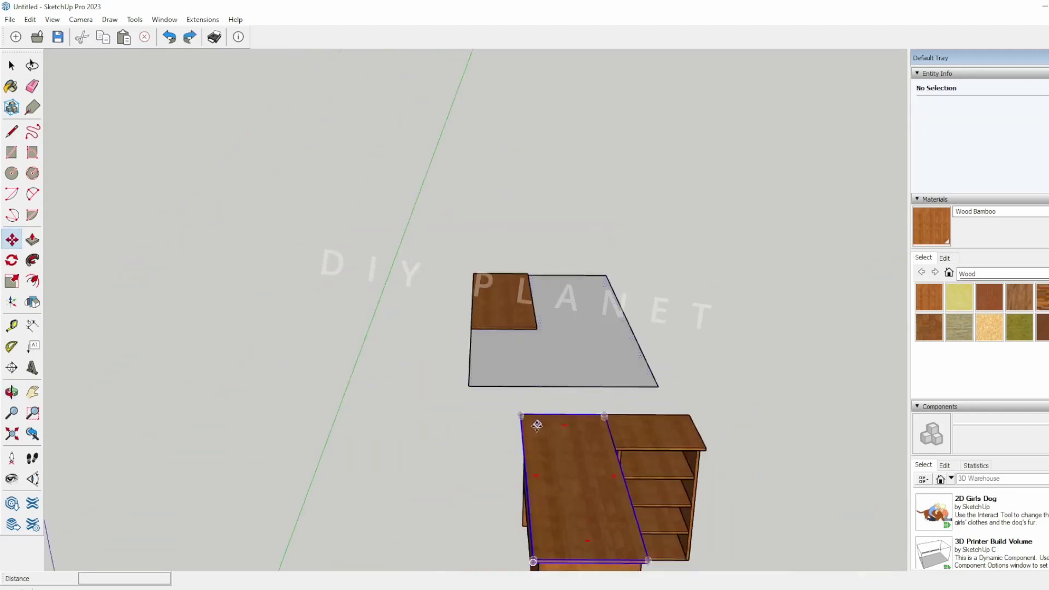
Step: Group the geometry of the desk's long back panel and place a copy of it on the 4 by 8 ft rectangle
{"action": "middle_click_drag", "start_coordinate": [497, 499], "coordinate": [589, 480]}
{"action": "scroll", "coordinate": [589, 480], "scroll_direction": "up", "scroll_amount": 2}
{"action": "middle_click_drag", "start_coordinate": [690, 483], "coordinate": [404, 386]}
{"action": "key", "text": "space"}
{"action": "triple_click", "coordinate": [346, 434]}
{"action": "middle_click_drag", "start_coordinate": [346, 434], "coordinate": [557, 480]}
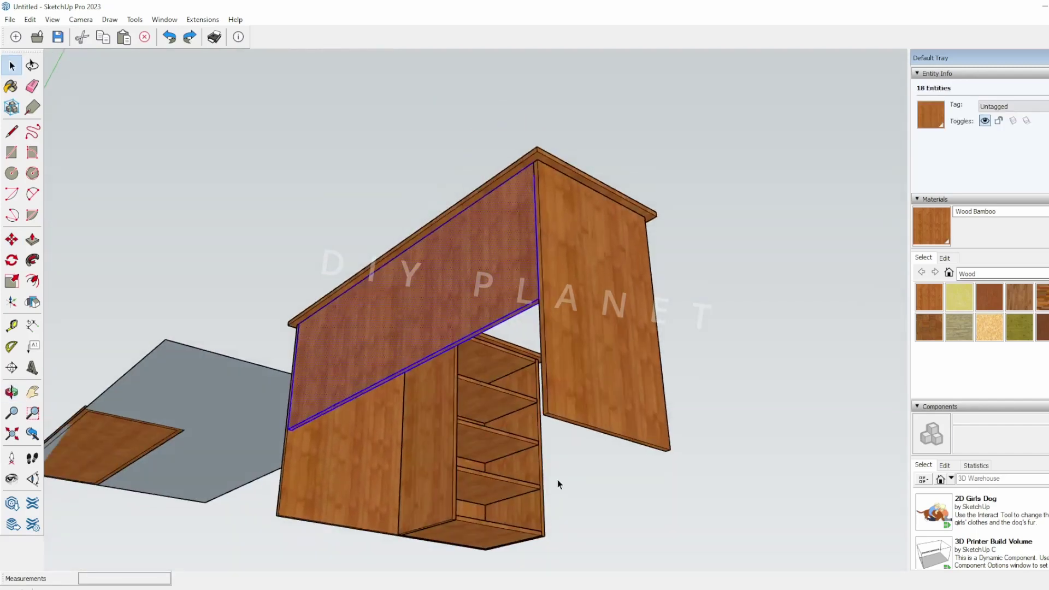
{"action": "right_click", "coordinate": [392, 315]}
{"action": "left_click", "coordinate": [431, 417]}
{"action": "middle_click_drag", "start_coordinate": [430, 416], "coordinate": [457, 467]}
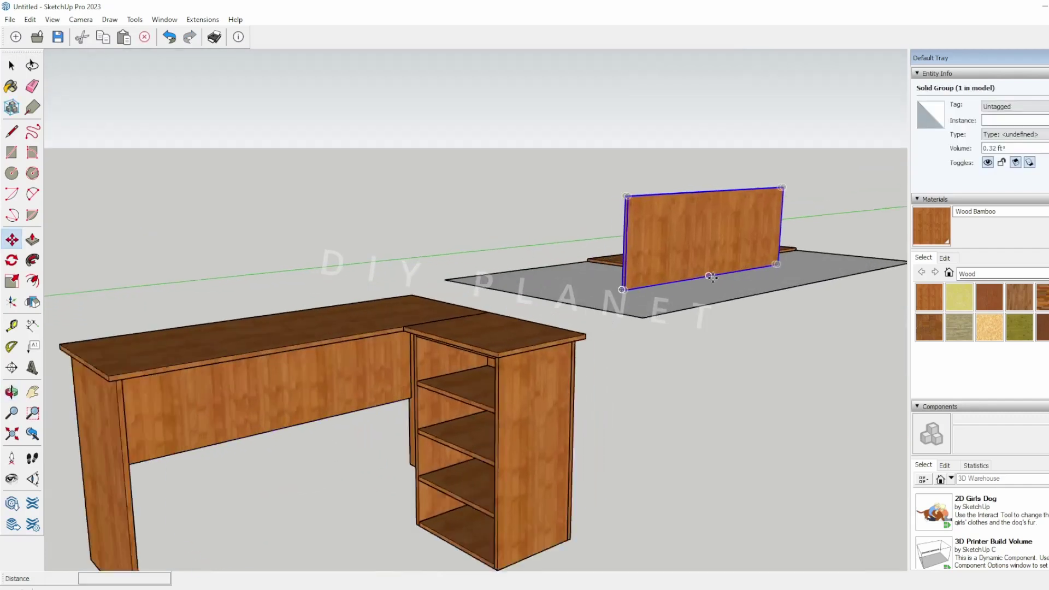
Step: Rotate the upright back panel copy about its short end face so that it lies flat
{"action": "scroll", "coordinate": [734, 292], "scroll_direction": "up", "scroll_amount": 5}
{"action": "middle_click_drag", "start_coordinate": [733, 293], "coordinate": [861, 331]}
{"action": "scroll", "coordinate": [620, 226], "scroll_direction": "up", "scroll_amount": 5}
{"action": "scroll", "coordinate": [576, 221], "scroll_direction": "down", "scroll_amount": 6}
{"action": "middle_click_drag", "start_coordinate": [577, 220], "coordinate": [585, 326]}
{"action": "scroll", "coordinate": [613, 333], "scroll_direction": "up", "scroll_amount": 3}
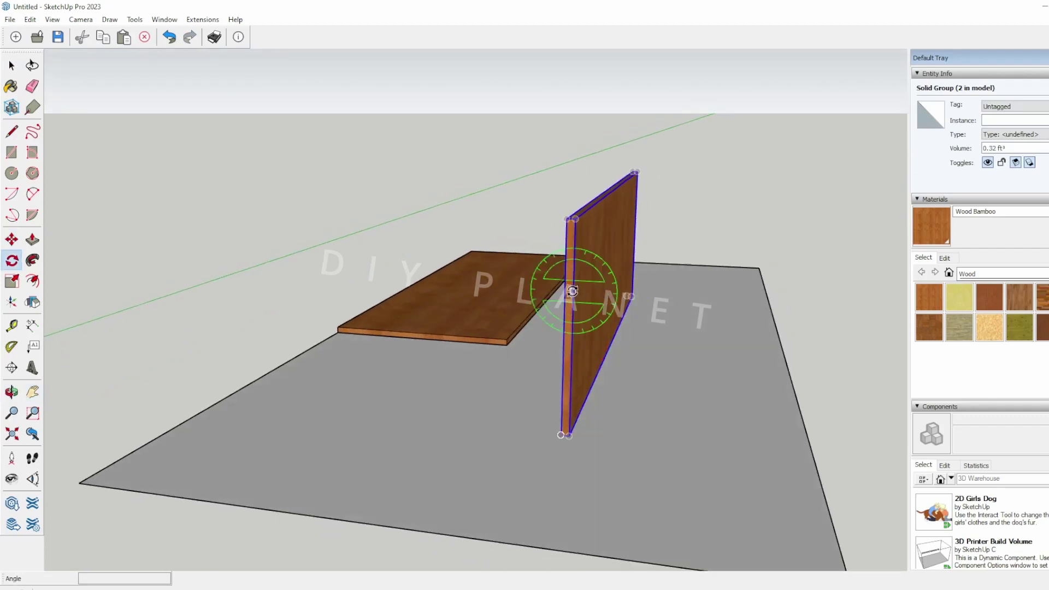
{"action": "left_click", "coordinate": [575, 218]}
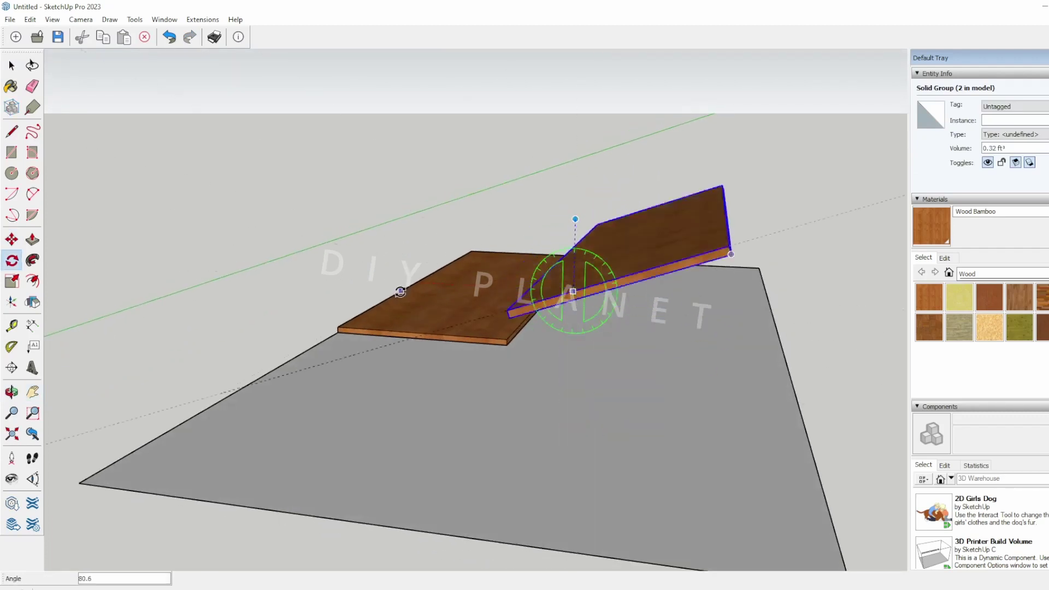
{"action": "left_click", "coordinate": [453, 280]}
Step: Move the flat back panel copy against the desktop copy's long side, flush with the rectangle's short edge
{"action": "scroll", "coordinate": [711, 332], "scroll_direction": "down", "scroll_amount": 3}
{"action": "middle_click_drag", "start_coordinate": [710, 334], "coordinate": [495, 472]}
{"action": "scroll", "coordinate": [497, 473], "scroll_direction": "down", "scroll_amount": 2}
{"action": "key", "text": "space"}
{"action": "key", "text": "m"}
{"action": "middle_click_drag", "start_coordinate": [592, 399], "coordinate": [554, 391]}
{"action": "left_click", "coordinate": [574, 378]}
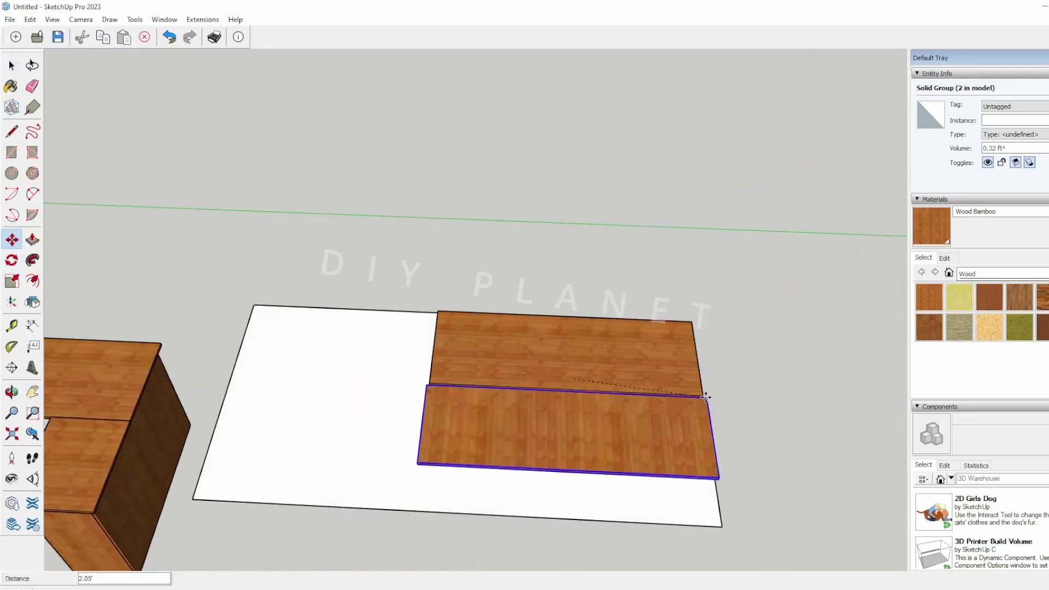
{"action": "middle_click_drag", "start_coordinate": [703, 404], "coordinate": [596, 420]}
{"action": "left_click", "coordinate": [690, 413]}
{"action": "scroll", "coordinate": [593, 418], "scroll_direction": "down", "scroll_amount": 3}
{"action": "middle_click_drag", "start_coordinate": [394, 459], "coordinate": [453, 473]}
{"action": "key", "text": "space"}
{"action": "scroll", "coordinate": [578, 406], "scroll_direction": "up", "scroll_amount": 3}
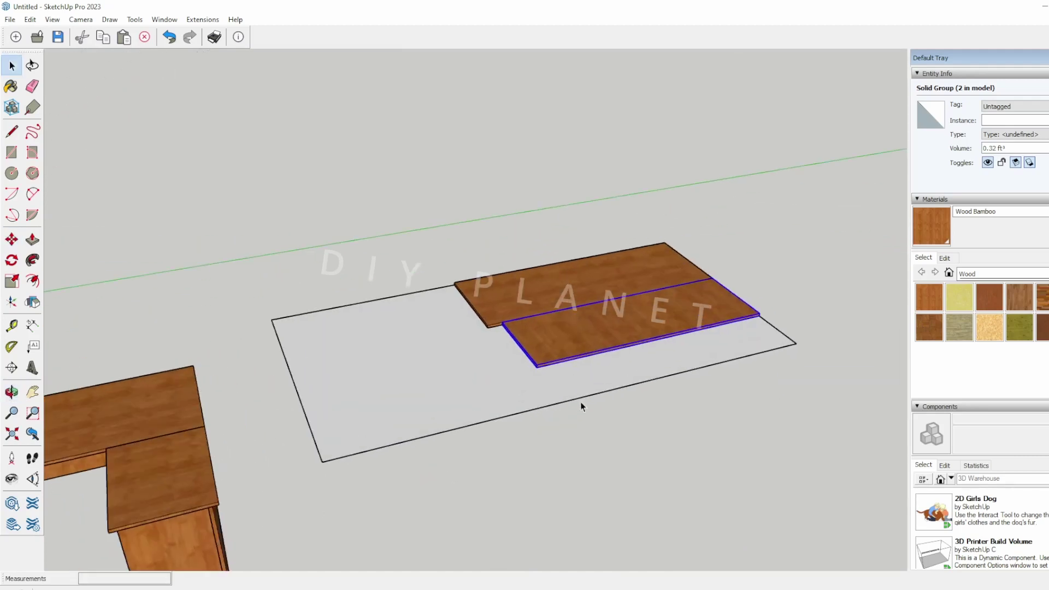
{"action": "scroll", "coordinate": [560, 410], "scroll_direction": "down", "scroll_amount": 3}
{"action": "scroll", "coordinate": [602, 378], "scroll_direction": "up", "scroll_amount": 3}
{"action": "scroll", "coordinate": [504, 327], "scroll_direction": "up", "scroll_amount": 2}
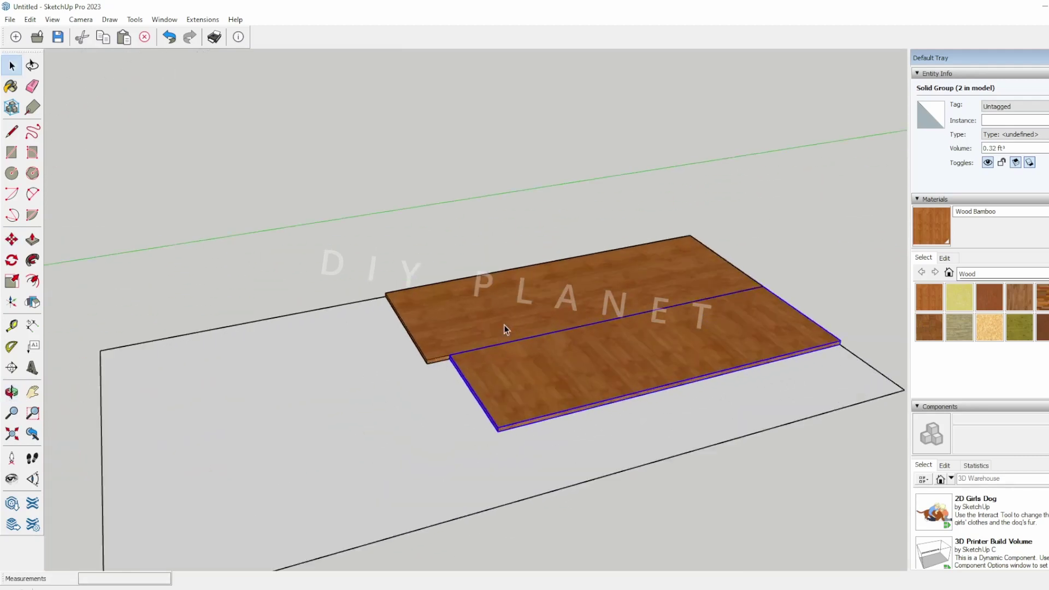
{"action": "scroll", "coordinate": [508, 326], "scroll_direction": "down", "scroll_amount": 2}
{"action": "scroll", "coordinate": [508, 328], "scroll_direction": "down", "scroll_amount": 3}
Step: Place a copy of the desk's end leg panel upright beside the desk
{"action": "mouse_move", "coordinate": [437, 354]}
{"action": "middle_mouse_down"}
{"action": "mouse_move", "coordinate": [304, 382]}
{"action": "mouse_move", "coordinate": [323, 449]}
{"action": "mouse_move", "coordinate": [435, 355]}
{"action": "middle_mouse_up"}
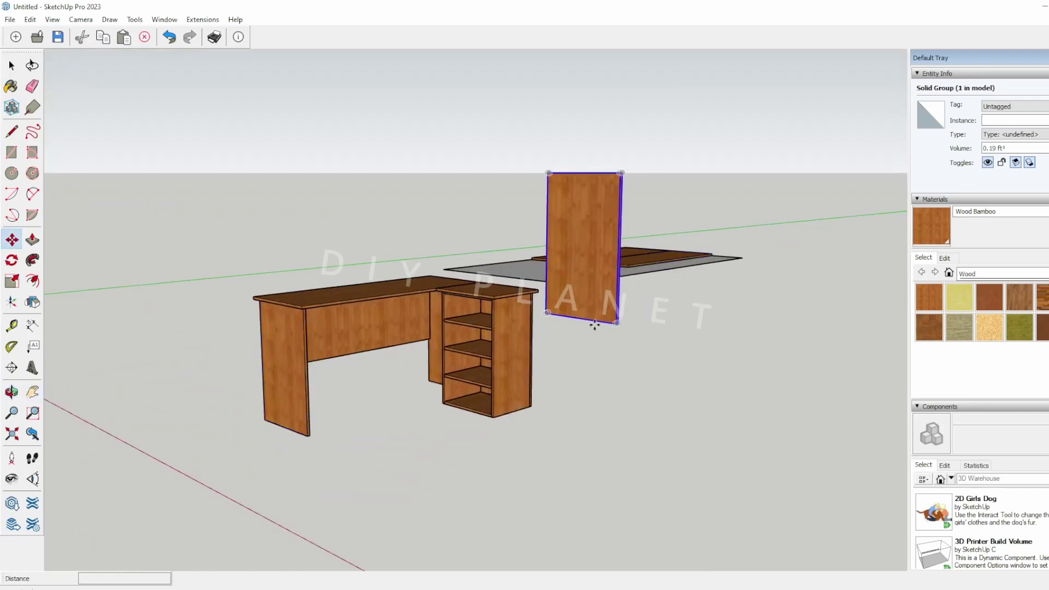
{"action": "middle_click_drag", "start_coordinate": [595, 325], "coordinate": [683, 398]}
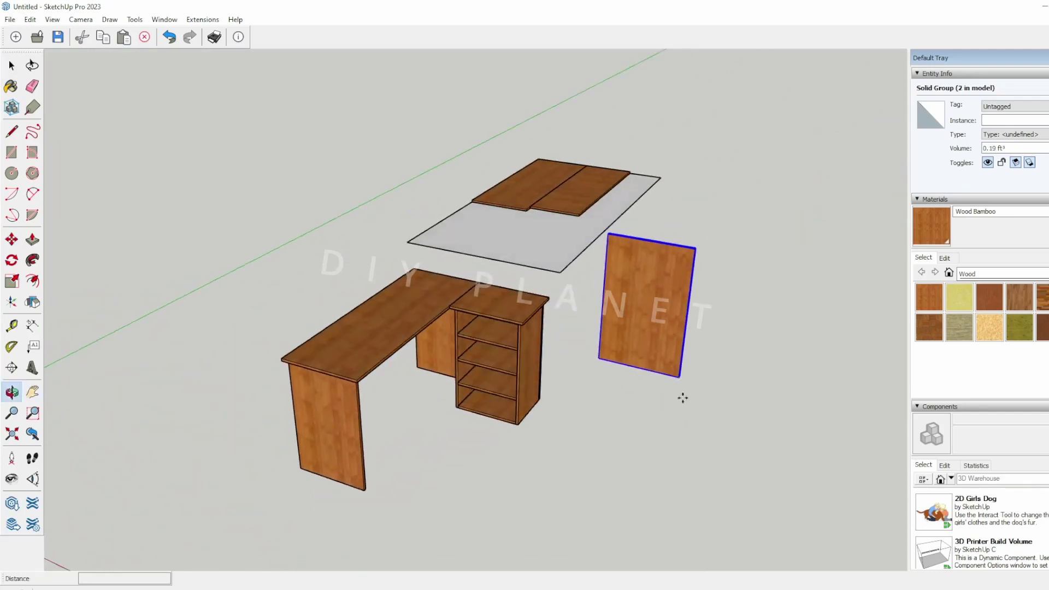
{"action": "scroll", "coordinate": [599, 353], "scroll_direction": "up", "scroll_amount": 1}
{"action": "left_click", "coordinate": [600, 377]}
Step: Rotate the upright leg panel copy a quarter turn about the vertical axis
{"action": "key", "text": "q"}
{"action": "middle_click_drag", "start_coordinate": [759, 333], "coordinate": [468, 295]}
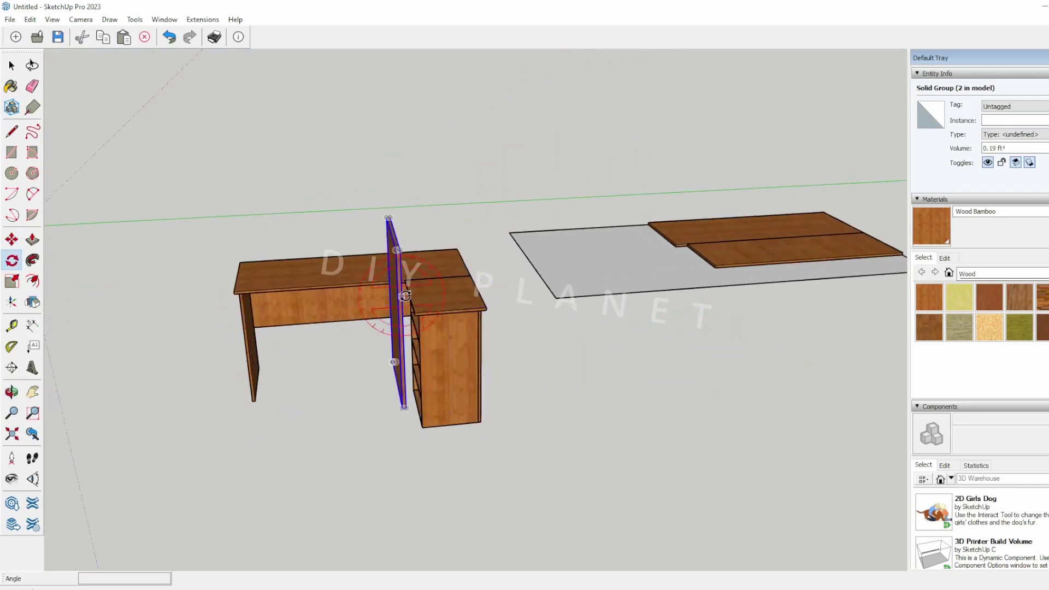
{"action": "middle_click_drag", "start_coordinate": [387, 308], "coordinate": [499, 457]}
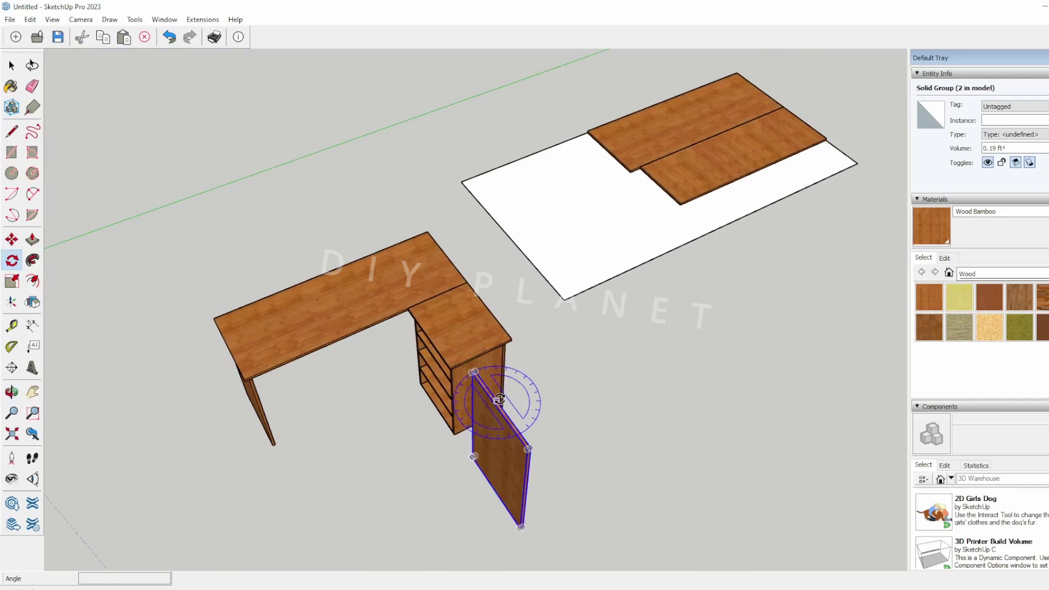
{"action": "left_click", "coordinate": [531, 446]}
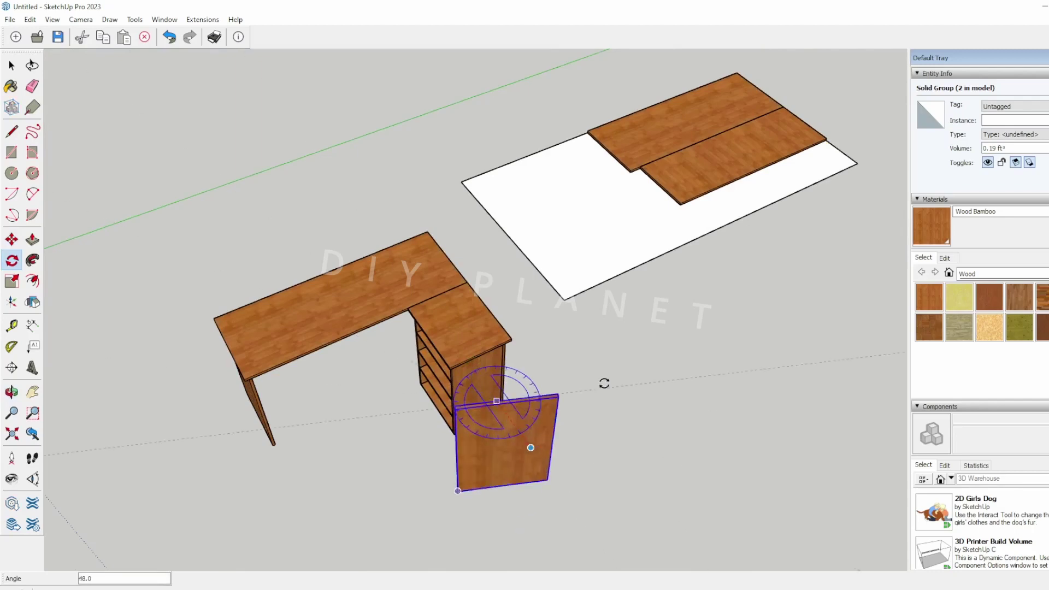
{"action": "left_click", "coordinate": [613, 348]}
Step: Rotate the leg panel copy by 90 degrees about its horizontal edge so that it lies flat
{"action": "middle_click_drag", "start_coordinate": [636, 381], "coordinate": [714, 311]}
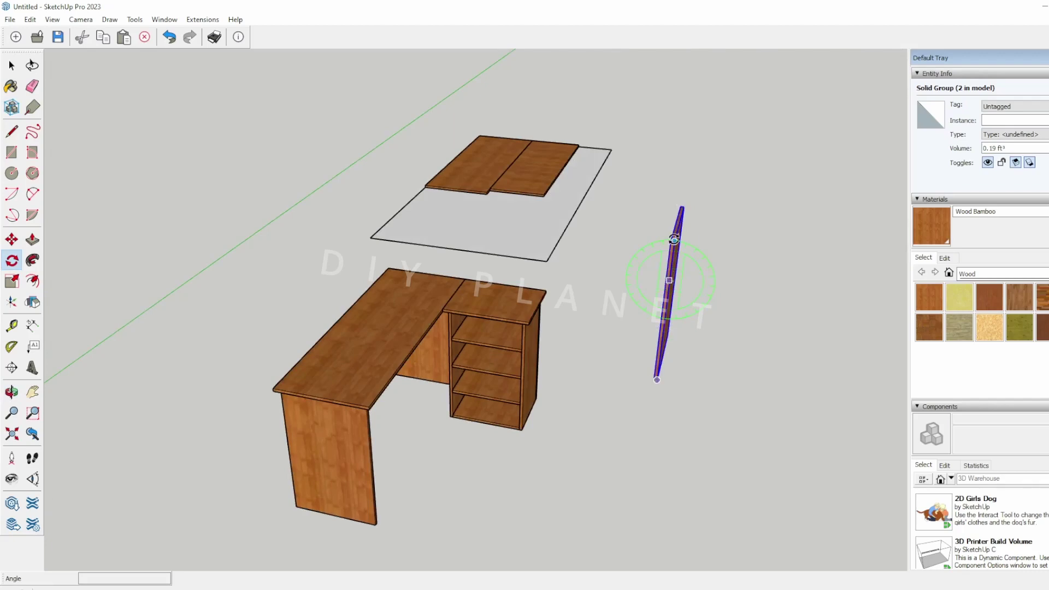
{"action": "left_click", "coordinate": [674, 240]}
{"action": "left_click", "coordinate": [574, 268]}
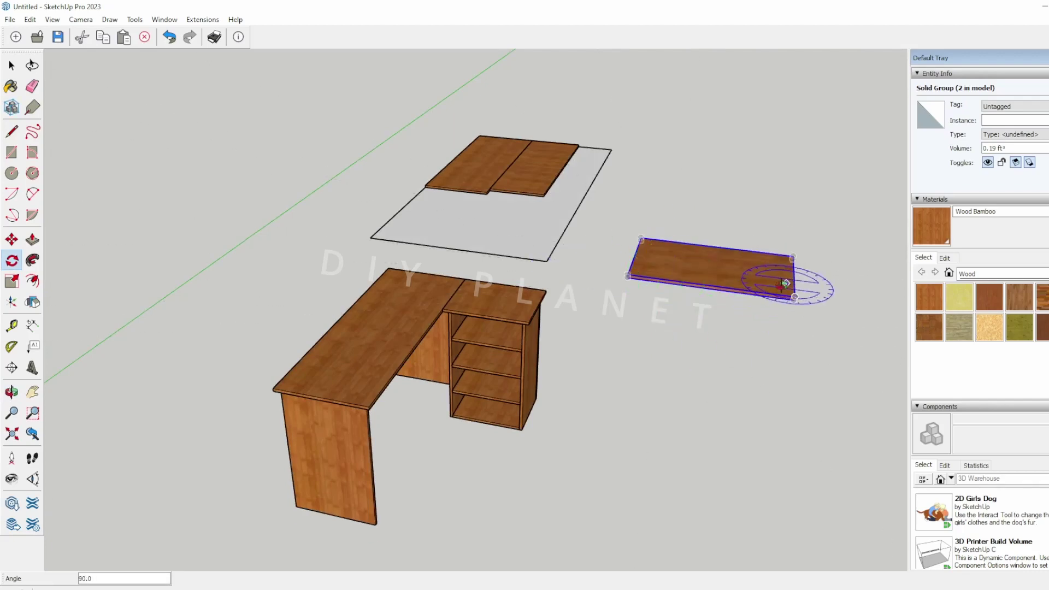
{"action": "middle_click_drag", "start_coordinate": [786, 283], "coordinate": [235, 300]}
{"action": "key", "text": "space"}
Step: Move the flat leg panel copy onto the empty end of the 4 by 8 ft rectangle, near its corner
{"action": "left_click", "coordinate": [485, 353]}
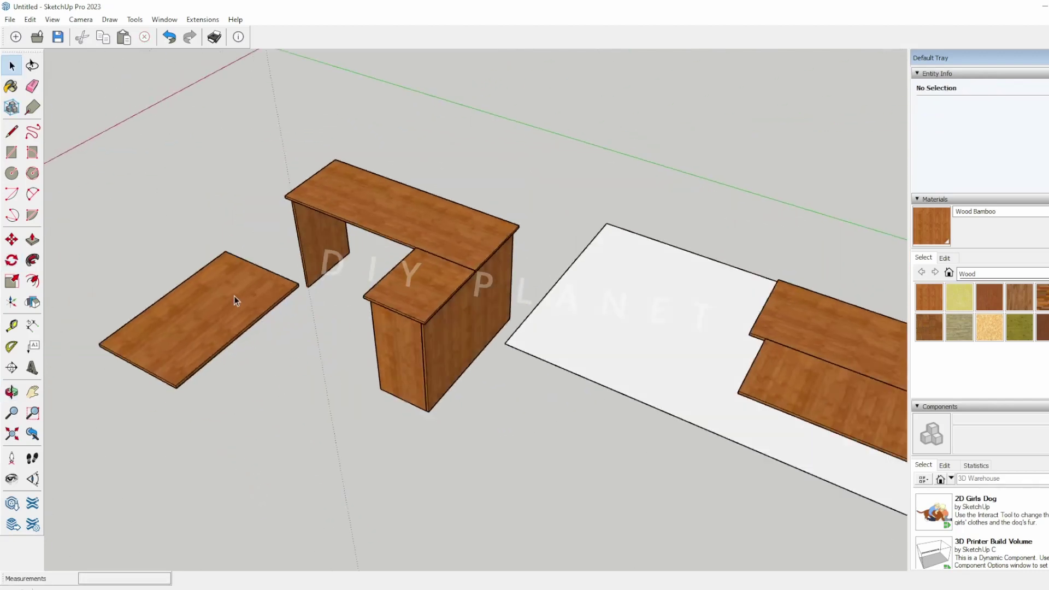
{"action": "left_click", "coordinate": [290, 299]}
{"action": "key", "text": "m"}
{"action": "left_click", "coordinate": [302, 285]}
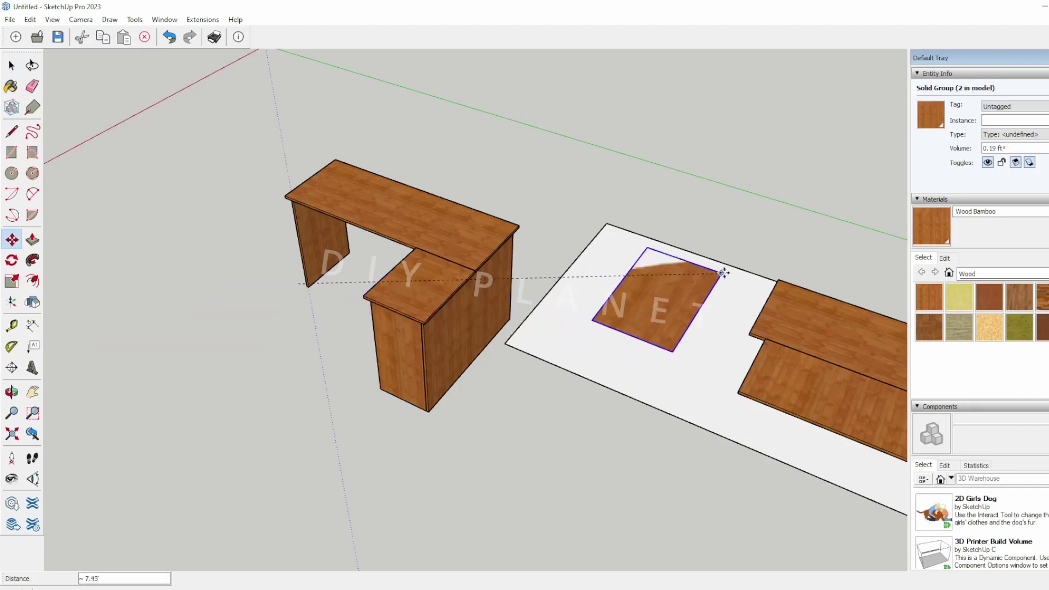
{"action": "left_click", "coordinate": [674, 247]}
{"action": "middle_click_drag", "start_coordinate": [675, 247], "coordinate": [669, 272]}
{"action": "scroll", "coordinate": [497, 219], "scroll_direction": "up", "scroll_amount": 4}
{"action": "middle_click_drag", "start_coordinate": [496, 220], "coordinate": [710, 229]}
{"action": "left_click", "coordinate": [478, 151]}
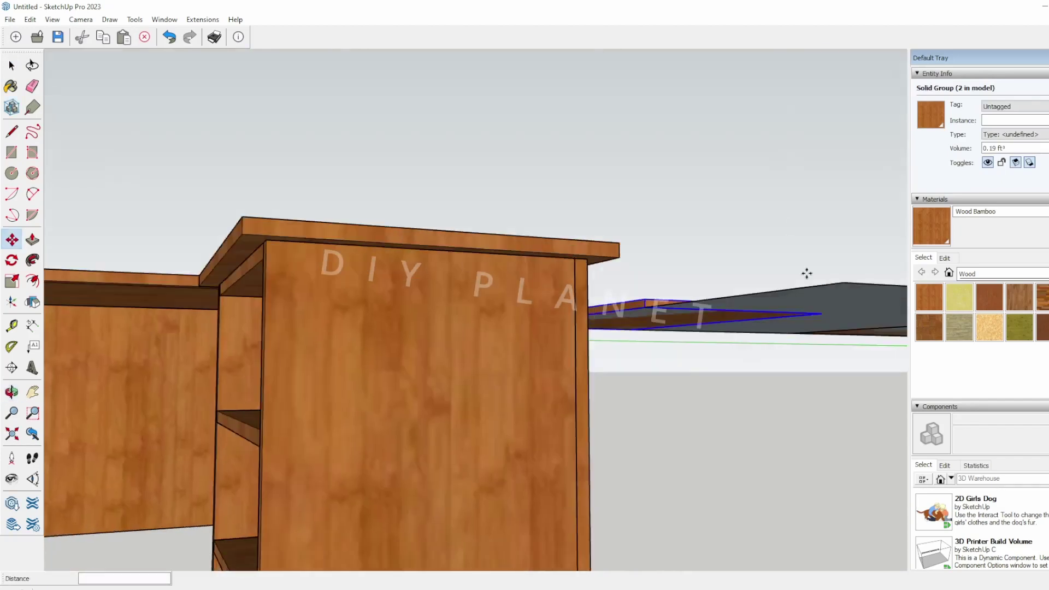
Step: Try to extrude the 4 by 8 ft rectangle downward by a distance of 1.6
{"action": "scroll", "coordinate": [813, 303], "scroll_direction": "up", "scroll_amount": 2}
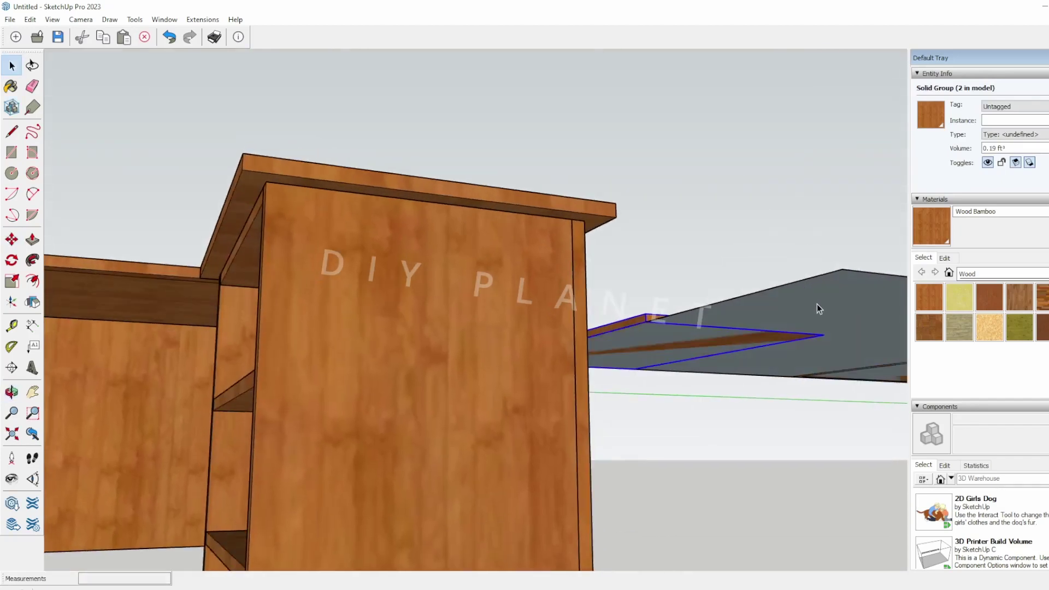
{"action": "key", "text": "p"}
{"action": "left_click", "coordinate": [840, 310]}
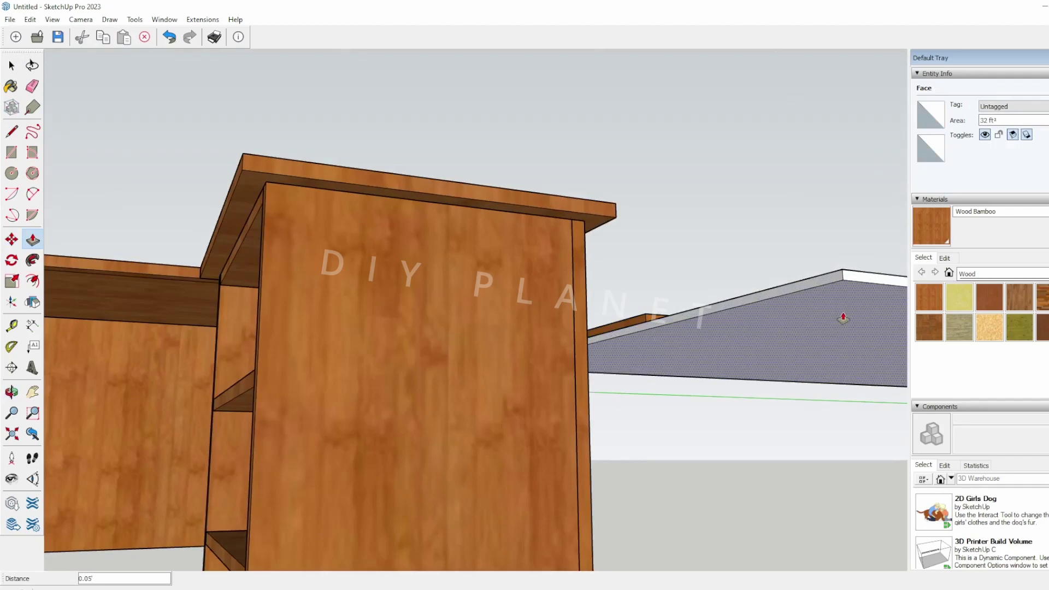
{"action": "type", "text": "1.6"}
{"action": "key", "text": "Return"}
{"action": "key", "text": "space"}
{"action": "key", "text": "ctrl+z"}
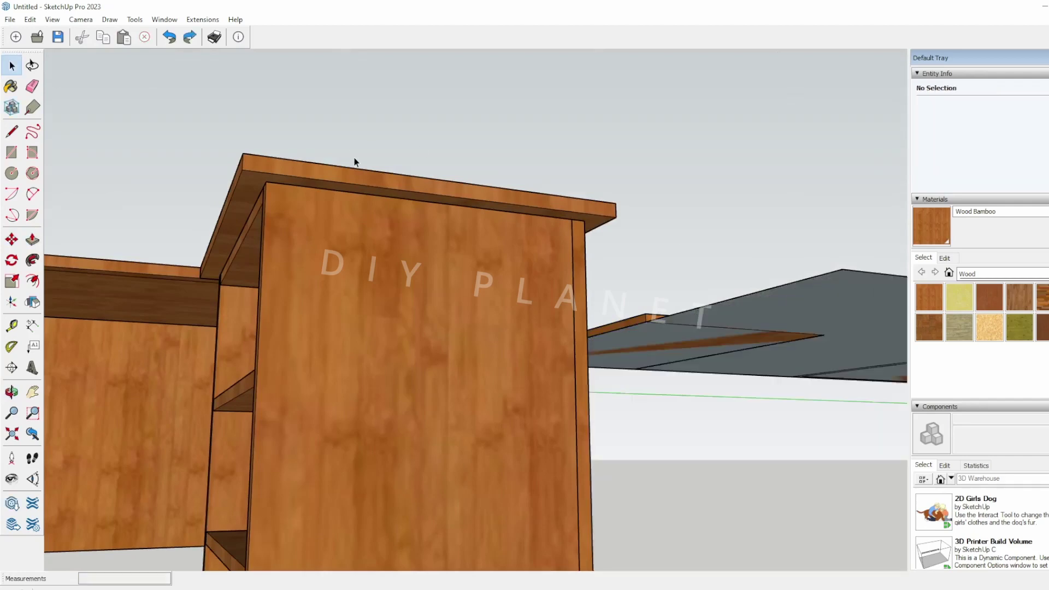
Step: Set the model's length unit to inches
{"action": "left_click", "coordinate": [158, 19]}
{"action": "left_click", "coordinate": [173, 75]}
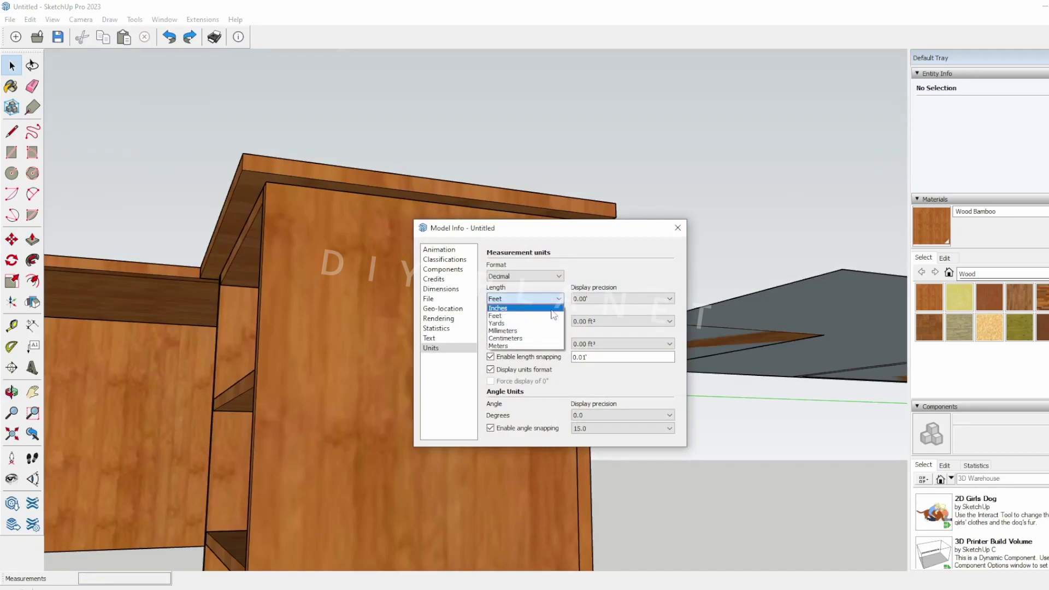
{"action": "left_click", "coordinate": [560, 309]}
{"action": "left_click", "coordinate": [678, 228]}
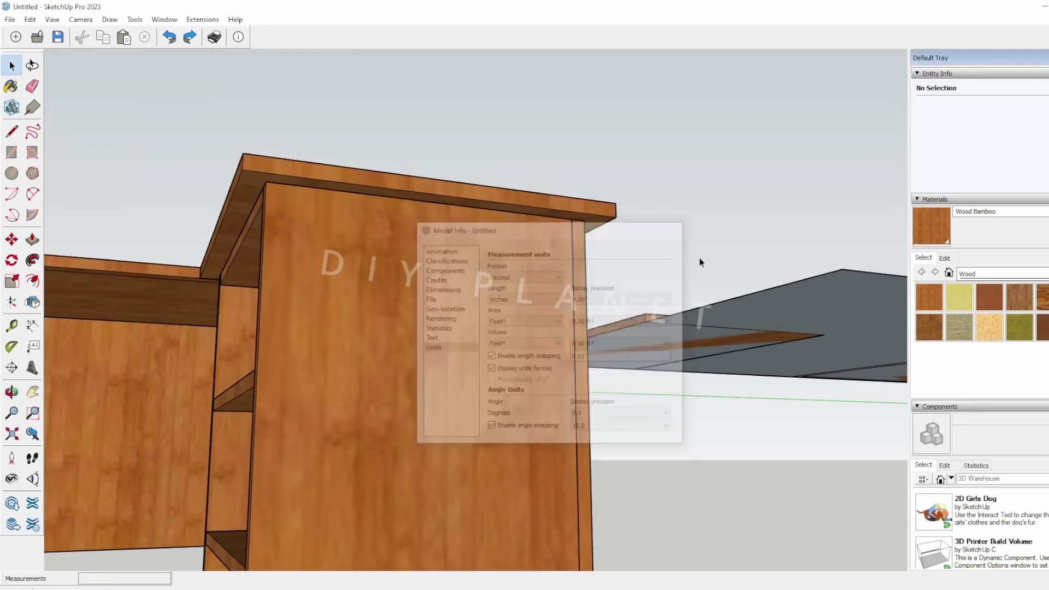
Step: Extrude the 4 by 8 ft rectangle downward into a thin sheet
{"action": "left_click", "coordinate": [829, 315]}
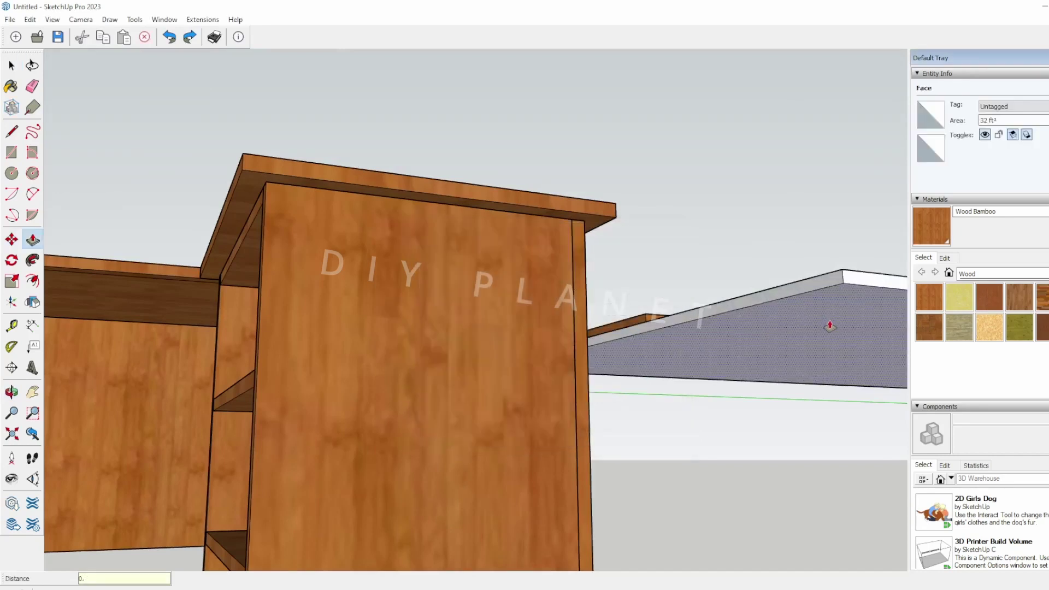
{"action": "key", "text": "Return"}
{"action": "key", "text": "space"}
Step: Select all faces and edges of the extruded 4 by 8 ft sheet and make them a group
{"action": "triple_click", "coordinate": [834, 330]}
{"action": "scroll", "coordinate": [756, 408], "scroll_direction": "down", "scroll_amount": 3}
{"action": "middle_click_drag", "start_coordinate": [779, 500], "coordinate": [825, 323]}
{"action": "triple_click", "coordinate": [825, 322]}
{"action": "right_click", "coordinate": [825, 344]}
{"action": "left_click", "coordinate": [886, 444]}
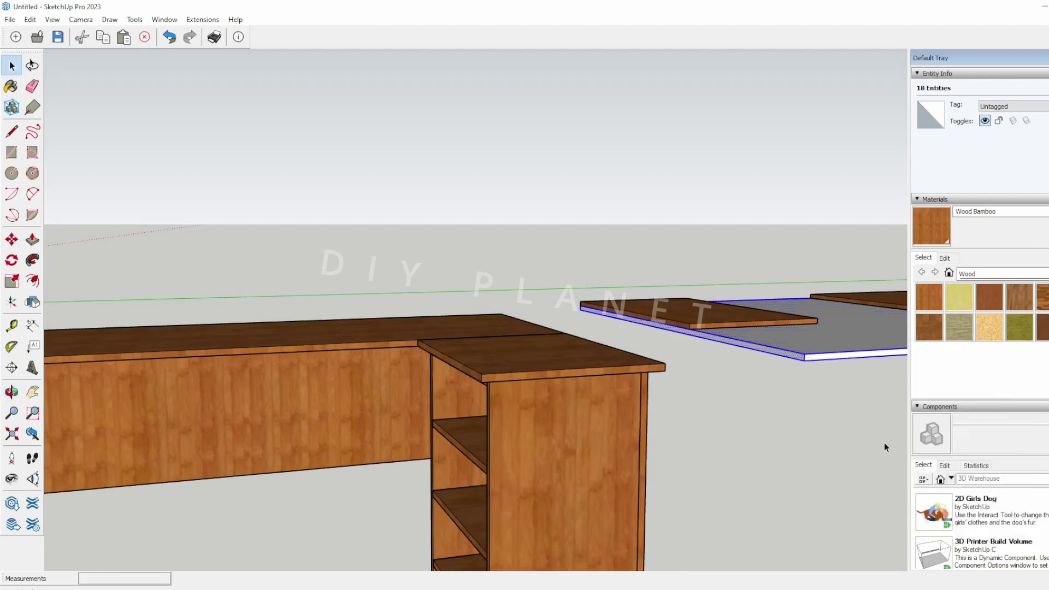
{"action": "left_click", "coordinate": [707, 391]}
Step: Undo the extrusion of the 4 by 8 ft sheet and redo it
{"action": "middle_click_drag", "start_coordinate": [706, 392], "coordinate": [590, 444]}
{"action": "scroll", "coordinate": [637, 409], "scroll_direction": "down", "scroll_amount": 5}
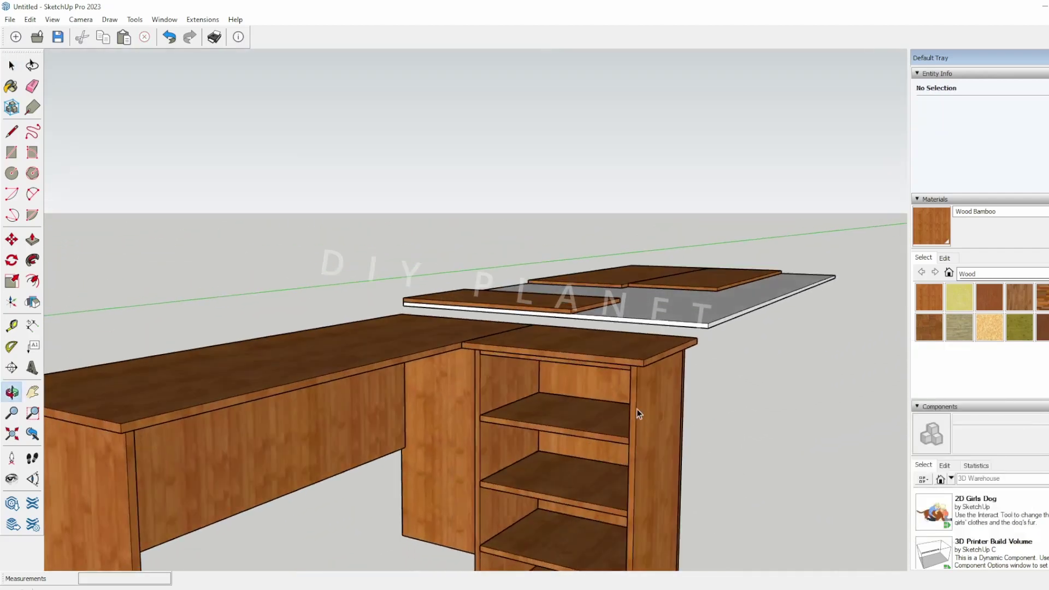
{"action": "mouse_move", "coordinate": [642, 416]}
{"action": "middle_mouse_down"}
{"action": "mouse_move", "coordinate": [566, 428]}
{"action": "mouse_move", "coordinate": [731, 413]}
{"action": "mouse_move", "coordinate": [569, 470]}
{"action": "middle_mouse_up"}
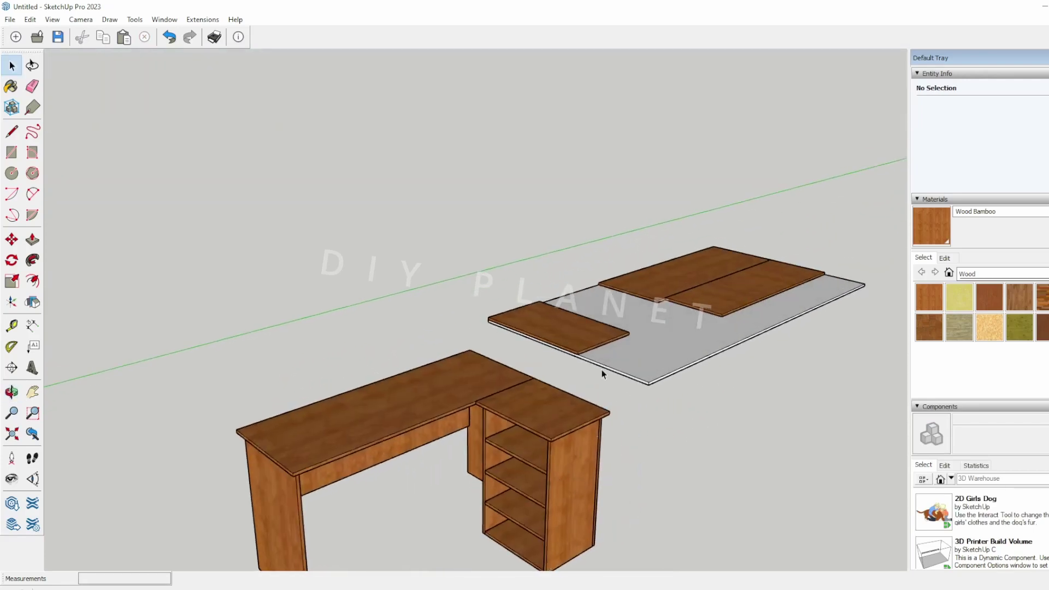
{"action": "left_click", "coordinate": [571, 333]}
{"action": "key", "text": "ctrl+z"}
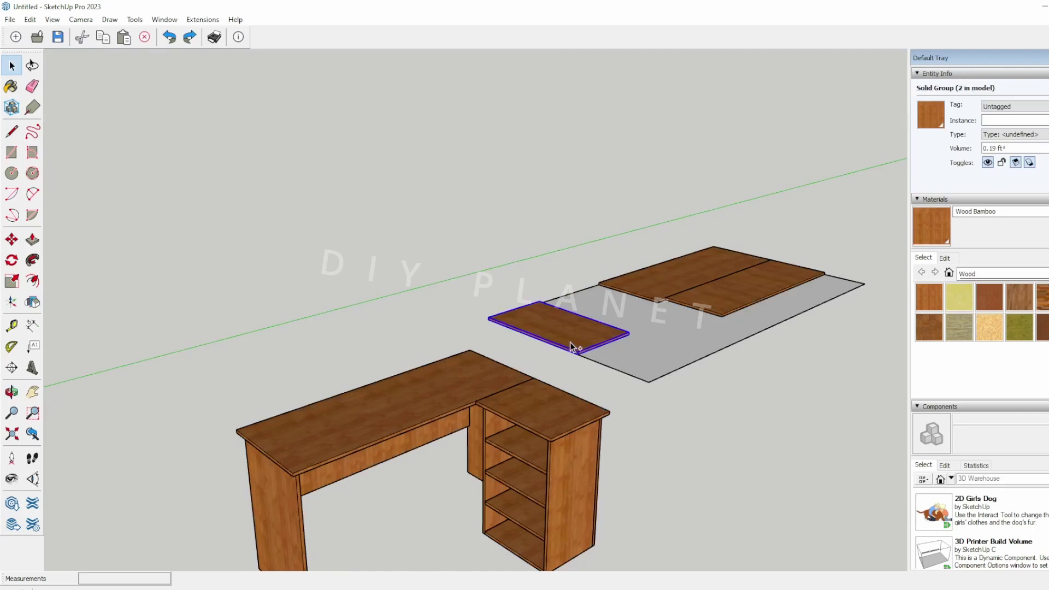
{"action": "key", "text": "ctrl+y"}
{"action": "middle_click_drag", "start_coordinate": [593, 385], "coordinate": [621, 365]}
{"action": "key", "text": "ctrl+y"}
{"action": "triple_click", "coordinate": [642, 353]}
{"action": "left_click", "coordinate": [609, 405]}
Step: Remove the leg panel copy from the sheet and place a copy of the shelf unit's wide side panel upright there
{"action": "left_click", "coordinate": [564, 332]}
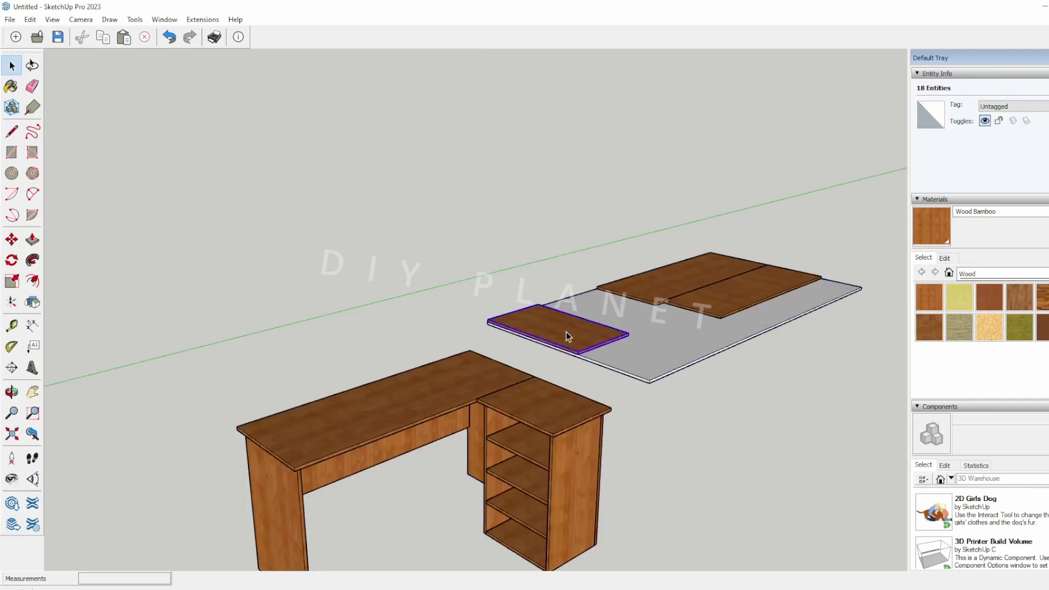
{"action": "middle_click_drag", "start_coordinate": [510, 411], "coordinate": [348, 444]}
{"action": "key", "text": "ctrl+c"}
{"action": "key", "text": "ctrl+v"}
{"action": "left_click", "coordinate": [624, 358]}
Step: Rotate the upright wide side panel copy by 90 degrees so that it lies flat
{"action": "middle_click_drag", "start_coordinate": [564, 391], "coordinate": [591, 316]}
{"action": "key", "text": "q"}
{"action": "middle_click_drag", "start_coordinate": [588, 330], "coordinate": [592, 287]}
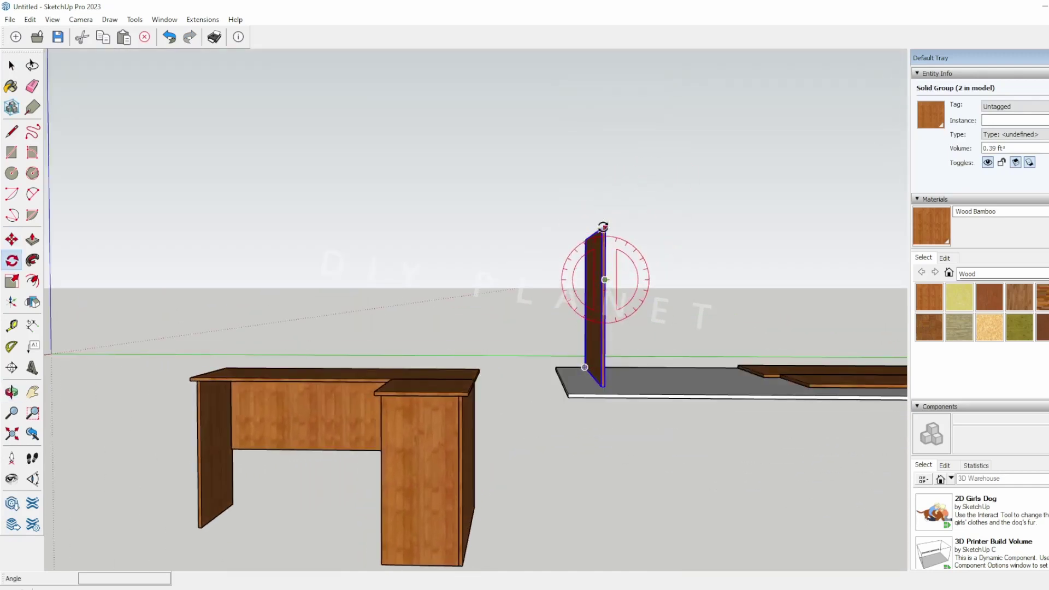
{"action": "left_click", "coordinate": [608, 226]}
{"action": "left_click", "coordinate": [705, 281]}
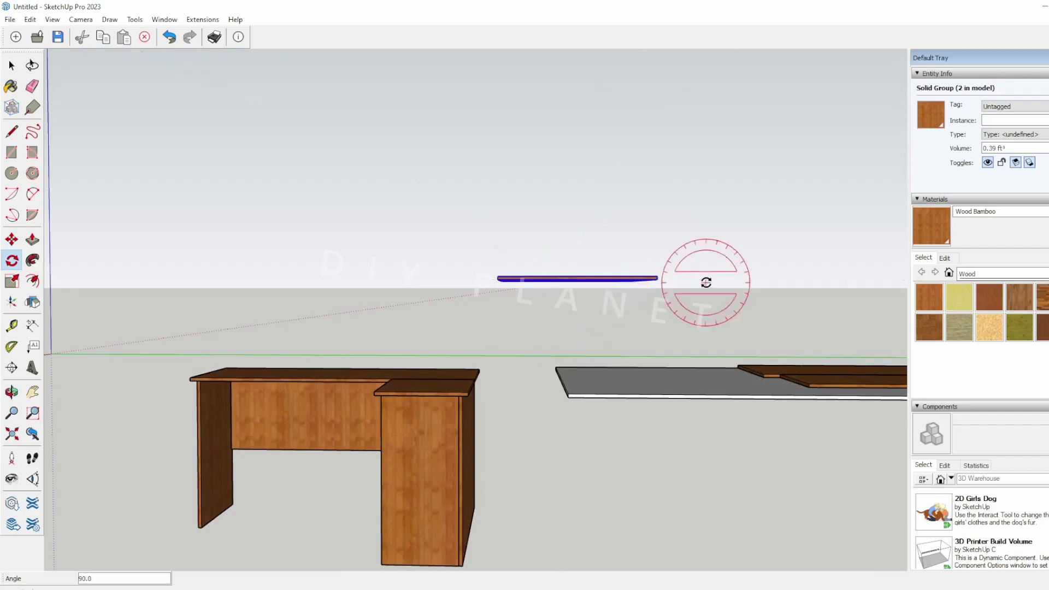
{"action": "middle_click_drag", "start_coordinate": [705, 281], "coordinate": [684, 486]}
{"action": "key", "text": "space"}
Step: Move the flat wide panel copy over the empty part of the 4 by 8 ft sheet
{"action": "middle_click_drag", "start_coordinate": [650, 232], "coordinate": [702, 312]}
{"action": "scroll", "coordinate": [807, 354], "scroll_direction": "down", "scroll_amount": 1}
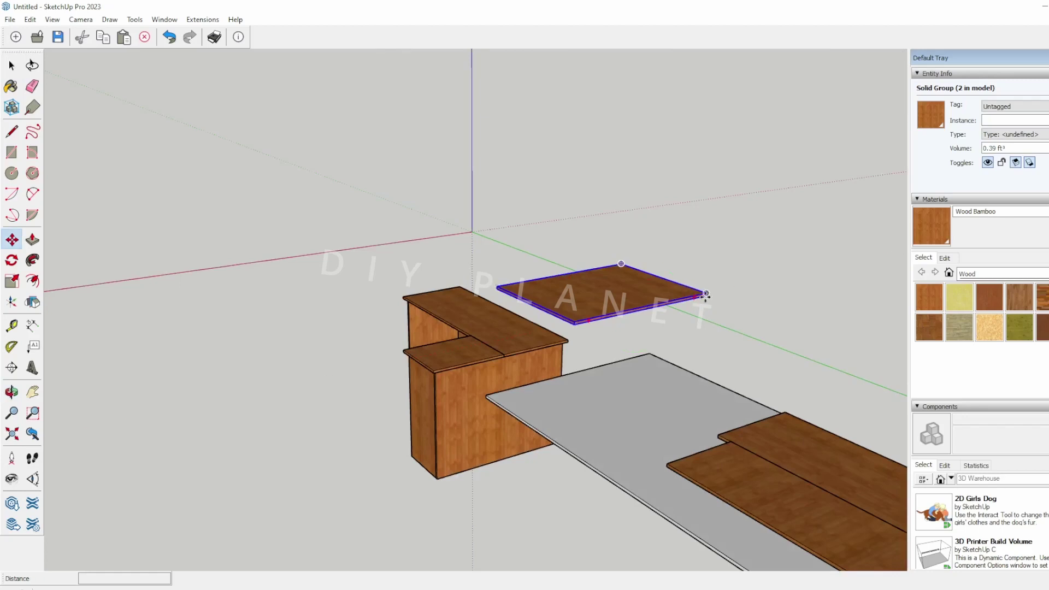
{"action": "left_click", "coordinate": [706, 296]}
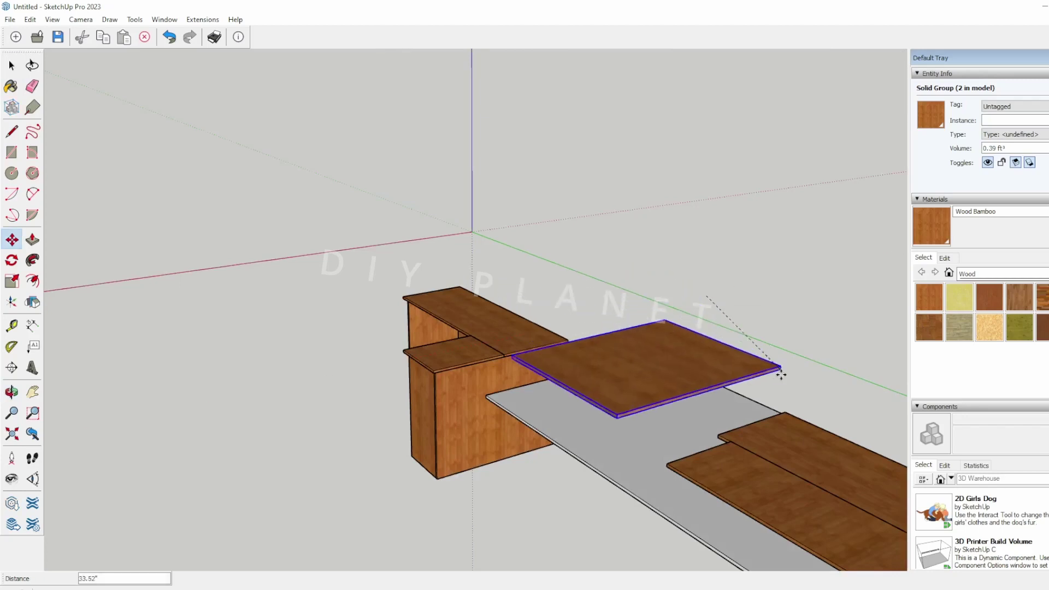
{"action": "left_click", "coordinate": [772, 422]}
{"action": "middle_click_drag", "start_coordinate": [773, 421], "coordinate": [304, 400]}
{"action": "left_click", "coordinate": [79, 361]}
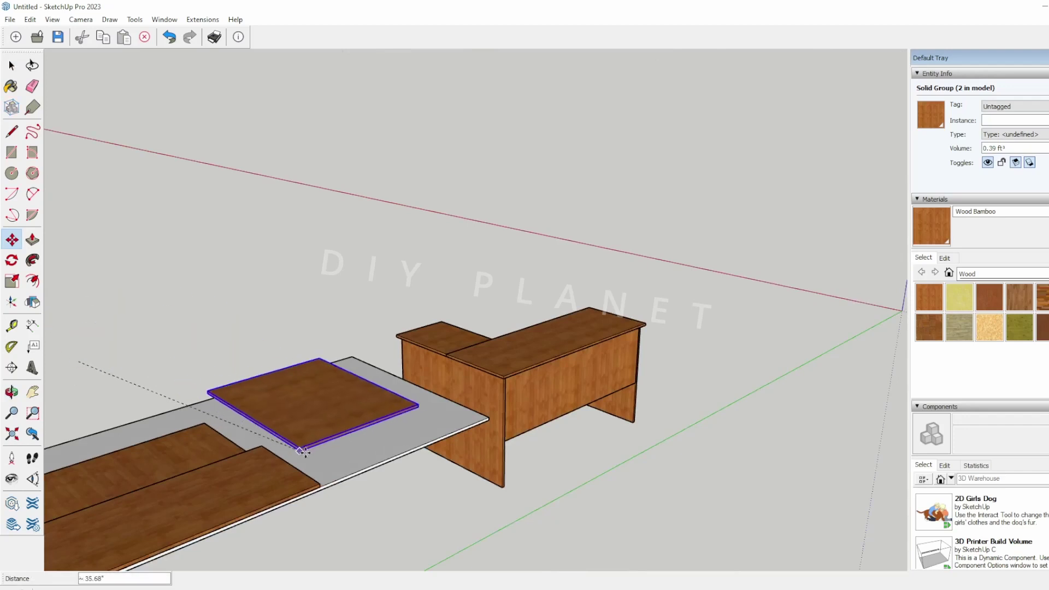
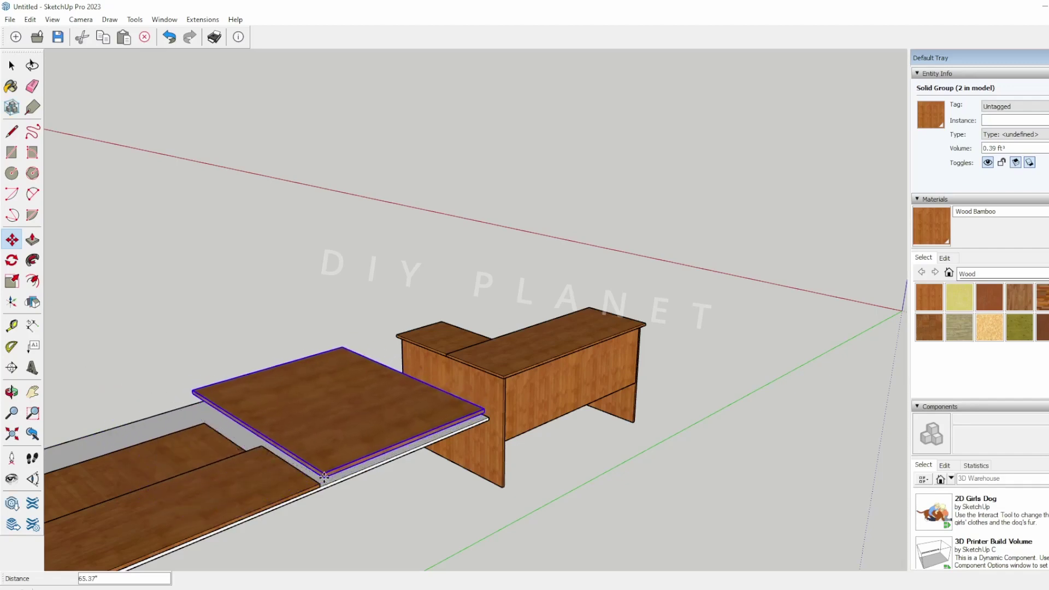
Step: Lower the wide panel copy onto the surface of the 4 by 8 ft sheet
{"action": "middle_click_drag", "start_coordinate": [327, 486], "coordinate": [326, 314]}
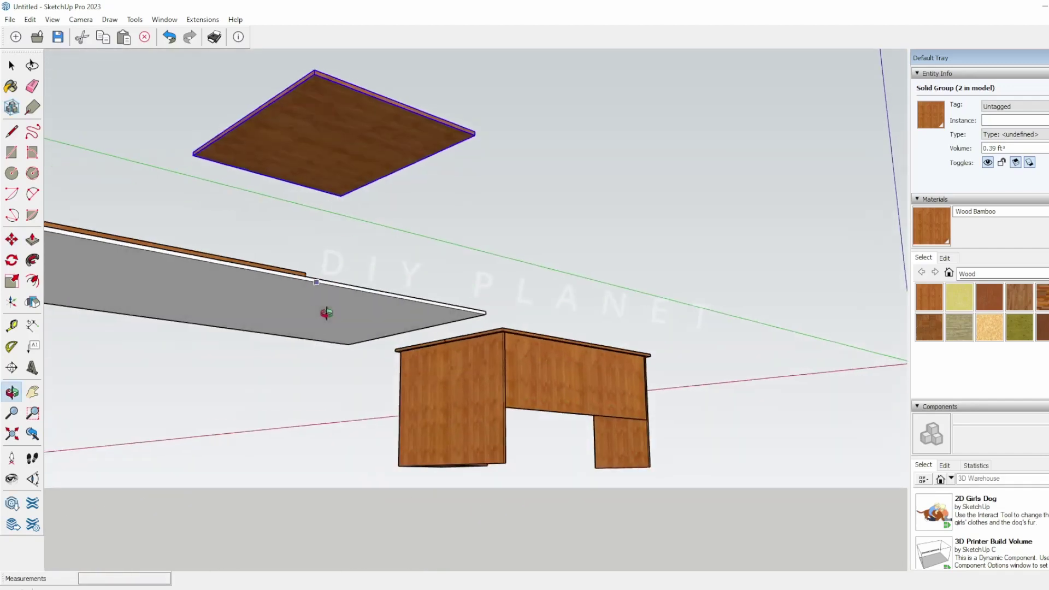
{"action": "left_click", "coordinate": [311, 71]}
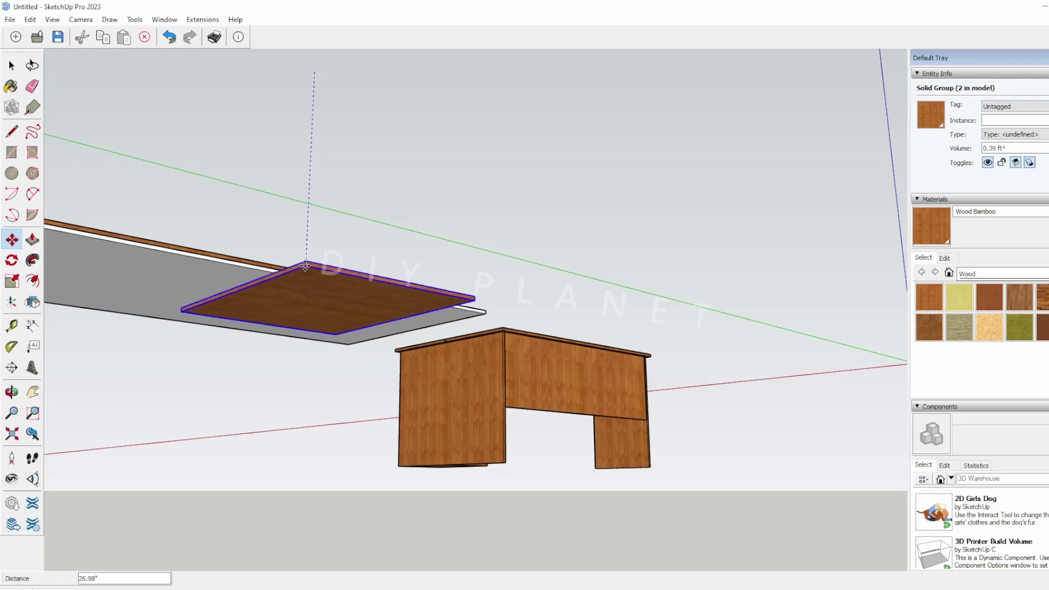
{"action": "middle_click_drag", "start_coordinate": [296, 192], "coordinate": [811, 337]}
{"action": "middle_click_drag", "start_coordinate": [464, 350], "coordinate": [648, 315]}
{"action": "scroll", "coordinate": [503, 240], "scroll_direction": "up", "scroll_amount": 3}
{"action": "middle_click_drag", "start_coordinate": [180, 377], "coordinate": [260, 183]}
{"action": "left_click", "coordinate": [290, 133]}
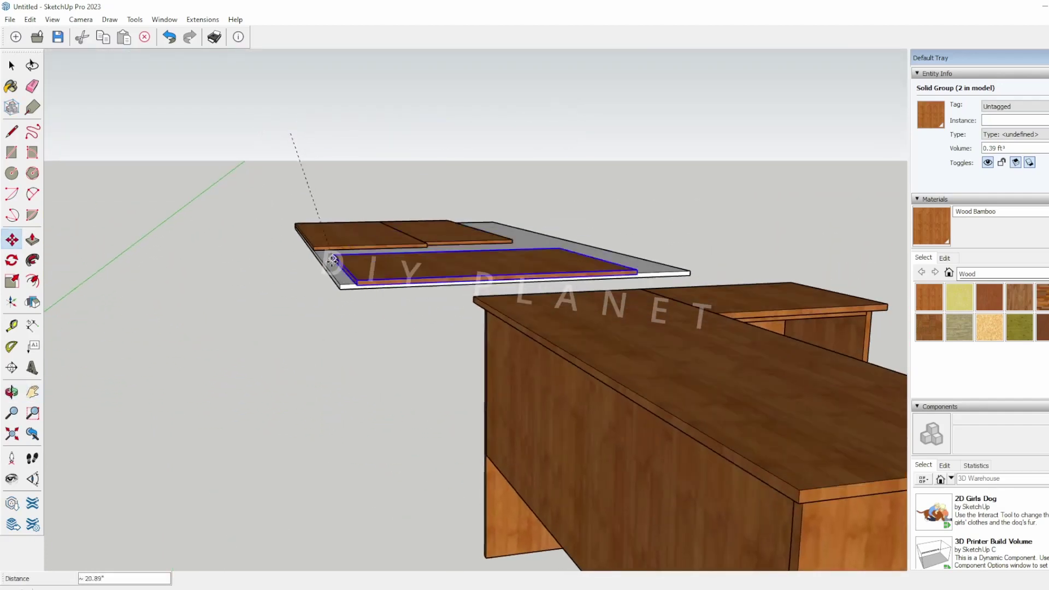
Step: Move the wide panel copy against the short end of the desktop copy, flush with the sheet's long edge
{"action": "middle_click_drag", "start_coordinate": [319, 254], "coordinate": [278, 353]}
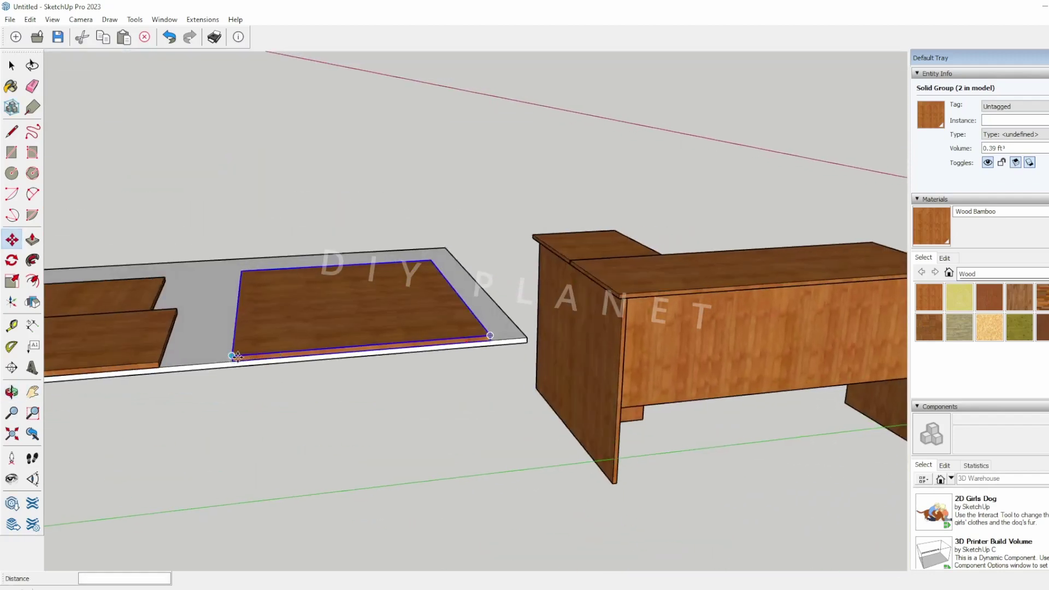
{"action": "left_click", "coordinate": [160, 363]}
{"action": "middle_click_drag", "start_coordinate": [160, 363], "coordinate": [501, 399]}
{"action": "middle_click_drag", "start_coordinate": [623, 305], "coordinate": [608, 393]}
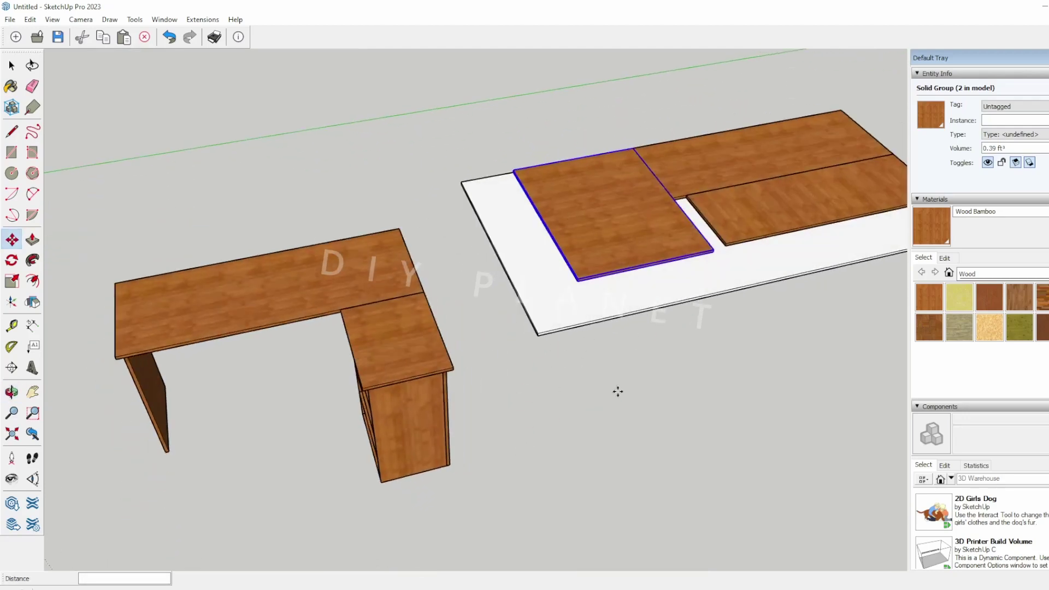
{"action": "middle_click_drag", "start_coordinate": [562, 401], "coordinate": [557, 311]}
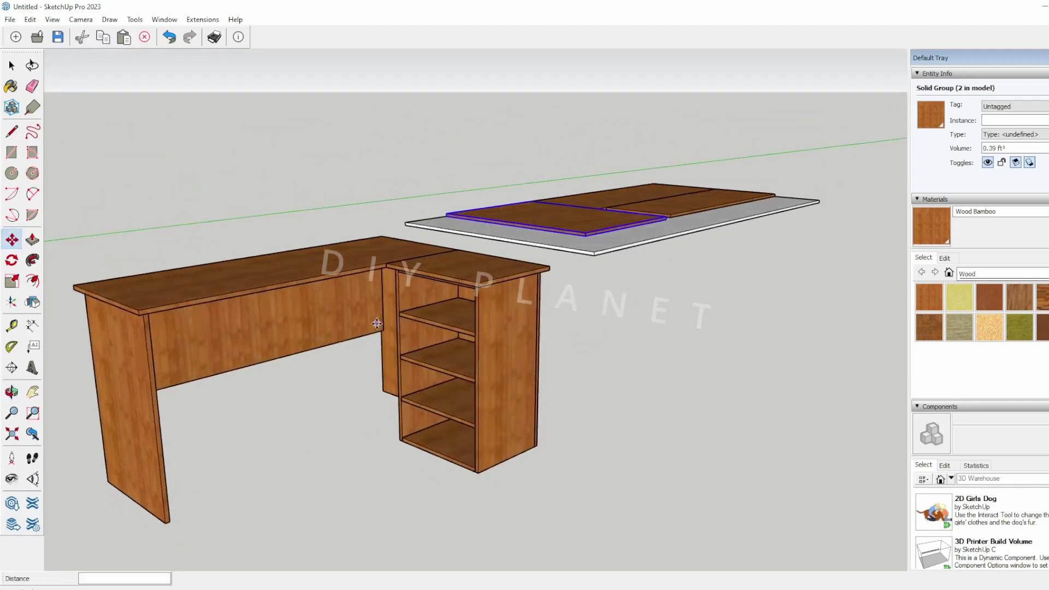
Step: Add the text label "top 1" to the long desktop of the assembled desk
{"action": "middle_click_drag", "start_coordinate": [579, 275], "coordinate": [65, 303]}
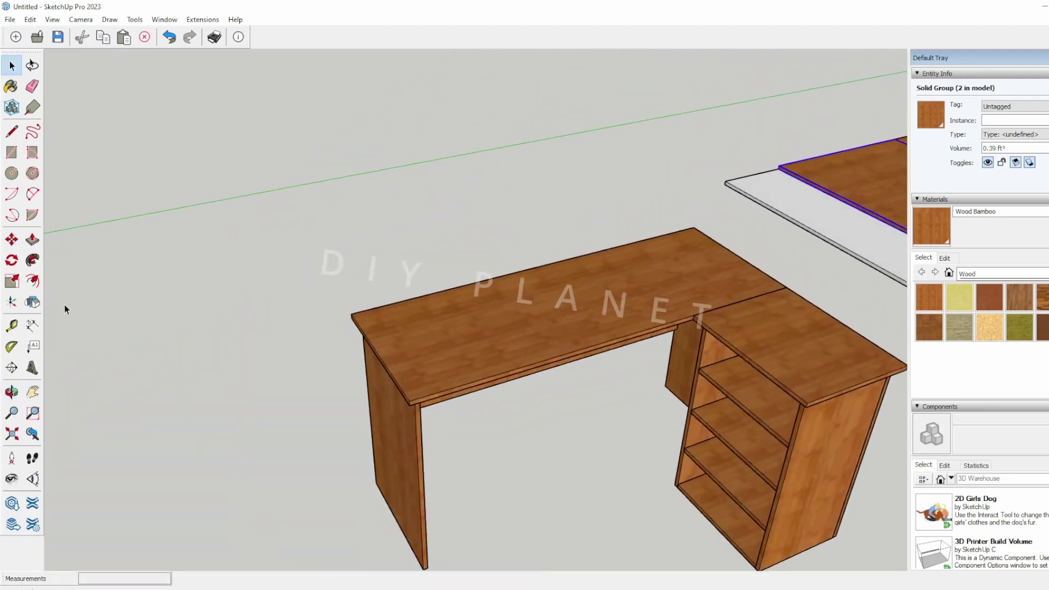
{"action": "double_click", "coordinate": [527, 319]}
{"action": "left_click", "coordinate": [538, 303]}
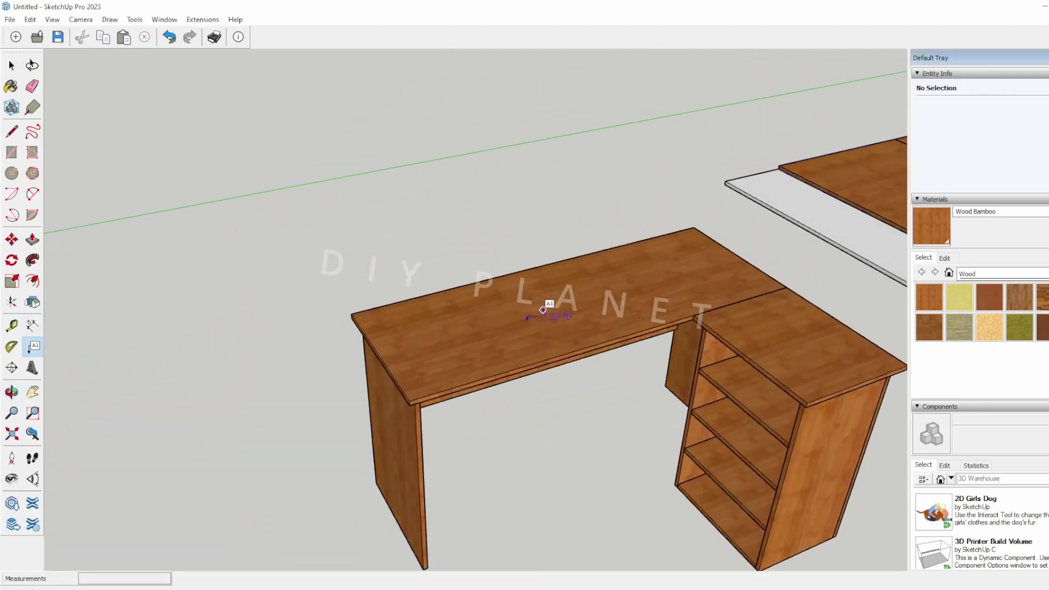
{"action": "type", "text": "top"}
{"action": "key", "text": "Return"}
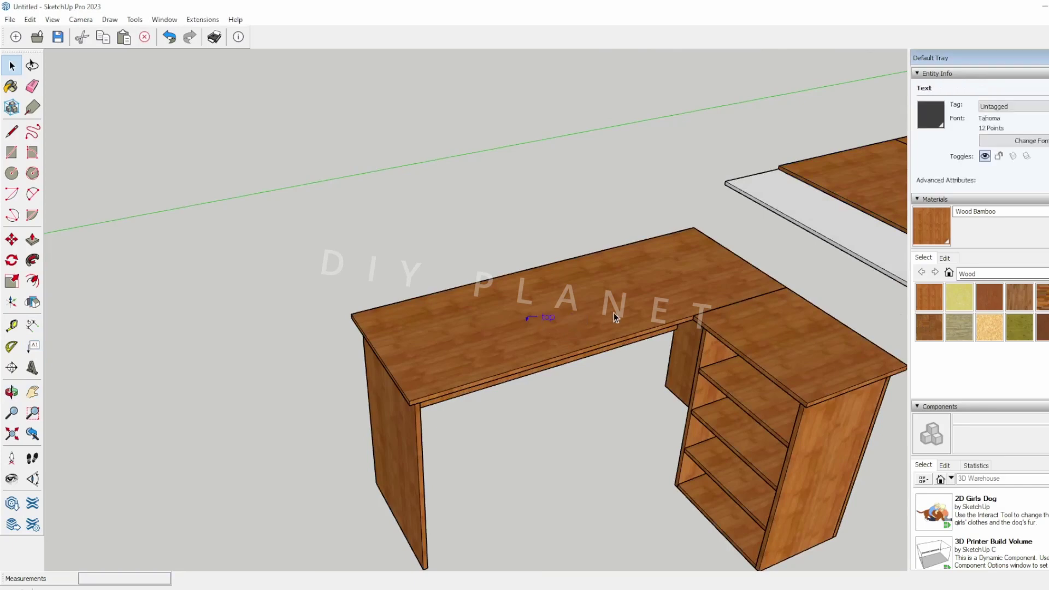
{"action": "left_click", "coordinate": [658, 270]}
{"action": "double_click", "coordinate": [546, 317]}
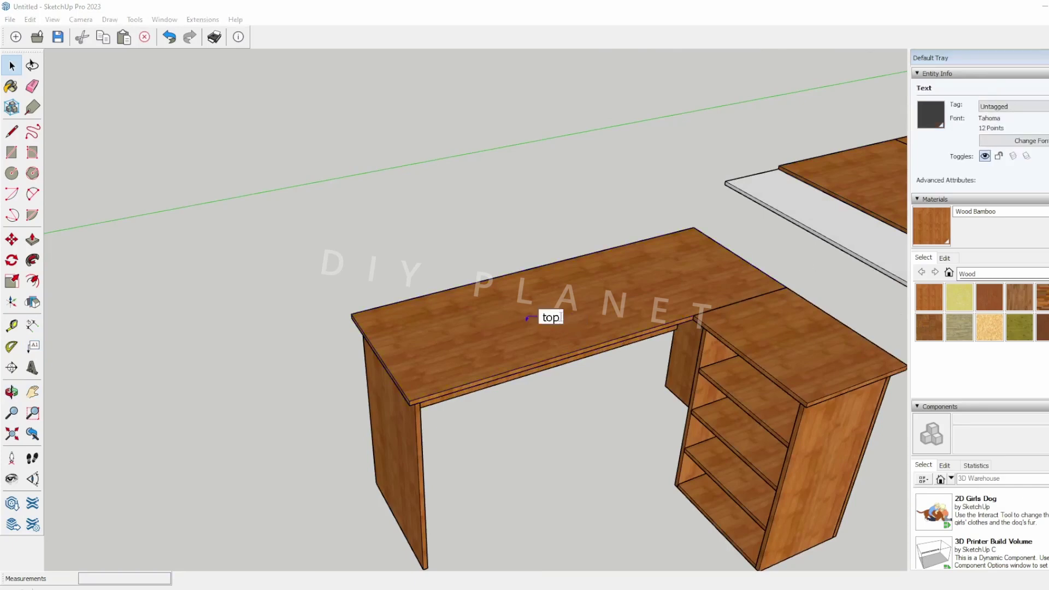
{"action": "key", "text": "Return"}
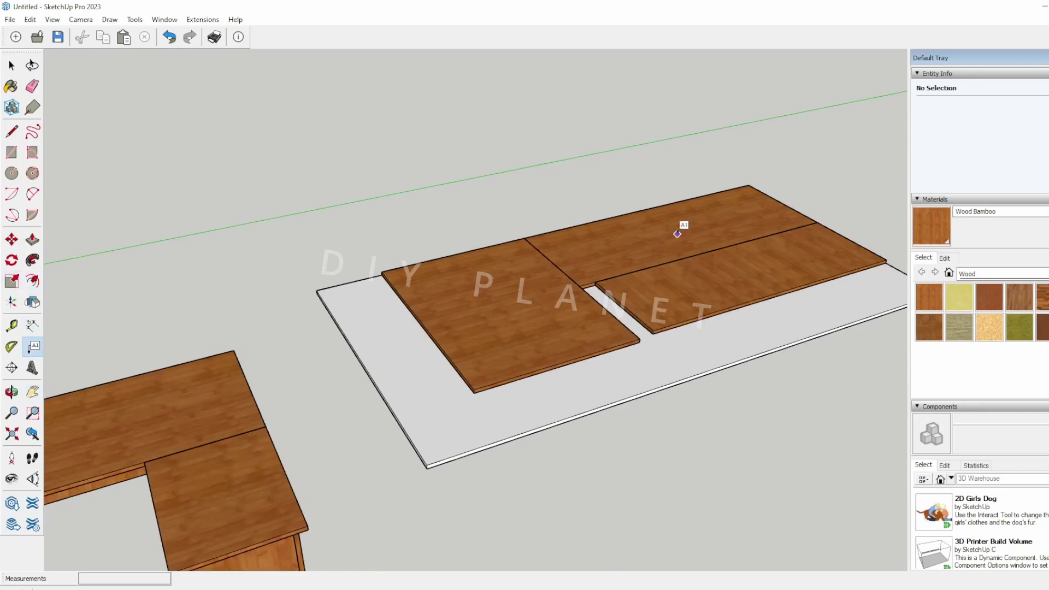
Step: Label the desktop copy on the sheet "top1" and the long panel copy beside it "bot"
{"action": "left_click", "coordinate": [672, 217]}
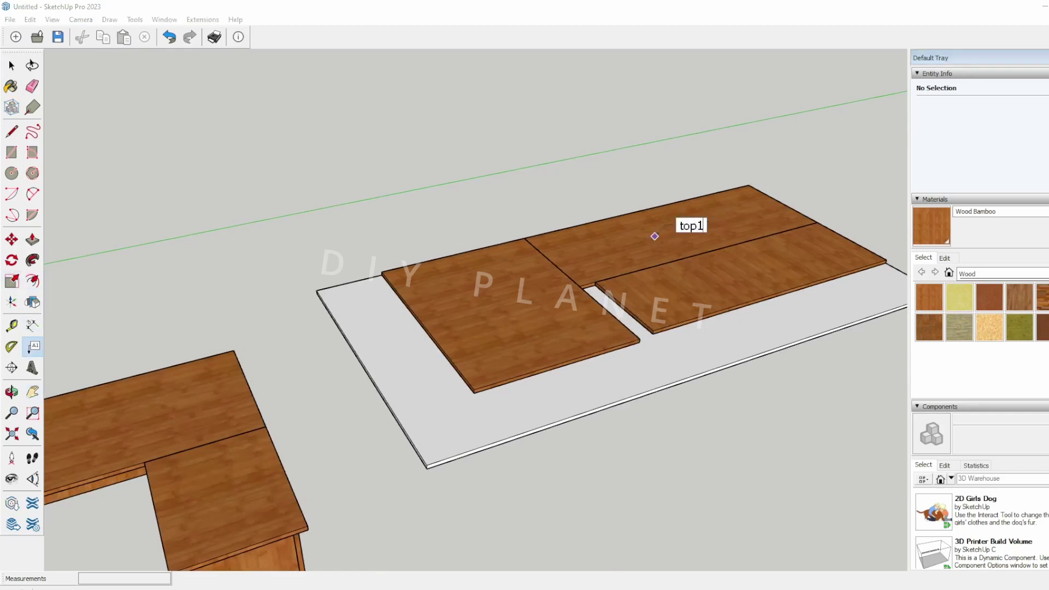
{"action": "key", "text": "Return"}
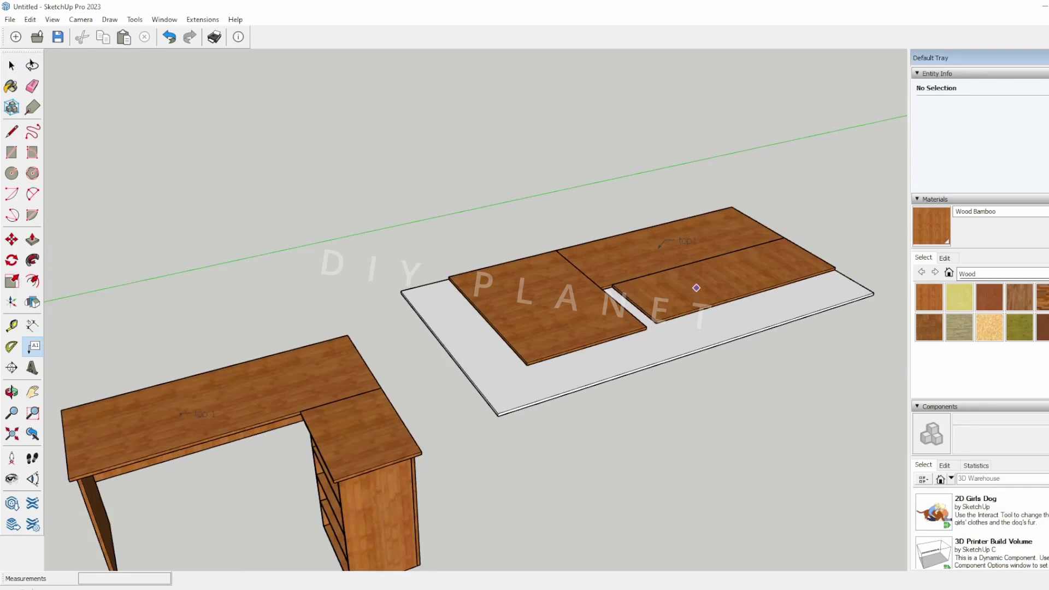
{"action": "left_click", "coordinate": [696, 286]}
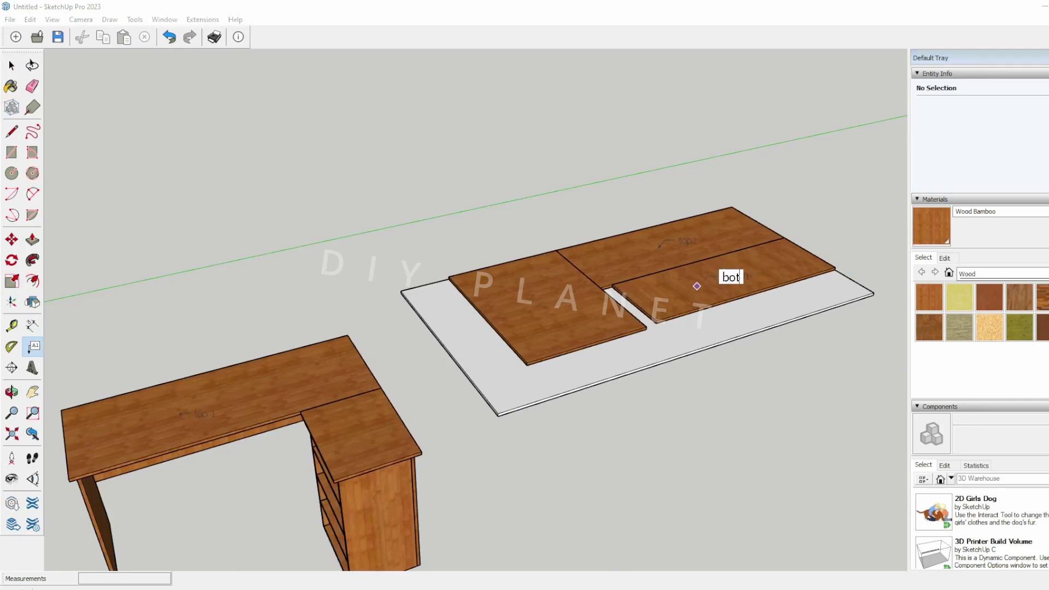
{"action": "key", "text": "Return"}
Step: Label the long upright back panel under the desktop of the assembled desk "bot"
{"action": "middle_click_drag", "start_coordinate": [219, 444], "coordinate": [699, 416]}
{"action": "left_click", "coordinate": [699, 448]}
{"action": "left_click", "coordinate": [718, 444]}
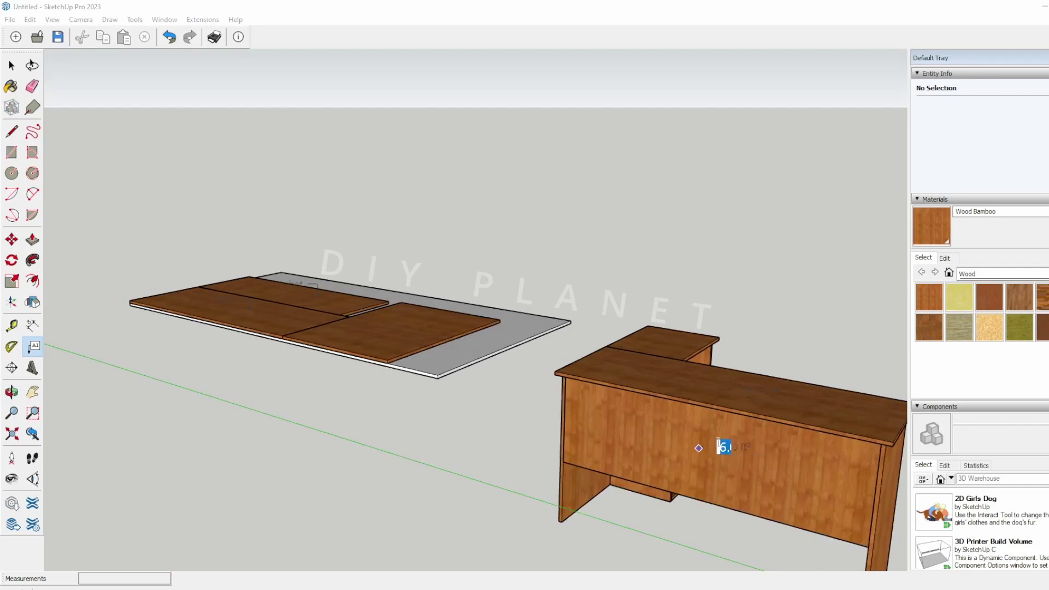
{"action": "key", "text": "Return"}
Step: Label the wide side panel of the desk's shelf unit and its flat copy on the sheet "right"
{"action": "middle_click_drag", "start_coordinate": [721, 434], "coordinate": [258, 426]}
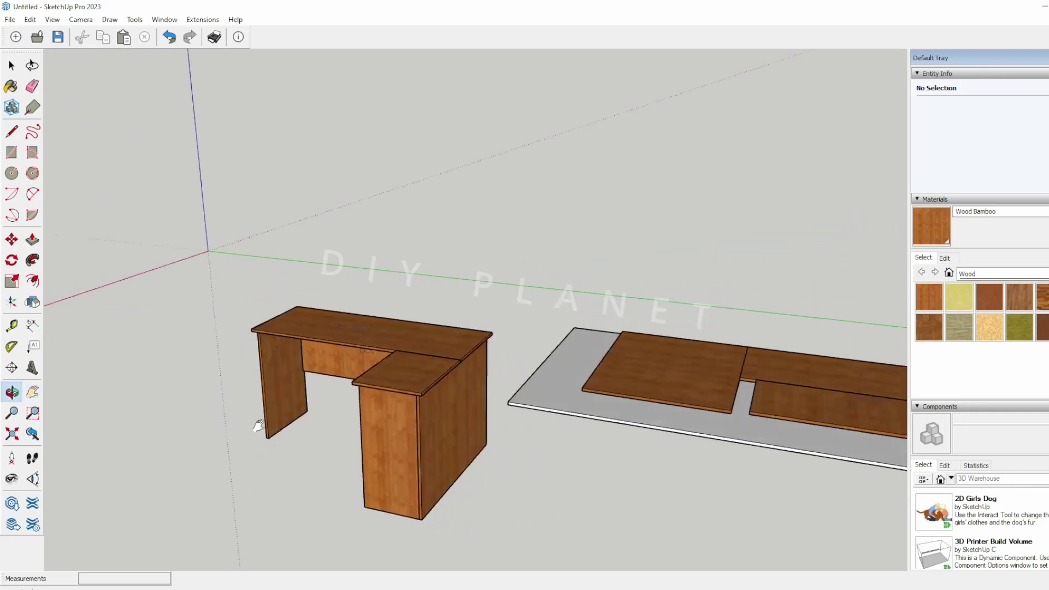
{"action": "left_click", "coordinate": [447, 402]}
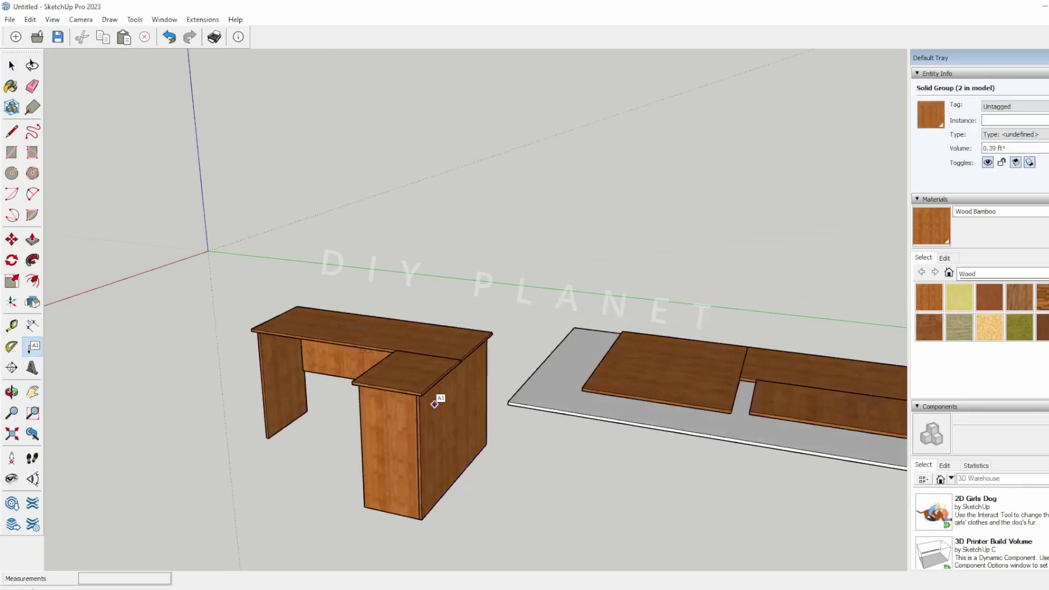
{"action": "double_click", "coordinate": [443, 406]}
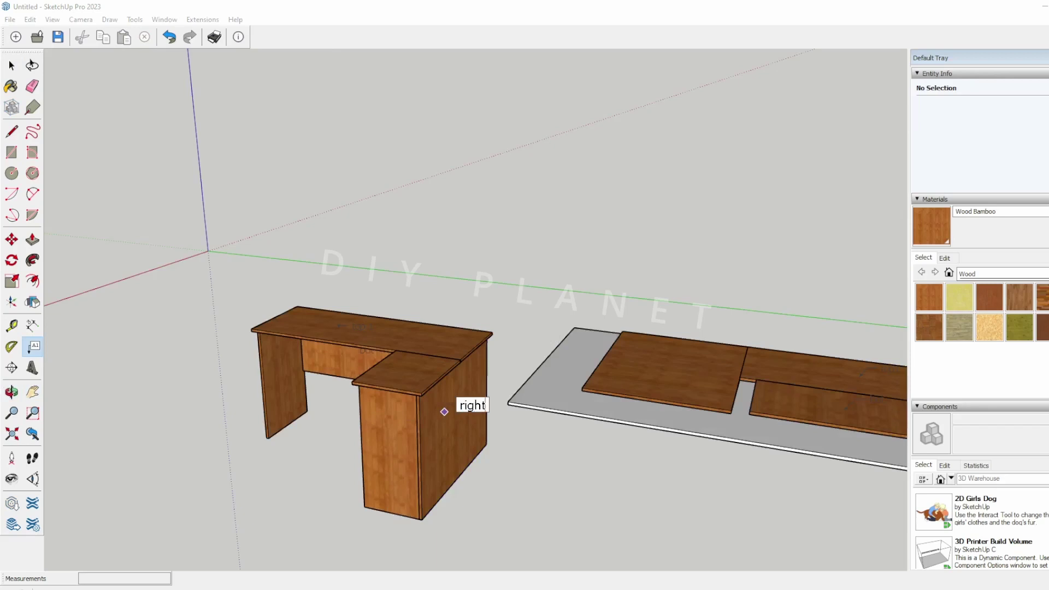
{"action": "left_click", "coordinate": [578, 350]}
{"action": "double_click", "coordinate": [659, 378]}
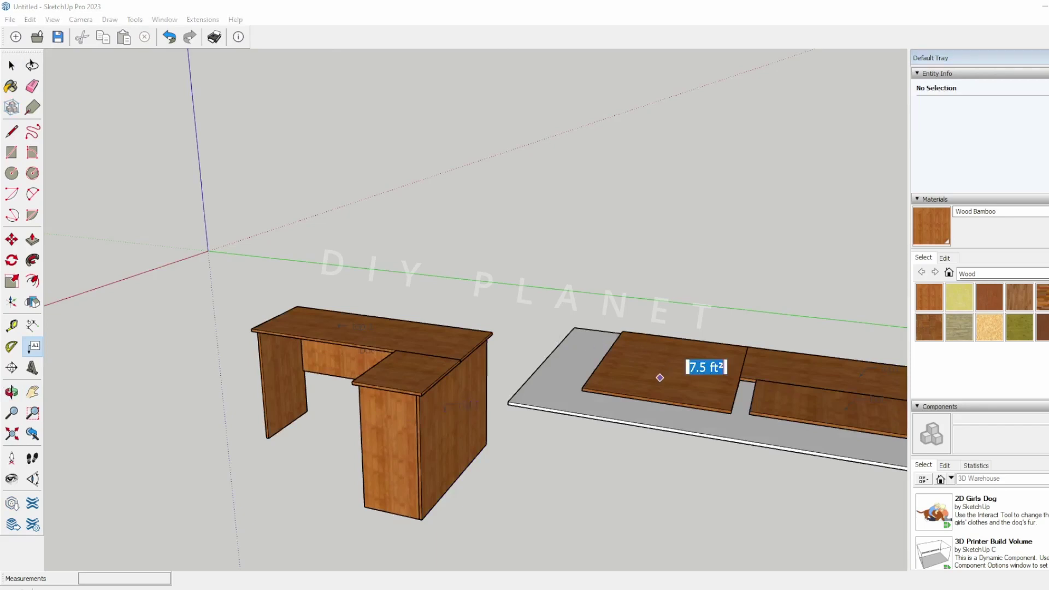
{"action": "left_click", "coordinate": [660, 378]}
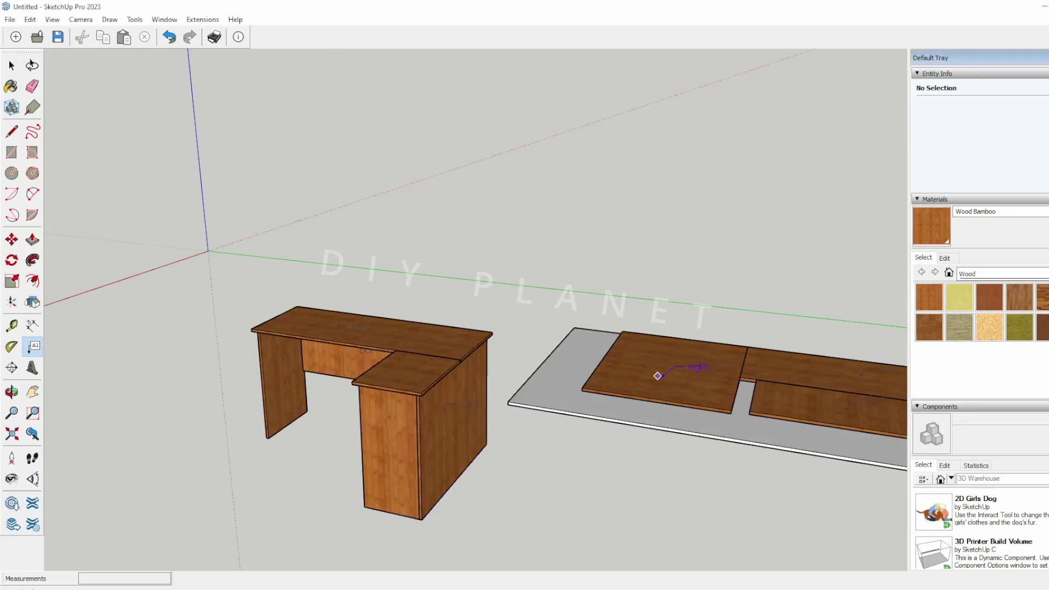
Step: Try placing a copy of the leg panel from the desktop's free end on the sheet, and delete the copy
{"action": "scroll", "coordinate": [660, 377], "scroll_direction": "down", "scroll_amount": 3}
{"action": "key", "text": "space"}
{"action": "middle_click_drag", "start_coordinate": [609, 477], "coordinate": [363, 394]}
{"action": "left_click", "coordinate": [234, 430]}
{"action": "key", "text": "ctrl+c"}
{"action": "key", "text": "ctrl+v"}
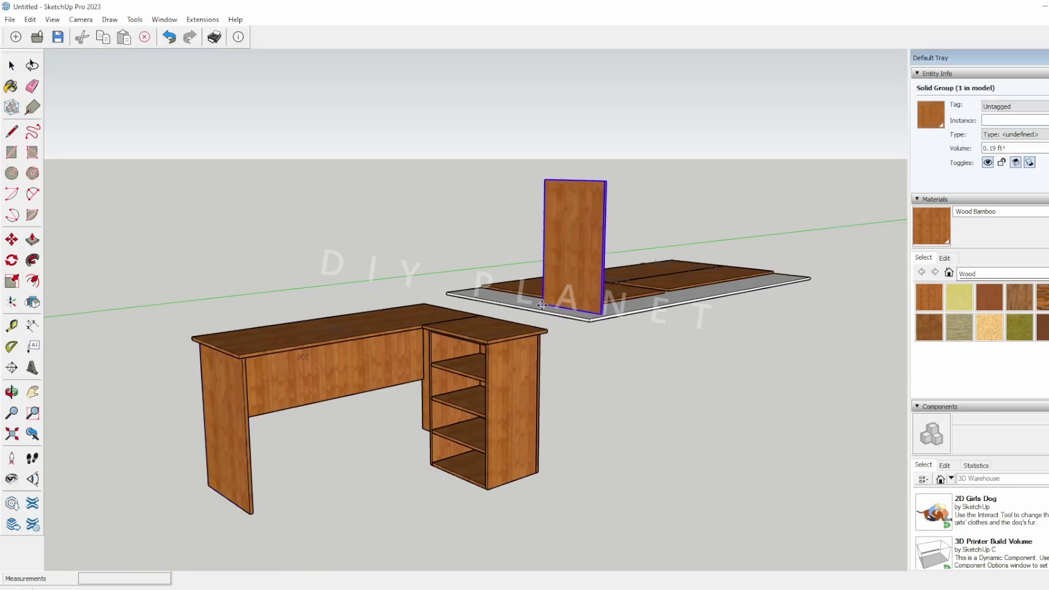
{"action": "middle_click_drag", "start_coordinate": [721, 322], "coordinate": [609, 473]}
{"action": "key", "text": "Delete"}
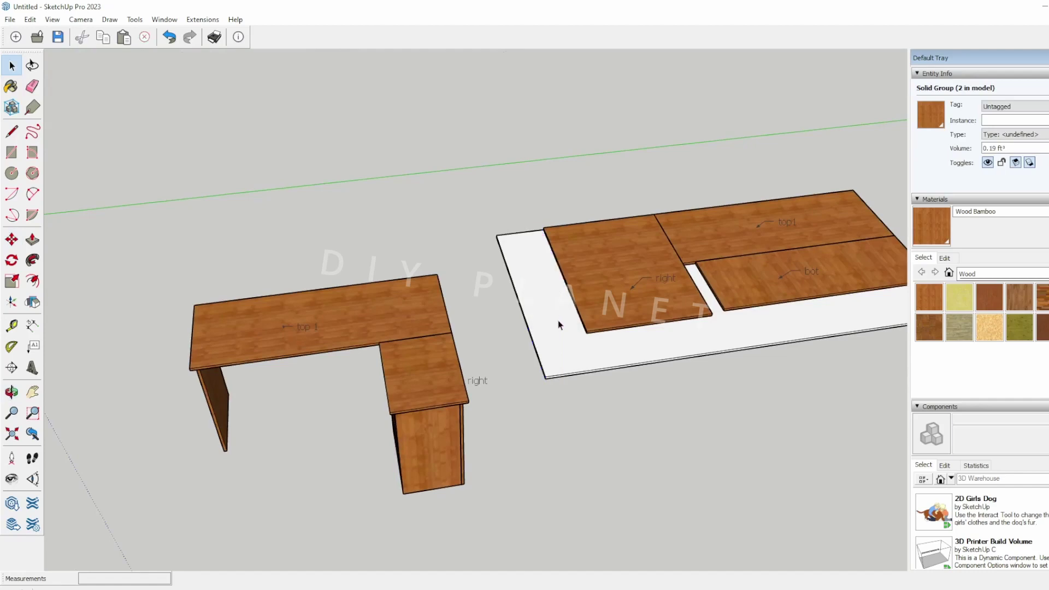
Step: Try placing a copy of a shelf on the empty end of the sheet, and delete the copy
{"action": "middle_click_drag", "start_coordinate": [475, 380], "coordinate": [393, 474]}
{"action": "left_click", "coordinate": [382, 484]}
{"action": "middle_click_drag", "start_coordinate": [328, 481], "coordinate": [408, 450]}
{"action": "left_click", "coordinate": [385, 454]}
{"action": "key", "text": "ctrl+c"}
{"action": "key", "text": "ctrl+v"}
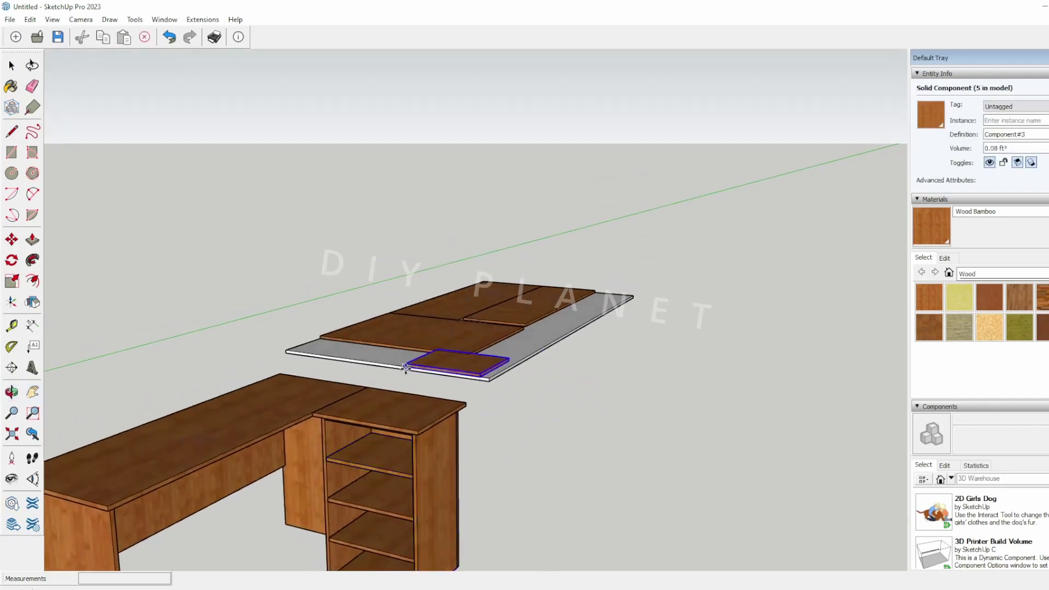
{"action": "left_click", "coordinate": [406, 366]}
{"action": "middle_click_drag", "start_coordinate": [406, 366], "coordinate": [413, 418]}
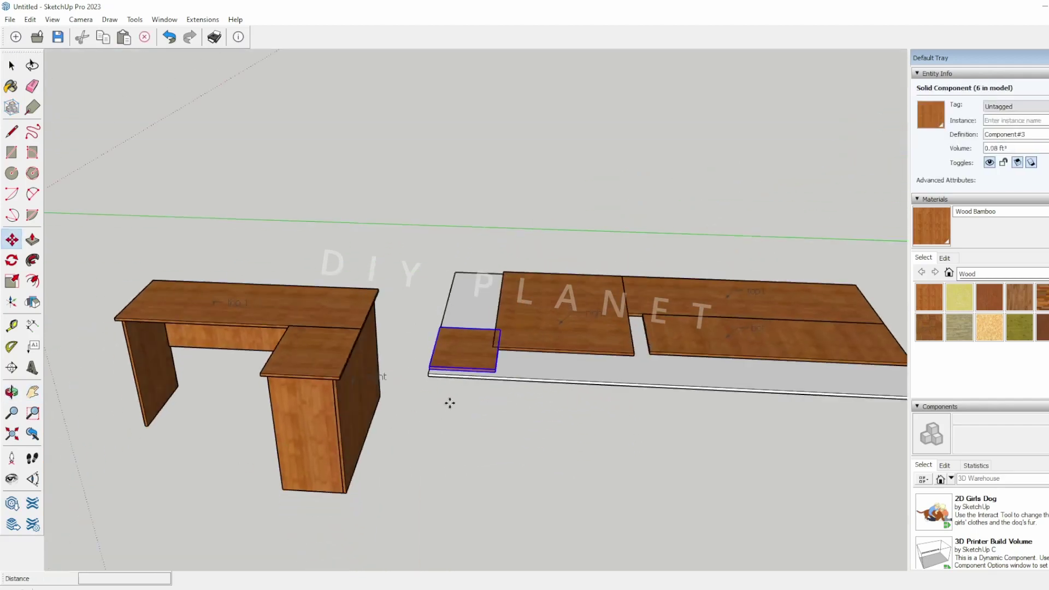
{"action": "key", "text": "Delete"}
Step: Place another shelf copy at the sheet's near corner and rotate it horizontally by a quarter turn
{"action": "middle_click_drag", "start_coordinate": [344, 417], "coordinate": [445, 445]}
{"action": "key", "text": "space"}
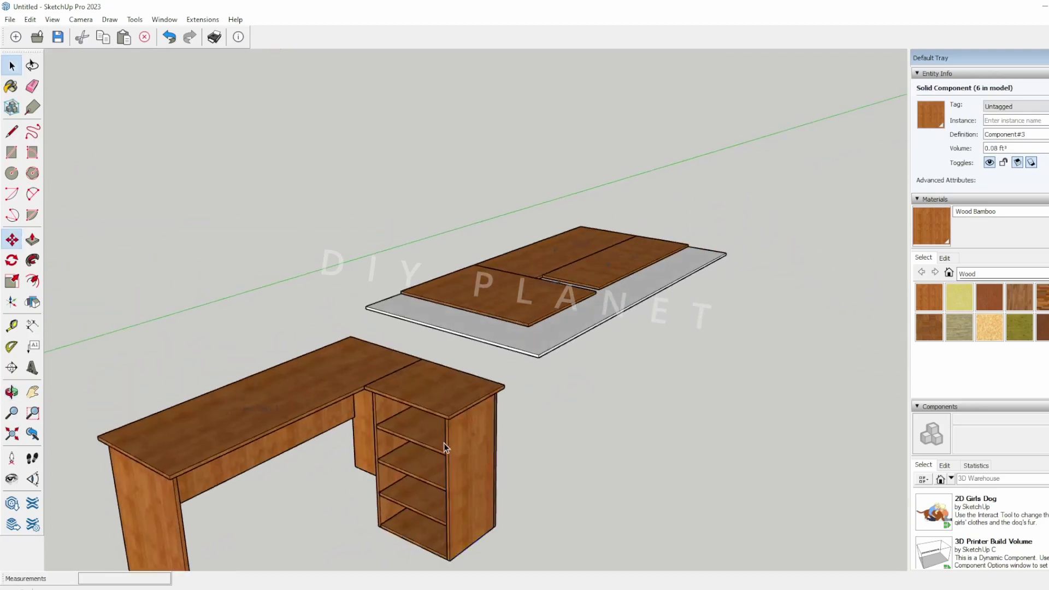
{"action": "key", "text": "m"}
{"action": "left_click", "coordinate": [424, 465], "text": "ctrl"}
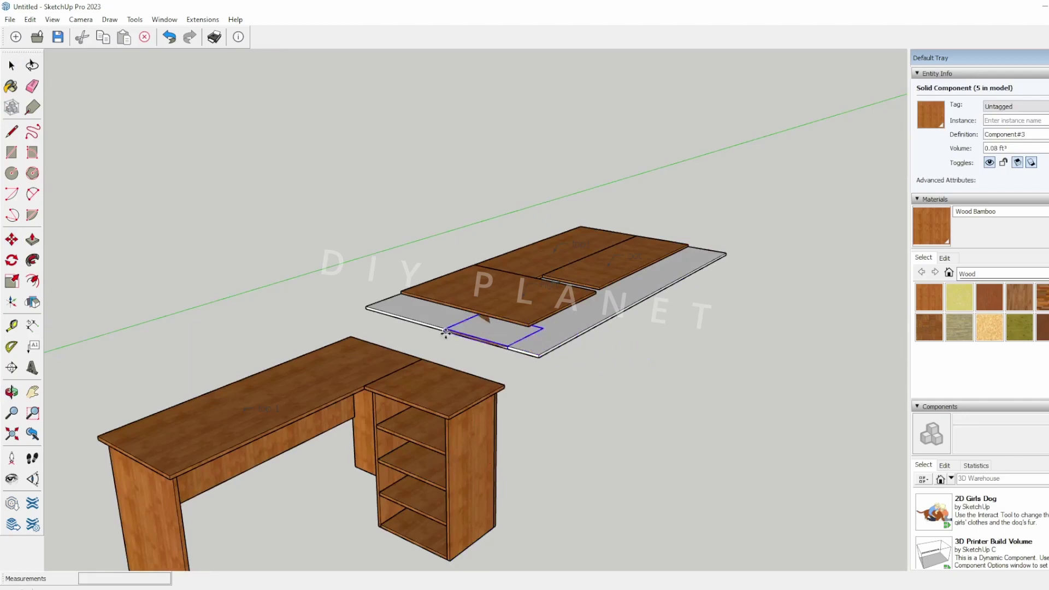
{"action": "left_click", "coordinate": [505, 339]}
{"action": "scroll", "coordinate": [650, 363], "scroll_direction": "up", "scroll_amount": 6}
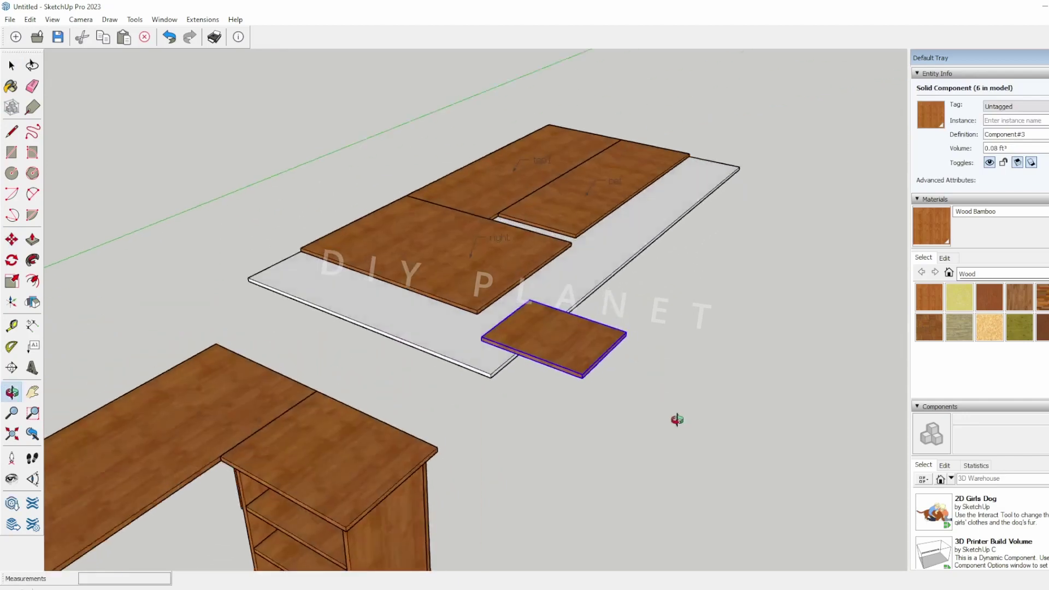
{"action": "key", "text": "q"}
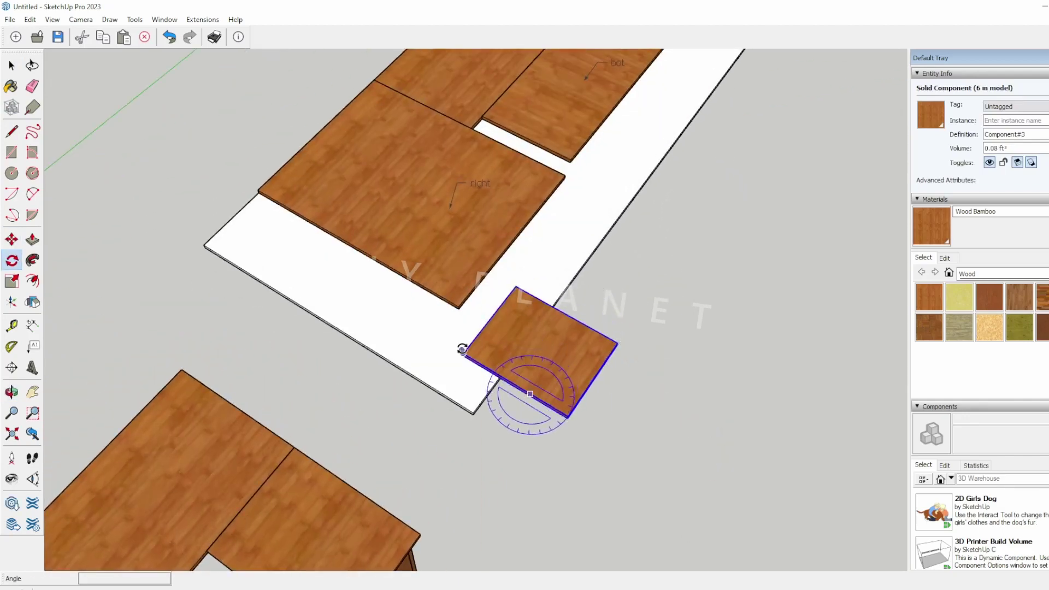
{"action": "left_click", "coordinate": [463, 350]}
{"action": "left_click", "coordinate": [618, 284]}
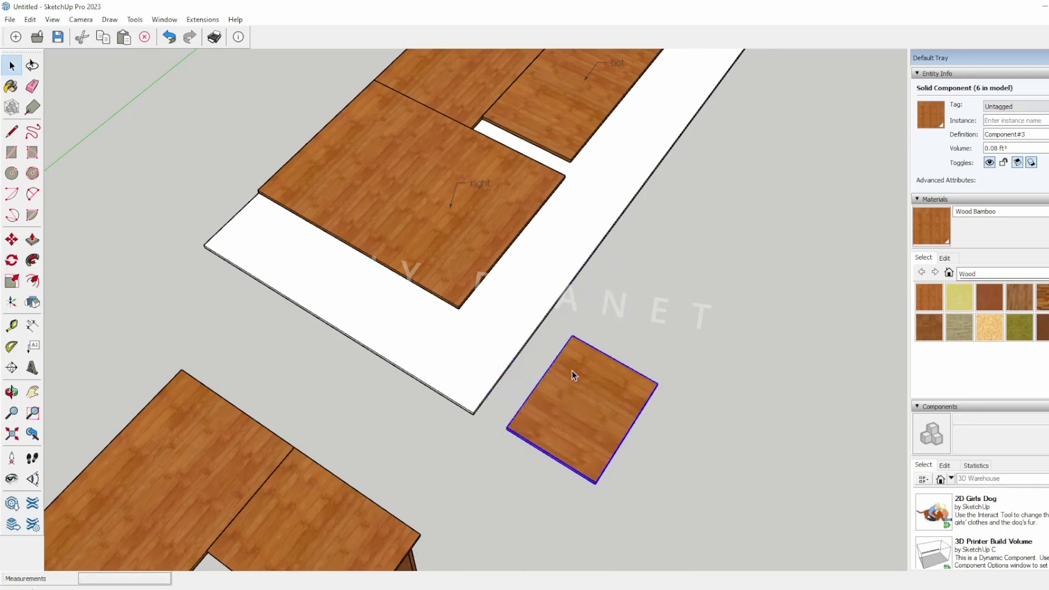
Step: Try moving the rotated shelf copy over the sheet, and delete the copy
{"action": "key", "text": "m"}
{"action": "left_click", "coordinate": [593, 390]}
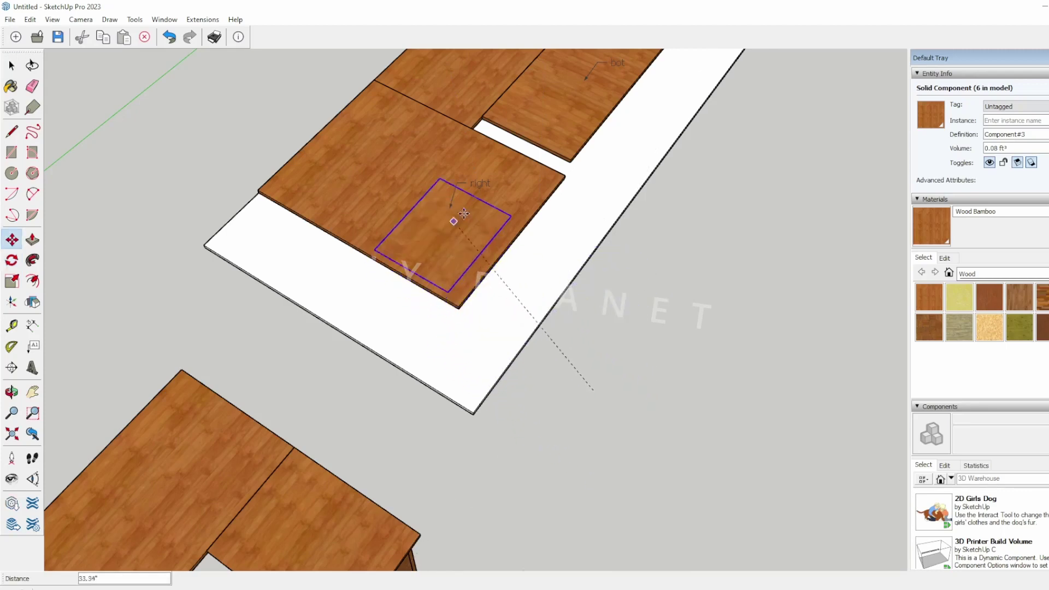
{"action": "key", "text": "space"}
{"action": "left_click", "coordinate": [516, 303]}
{"action": "key", "text": "Delete"}
Step: Copy the empty 4 by 8 ft sheet and place the copy beyond the first sheet's far short end
{"action": "scroll", "coordinate": [663, 403], "scroll_direction": "down", "scroll_amount": 3}
{"action": "middle_click_drag", "start_coordinate": [638, 377], "coordinate": [569, 386]}
{"action": "left_click", "coordinate": [569, 386]}
{"action": "key", "text": "ctrl+c"}
{"action": "key", "text": "ctrl+v"}
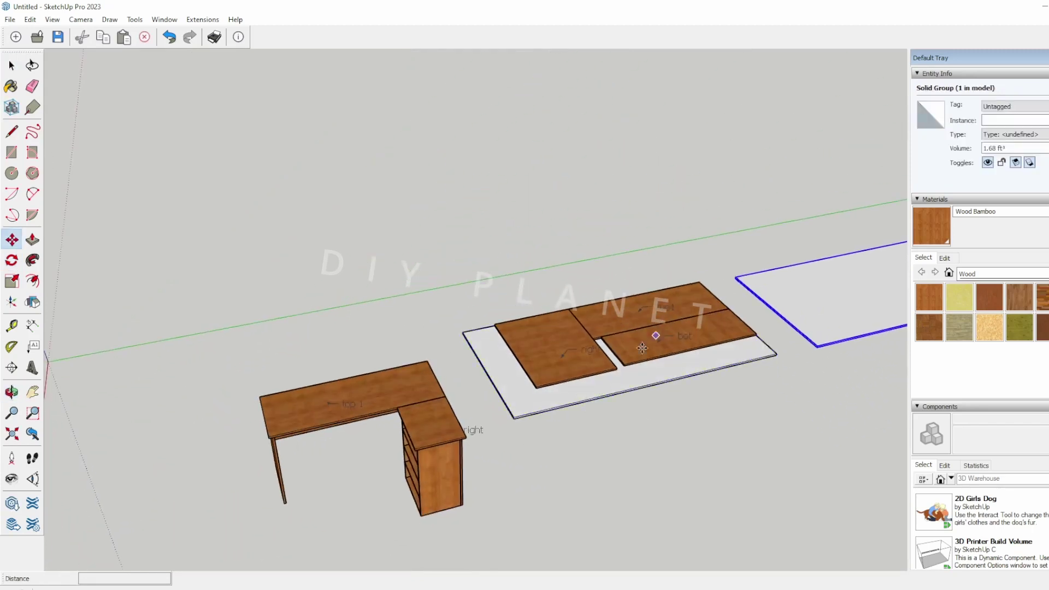
{"action": "middle_click_drag", "start_coordinate": [753, 378], "coordinate": [603, 399], "text": "shift"}
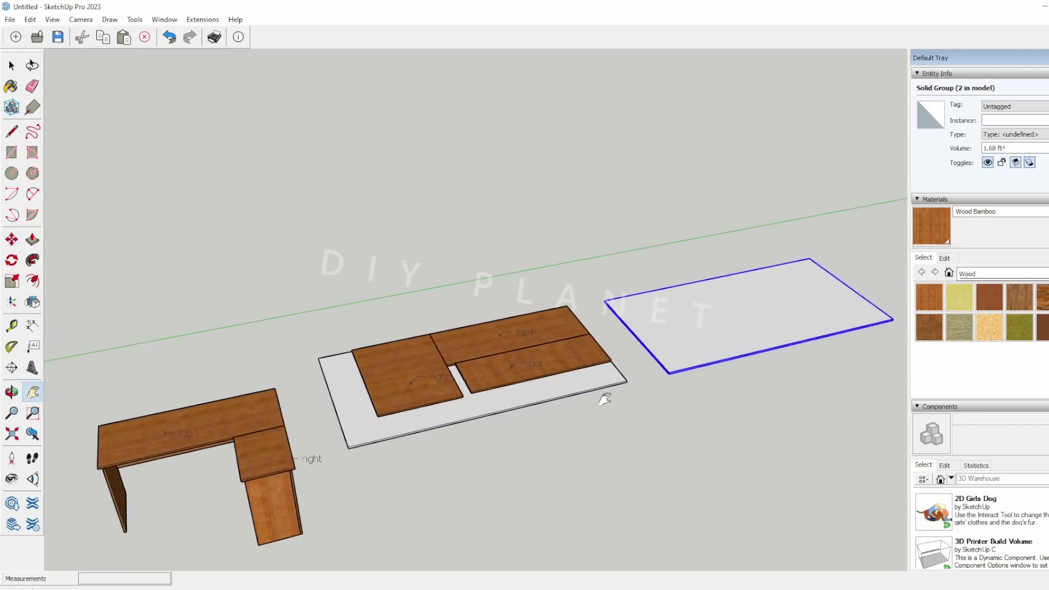
Step: Copy the leg panel from the desktop's free end and place the upright copy on the second sheet
{"action": "scroll", "coordinate": [673, 415], "scroll_direction": "up", "scroll_amount": 1}
{"action": "middle_click_drag", "start_coordinate": [674, 415], "coordinate": [675, 321]}
{"action": "scroll", "coordinate": [675, 321], "scroll_direction": "up", "scroll_amount": 2}
{"action": "middle_click_drag", "start_coordinate": [689, 360], "coordinate": [676, 409], "text": "shift"}
{"action": "scroll", "coordinate": [417, 413], "scroll_direction": "down", "scroll_amount": 3}
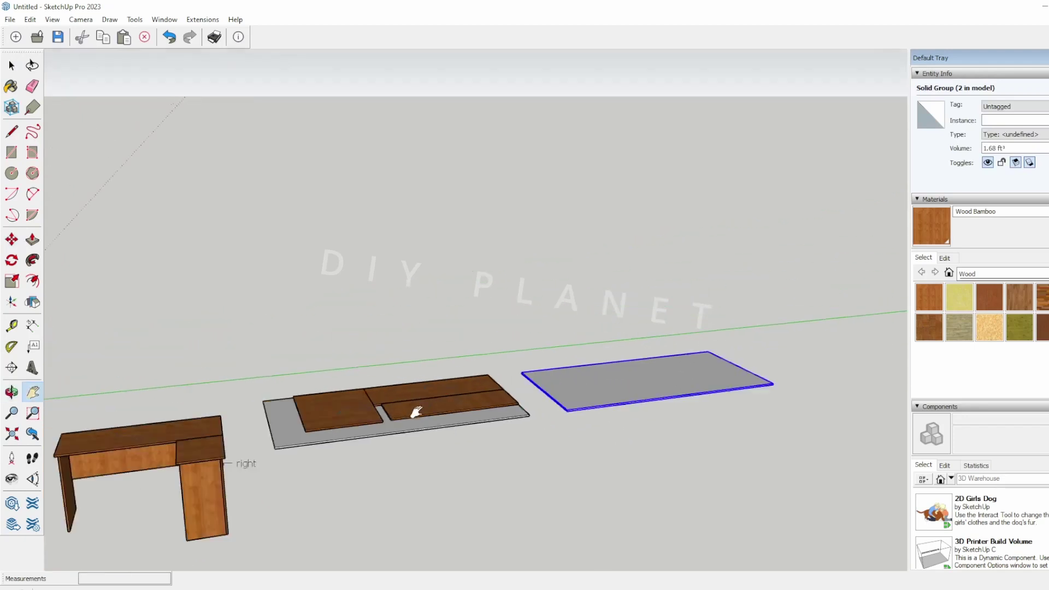
{"action": "left_click", "coordinate": [352, 524]}
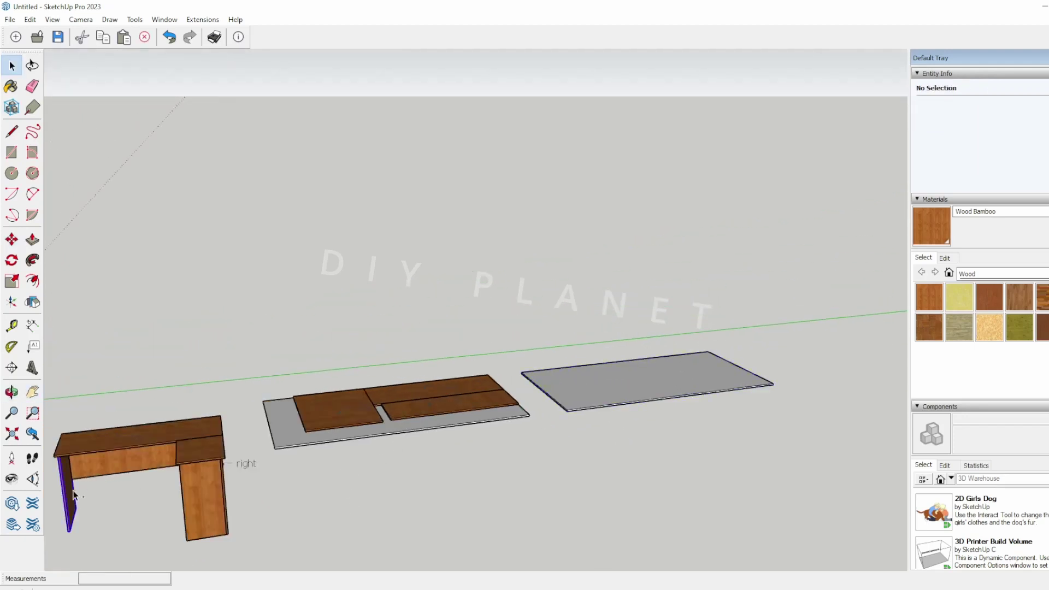
{"action": "key", "text": "ctrl+c"}
{"action": "key", "text": "ctrl+v"}
{"action": "left_click", "coordinate": [677, 388]}
{"action": "middle_click_drag", "start_coordinate": [688, 382], "coordinate": [756, 440]}
{"action": "scroll", "coordinate": [685, 283], "scroll_direction": "up", "scroll_amount": 2}
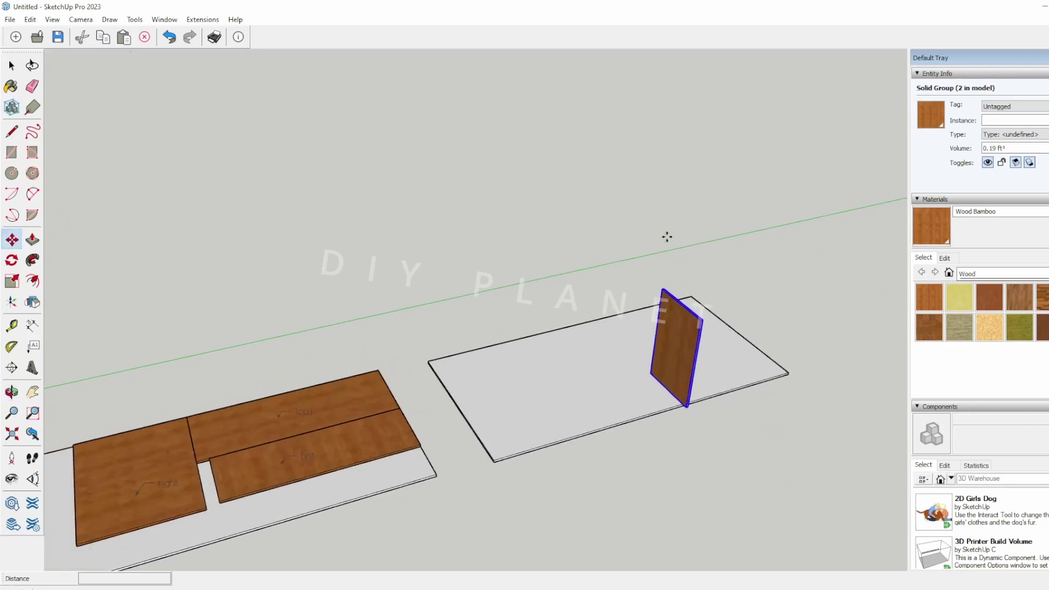
Step: Rotate the upright leg panel copy so that it lies flat across the second sheet
{"action": "scroll", "coordinate": [668, 237], "scroll_direction": "up", "scroll_amount": 2}
{"action": "key", "text": "q"}
{"action": "middle_click_drag", "start_coordinate": [714, 358], "coordinate": [745, 321]}
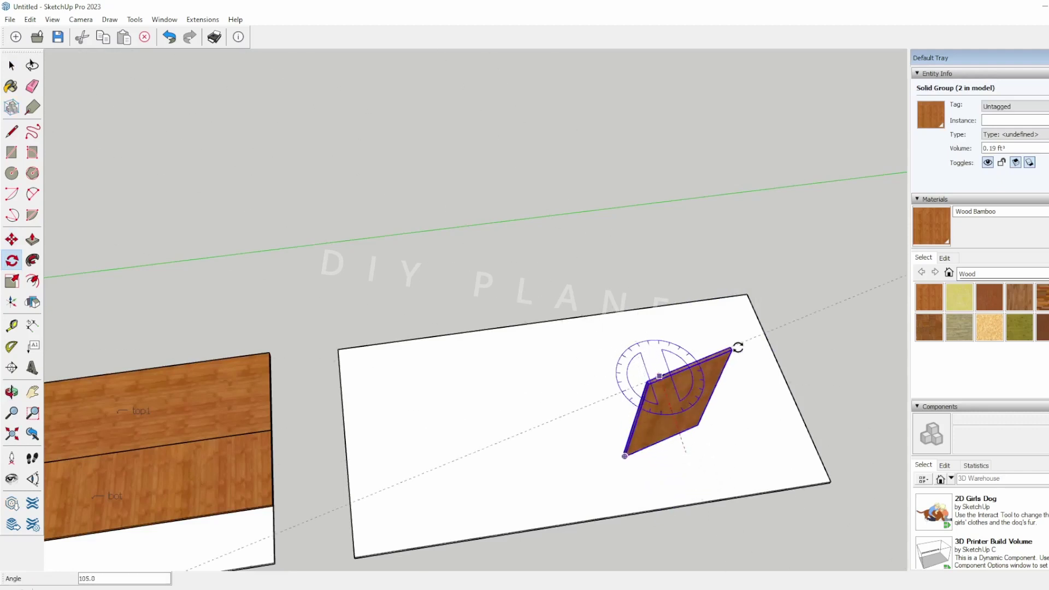
{"action": "left_click", "coordinate": [761, 364]}
{"action": "middle_click_drag", "start_coordinate": [744, 426], "coordinate": [610, 254]}
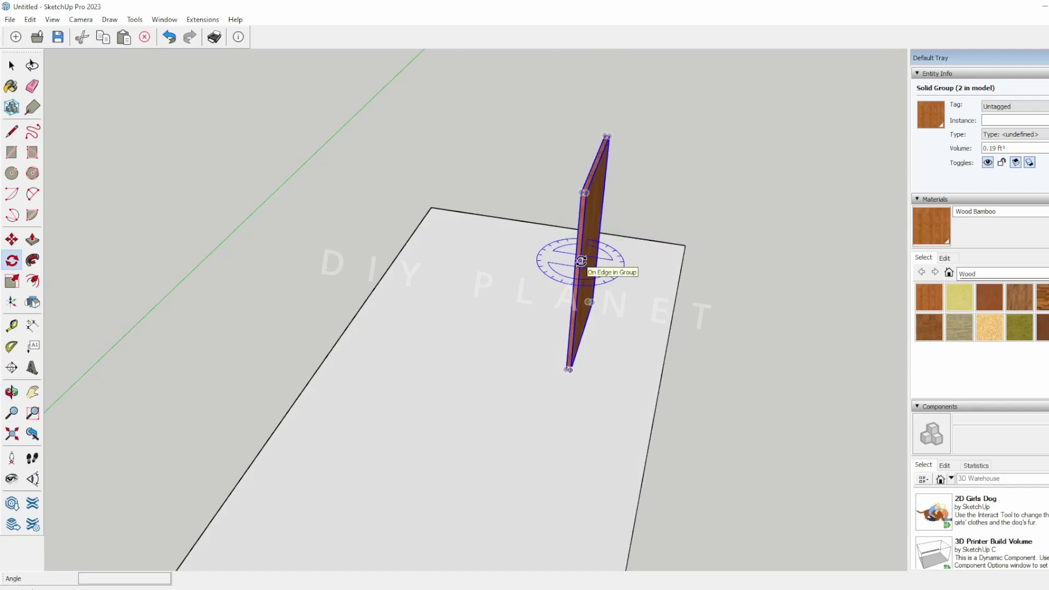
{"action": "left_click", "coordinate": [587, 193]}
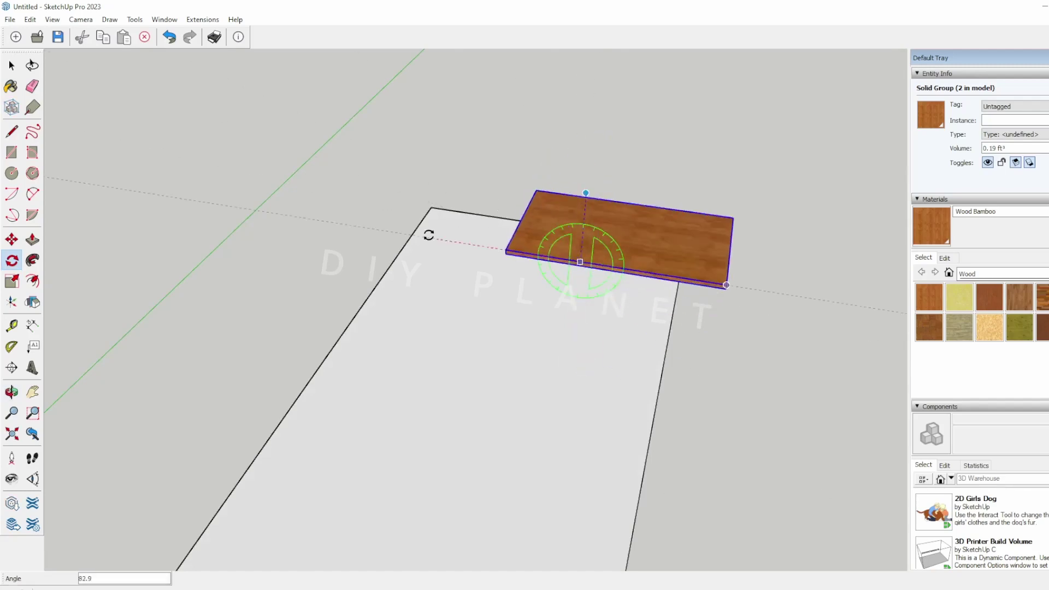
{"action": "left_click", "coordinate": [459, 236]}
Step: Move the flat leg panel copy so that its corner meets a corner of the second sheet
{"action": "middle_click_drag", "start_coordinate": [716, 285], "coordinate": [382, 353]}
{"action": "middle_click_drag", "start_coordinate": [506, 370], "coordinate": [437, 383]}
{"action": "scroll", "coordinate": [541, 398], "scroll_direction": "down", "scroll_amount": 4}
{"action": "key", "text": "space"}
{"action": "middle_click_drag", "start_coordinate": [425, 481], "coordinate": [467, 363]}
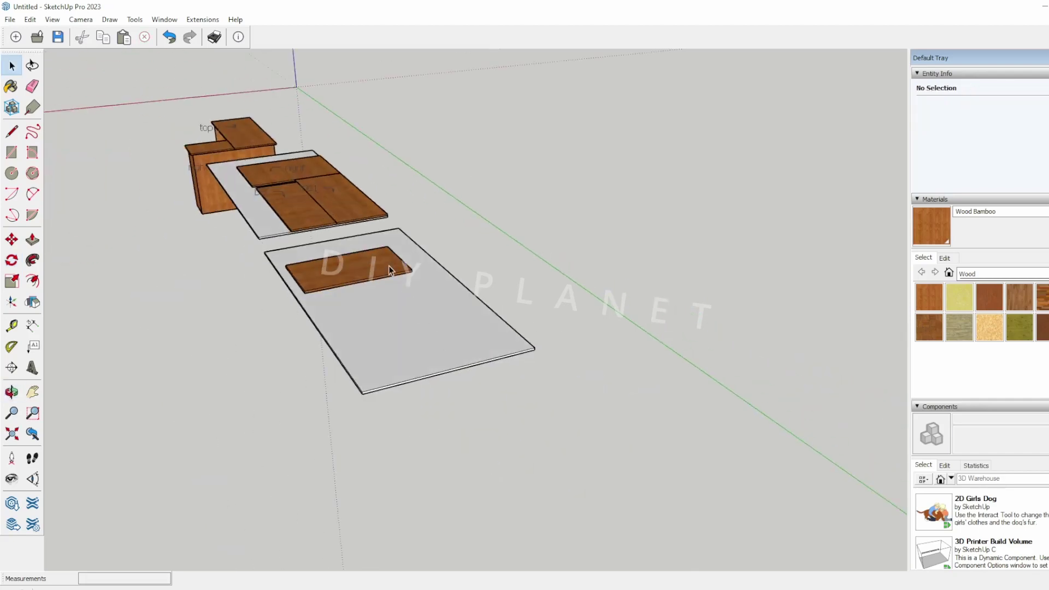
{"action": "key", "text": "m"}
{"action": "left_click_drag", "start_coordinate": [413, 272], "coordinate": [530, 347]}
{"action": "scroll", "coordinate": [560, 353], "scroll_direction": "up", "scroll_amount": 5}
{"action": "middle_click_drag", "start_coordinate": [581, 369], "coordinate": [501, 363]}
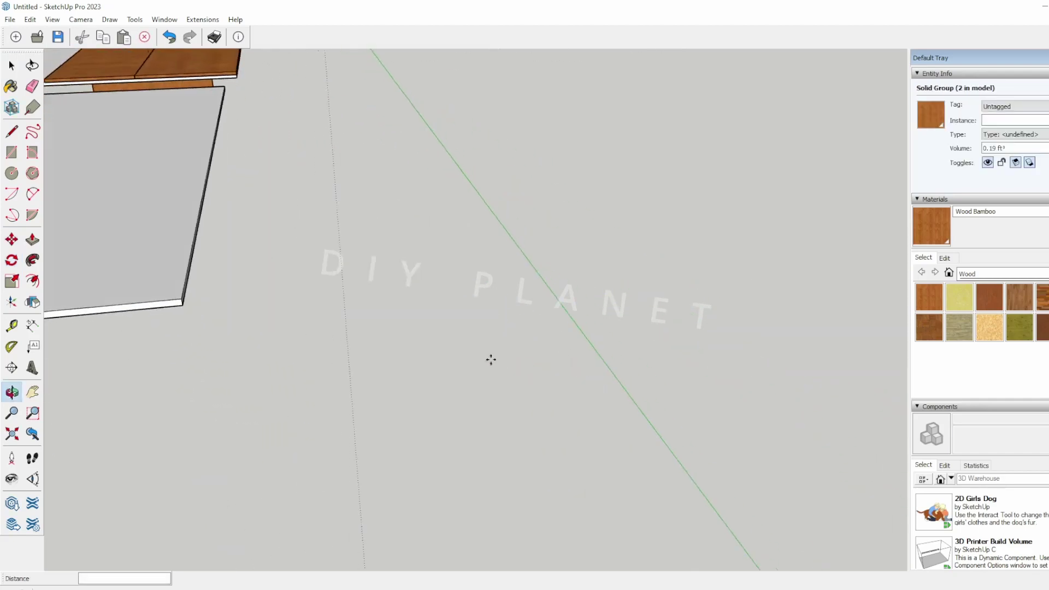
{"action": "scroll", "coordinate": [427, 338], "scroll_direction": "down", "scroll_amount": 5}
{"action": "middle_click_drag", "start_coordinate": [375, 376], "coordinate": [508, 413], "text": "shift"}
{"action": "scroll", "coordinate": [490, 413], "scroll_direction": "up", "scroll_amount": 3}
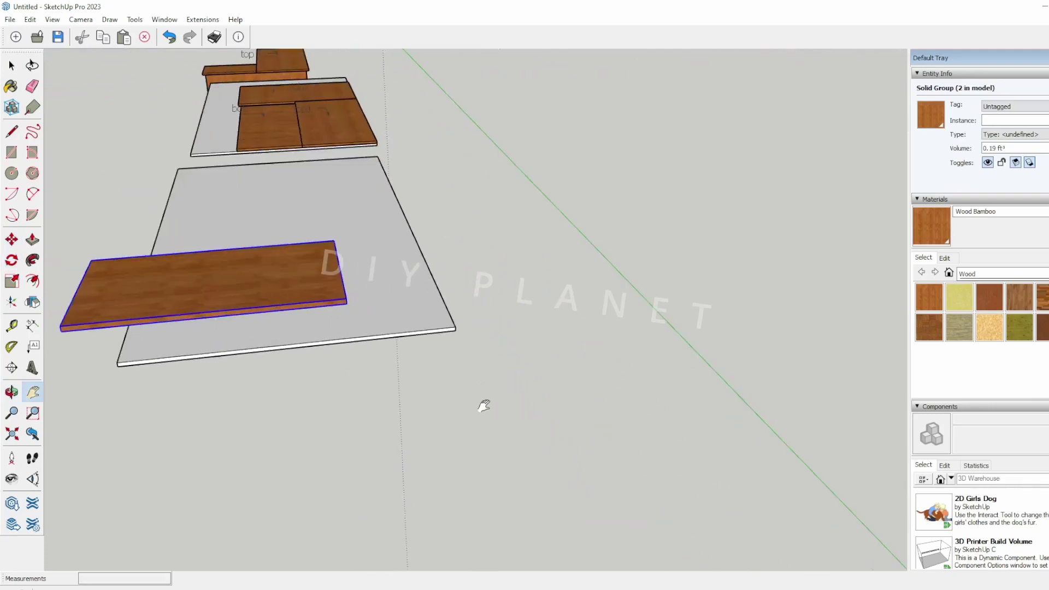
{"action": "left_click", "coordinate": [346, 303]}
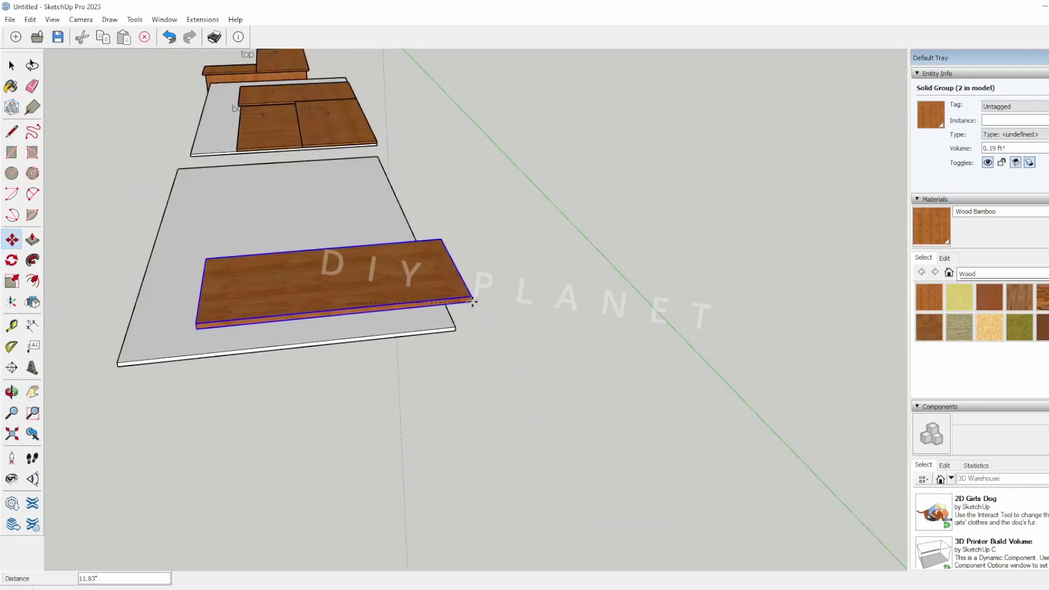
{"action": "left_click", "coordinate": [455, 330]}
Step: Move the leg panel copy into the corner at the second sheet's far short end, flush with both sheet edges
{"action": "middle_click_drag", "start_coordinate": [455, 329], "coordinate": [460, 402]}
{"action": "scroll", "coordinate": [235, 342], "scroll_direction": "up", "scroll_amount": 2}
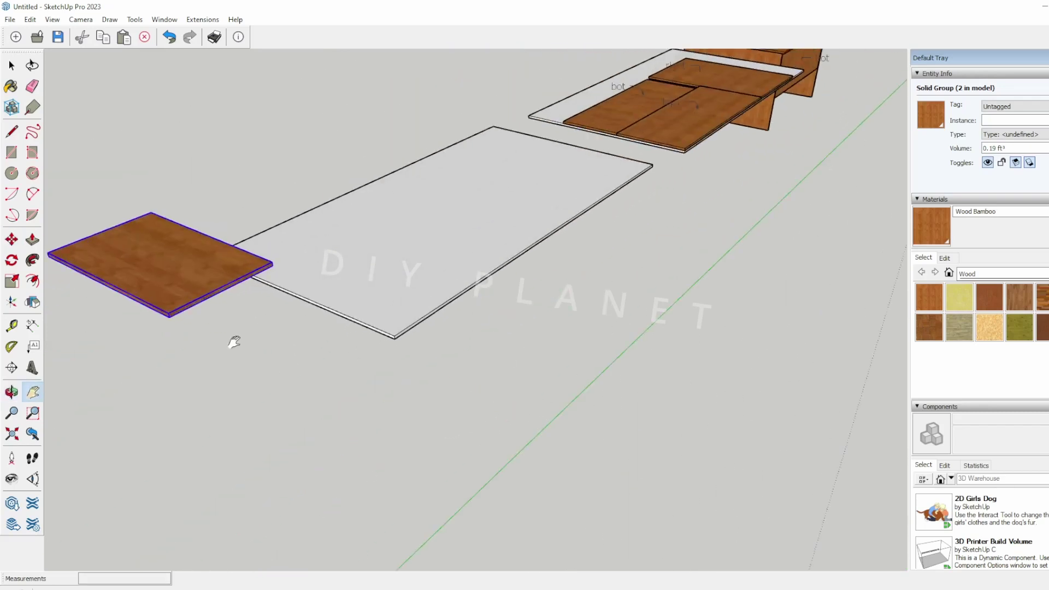
{"action": "left_click_drag", "start_coordinate": [170, 319], "coordinate": [482, 198]}
{"action": "left_click_drag", "start_coordinate": [478, 198], "coordinate": [487, 171]}
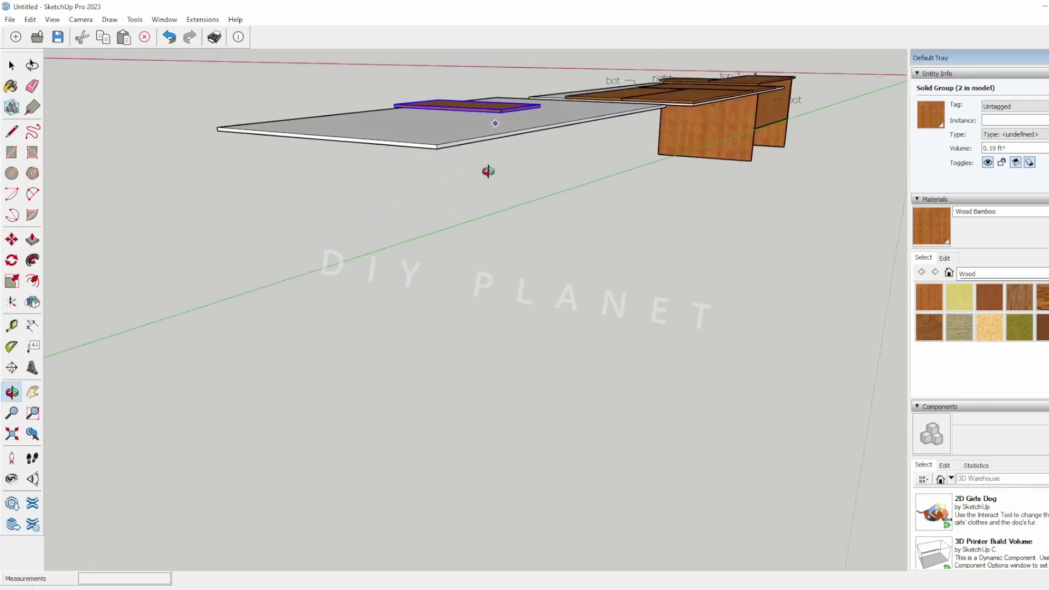
{"action": "key", "text": "m"}
{"action": "mouse_move", "coordinate": [487, 171]}
{"action": "middle_mouse_down"}
{"action": "mouse_move", "coordinate": [508, 169]}
{"action": "mouse_move", "coordinate": [496, 153]}
{"action": "middle_mouse_up"}
{"action": "left_click_drag", "start_coordinate": [496, 153], "coordinate": [394, 280]}
{"action": "middle_click_drag", "start_coordinate": [394, 279], "coordinate": [556, 199]}
Step: Label the upright leg panel at the desktop's free end "left"
{"action": "middle_click_drag", "start_coordinate": [511, 164], "coordinate": [446, 372], "text": "shift"}
{"action": "middle_click_drag", "start_coordinate": [333, 355], "coordinate": [366, 230]}
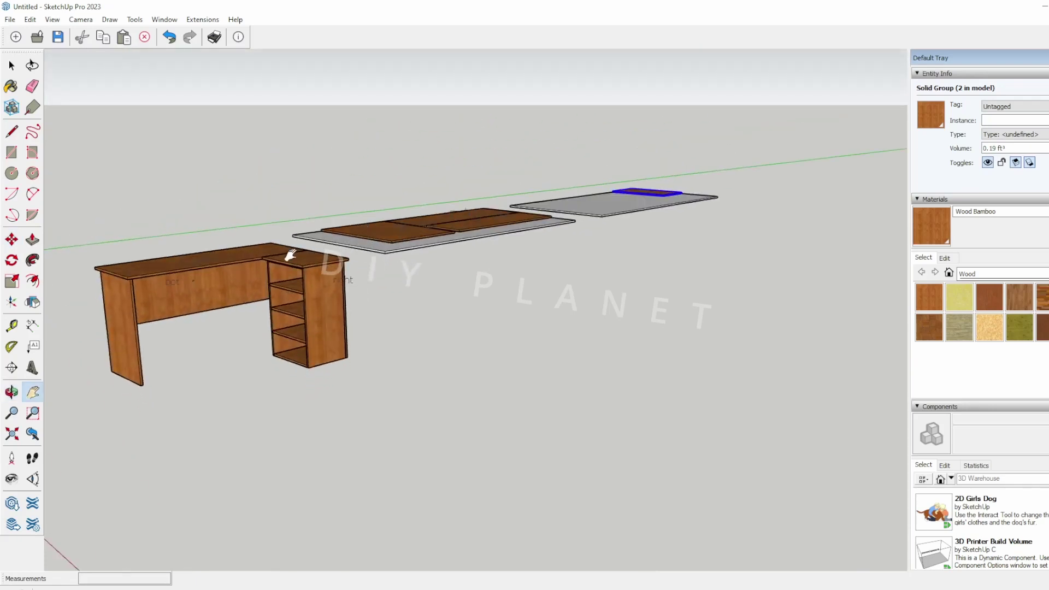
{"action": "middle_click_drag", "start_coordinate": [317, 255], "coordinate": [553, 335]}
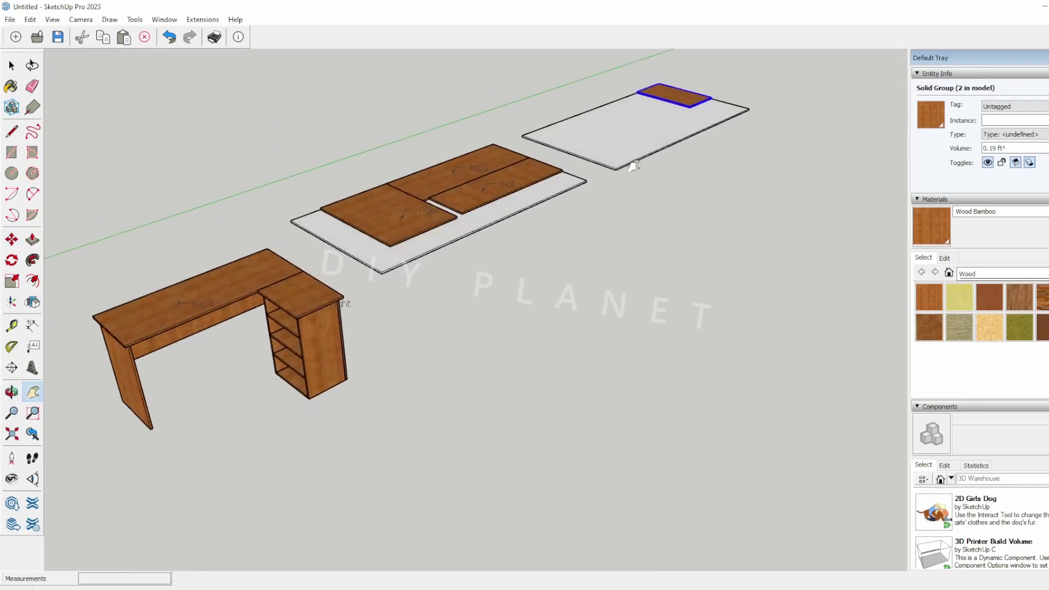
{"action": "middle_click_drag", "start_coordinate": [110, 428], "coordinate": [173, 381]}
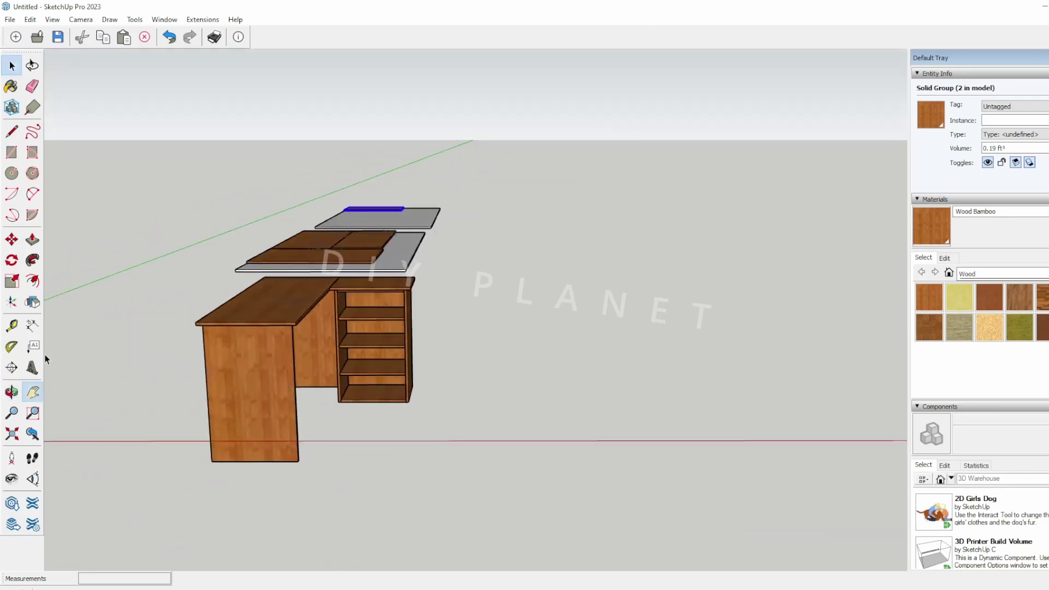
{"action": "left_click", "coordinate": [247, 413]}
{"action": "left_click", "coordinate": [250, 409]}
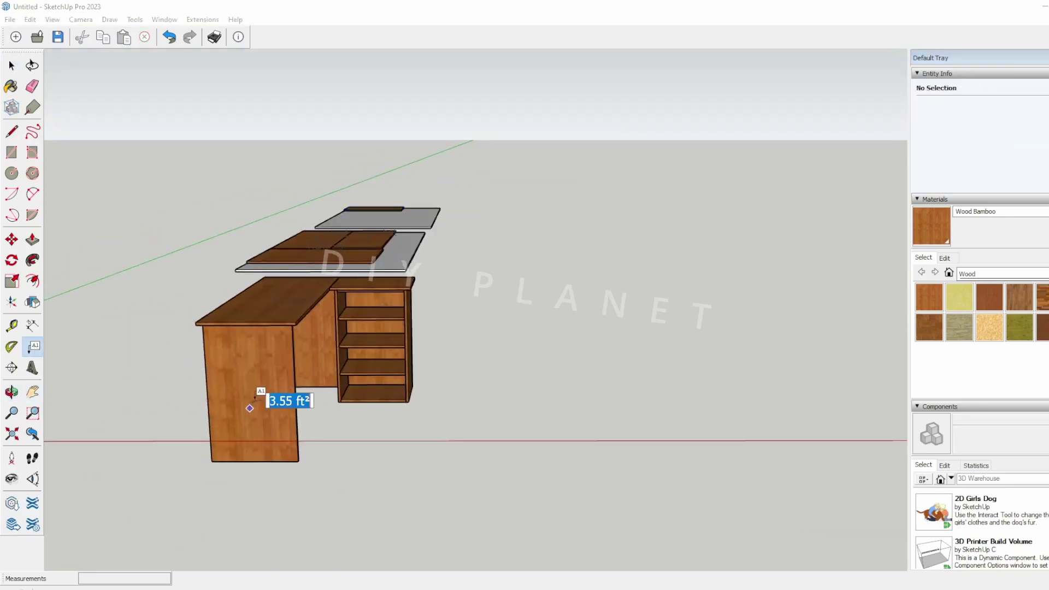
{"action": "key", "text": "Return"}
{"action": "key", "text": "Return"}
Step: Add the matching label "left" to the leg panel copy on the second sheet
{"action": "middle_click_drag", "start_coordinate": [375, 328], "coordinate": [282, 377]}
{"action": "middle_click_drag", "start_coordinate": [593, 204], "coordinate": [560, 332], "text": "shift"}
{"action": "scroll", "coordinate": [561, 332], "scroll_direction": "up", "scroll_amount": 5}
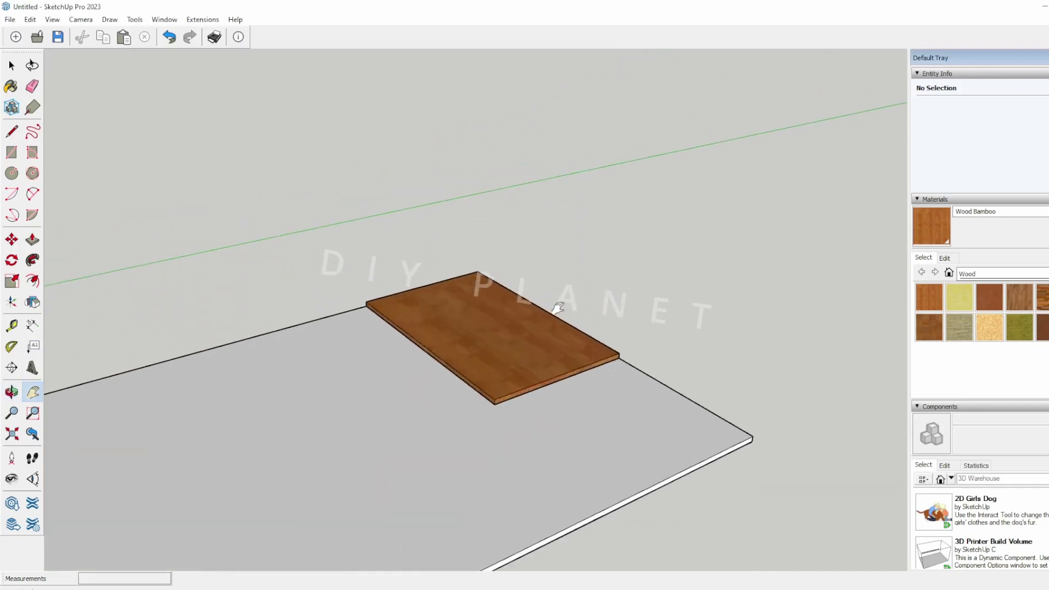
{"action": "double_click", "coordinate": [474, 341]}
{"action": "key", "text": "Return"}
{"action": "key", "text": "Return"}
Step: Copy the shelf unit's top panel and place the copy beside the first sheet's long edge
{"action": "scroll", "coordinate": [474, 341], "scroll_direction": "down", "scroll_amount": 5}
{"action": "middle_click_drag", "start_coordinate": [438, 402], "coordinate": [695, 287], "text": "shift"}
{"action": "middle_click_drag", "start_coordinate": [299, 457], "coordinate": [765, 279], "text": "shift"}
{"action": "middle_click_drag", "start_coordinate": [298, 502], "coordinate": [349, 495], "text": "shift"}
{"action": "key", "text": "m"}
{"action": "left_click", "coordinate": [522, 316]}
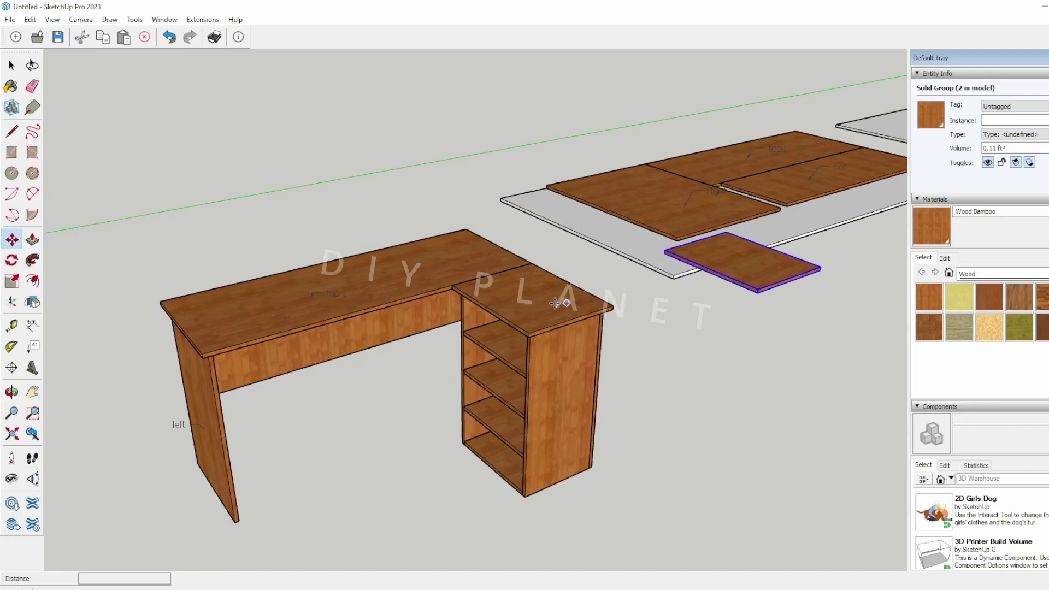
Step: Label the shelf unit's top panel and its copy beside the first sheet "top2"
{"action": "left_click", "coordinate": [34, 347]}
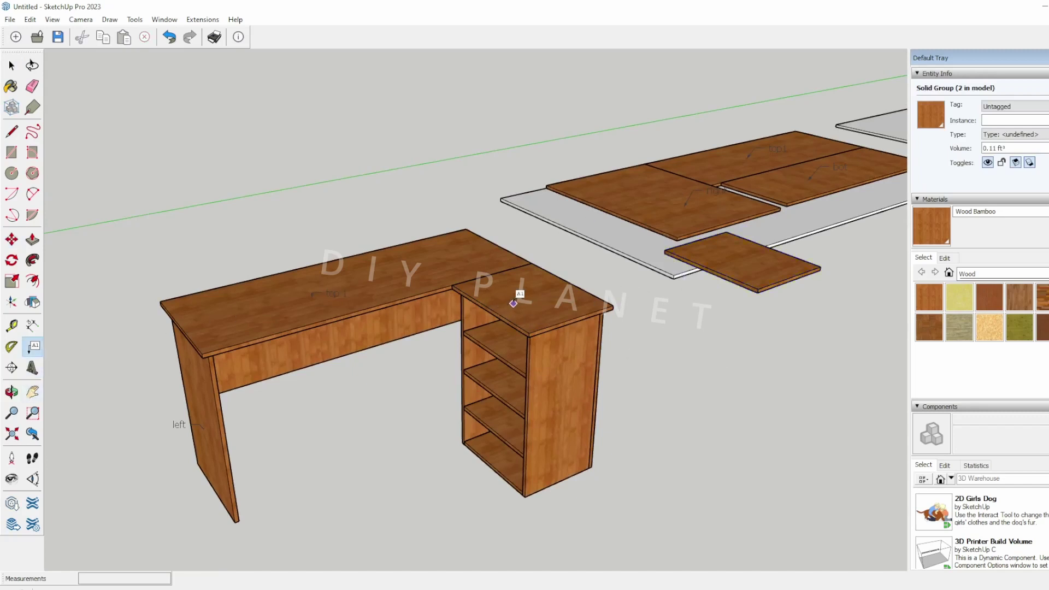
{"action": "double_click", "coordinate": [514, 304]}
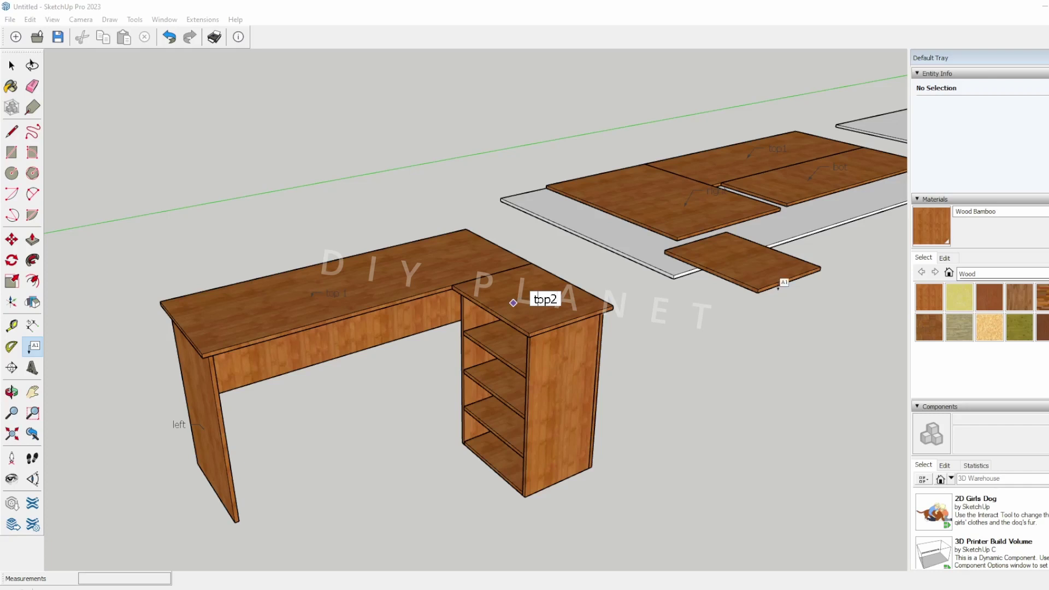
{"action": "left_click", "coordinate": [717, 266]}
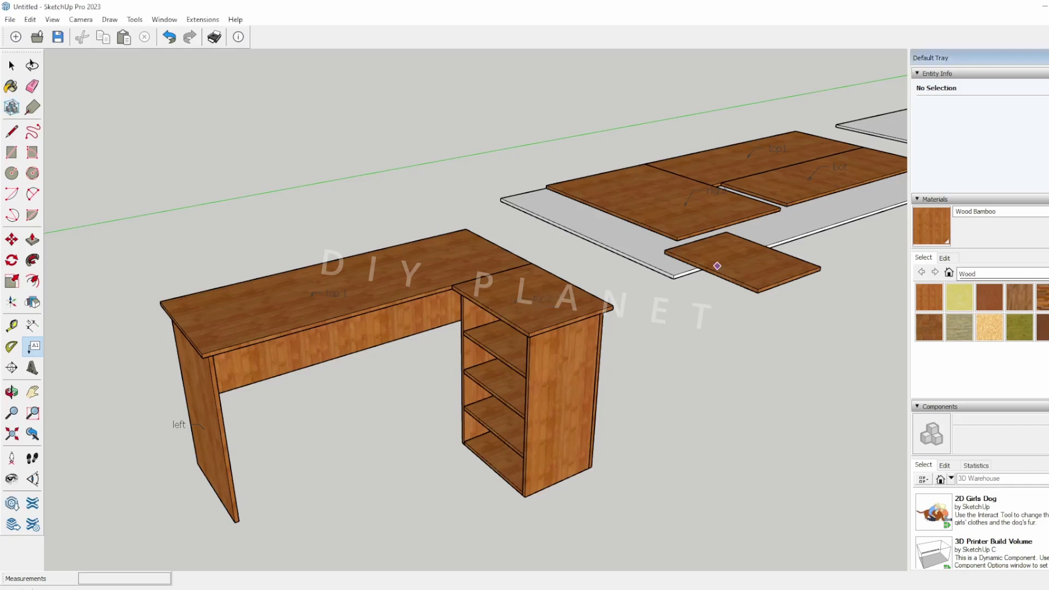
{"action": "double_click", "coordinate": [730, 260]}
{"action": "type", "text": "top2"}
{"action": "left_click", "coordinate": [730, 260]}
{"action": "middle_click_drag", "start_coordinate": [729, 328], "coordinate": [675, 382]}
Step: Move the "top2" copy onto the second sheet, against the "left" panel and flush with the sheet's long edge
{"action": "key", "text": "space"}
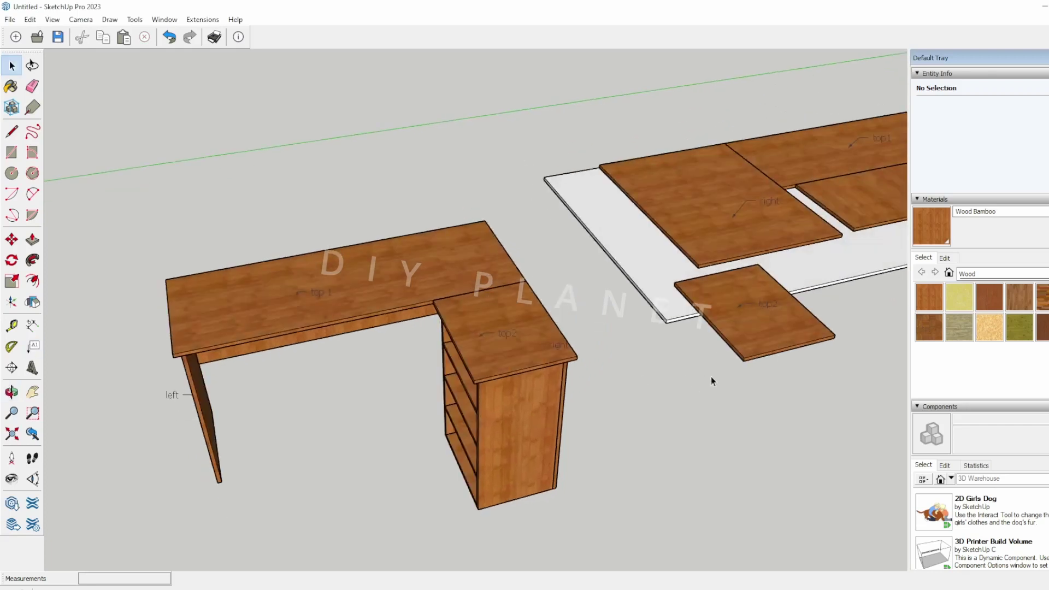
{"action": "key", "text": "m"}
{"action": "left_click", "coordinate": [779, 351]}
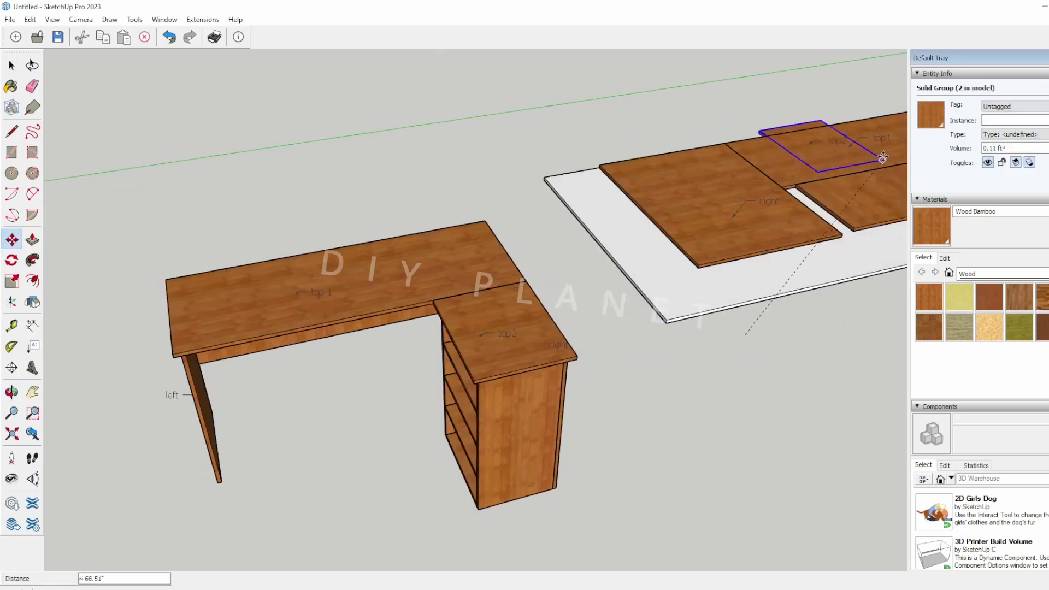
{"action": "left_click", "coordinate": [883, 114]}
{"action": "middle_click_drag", "start_coordinate": [871, 171], "coordinate": [456, 372], "text": "shift"}
{"action": "middle_click_drag", "start_coordinate": [771, 336], "coordinate": [549, 341], "text": "shift"}
{"action": "key", "text": "space"}
{"action": "left_click", "coordinate": [240, 292]}
{"action": "key", "text": "m"}
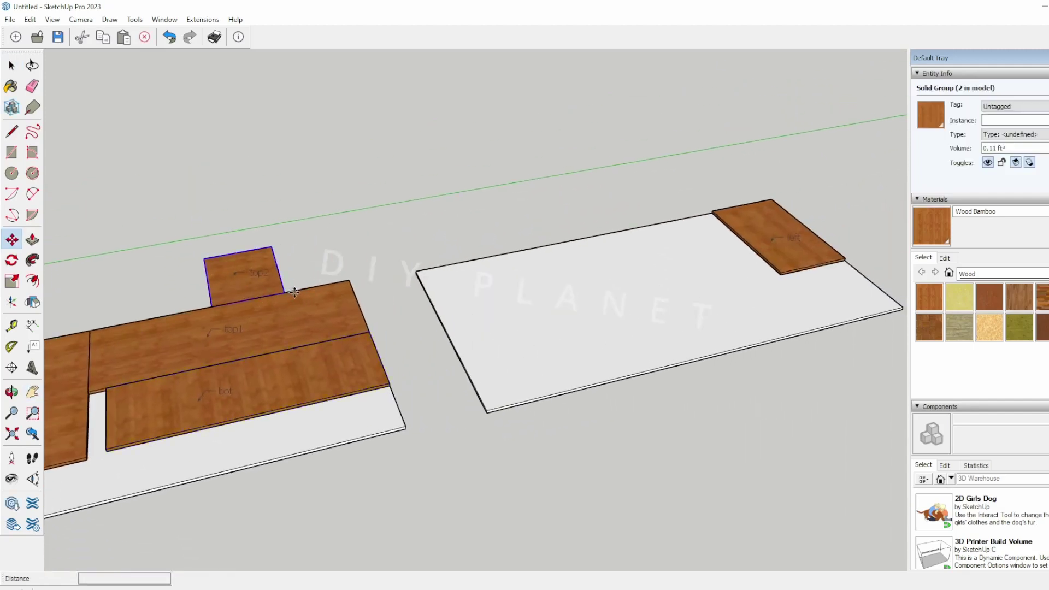
{"action": "left_click", "coordinate": [271, 245]}
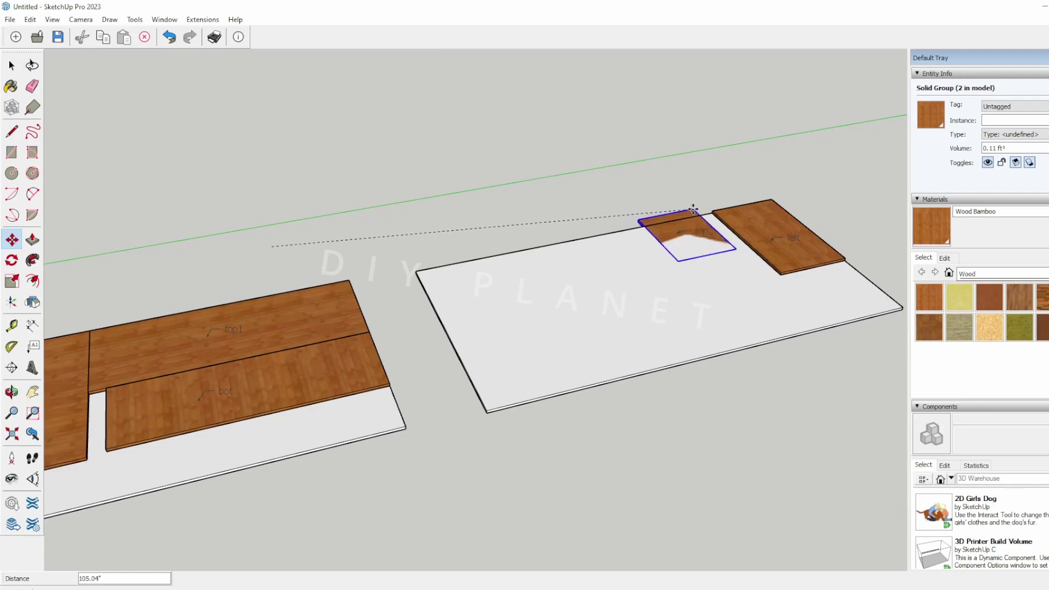
{"action": "left_click", "coordinate": [713, 212]}
Step: Make a group from the geometry of the shelf unit's inner side panel
{"action": "middle_click_drag", "start_coordinate": [260, 424], "coordinate": [705, 276], "text": "shift"}
{"action": "middle_click_drag", "start_coordinate": [343, 435], "coordinate": [591, 317]}
{"action": "middle_click_drag", "start_coordinate": [501, 335], "coordinate": [511, 235]}
{"action": "key", "text": "space"}
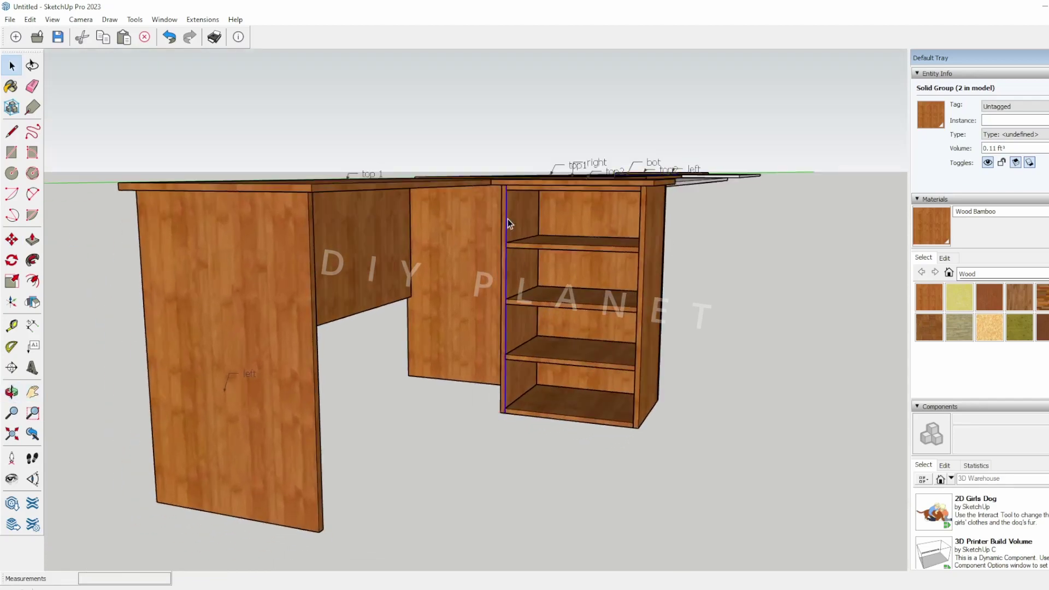
{"action": "left_click", "coordinate": [507, 220]}
{"action": "double_click", "coordinate": [511, 219]}
{"action": "right_click", "coordinate": [510, 219]}
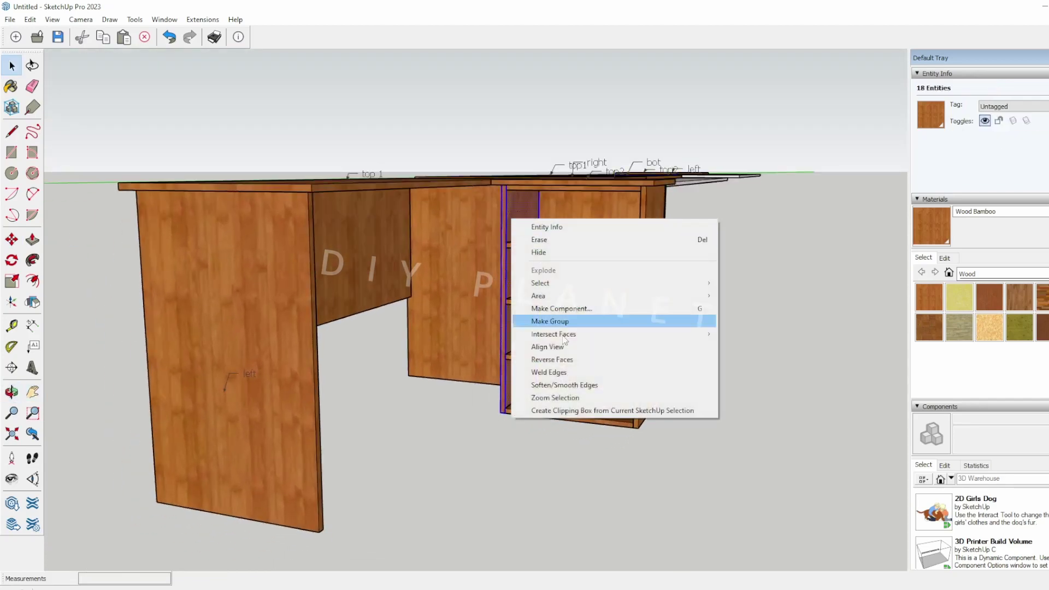
{"action": "left_click", "coordinate": [550, 321]}
{"action": "double_click", "coordinate": [654, 219]}
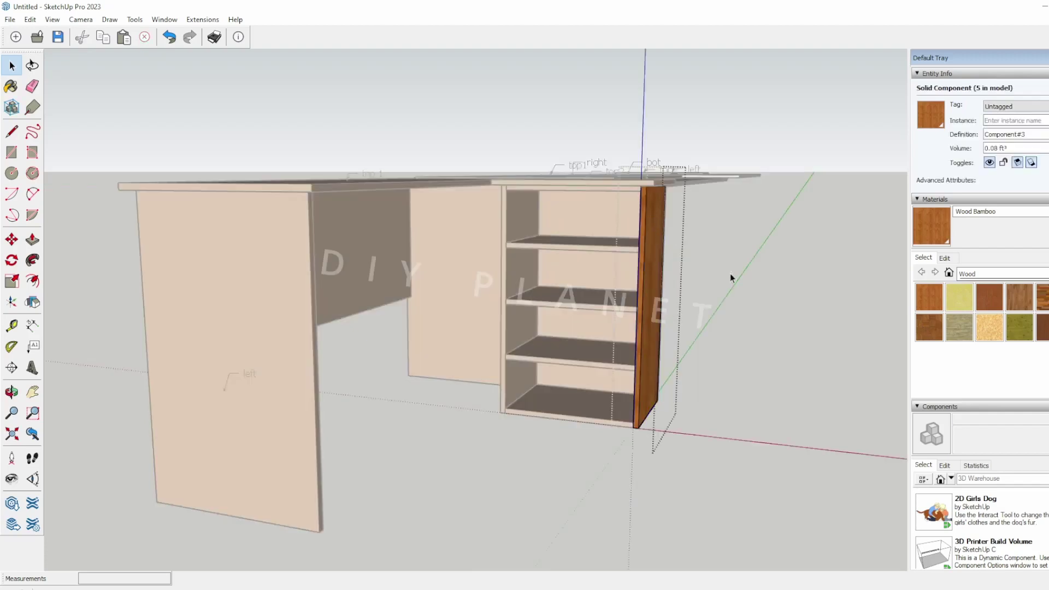
{"action": "left_click", "coordinate": [731, 277]}
Step: Delete the shelf unit's inner side panel
{"action": "left_click", "coordinate": [529, 272]}
{"action": "middle_click_drag", "start_coordinate": [528, 271], "coordinate": [679, 337]}
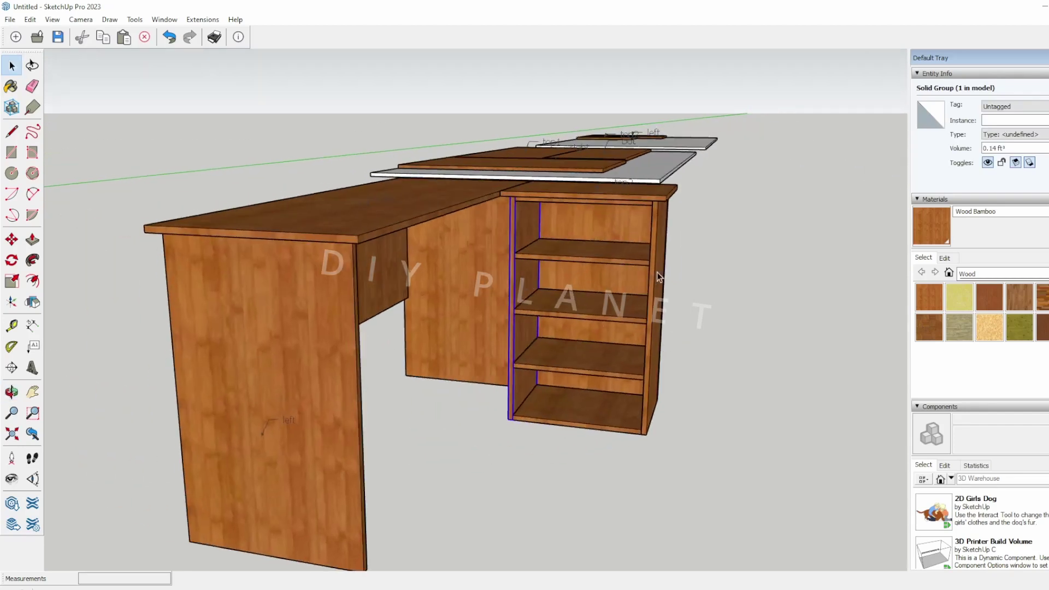
{"action": "key", "text": "Delete"}
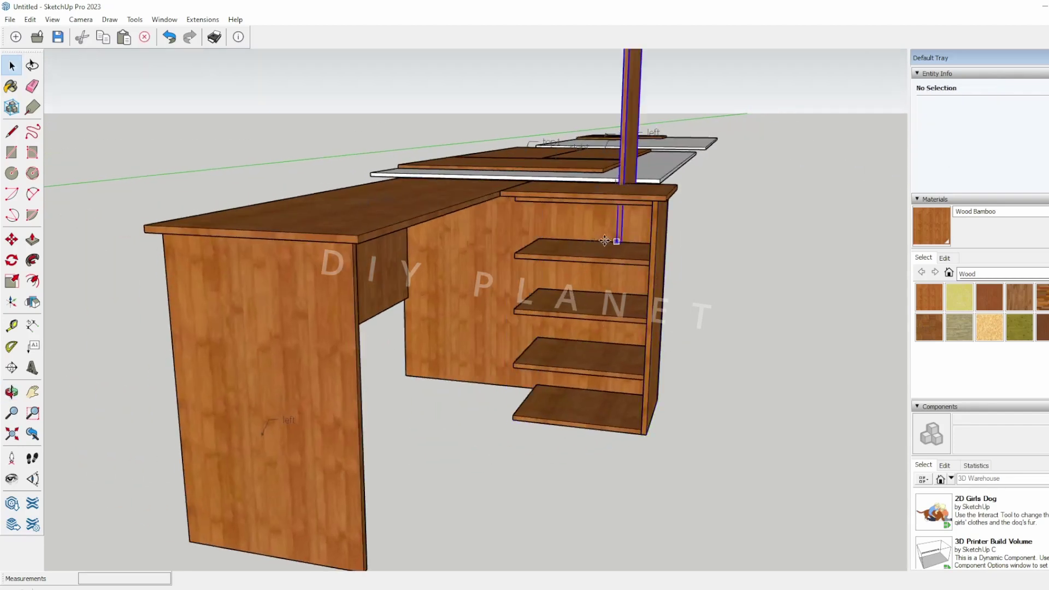
Step: Try to paste a side panel copy at the shelf unit's open side, and undo it
{"action": "key", "text": "ctrl+v"}
{"action": "left_click", "coordinate": [497, 405]}
{"action": "key", "text": "ctrl+z"}
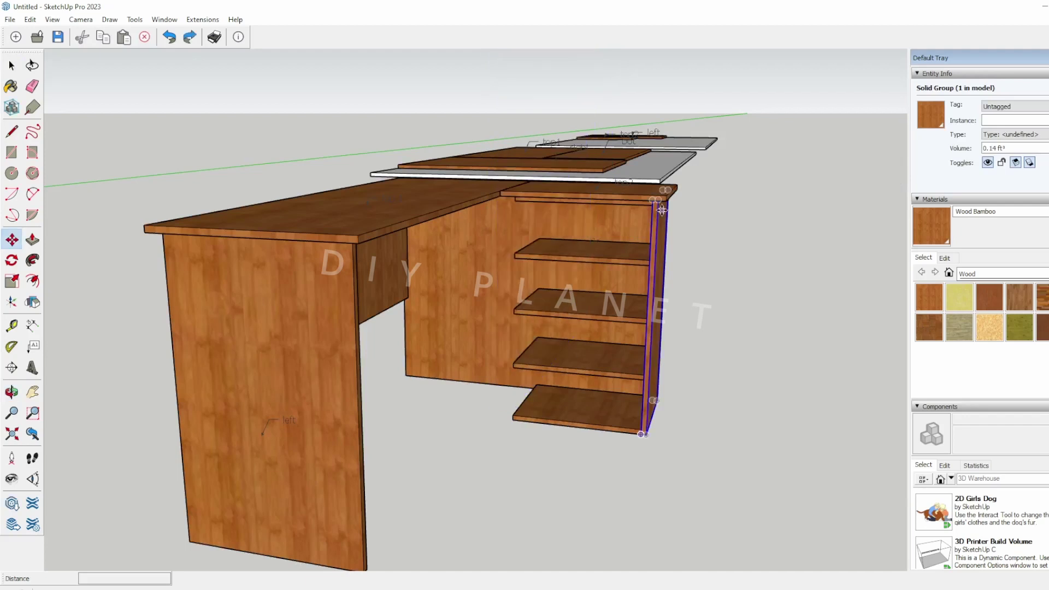
Step: Copy the shelf unit's outer side panel to the open inner side, beneath the unit's top panel
{"action": "key", "text": "space"}
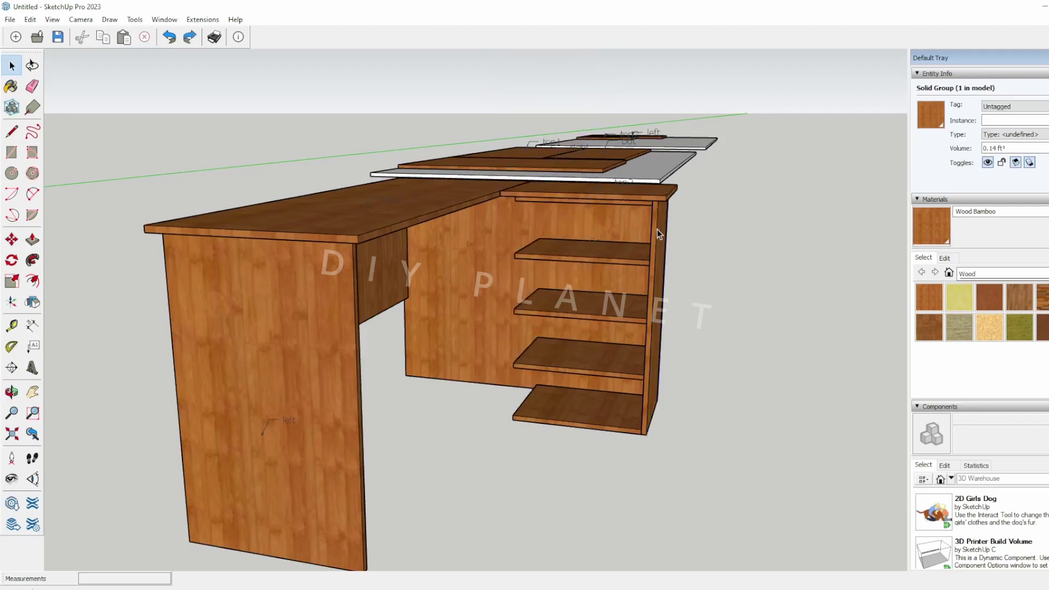
{"action": "key", "text": "m"}
{"action": "left_click", "coordinate": [658, 201]}
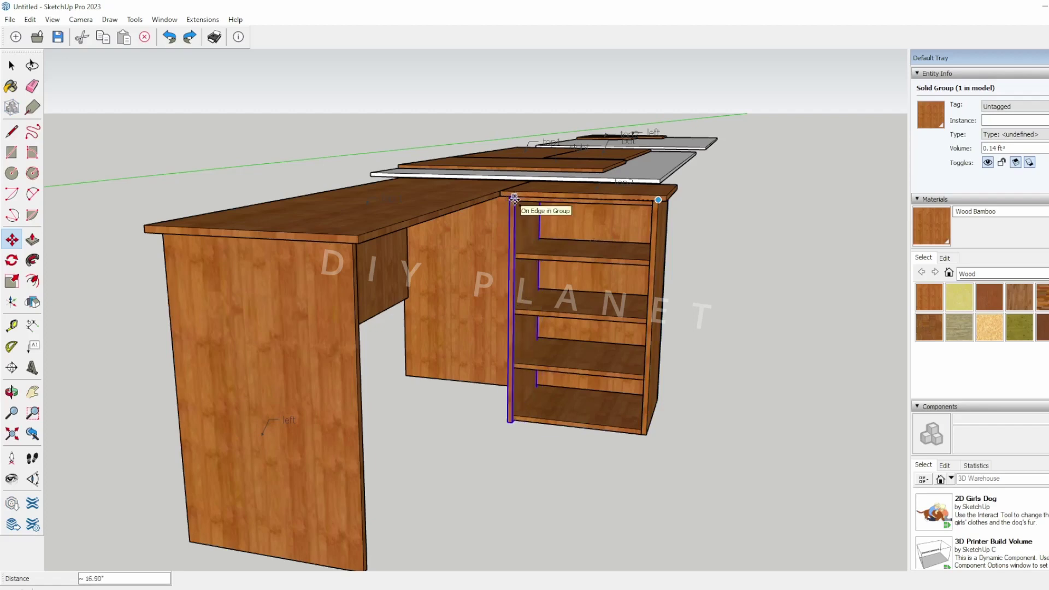
{"action": "left_click", "coordinate": [513, 198]}
{"action": "key", "text": "space"}
{"action": "left_click", "coordinate": [790, 372]}
Step: Adjust the position of the inner side panel by its upper corner, against the underside of the shelf unit's top
{"action": "middle_click_drag", "start_coordinate": [723, 416], "coordinate": [805, 373]}
{"action": "scroll", "coordinate": [551, 397], "scroll_direction": "up", "scroll_amount": 2}
{"action": "middle_click_drag", "start_coordinate": [578, 406], "coordinate": [414, 275]}
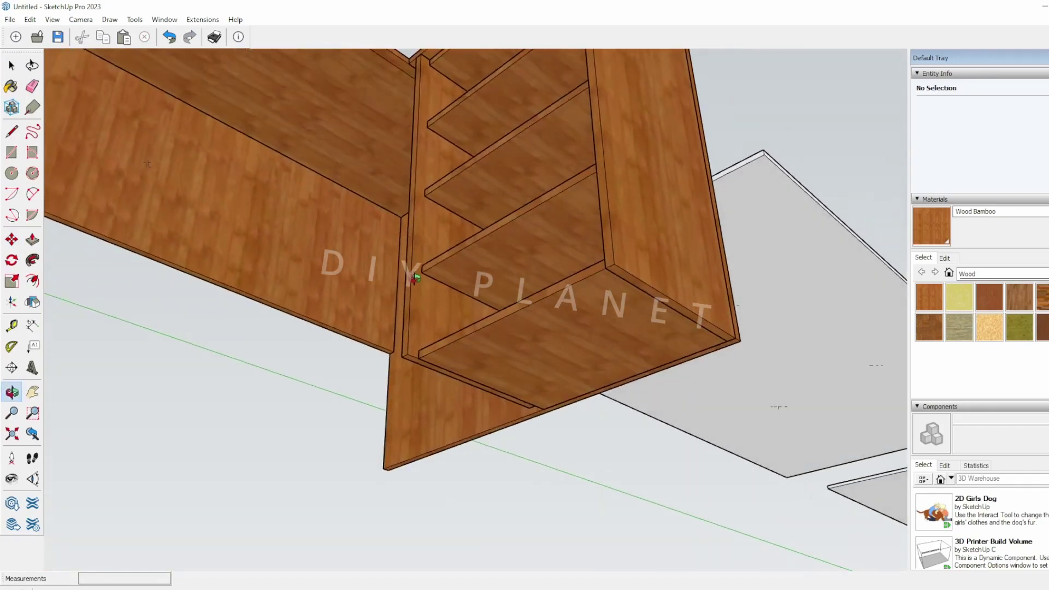
{"action": "middle_click_drag", "start_coordinate": [422, 201], "coordinate": [427, 220]}
{"action": "key", "text": "m"}
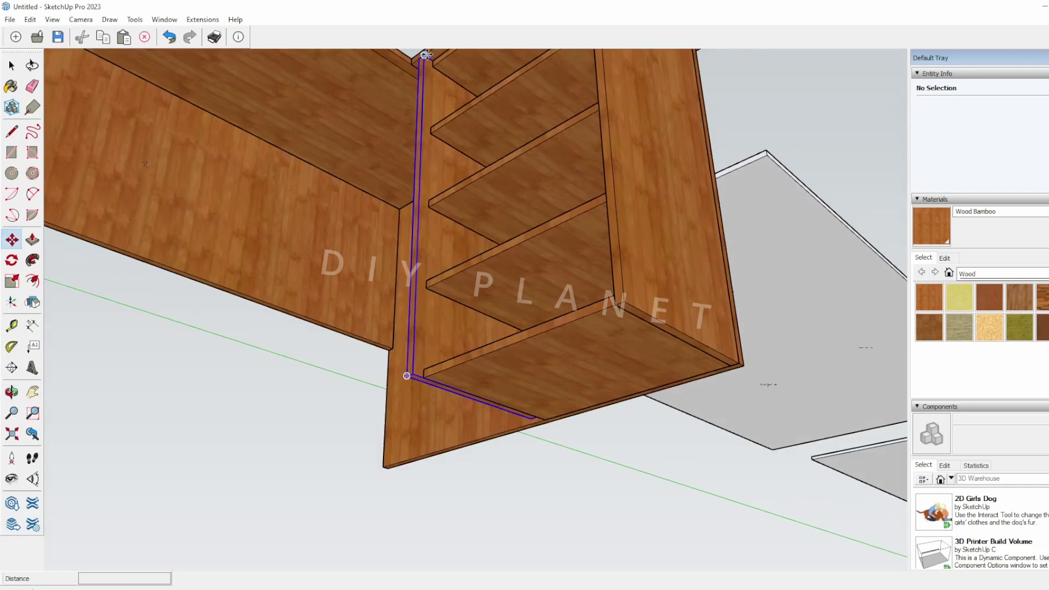
{"action": "left_click", "coordinate": [429, 60]}
{"action": "key", "text": "space"}
{"action": "left_click", "coordinate": [700, 405]}
Step: Copy the shelf unit's side panel, place it upright beside the second sheet and rotate it flat
{"action": "middle_click_drag", "start_coordinate": [701, 404], "coordinate": [420, 459]}
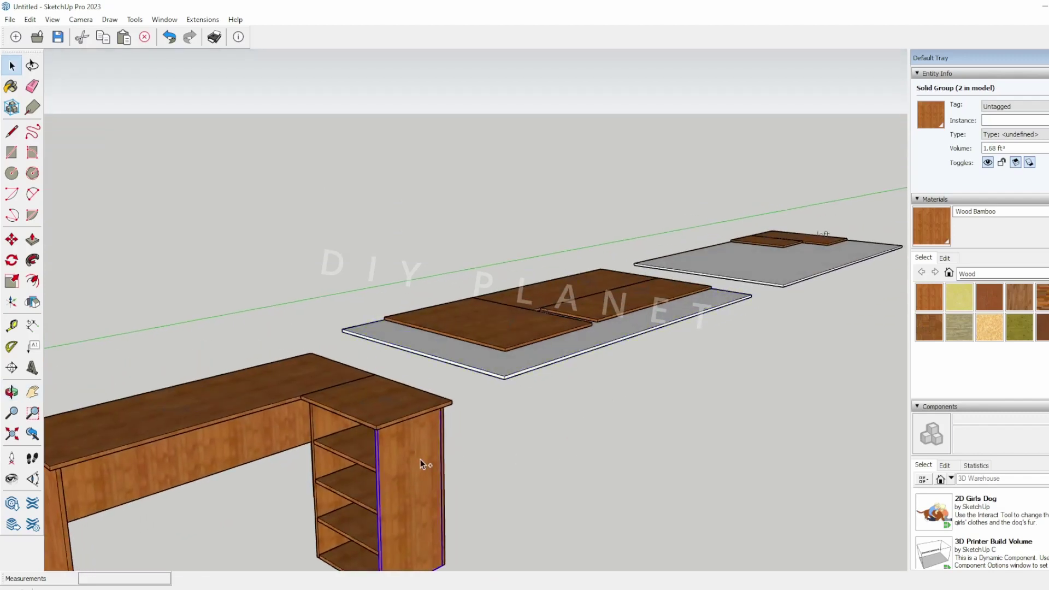
{"action": "key", "text": "ctrl+v"}
{"action": "scroll", "coordinate": [801, 319], "scroll_direction": "up", "scroll_amount": 3}
{"action": "middle_click_drag", "start_coordinate": [795, 334], "coordinate": [774, 440], "text": "shift"}
{"action": "key", "text": "q"}
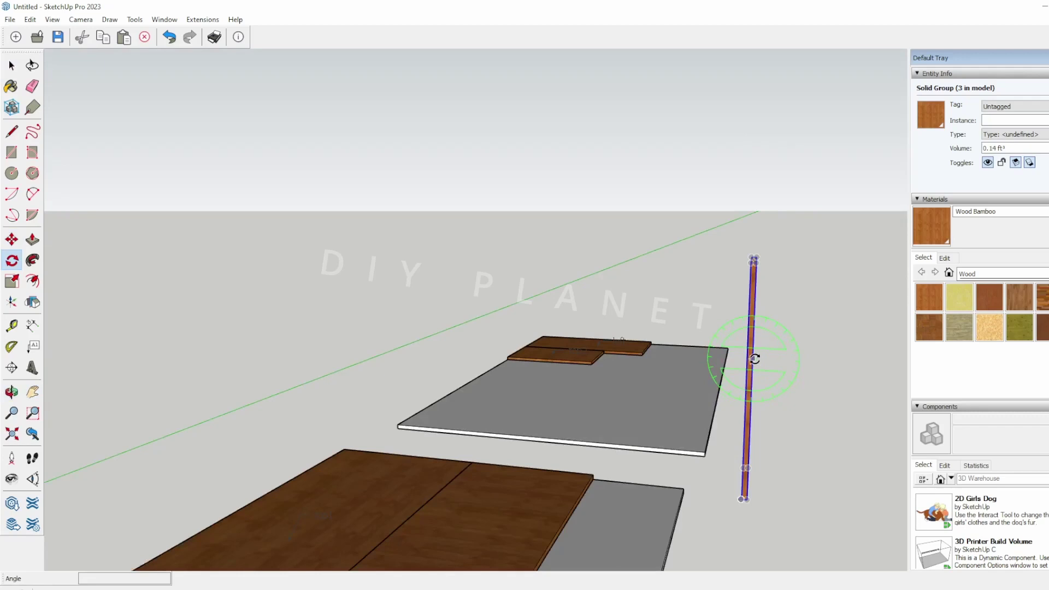
{"action": "left_click", "coordinate": [757, 261]}
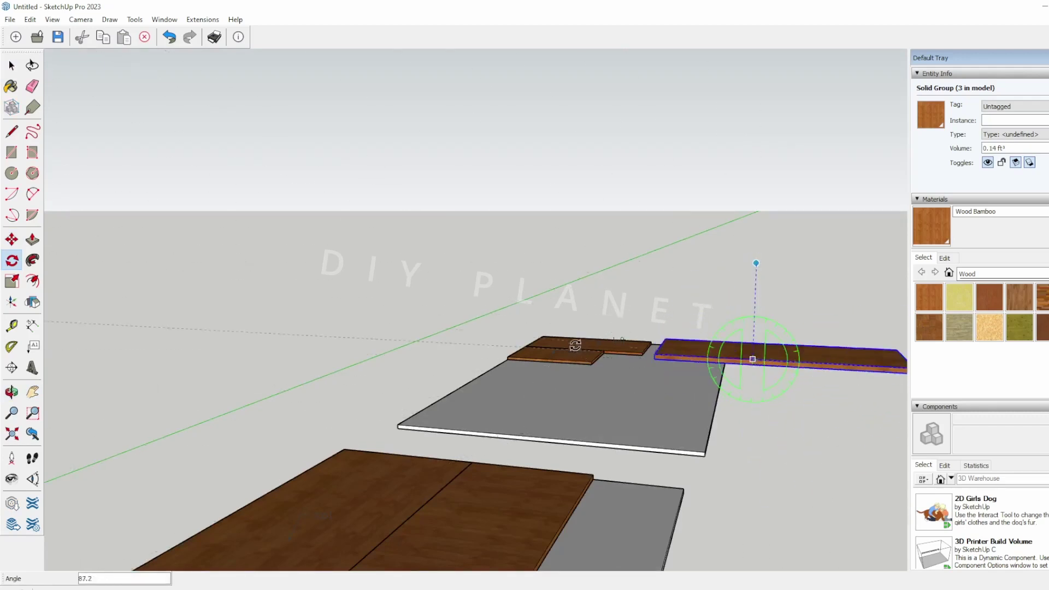
{"action": "left_click", "coordinate": [422, 341]}
Step: Rotate the "top2" copy a quarter turn so that its long side runs along the second sheet's long edge
{"action": "middle_click_drag", "start_coordinate": [738, 454], "coordinate": [481, 542]}
{"action": "scroll", "coordinate": [476, 514], "scroll_direction": "down", "scroll_amount": 3}
{"action": "middle_click_drag", "start_coordinate": [609, 485], "coordinate": [481, 412], "text": "shift"}
{"action": "key", "text": "space"}
{"action": "scroll", "coordinate": [572, 440], "scroll_direction": "up", "scroll_amount": 2}
{"action": "scroll", "coordinate": [465, 382], "scroll_direction": "up", "scroll_amount": 2}
{"action": "key", "text": "q"}
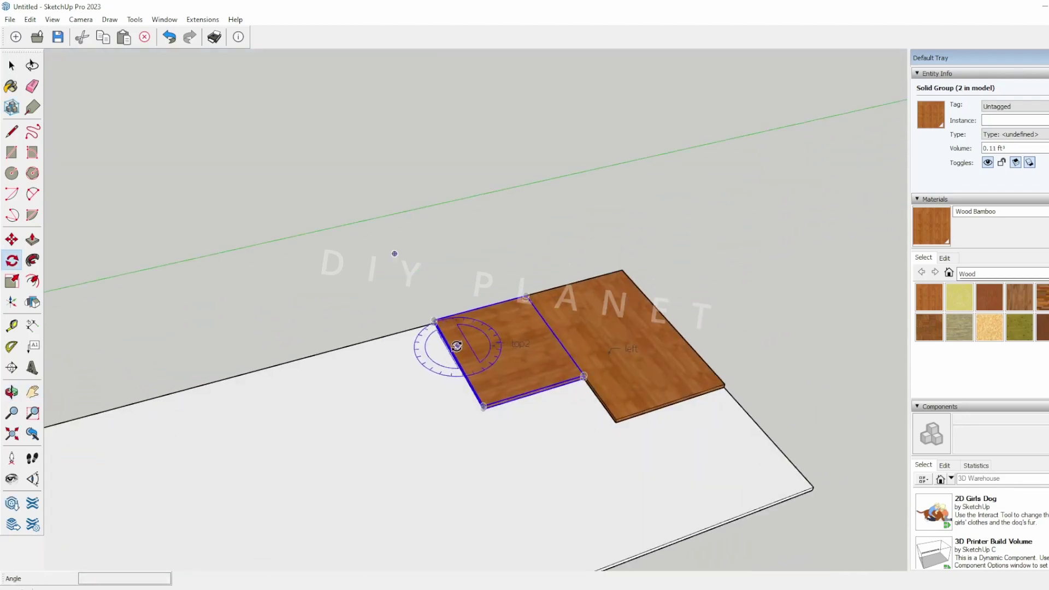
{"action": "left_click", "coordinate": [434, 317]}
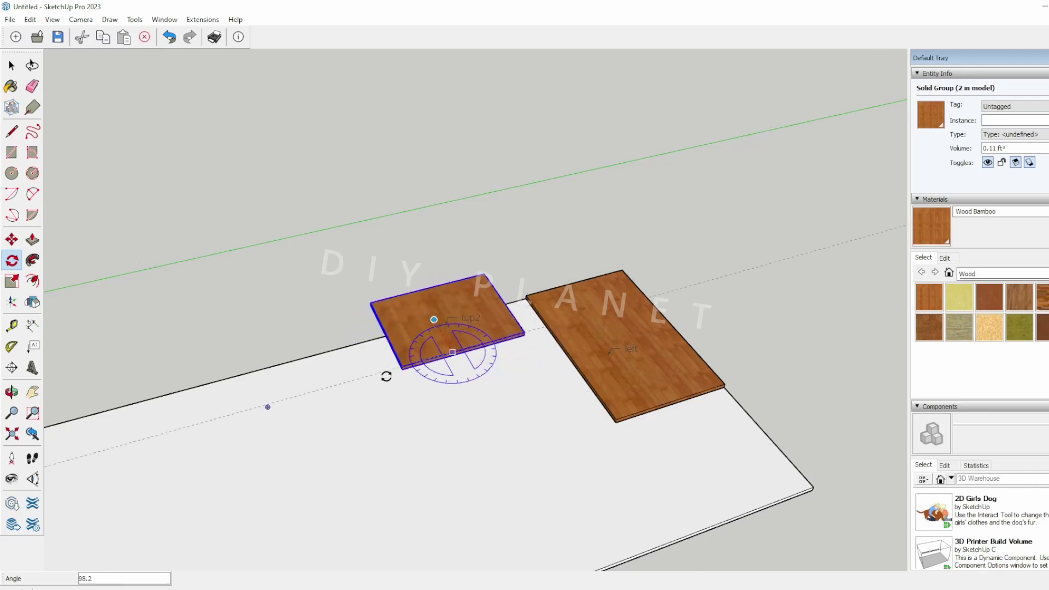
{"action": "key", "text": "space"}
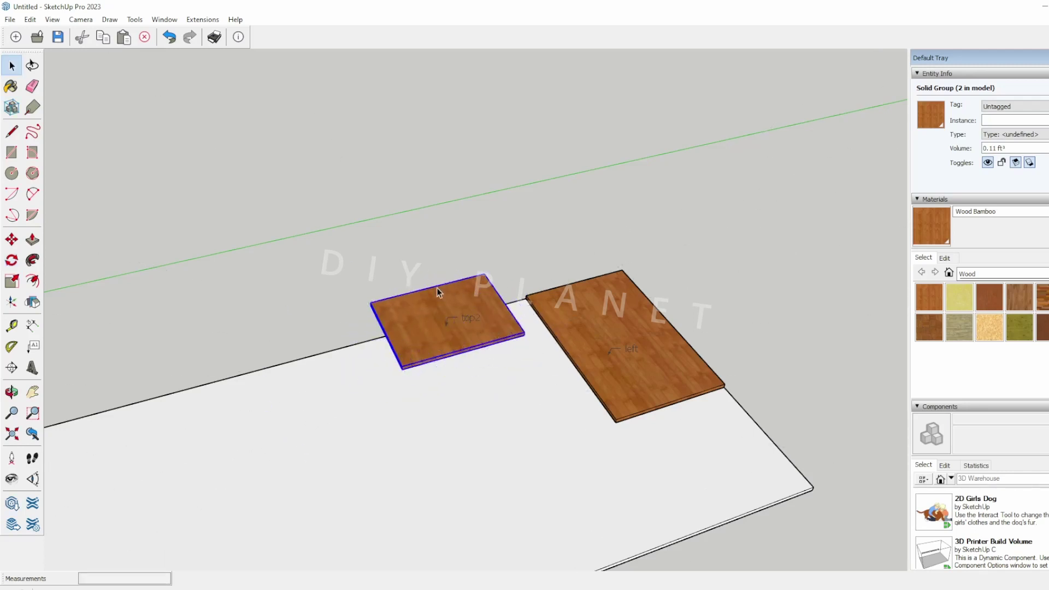
Step: Move the "top2" copy by its corner against the end of the "left" panel, flush with the second sheet's short edge
{"action": "key", "text": "m"}
{"action": "left_click", "coordinate": [489, 272]}
{"action": "left_click", "coordinate": [727, 383]}
{"action": "scroll", "coordinate": [450, 511], "scroll_direction": "down", "scroll_amount": 3}
{"action": "scroll", "coordinate": [451, 511], "scroll_direction": "down", "scroll_amount": 2}
{"action": "middle_click_drag", "start_coordinate": [412, 536], "coordinate": [457, 431], "text": "shift"}
Step: Move the flat side panel copy onto the second sheet, flush with its long edge and against the "left" panel
{"action": "key", "text": "space"}
{"action": "left_click", "coordinate": [380, 459]}
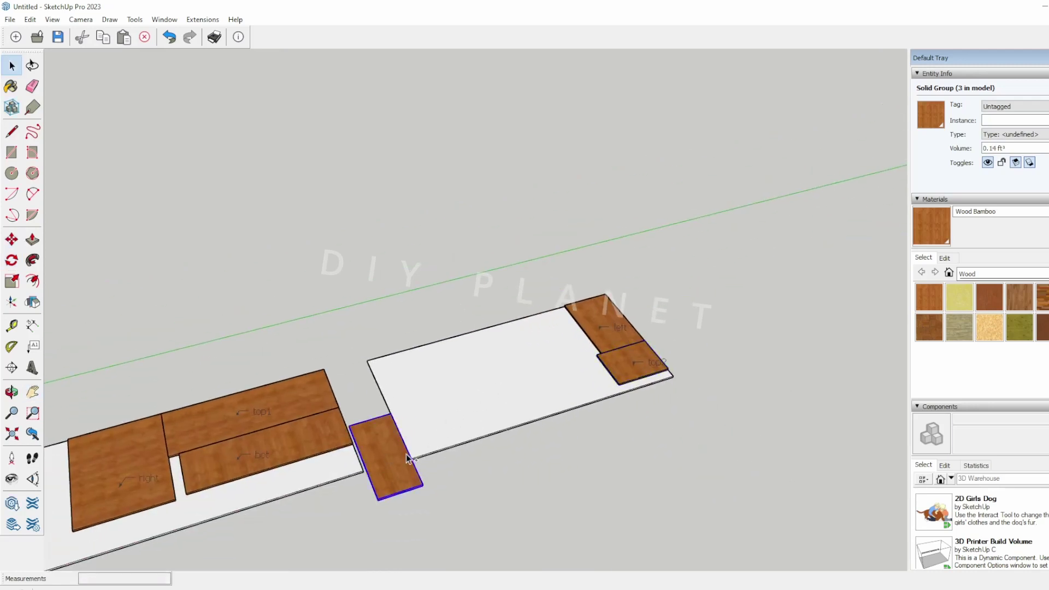
{"action": "key", "text": "m"}
{"action": "left_click", "coordinate": [391, 410]}
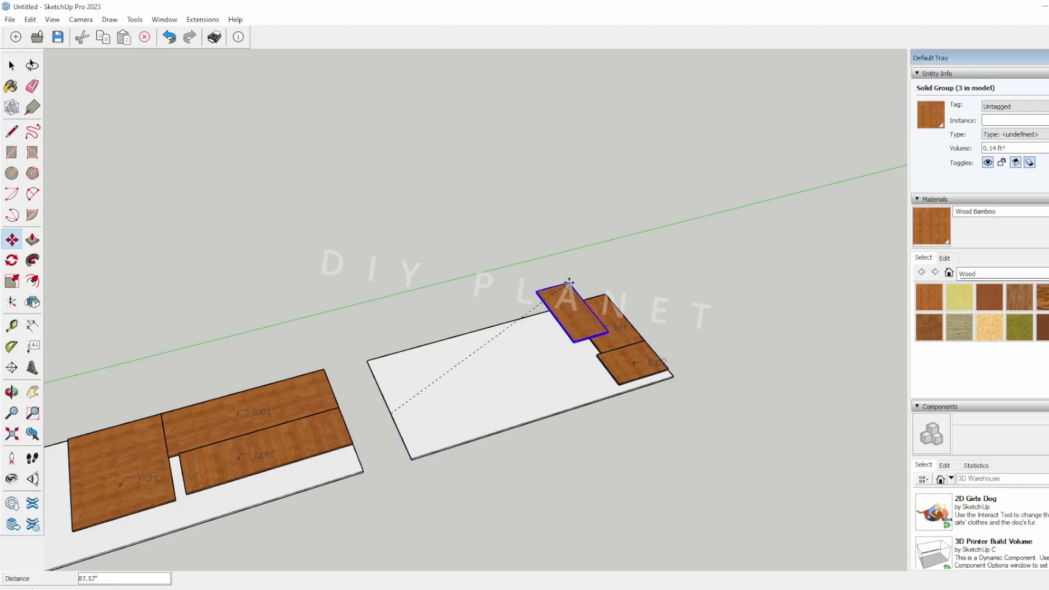
{"action": "left_click", "coordinate": [565, 306]}
{"action": "middle_click_drag", "start_coordinate": [565, 377], "coordinate": [563, 403]}
{"action": "scroll", "coordinate": [563, 403], "scroll_direction": "up", "scroll_amount": 4}
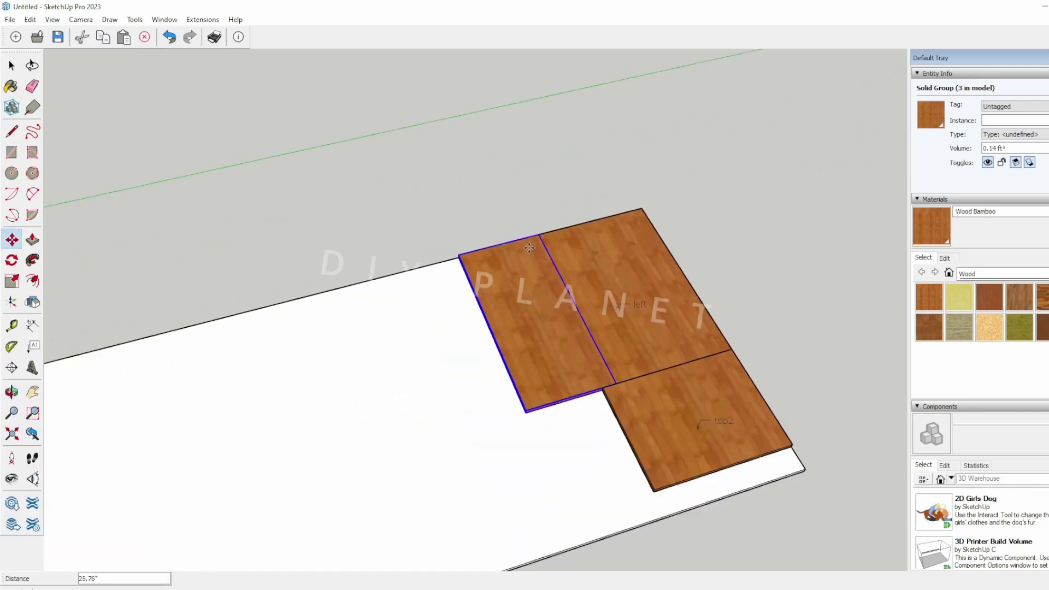
{"action": "left_click", "coordinate": [529, 248]}
Step: Paste another copy of the side panel and place it beside the first one along the second sheet's long edge
{"action": "key", "text": "space"}
{"action": "key", "text": "ctrl+v"}
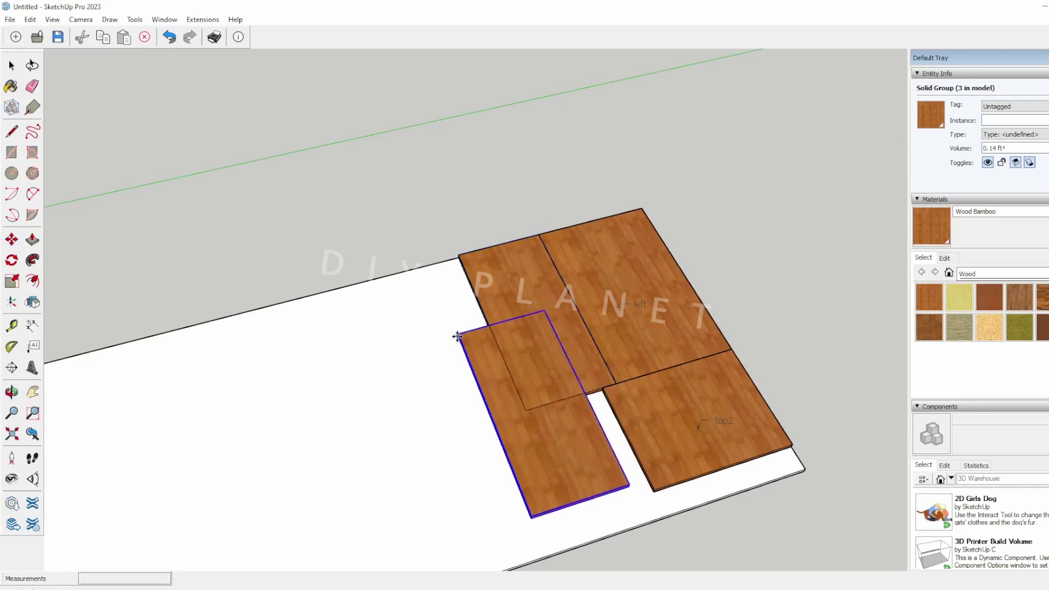
{"action": "left_click", "coordinate": [371, 284]}
{"action": "left_click", "coordinate": [458, 256]}
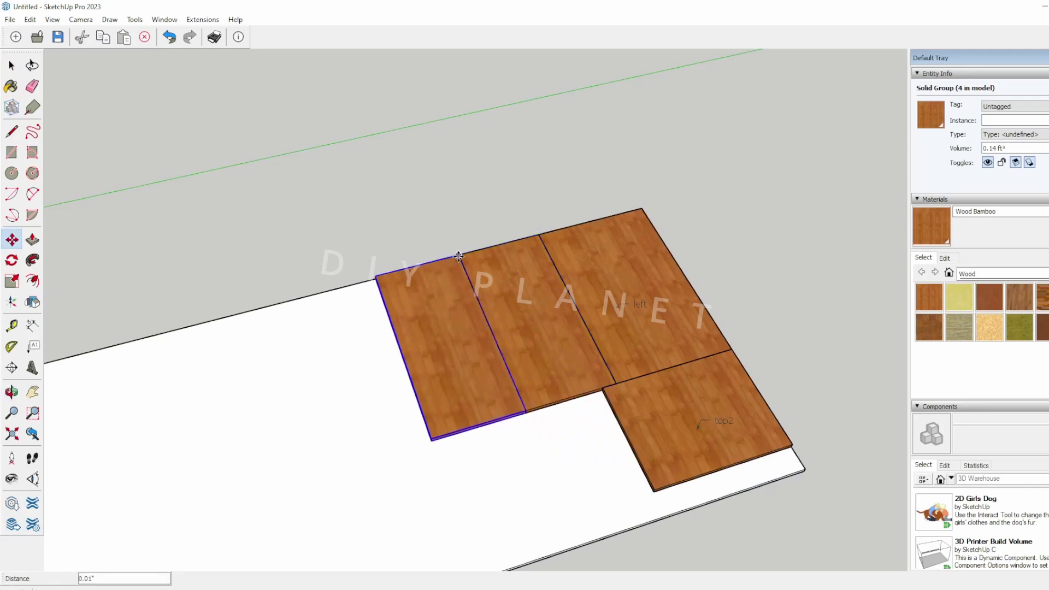
Step: Label the two side panel copies on the second sheet "l1" and "l2", starting with the one beside the "left" panel
{"action": "mouse_move", "coordinate": [514, 329]}
{"action": "middle_mouse_down"}
{"action": "mouse_move", "coordinate": [627, 308]}
{"action": "mouse_move", "coordinate": [495, 322]}
{"action": "middle_mouse_up"}
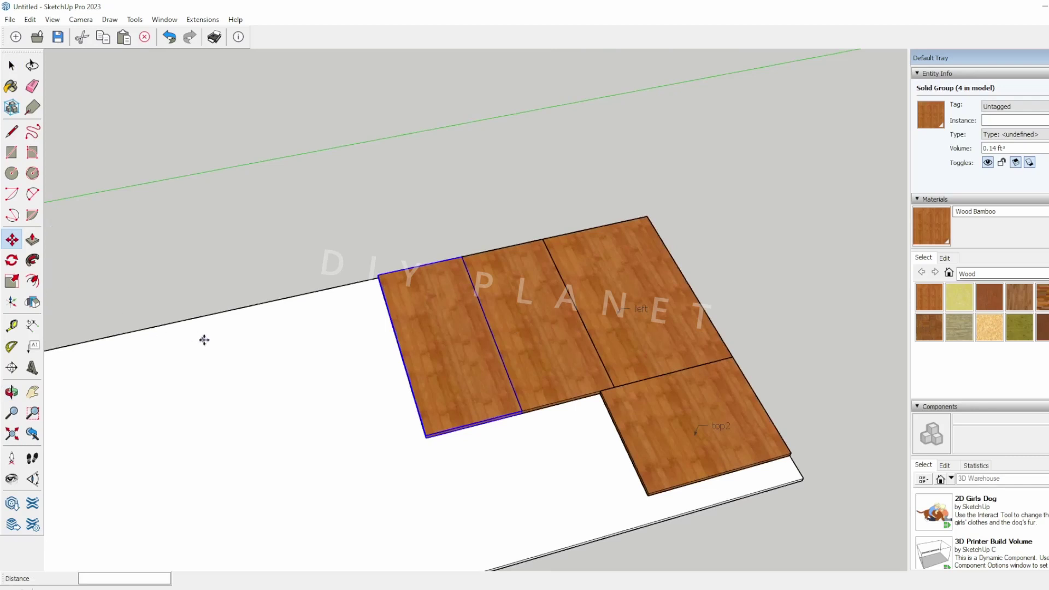
{"action": "scroll", "coordinate": [270, 393], "scroll_direction": "down", "scroll_amount": 5}
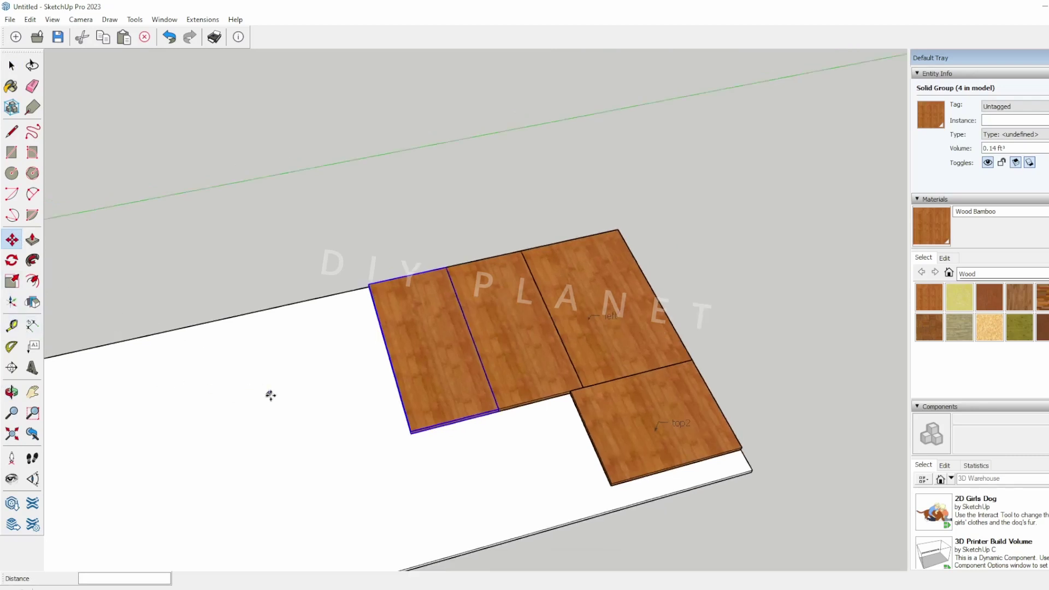
{"action": "scroll", "coordinate": [295, 393], "scroll_direction": "up", "scroll_amount": 5}
{"action": "scroll", "coordinate": [127, 328], "scroll_direction": "up", "scroll_amount": 2}
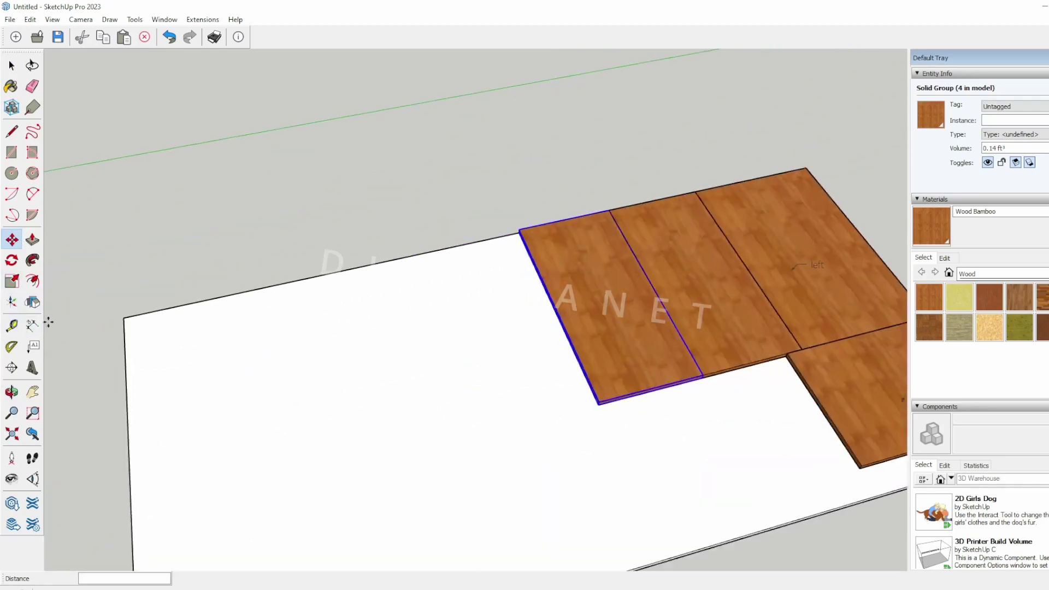
{"action": "key", "text": "h"}
{"action": "left_click_drag", "start_coordinate": [578, 343], "coordinate": [353, 405]}
{"action": "key", "text": "space"}
{"action": "left_click", "coordinate": [33, 345]}
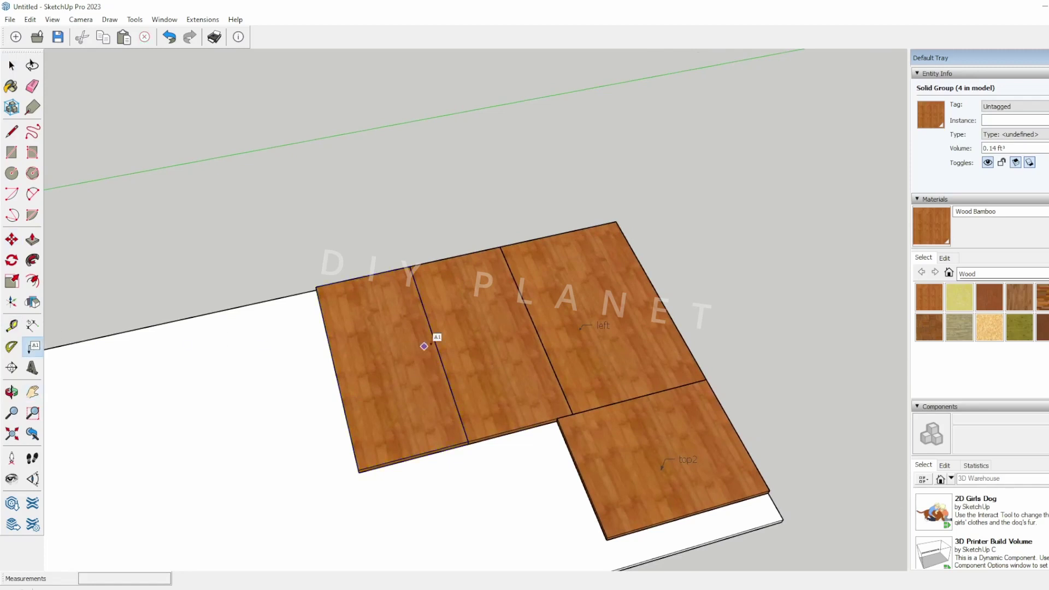
{"action": "left_click", "coordinate": [460, 345]}
{"action": "left_click", "coordinate": [472, 333]}
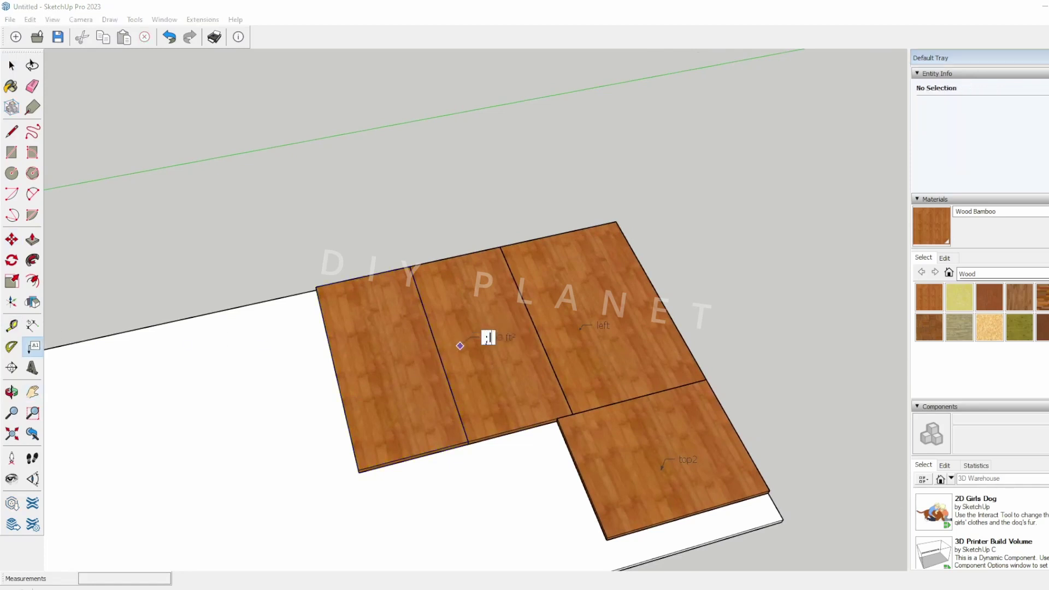
{"action": "left_click", "coordinate": [419, 365]}
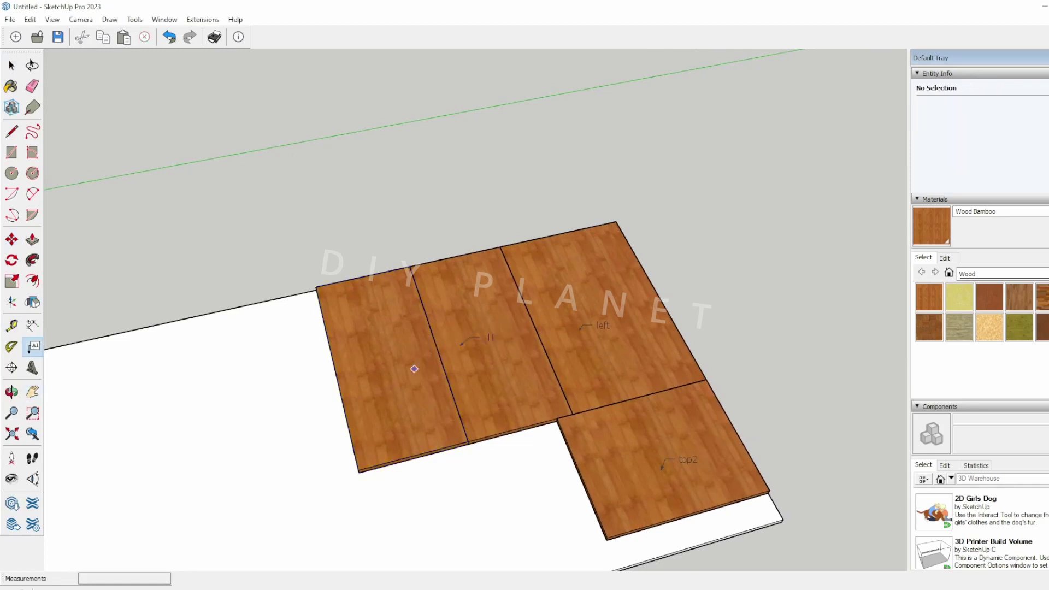
{"action": "left_click", "coordinate": [383, 381]}
{"action": "left_click", "coordinate": [379, 387]}
Step: Label the outer side panel of the desk's shelf unit "l2"
{"action": "scroll", "coordinate": [377, 388], "scroll_direction": "down", "scroll_amount": 4}
{"action": "key", "text": "h"}
{"action": "left_click_drag", "start_coordinate": [288, 475], "coordinate": [654, 326]}
{"action": "left_click_drag", "start_coordinate": [236, 464], "coordinate": [489, 369]}
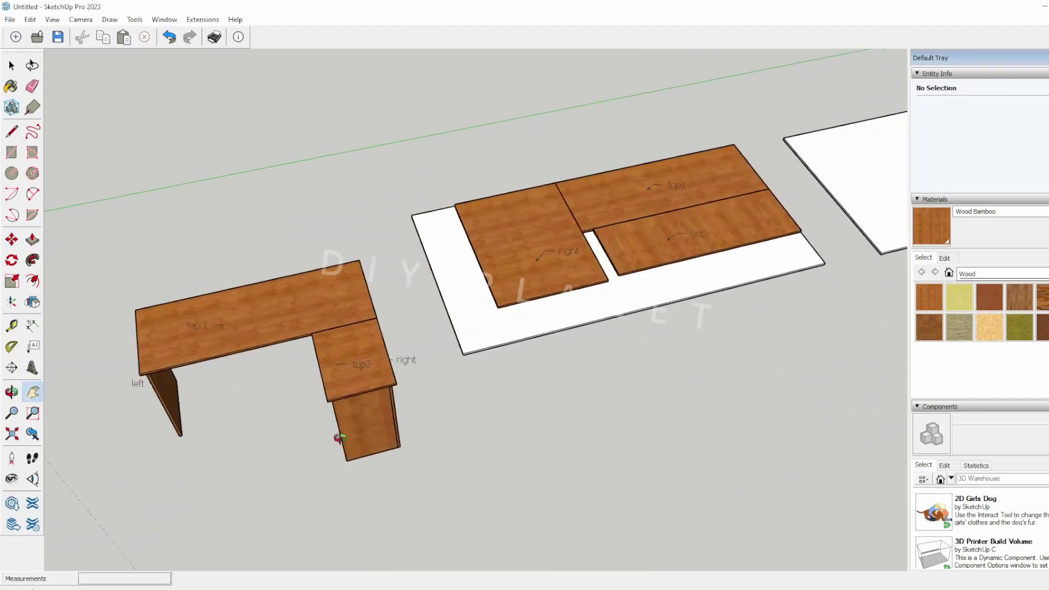
{"action": "middle_click_drag", "start_coordinate": [330, 444], "coordinate": [437, 398]}
{"action": "scroll", "coordinate": [435, 395], "scroll_direction": "up", "scroll_amount": 4}
{"action": "left_click_drag", "start_coordinate": [350, 436], "coordinate": [401, 375]}
{"action": "left_click", "coordinate": [34, 349]}
{"action": "left_click", "coordinate": [413, 356]}
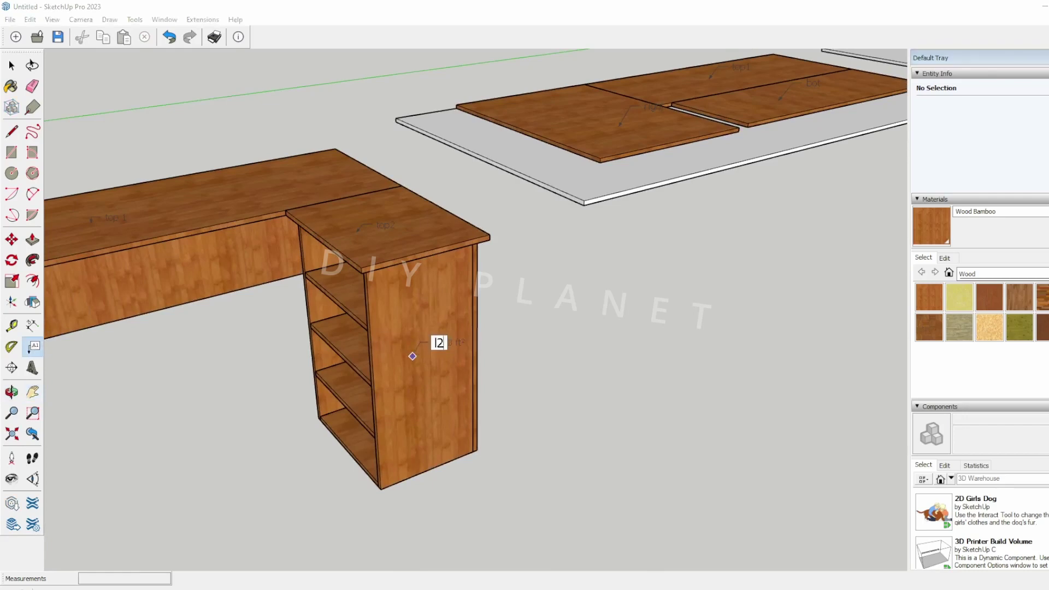
{"action": "left_click", "coordinate": [412, 356]}
Step: Delete the shelf component directly beneath the shelf unit's top panel
{"action": "middle_click_drag", "start_coordinate": [413, 356], "coordinate": [398, 304]}
{"action": "scroll", "coordinate": [426, 371], "scroll_direction": "up", "scroll_amount": 8}
{"action": "middle_click_drag", "start_coordinate": [405, 399], "coordinate": [298, 382]}
{"action": "scroll", "coordinate": [551, 372], "scroll_direction": "down", "scroll_amount": 3}
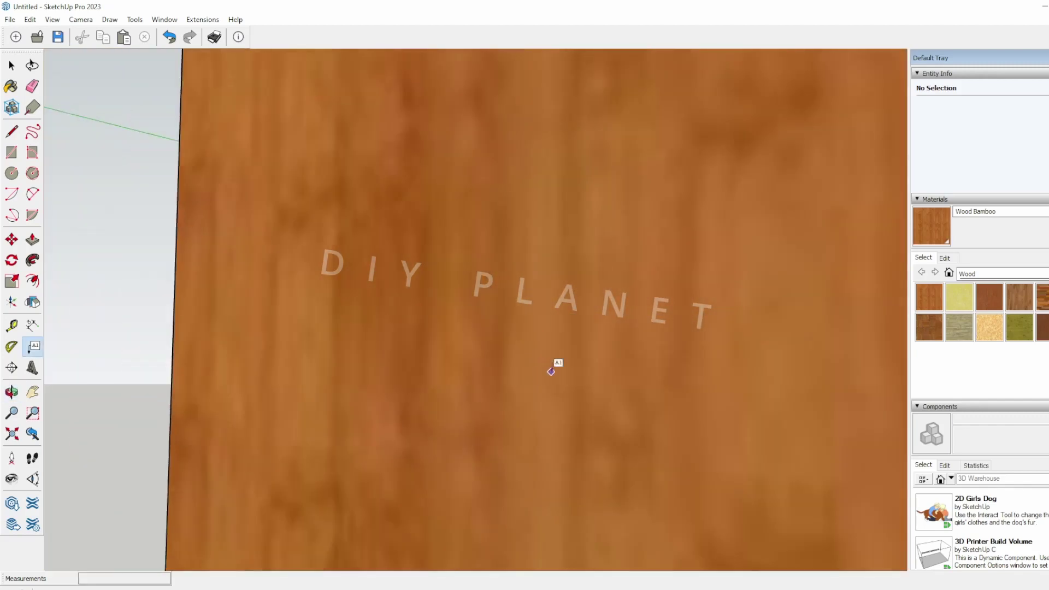
{"action": "scroll", "coordinate": [551, 372], "scroll_direction": "down", "scroll_amount": 8}
{"action": "middle_click_drag", "start_coordinate": [693, 356], "coordinate": [262, 416], "text": "shift"}
{"action": "middle_click_drag", "start_coordinate": [628, 421], "coordinate": [536, 421], "text": "shift"}
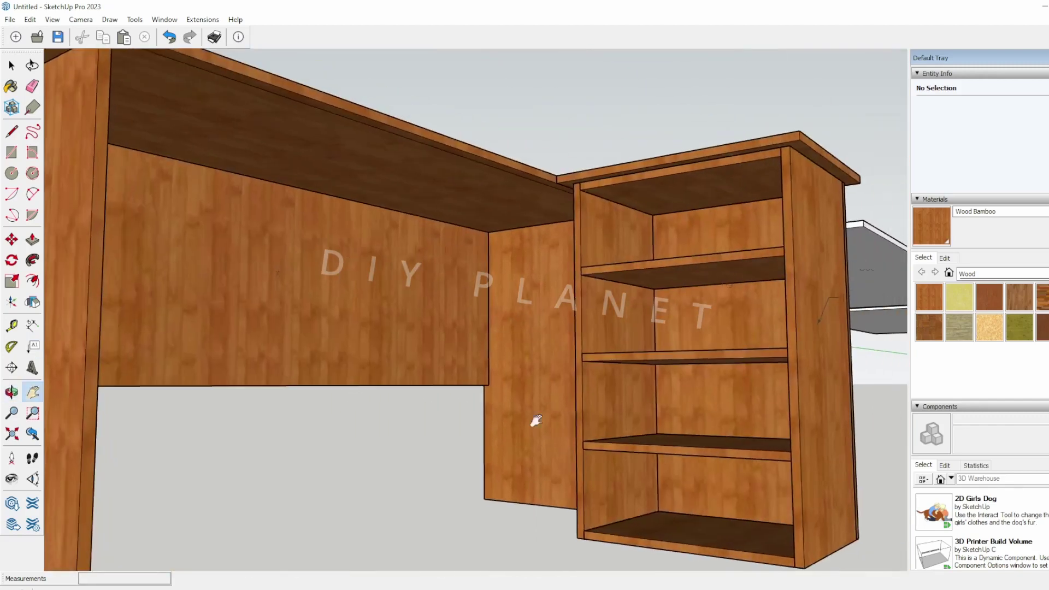
{"action": "middle_click_drag", "start_coordinate": [655, 335], "coordinate": [655, 448]}
{"action": "key", "text": "space"}
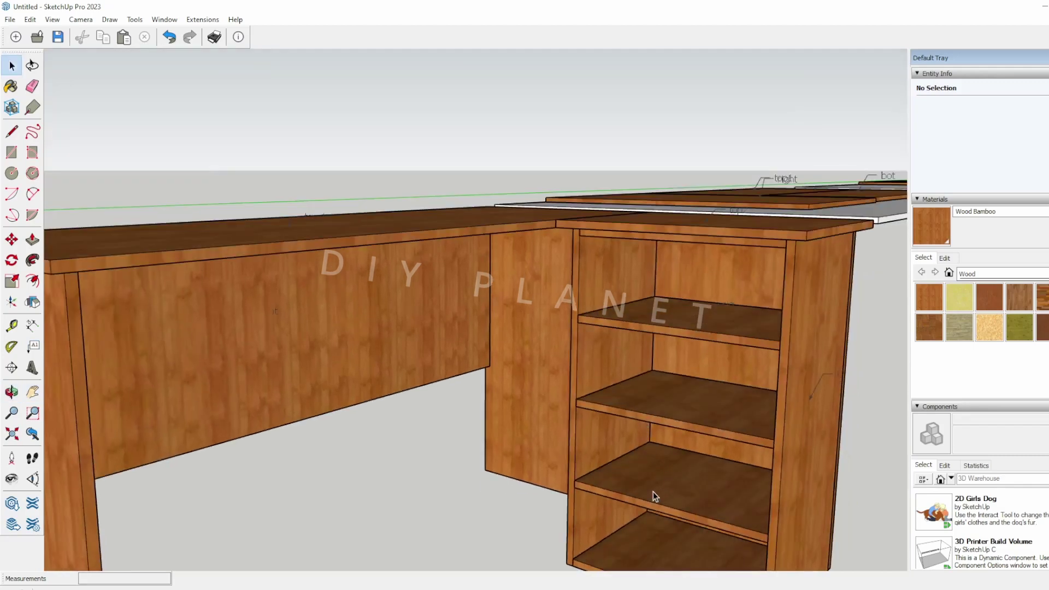
{"action": "middle_click_drag", "start_coordinate": [655, 497], "coordinate": [662, 465]}
{"action": "left_click", "coordinate": [706, 227]}
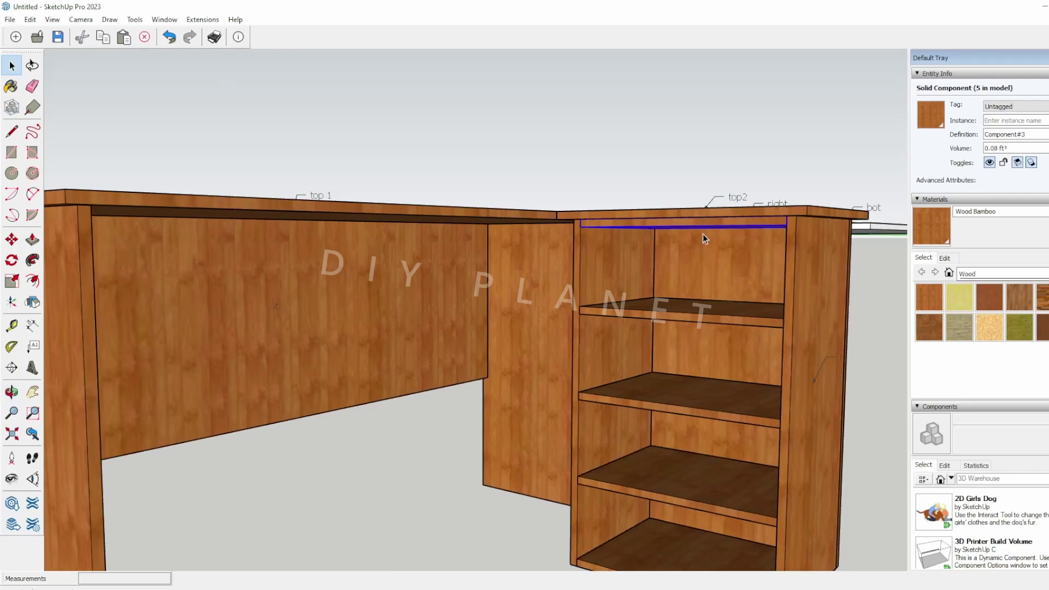
{"action": "middle_click_drag", "start_coordinate": [703, 234], "coordinate": [659, 347]}
{"action": "key", "text": "Delete"}
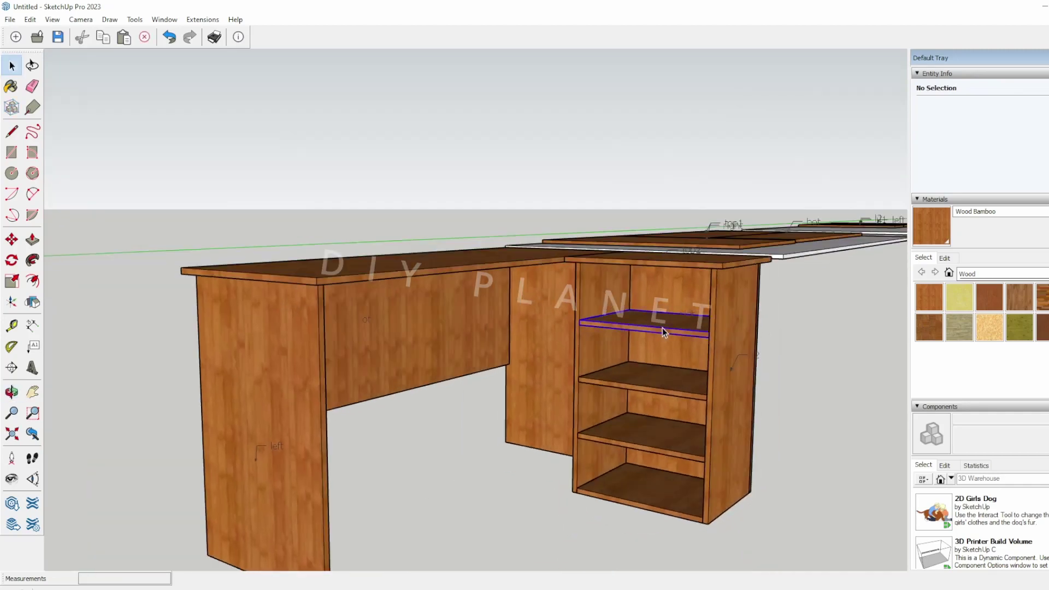
Step: Copy the shelf unit's four shelves together and paste them as a set beside the cutting sheets
{"action": "left_click", "coordinate": [662, 328]}
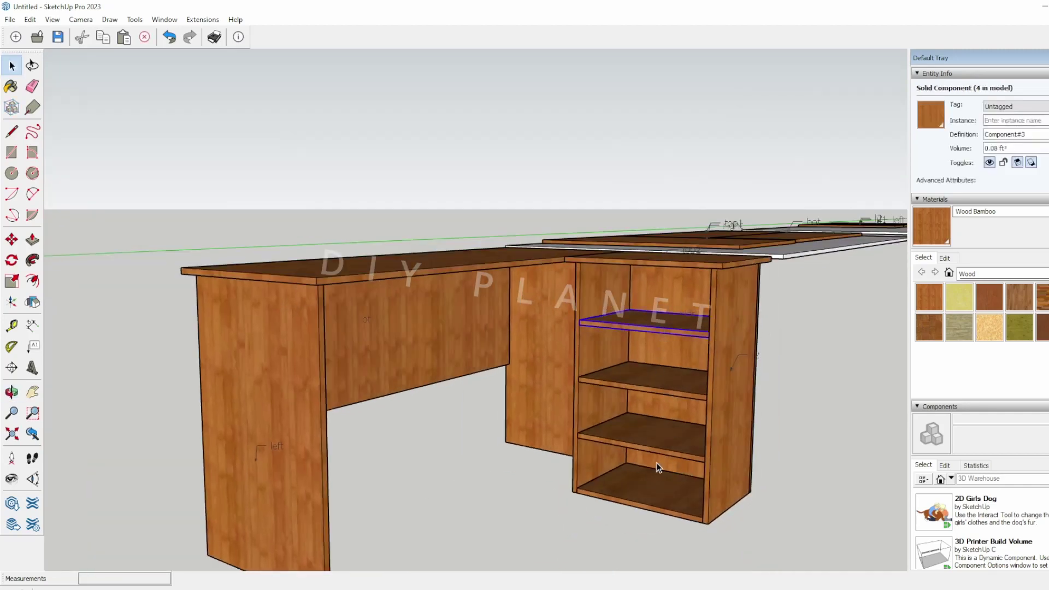
{"action": "left_click", "coordinate": [673, 390], "text": "ctrl"}
{"action": "left_click", "coordinate": [668, 447], "text": "ctrl"}
{"action": "middle_click_drag", "start_coordinate": [799, 465], "coordinate": [812, 423]}
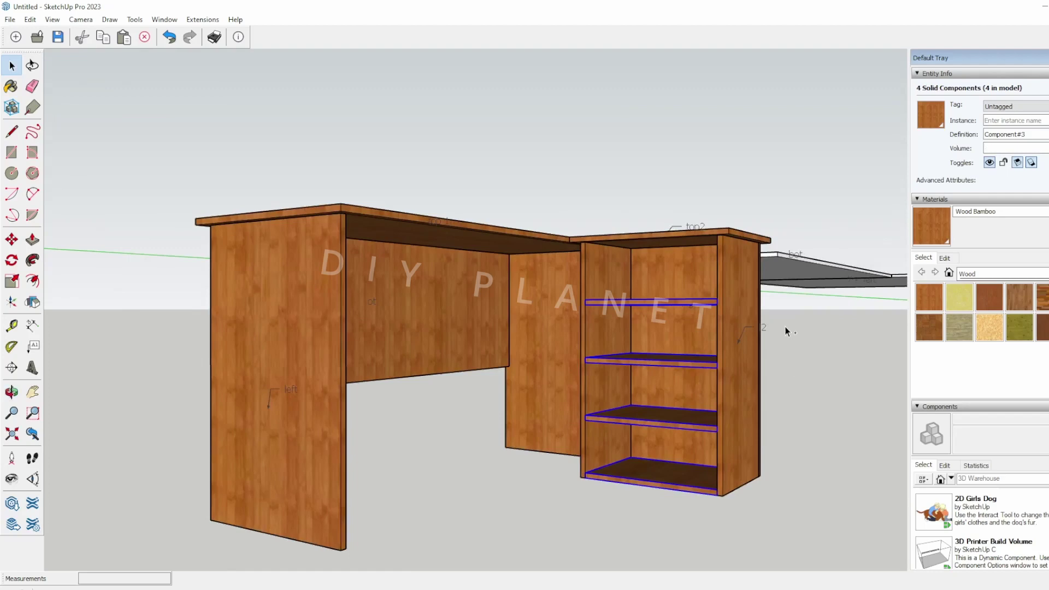
{"action": "middle_click_drag", "start_coordinate": [785, 329], "coordinate": [785, 476]}
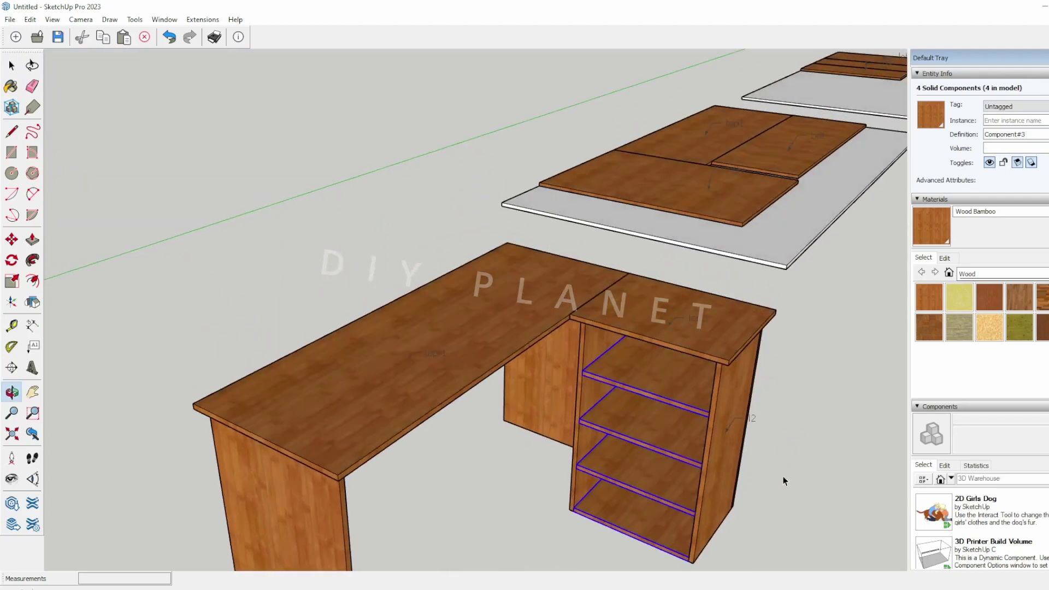
{"action": "middle_click_drag", "start_coordinate": [797, 439], "coordinate": [606, 398], "text": "shift"}
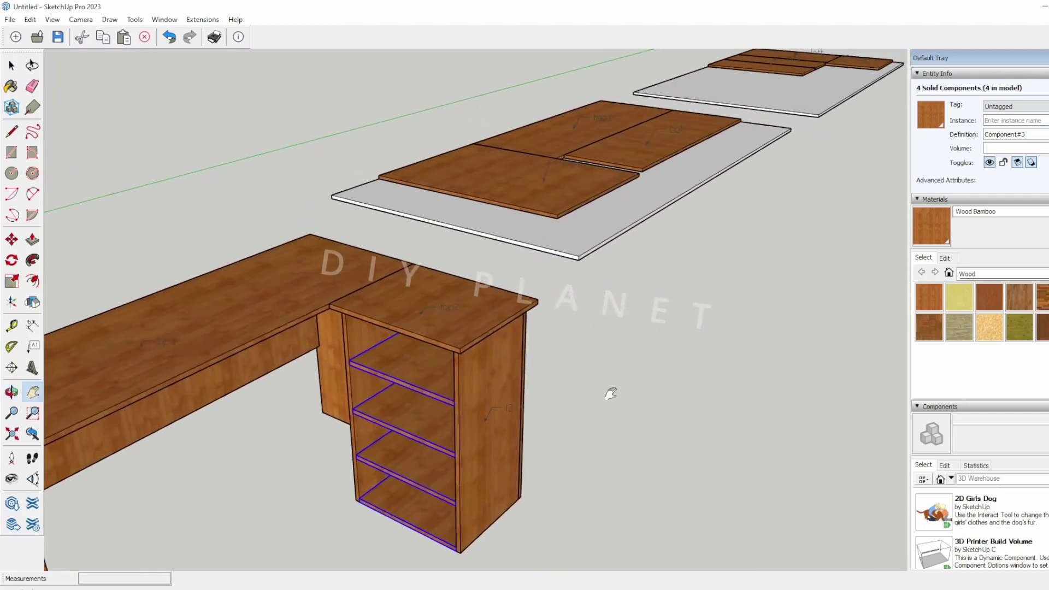
{"action": "key", "text": "ctrl+v"}
{"action": "left_click", "coordinate": [736, 140]}
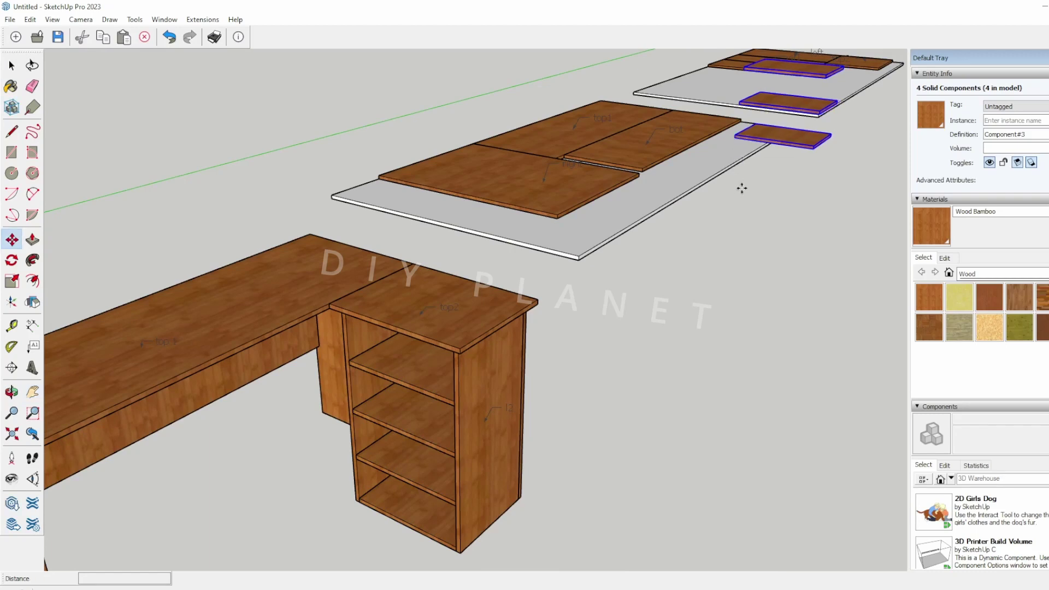
{"action": "middle_click_drag", "start_coordinate": [741, 200], "coordinate": [633, 417], "text": "shift"}
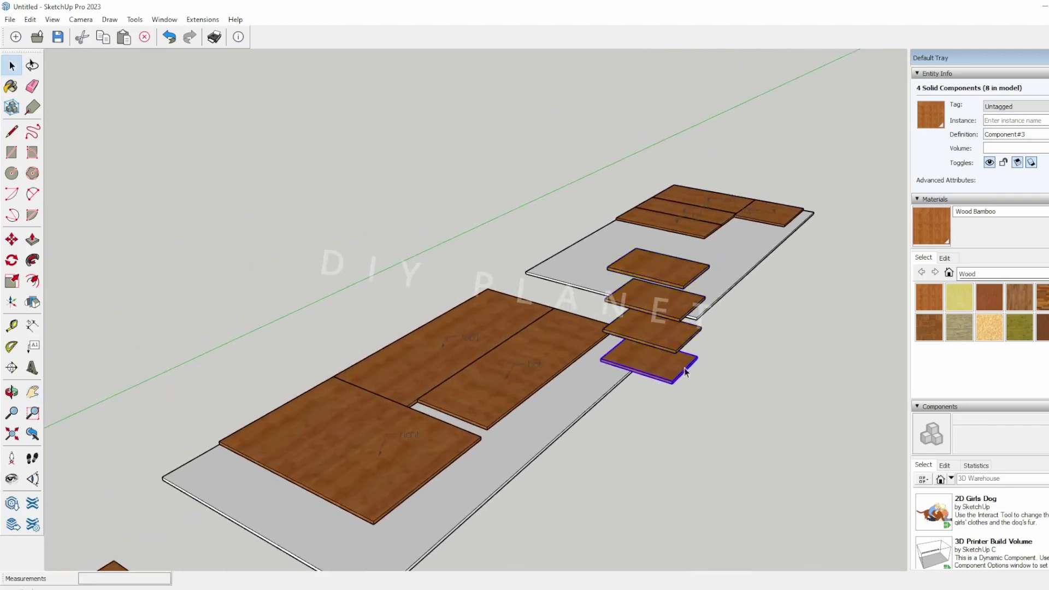
Step: Delete three of the four pasted shelf copies, keeping only the highest one
{"action": "left_click", "coordinate": [659, 372]}
{"action": "key", "text": "Delete"}
{"action": "key", "text": "Delete"}
Step: Move the remaining shelf copy by its corner over to the second sheet, toward the "l2" panel
{"action": "left_click", "coordinate": [670, 271]}
{"action": "scroll", "coordinate": [608, 453], "scroll_direction": "up", "scroll_amount": 3}
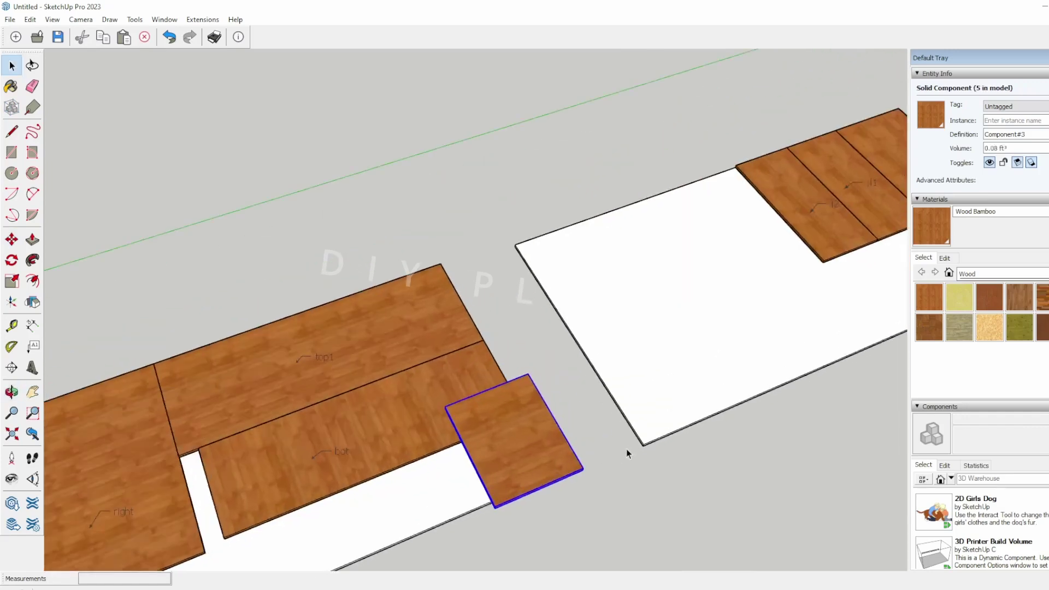
{"action": "middle_click_drag", "start_coordinate": [626, 448], "coordinate": [516, 399]}
{"action": "key", "text": "m"}
{"action": "left_click", "coordinate": [509, 402]}
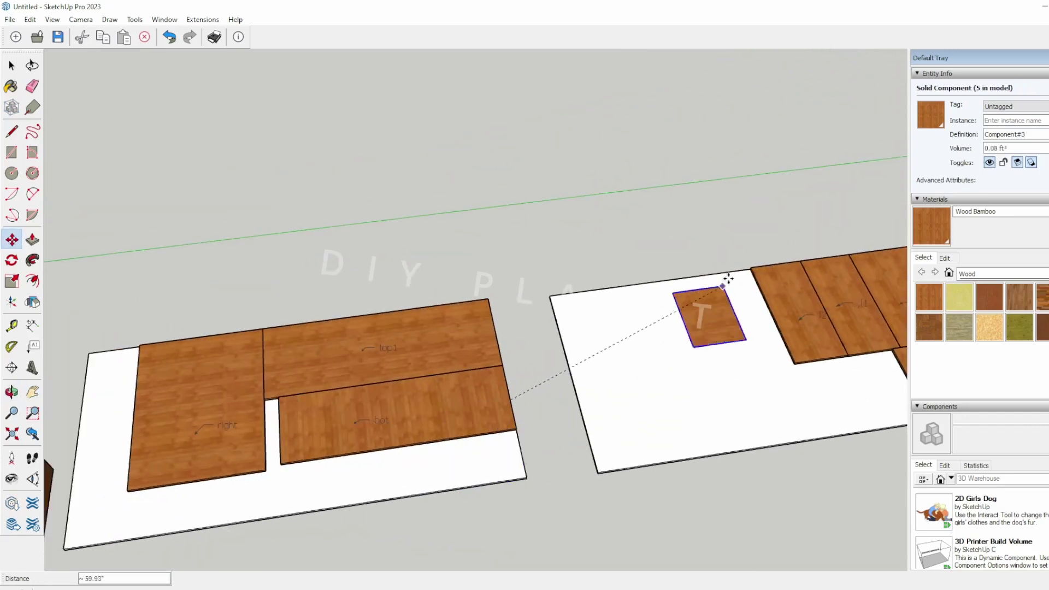
{"action": "left_click", "coordinate": [750, 272]}
Step: Try to snap the shelf copy's corner to the free outer corner of the "l2" panel on the second sheet
{"action": "middle_click_drag", "start_coordinate": [748, 319], "coordinate": [434, 429], "text": "shift"}
{"action": "scroll", "coordinate": [434, 428], "scroll_direction": "up", "scroll_amount": 3}
{"action": "key", "text": "m"}
{"action": "left_click", "coordinate": [425, 387]}
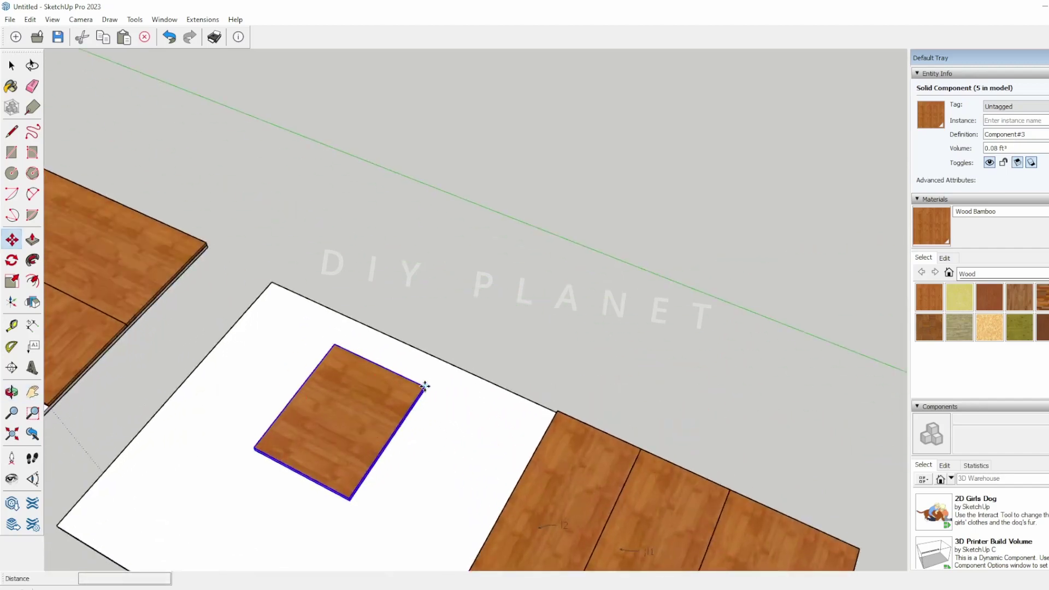
{"action": "left_click", "coordinate": [559, 412]}
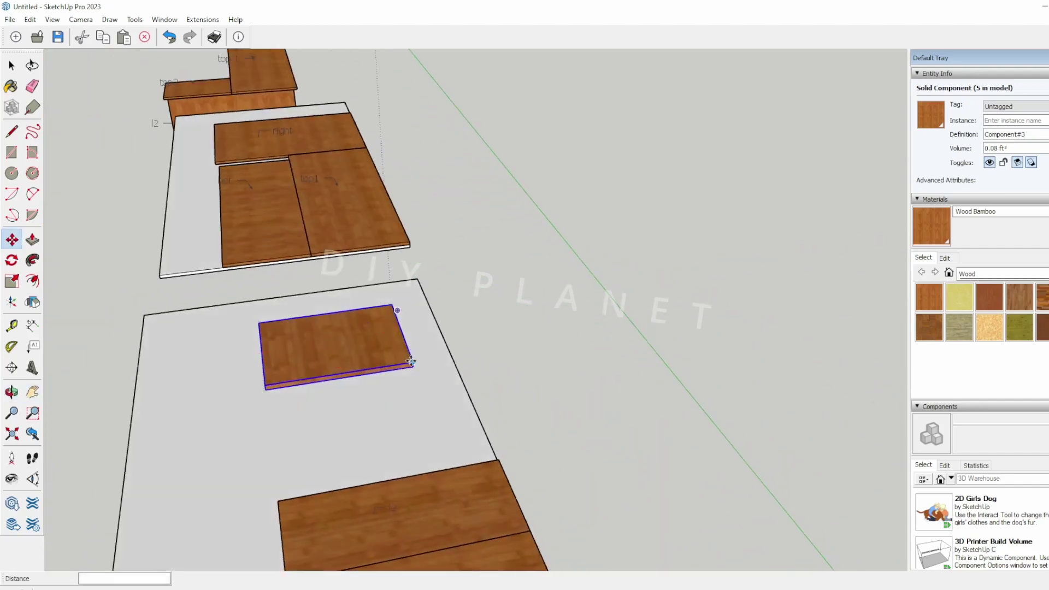
{"action": "left_click", "coordinate": [411, 362]}
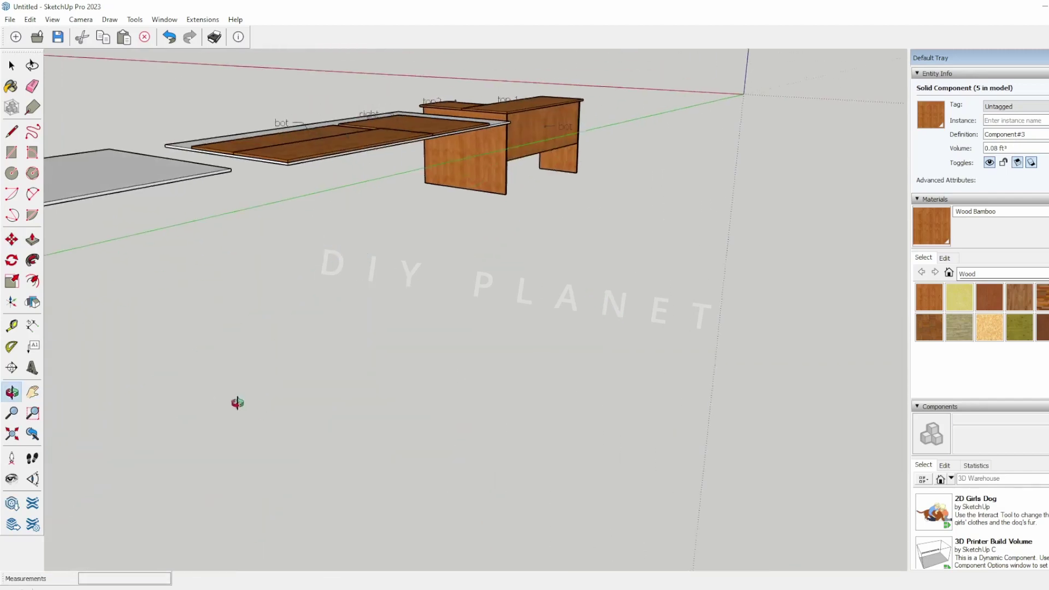
Step: Bring the shelf copy down onto the second sheet, flush with its long edge and against the "l2" panel
{"action": "middle_click_drag", "start_coordinate": [329, 417], "coordinate": [557, 539], "text": "shift"}
{"action": "scroll", "coordinate": [369, 379], "scroll_direction": "up", "scroll_amount": 3}
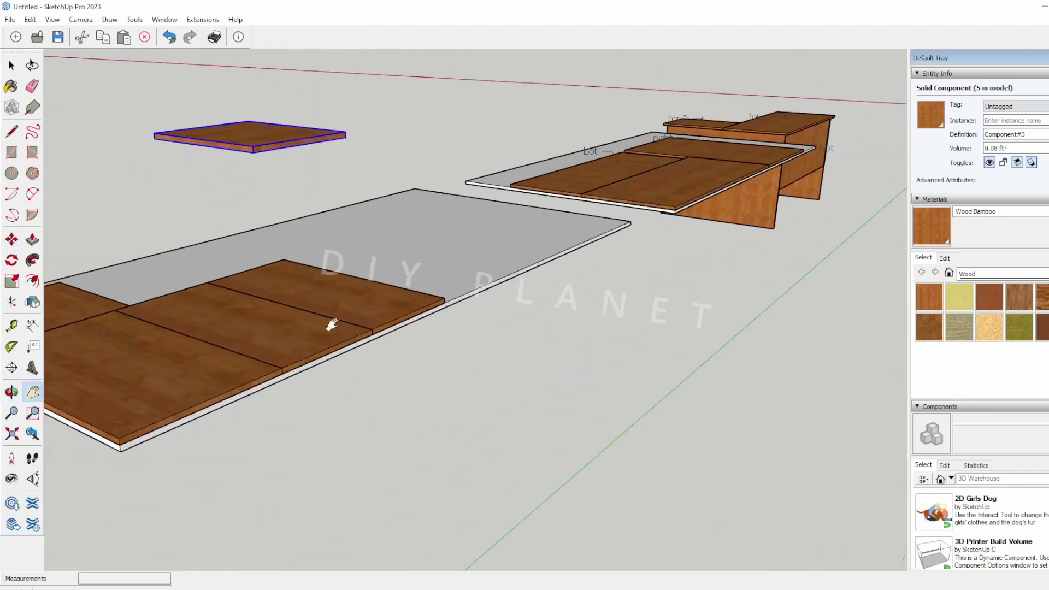
{"action": "left_click", "coordinate": [253, 145]}
{"action": "middle_click_drag", "start_coordinate": [438, 297], "coordinate": [463, 119]}
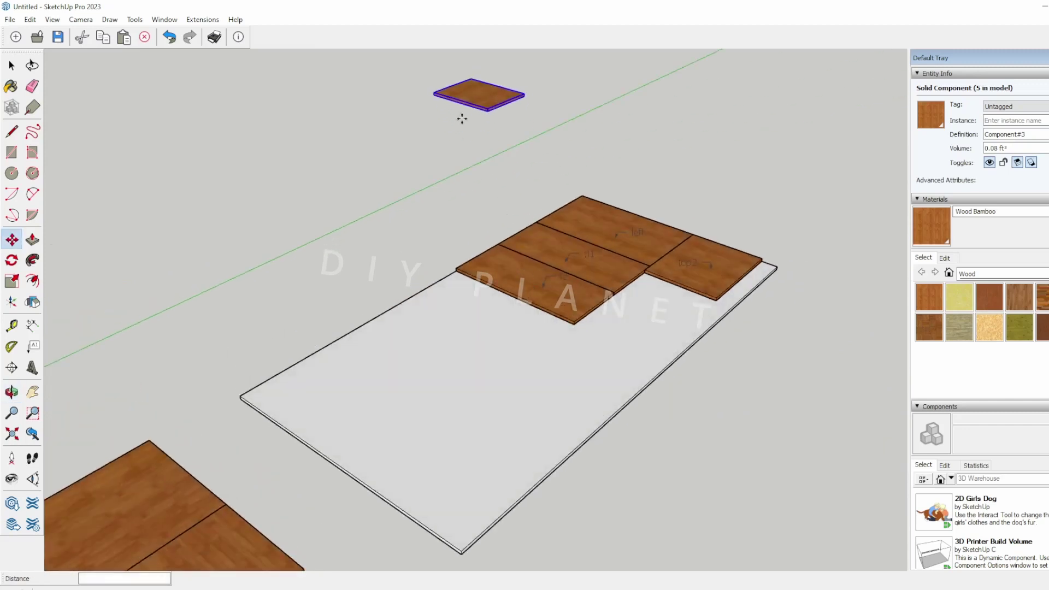
{"action": "left_click", "coordinate": [433, 93]}
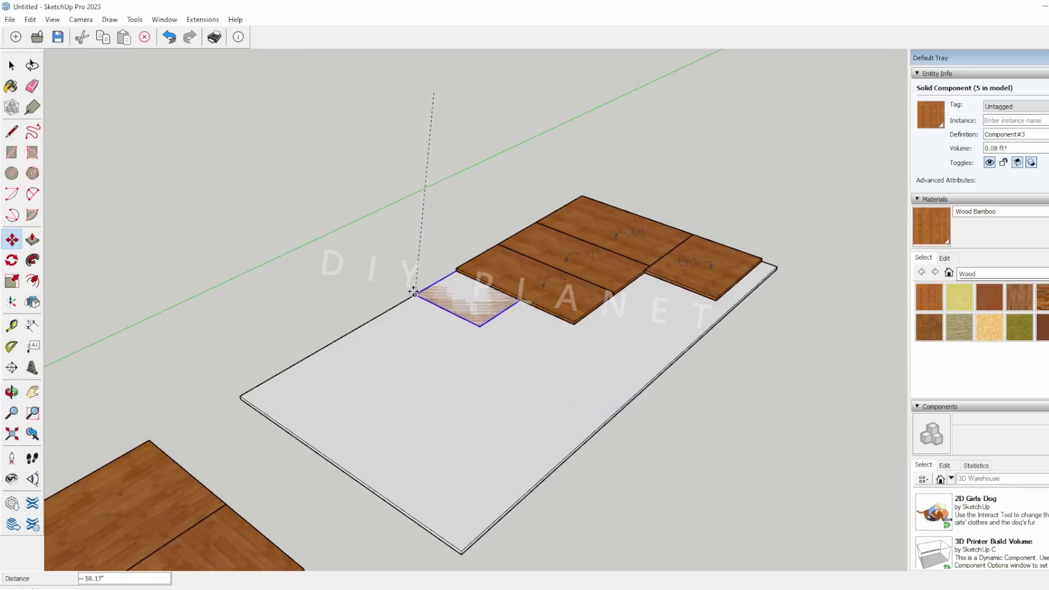
{"action": "left_click", "coordinate": [450, 291]}
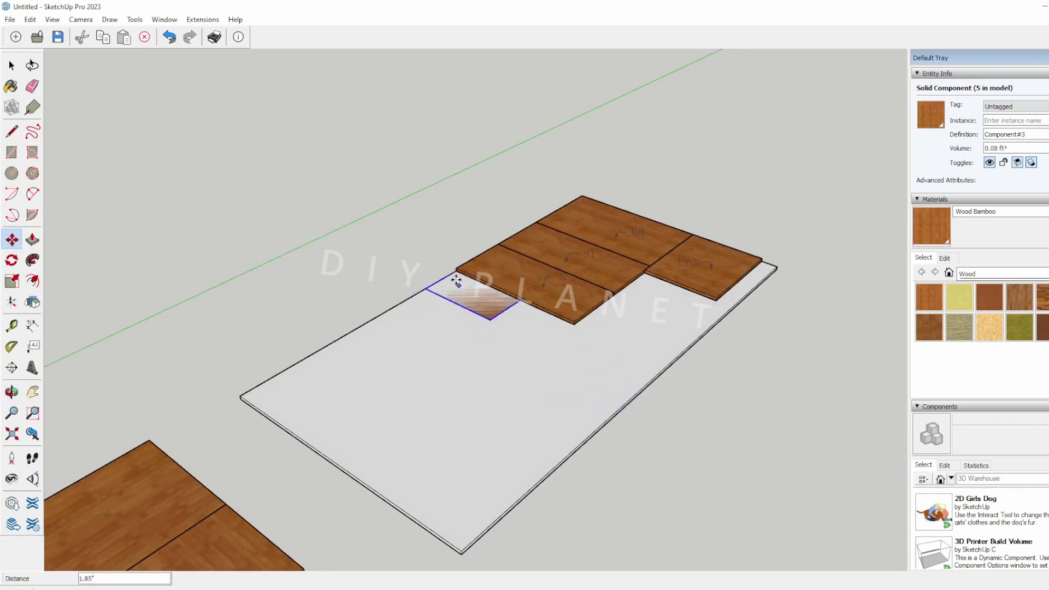
{"action": "middle_click_drag", "start_coordinate": [444, 288], "coordinate": [529, 282]}
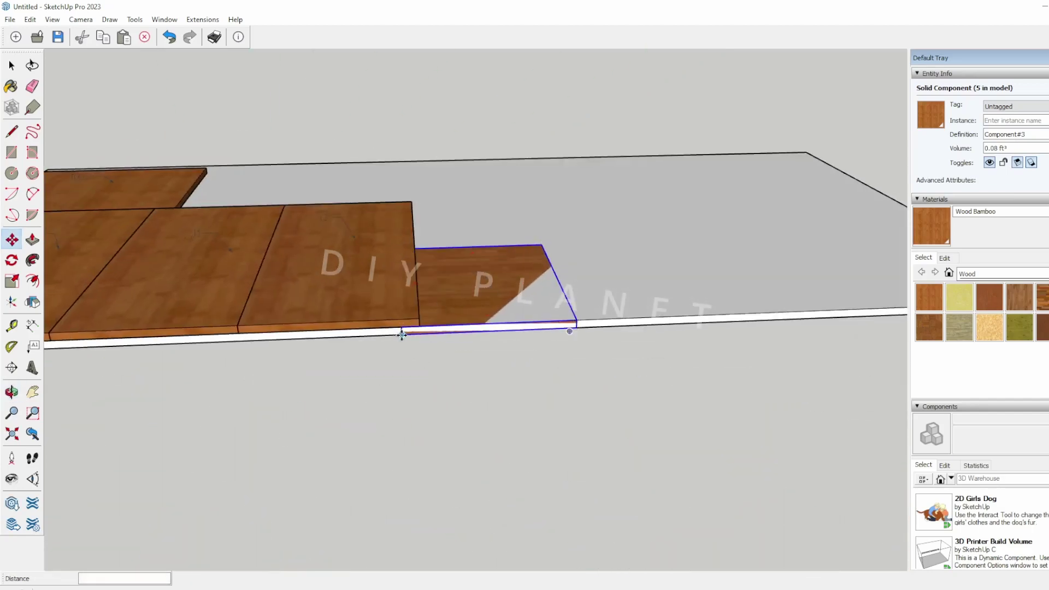
{"action": "left_click", "coordinate": [402, 335]}
{"action": "middle_click_drag", "start_coordinate": [544, 353], "coordinate": [82, 334]}
{"action": "middle_click_drag", "start_coordinate": [394, 333], "coordinate": [476, 458]}
{"action": "scroll", "coordinate": [241, 342], "scroll_direction": "down", "scroll_amount": 3}
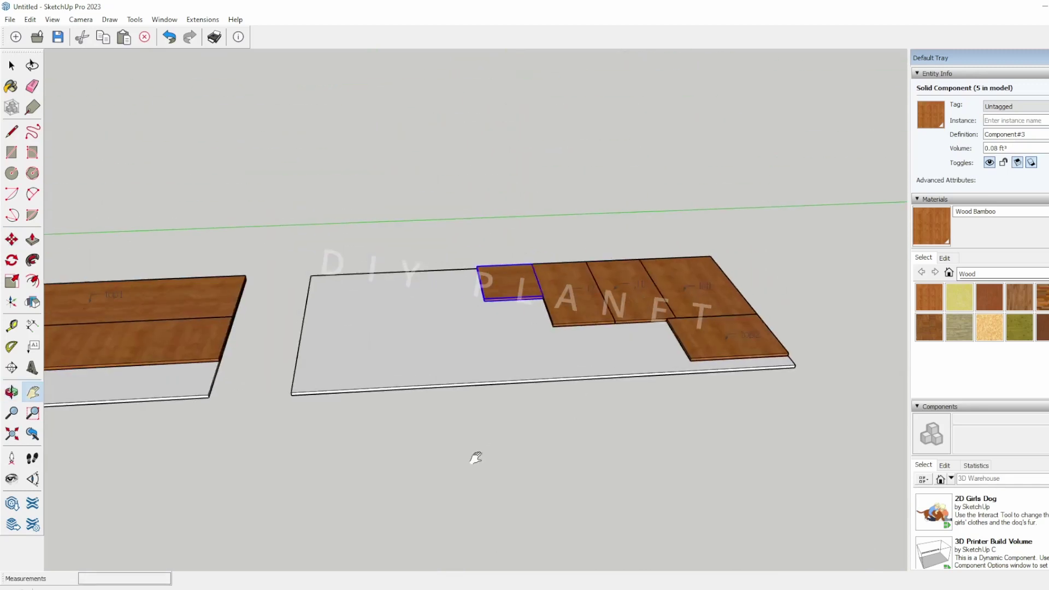
Step: Copy the shelf on the second sheet twice, placing one copy against its inner edge and another beside the "top2" panel
{"action": "key", "text": "space"}
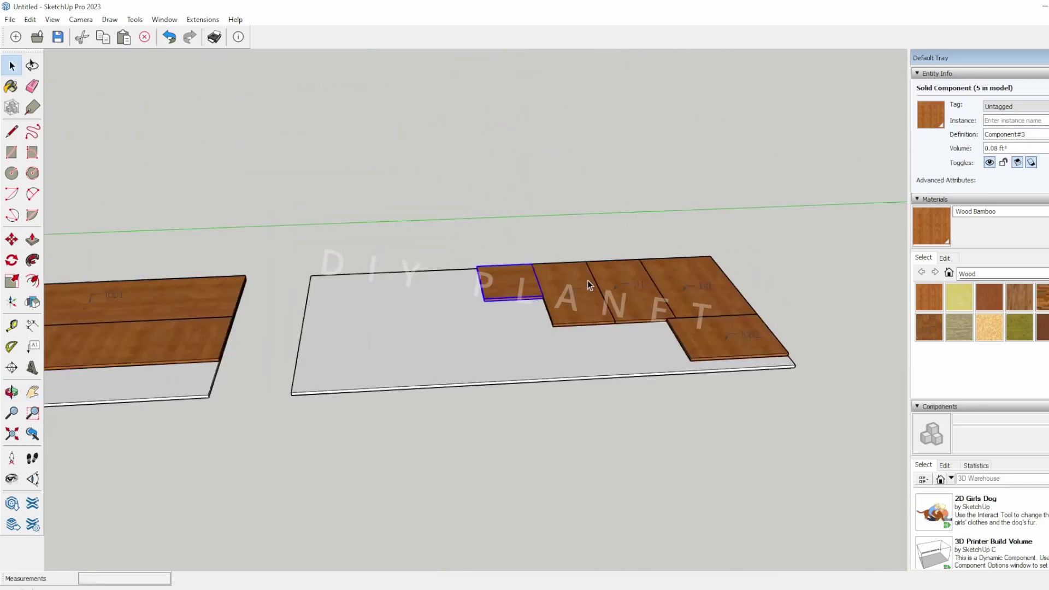
{"action": "scroll", "coordinate": [588, 281], "scroll_direction": "up", "scroll_amount": 2}
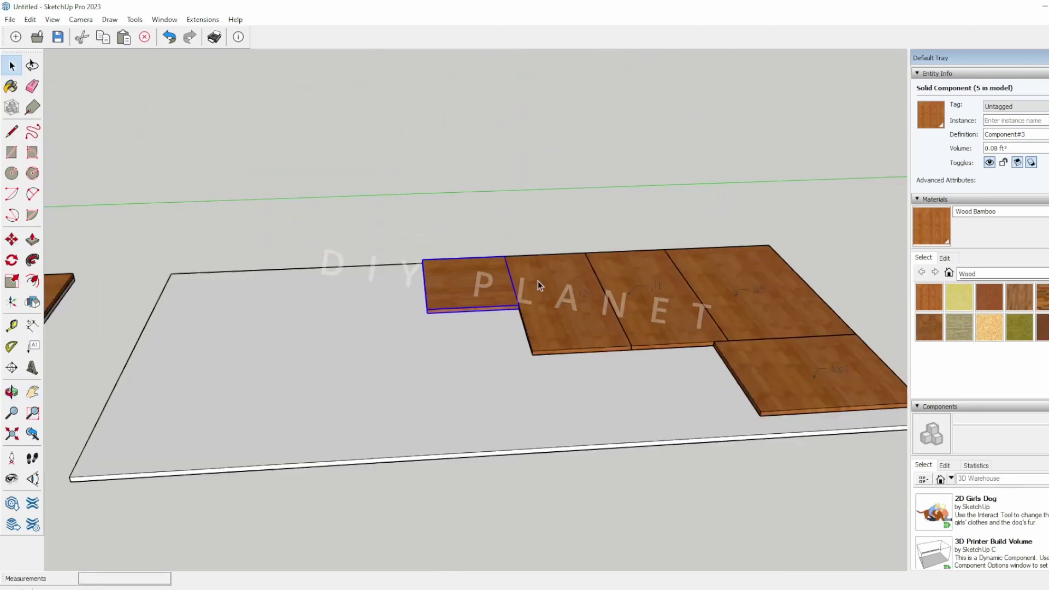
{"action": "left_click", "coordinate": [505, 255]}
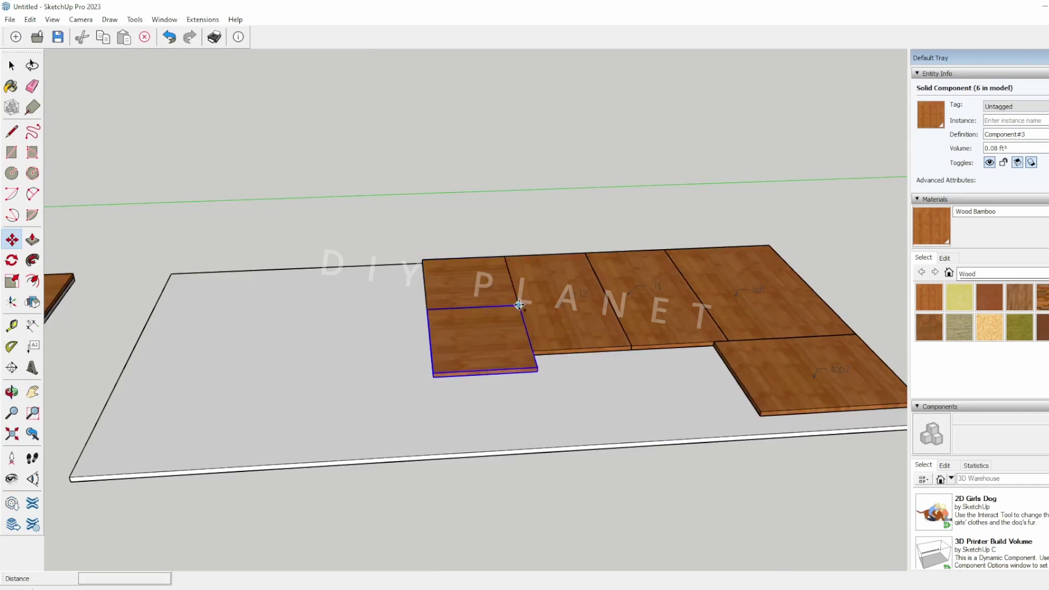
{"action": "left_click", "coordinate": [714, 342]}
{"action": "key", "text": "ctrl"}
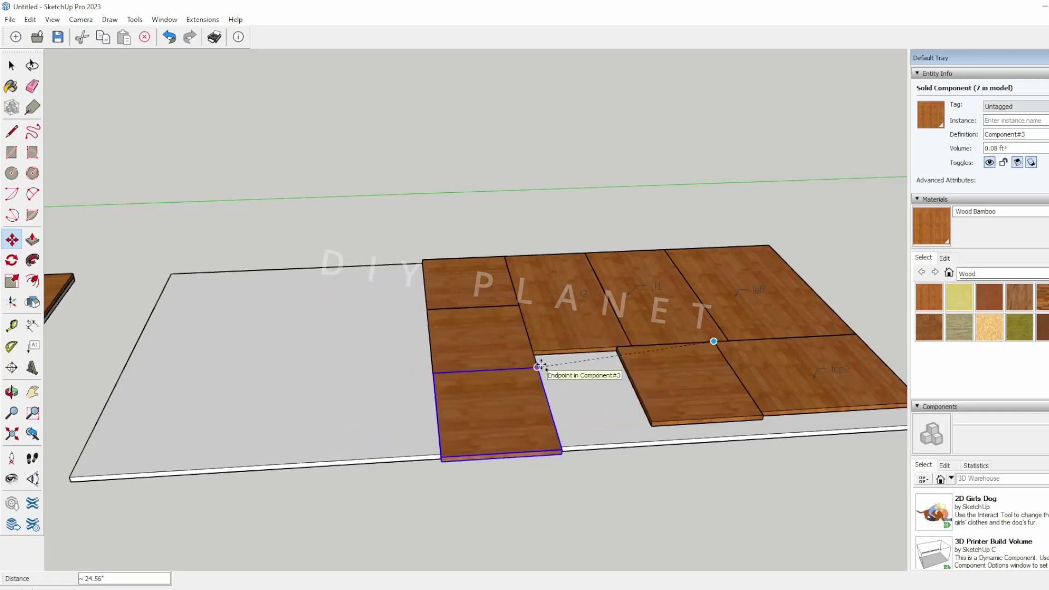
Step: Try to place another shelf copy in the free area beside the second shelf on the second sheet
{"action": "left_click", "coordinate": [436, 305]}
{"action": "key", "text": "space"}
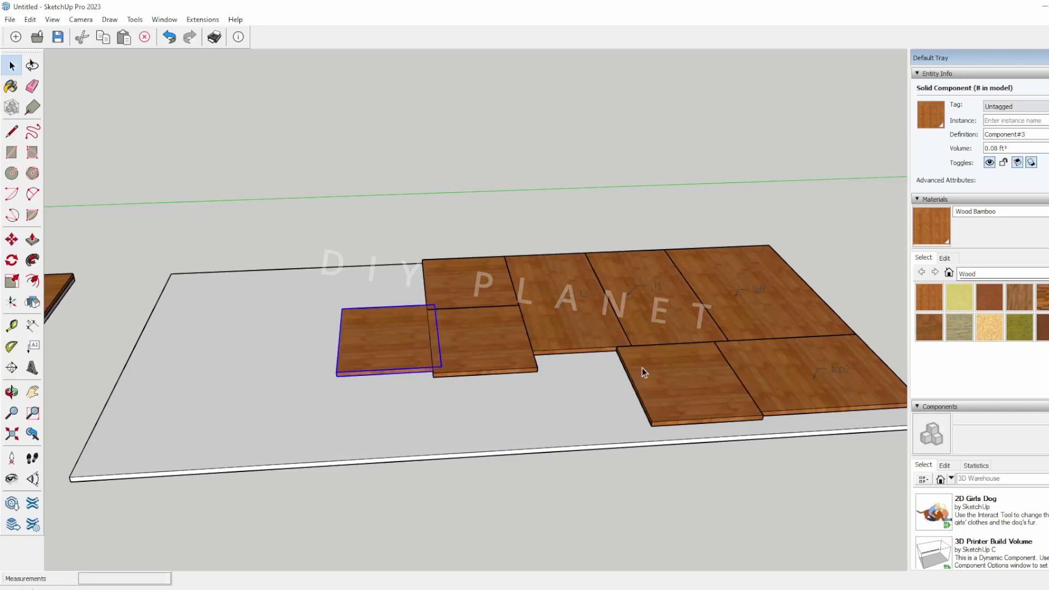
{"action": "key", "text": "ctrl+z"}
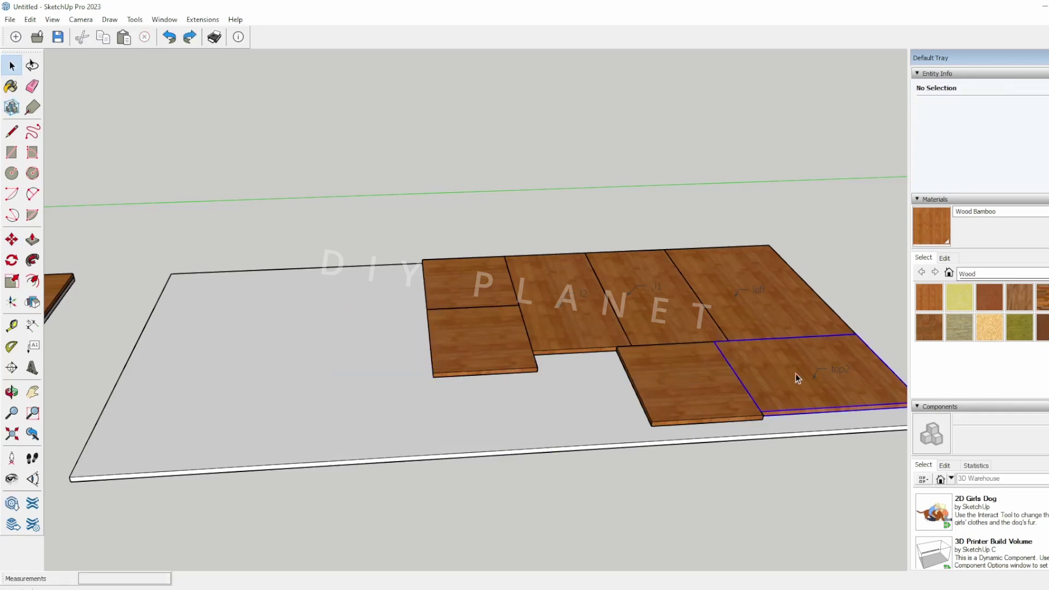
Step: Move the shelf beside "top2" by its corner so it sits flush against the short end of the "l2" panel
{"action": "left_click", "coordinate": [795, 372]}
{"action": "left_click", "coordinate": [710, 373]}
{"action": "key", "text": "m"}
{"action": "left_click", "coordinate": [714, 343]}
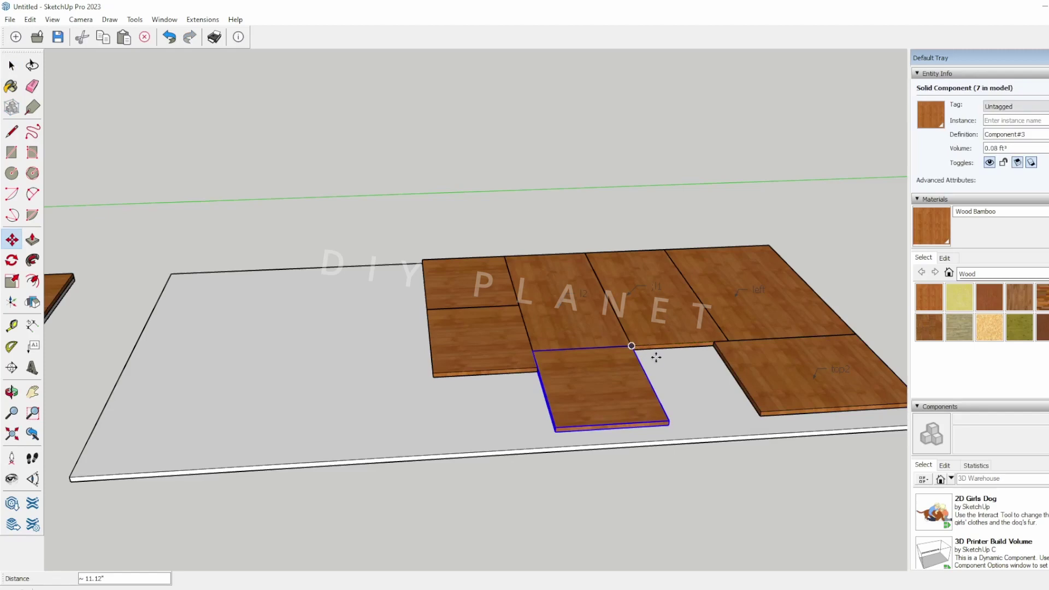
{"action": "scroll", "coordinate": [671, 356], "scroll_direction": "up", "scroll_amount": 3}
{"action": "middle_click_drag", "start_coordinate": [672, 355], "coordinate": [637, 410]}
{"action": "scroll", "coordinate": [638, 410], "scroll_direction": "down", "scroll_amount": 1}
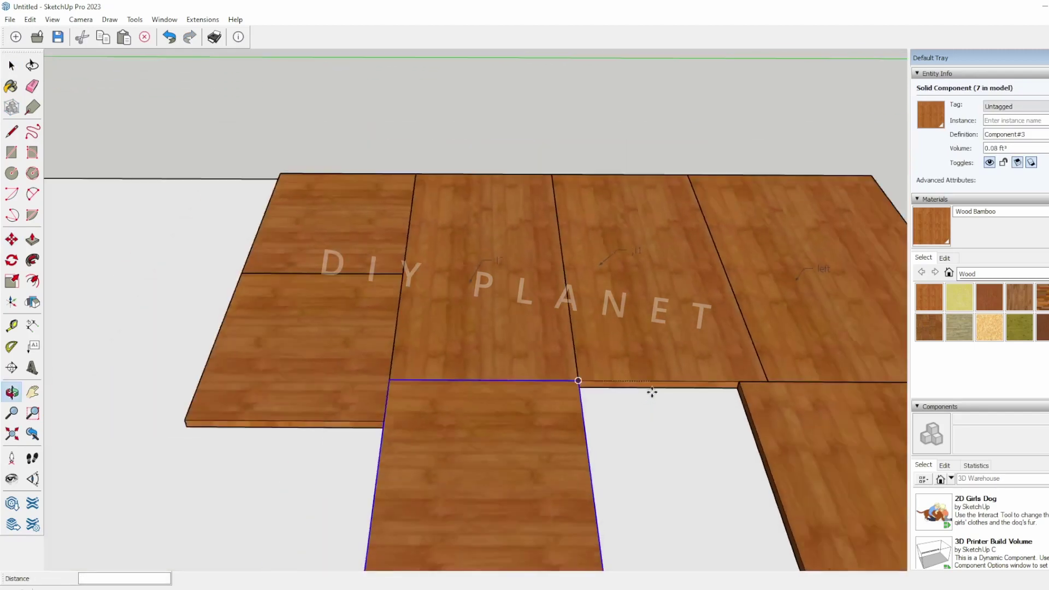
{"action": "left_click", "coordinate": [652, 392]}
{"action": "key", "text": "space"}
Step: Move the "top2" panel from beneath the "left" panel to the free area of the second sheet
{"action": "scroll", "coordinate": [678, 398], "scroll_direction": "down", "scroll_amount": 5}
{"action": "scroll", "coordinate": [729, 418], "scroll_direction": "up", "scroll_amount": 2}
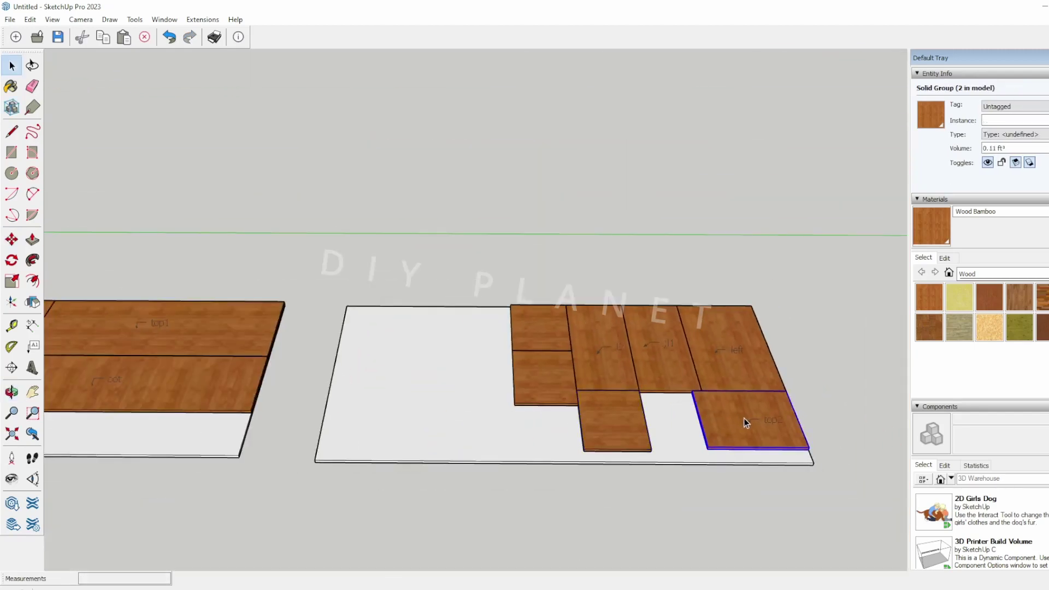
{"action": "key", "text": "m"}
{"action": "left_click", "coordinate": [744, 418]}
{"action": "left_click", "coordinate": [443, 343]}
{"action": "key", "text": "space"}
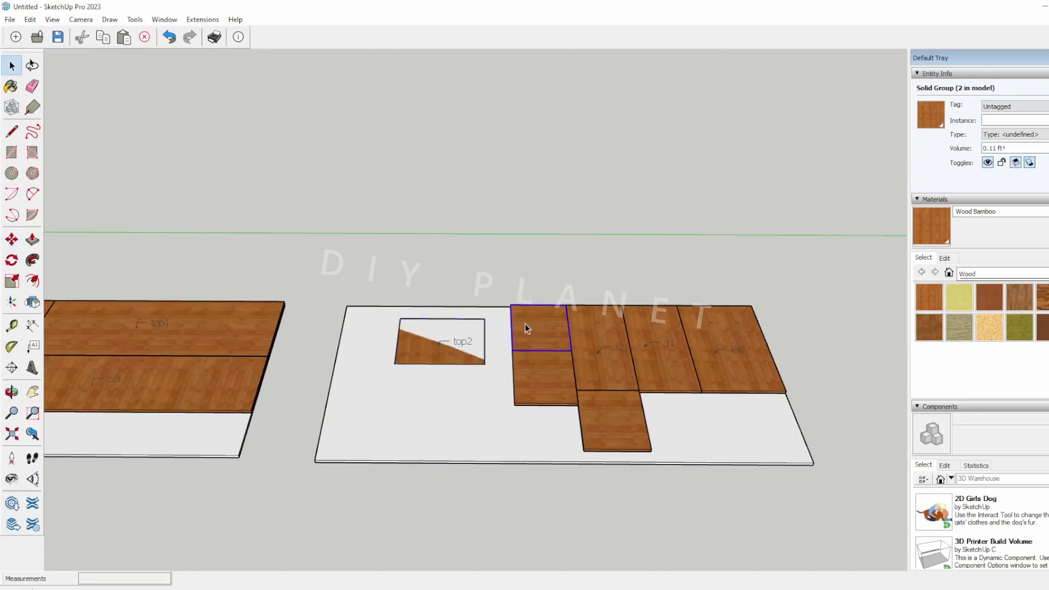
Step: Move the shelf on the sheet's long edge to the short end of the "l1" panel, next to the other shelf
{"action": "left_click", "coordinate": [541, 326]}
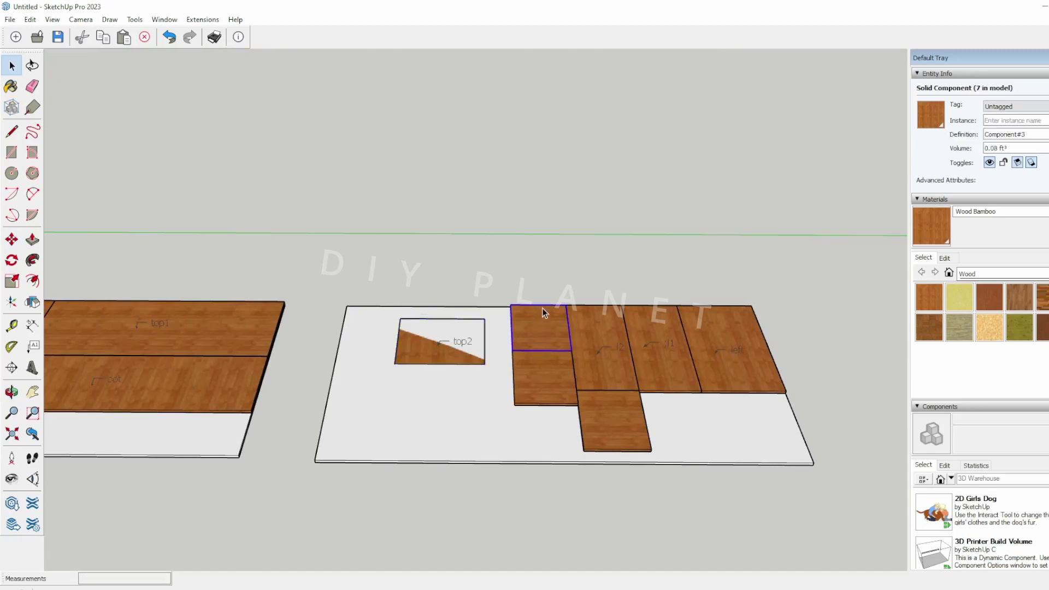
{"action": "key", "text": "m"}
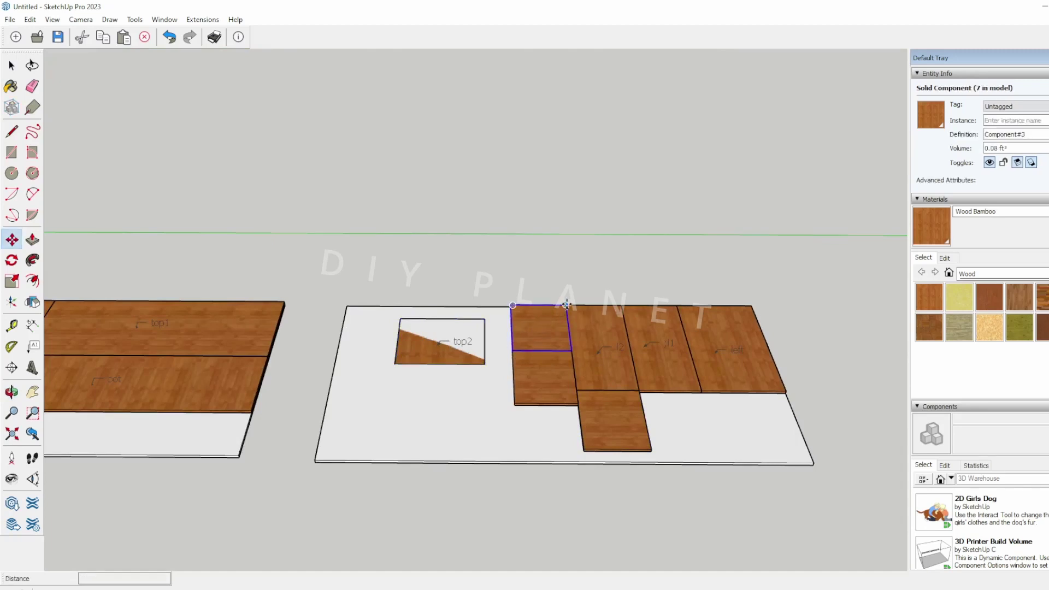
{"action": "left_click", "coordinate": [567, 305]}
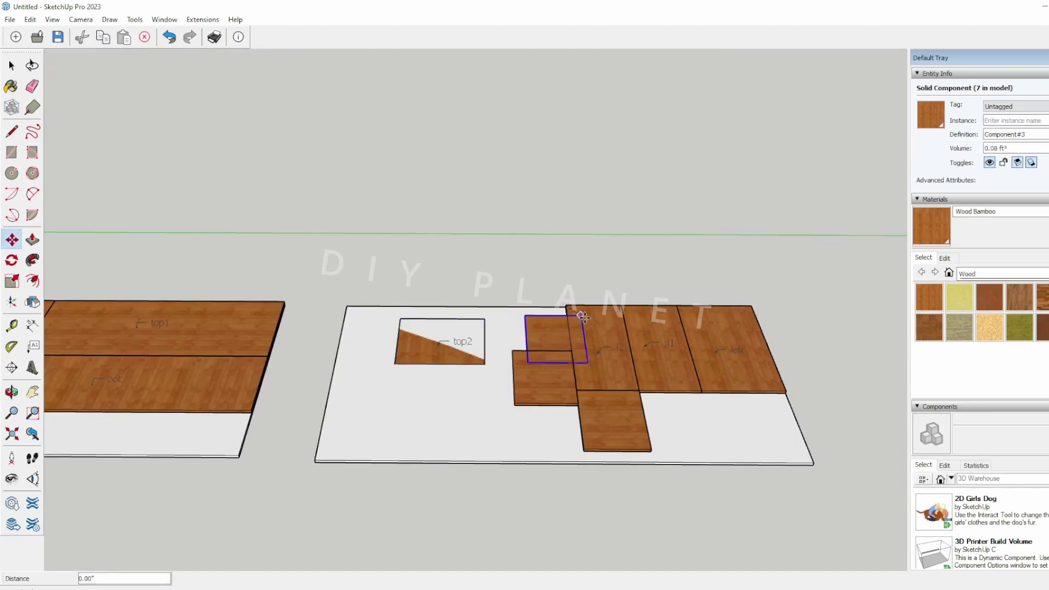
{"action": "left_click", "coordinate": [699, 391]}
{"action": "key", "text": "space"}
Step: Try to rotate the "top2" panel 90° and fit it into the gap at the end of the "left" panel
{"action": "left_click", "coordinate": [563, 363]}
{"action": "left_click", "coordinate": [437, 333]}
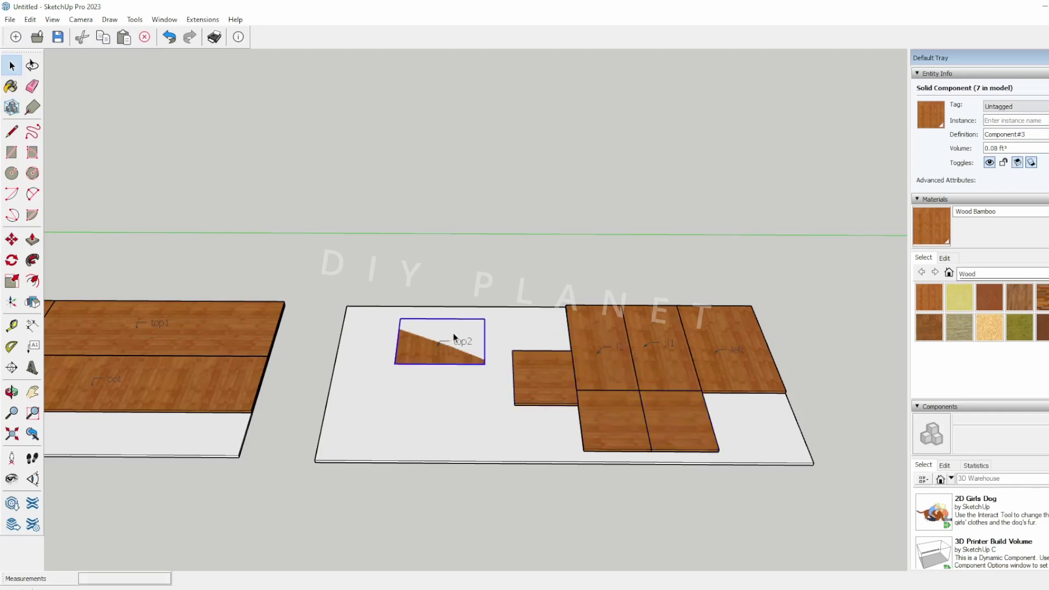
{"action": "key", "text": "q"}
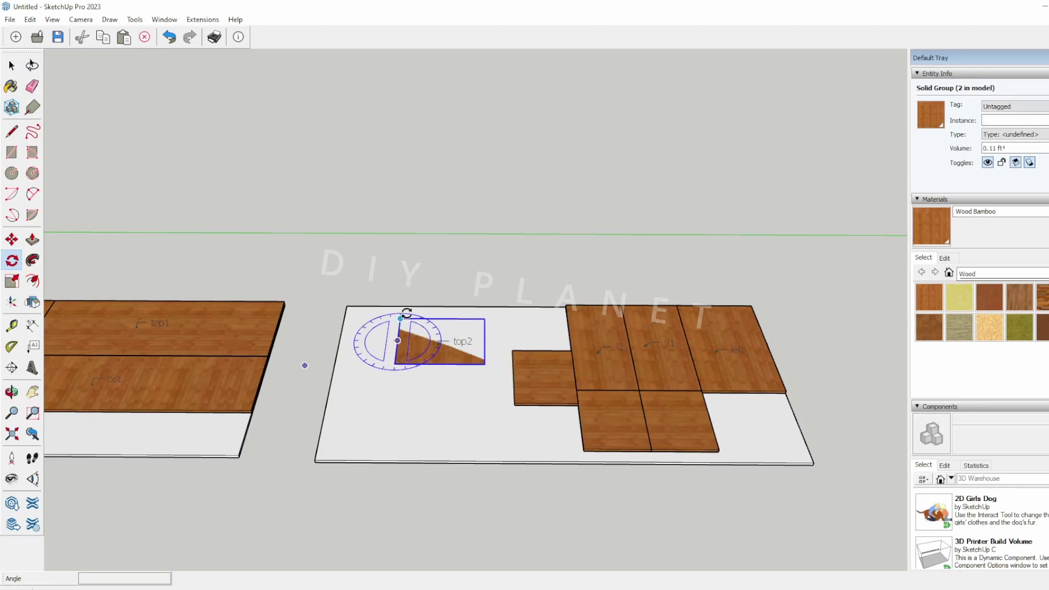
{"action": "left_click", "coordinate": [400, 317]}
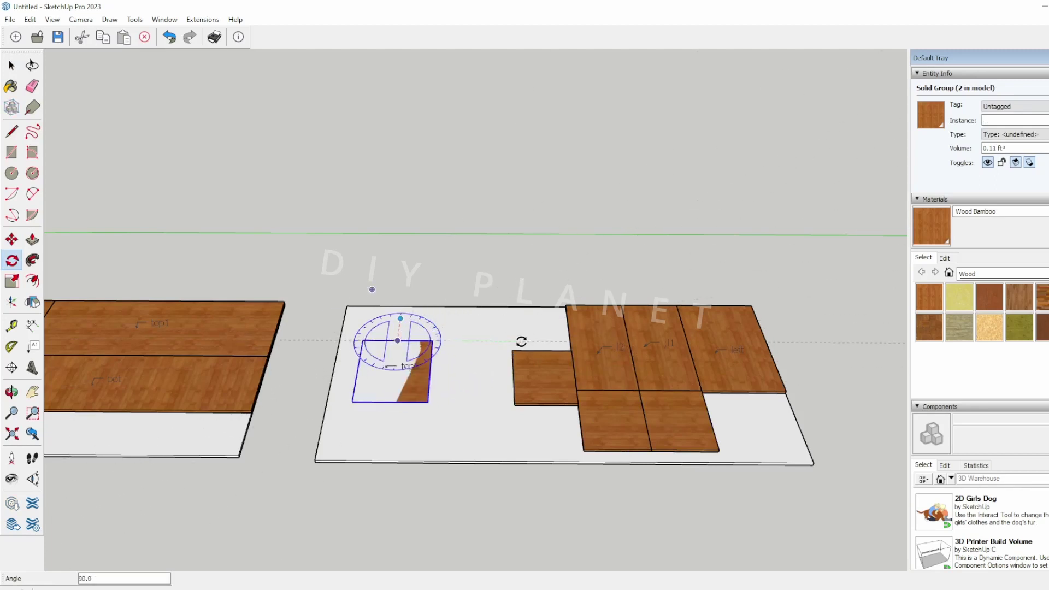
{"action": "key", "text": "space"}
{"action": "left_click", "coordinate": [436, 339]}
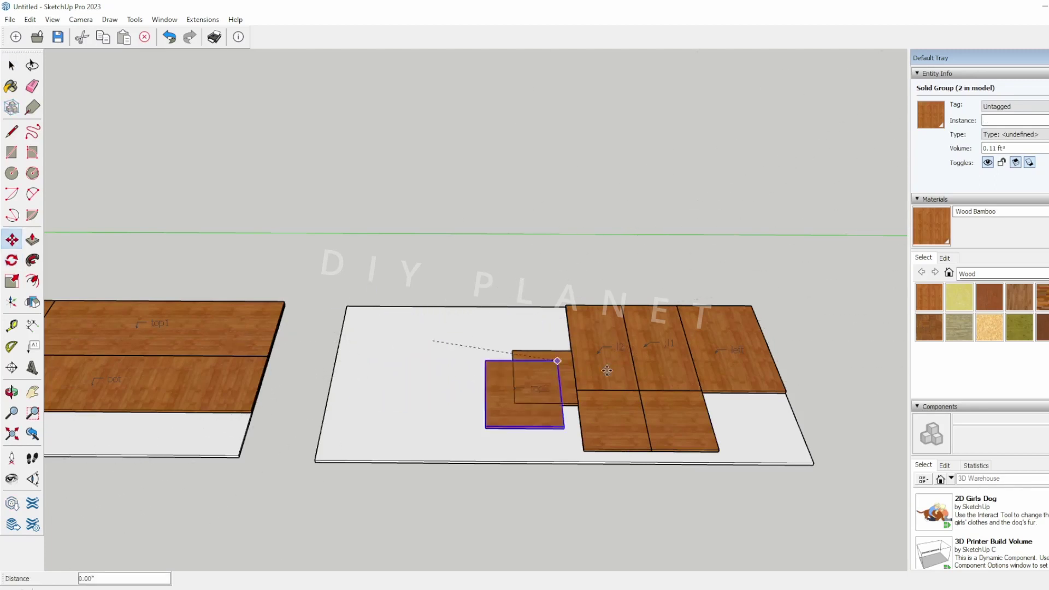
{"action": "left_click", "coordinate": [779, 390]}
{"action": "middle_click_drag", "start_coordinate": [779, 389], "coordinate": [607, 350]}
{"action": "key", "text": "ctrl+z"}
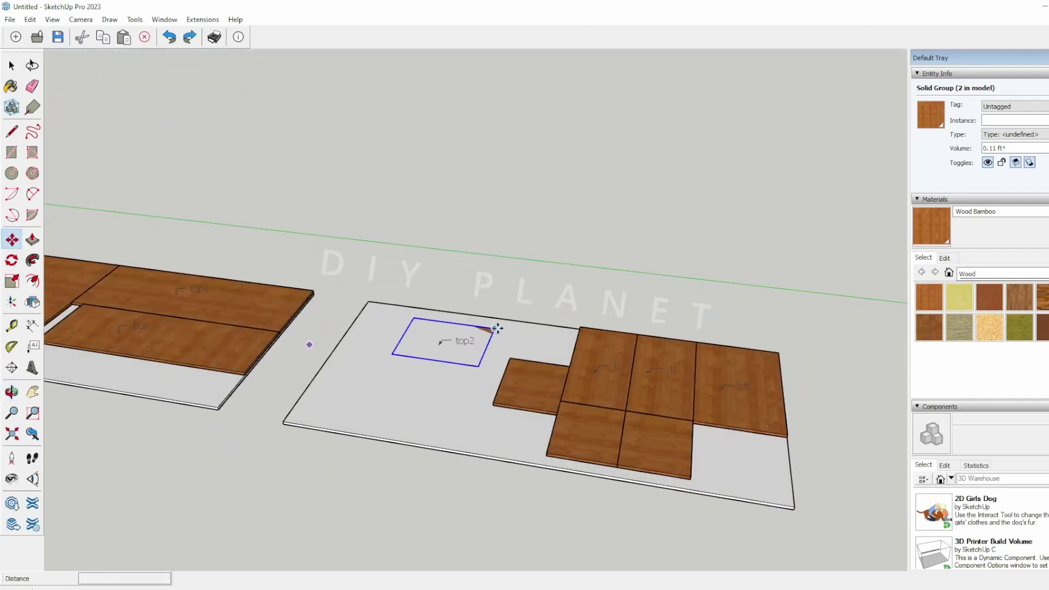
Step: Move the "top2" panel off the second sheet, just beyond its long edge
{"action": "left_click", "coordinate": [497, 329]}
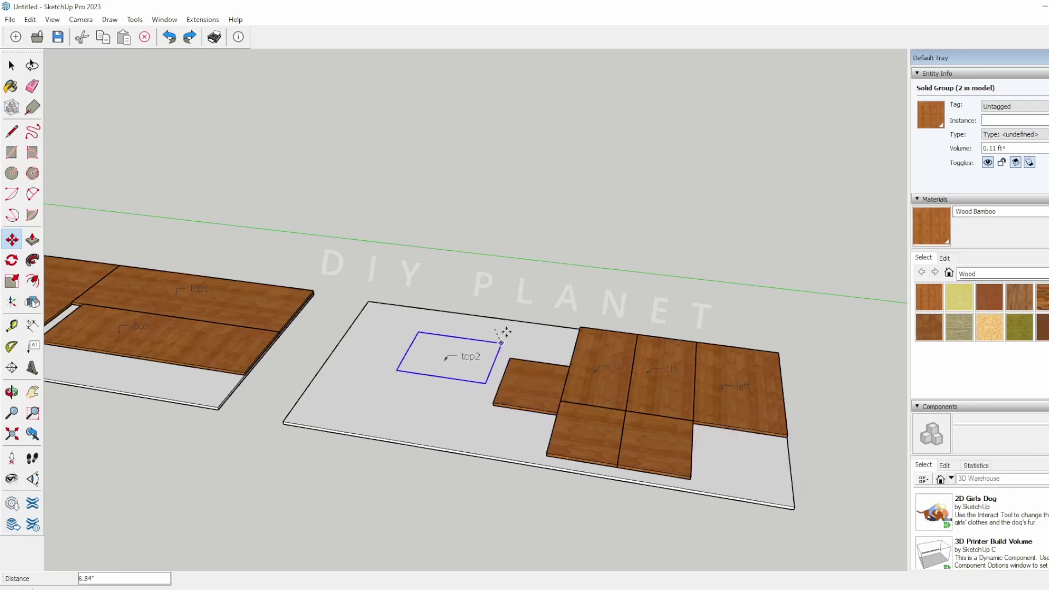
{"action": "left_click", "coordinate": [555, 279]}
{"action": "key", "text": "space"}
Step: Copy the shelf beside "l2" and place the copy against the short end of the "left" panel, in line with the other shelves
{"action": "left_click", "coordinate": [552, 399]}
{"action": "key", "text": "ctrl+c"}
{"action": "key", "text": "ctrl+v"}
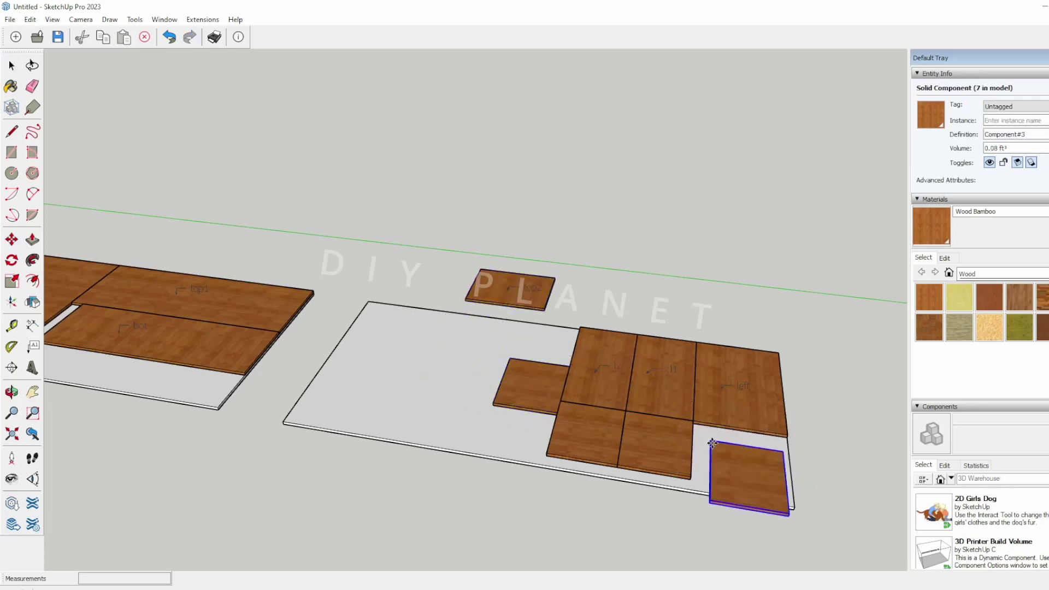
{"action": "left_click", "coordinate": [695, 426]}
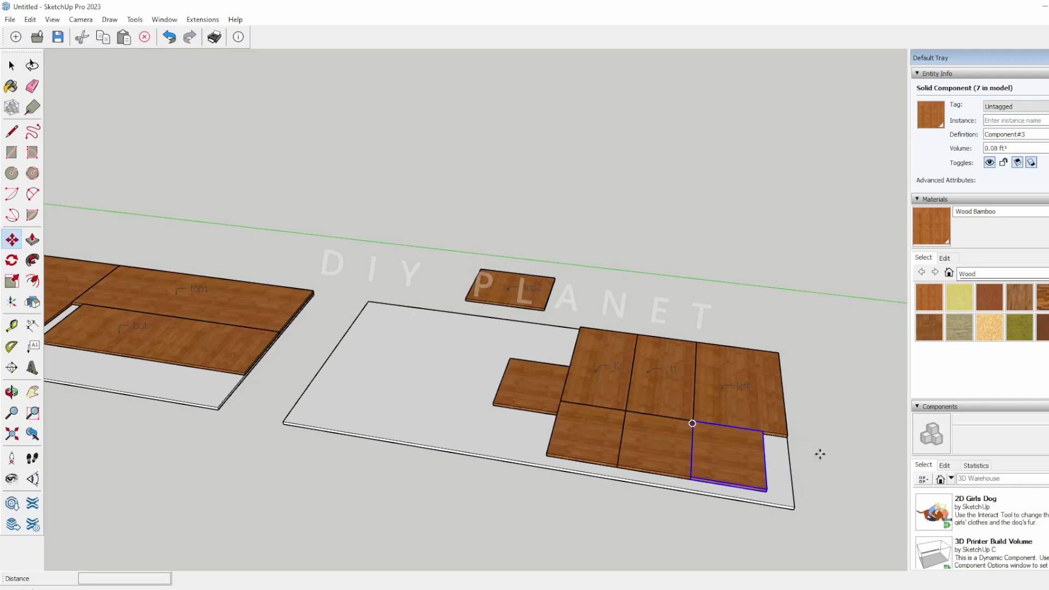
{"action": "middle_click_drag", "start_coordinate": [820, 455], "coordinate": [749, 446]}
{"action": "key", "text": "space"}
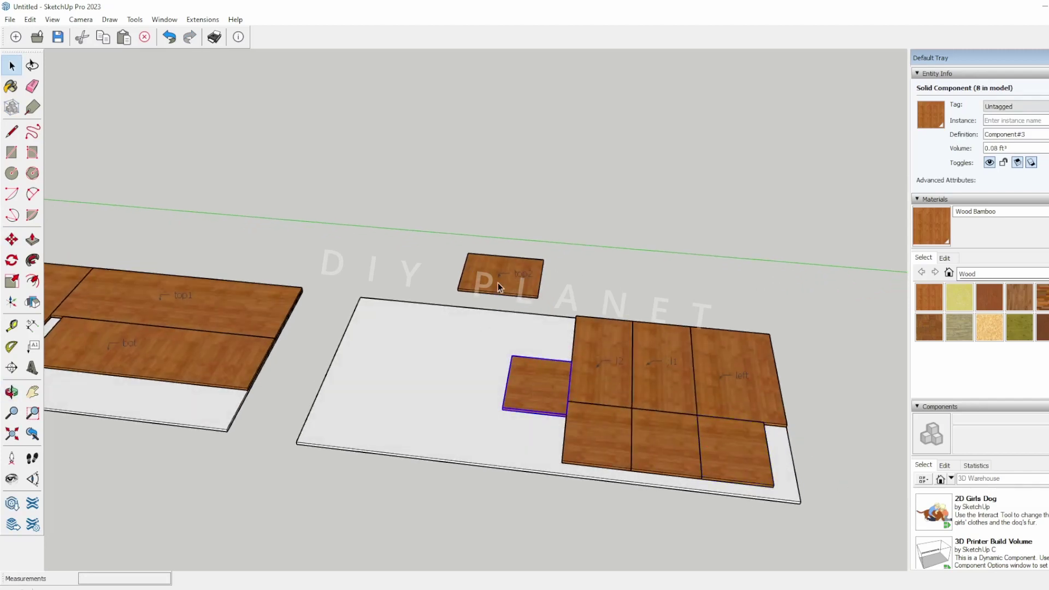
Step: Rotate the "top2" panel a quarter turn so its long side runs across the second sheet
{"action": "left_click", "coordinate": [524, 272]}
{"action": "scroll", "coordinate": [531, 300], "scroll_direction": "up", "scroll_amount": 3}
{"action": "key", "text": "q"}
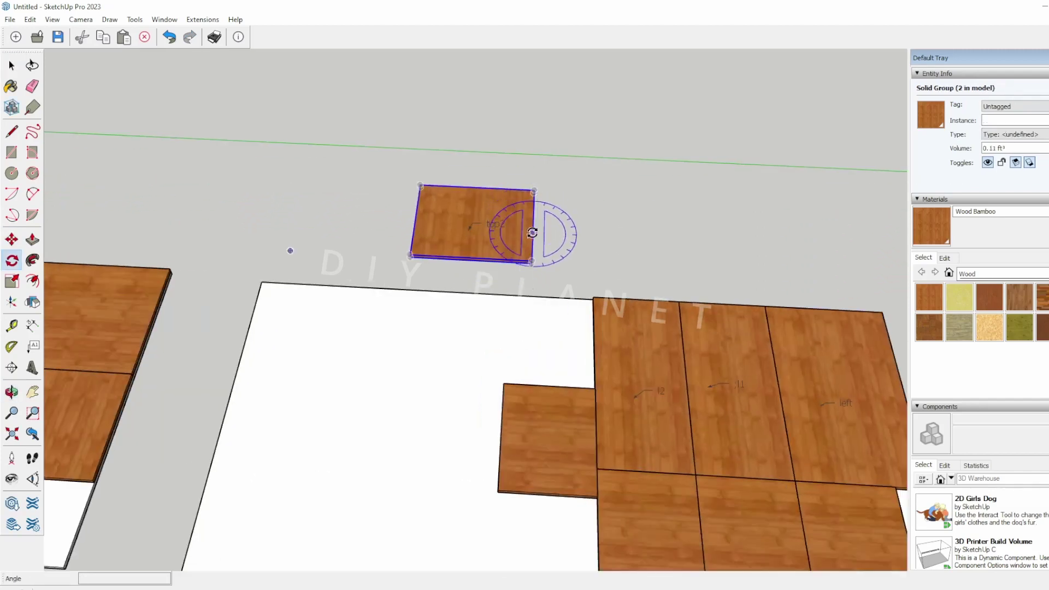
{"action": "left_click", "coordinate": [535, 190]}
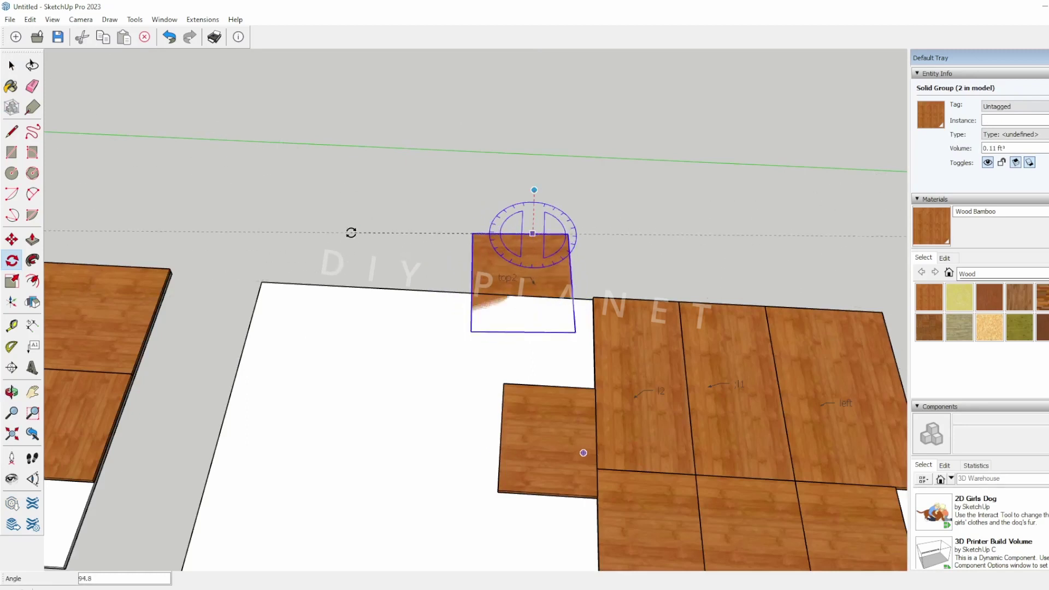
{"action": "left_click", "coordinate": [361, 219]}
{"action": "scroll", "coordinate": [546, 284], "scroll_direction": "down", "scroll_amount": 3}
Step: Move the "top2" panel by its corner onto the outer corner of "l2", flush with the sheet's long edge
{"action": "key", "text": "space"}
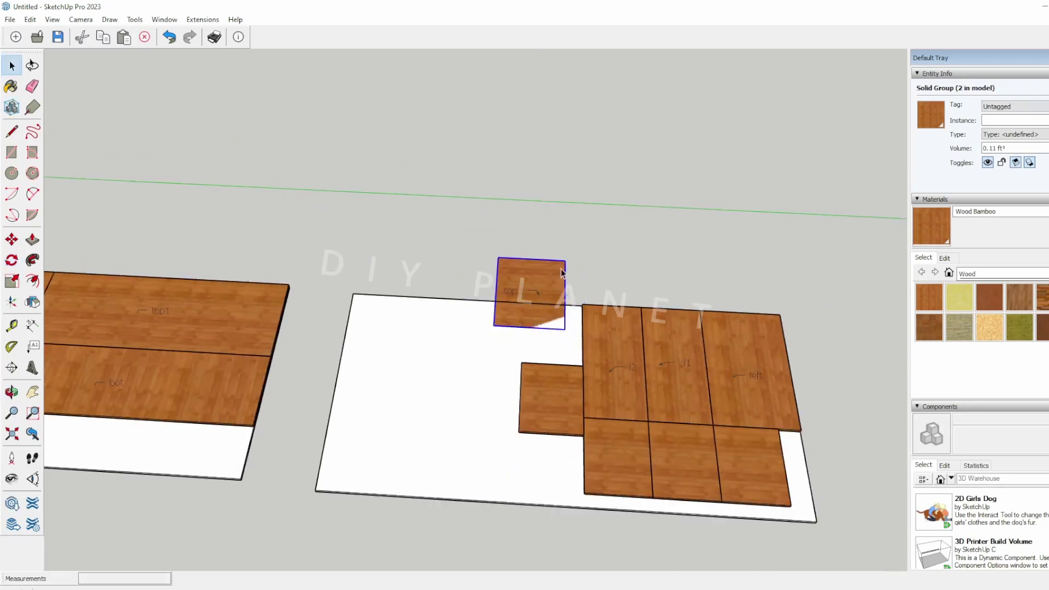
{"action": "left_click", "coordinate": [583, 302]}
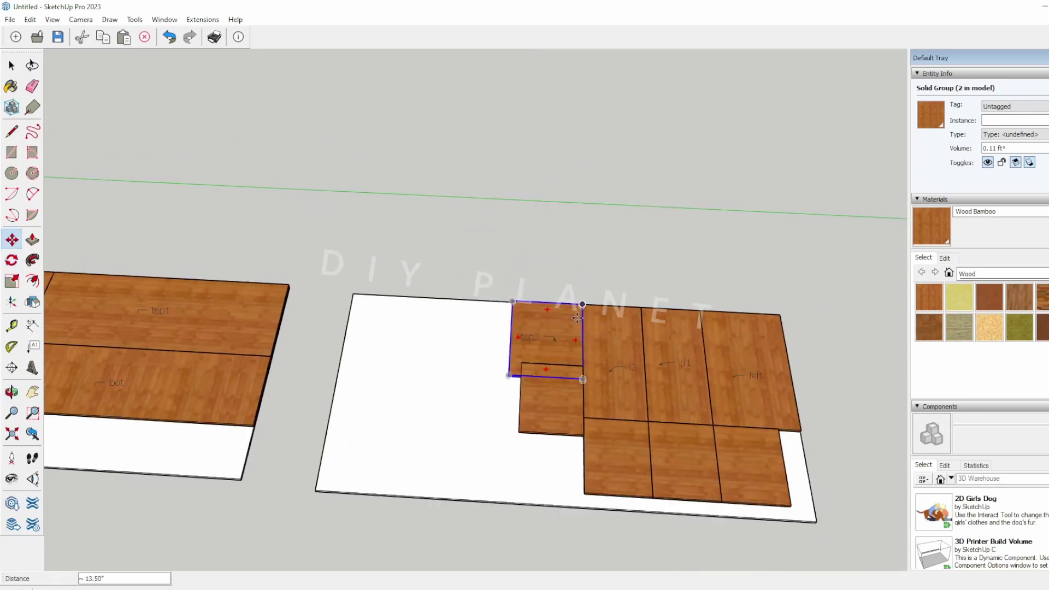
{"action": "key", "text": "space"}
Step: Move the shelf beside "l2" along that panel until it clears the "top2" panel and meets its edge
{"action": "left_click", "coordinate": [560, 410]}
{"action": "key", "text": "m"}
{"action": "left_click", "coordinate": [583, 365]}
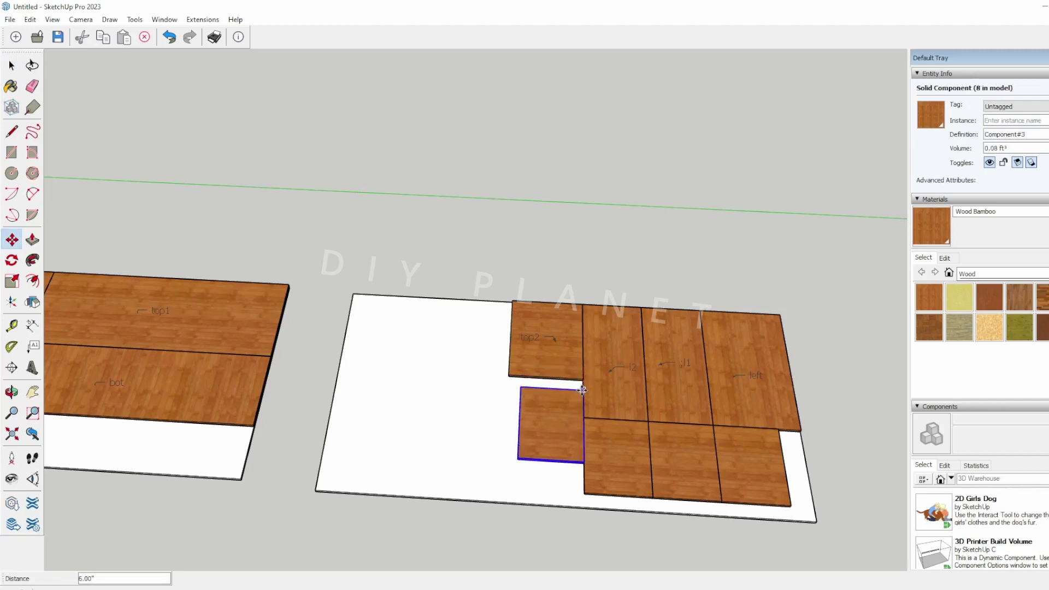
{"action": "scroll", "coordinate": [566, 418], "scroll_direction": "down", "scroll_amount": 5}
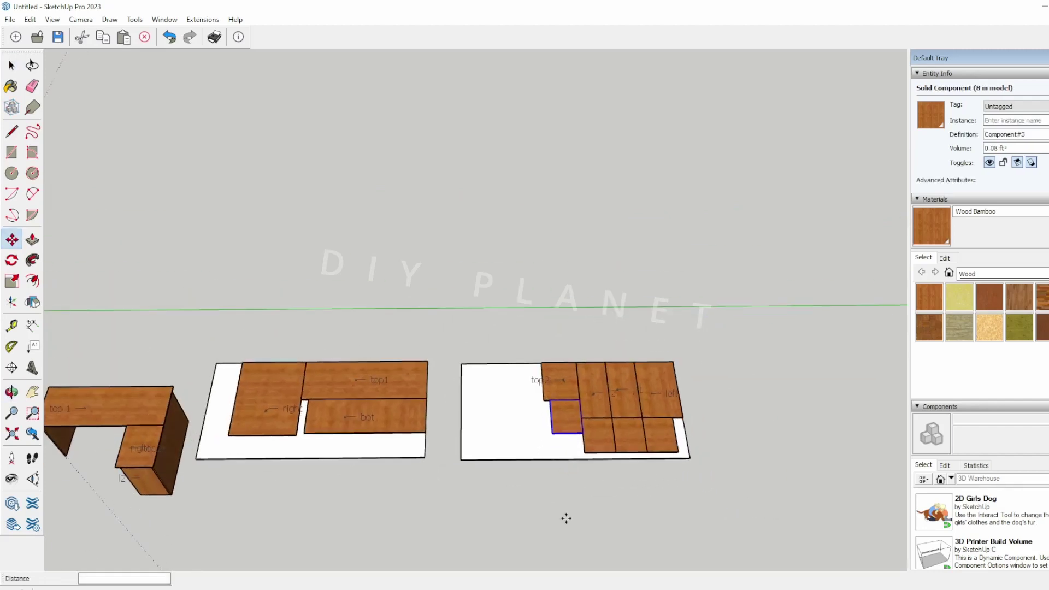
{"action": "key", "text": "ctrl+z"}
{"action": "scroll", "coordinate": [586, 478], "scroll_direction": "up", "scroll_amount": 4}
{"action": "key", "text": "space"}
Step: Label the shelf below "top2" as "d1" and the shelf at the end of "l2" as "d2"
{"action": "left_click", "coordinate": [34, 346]}
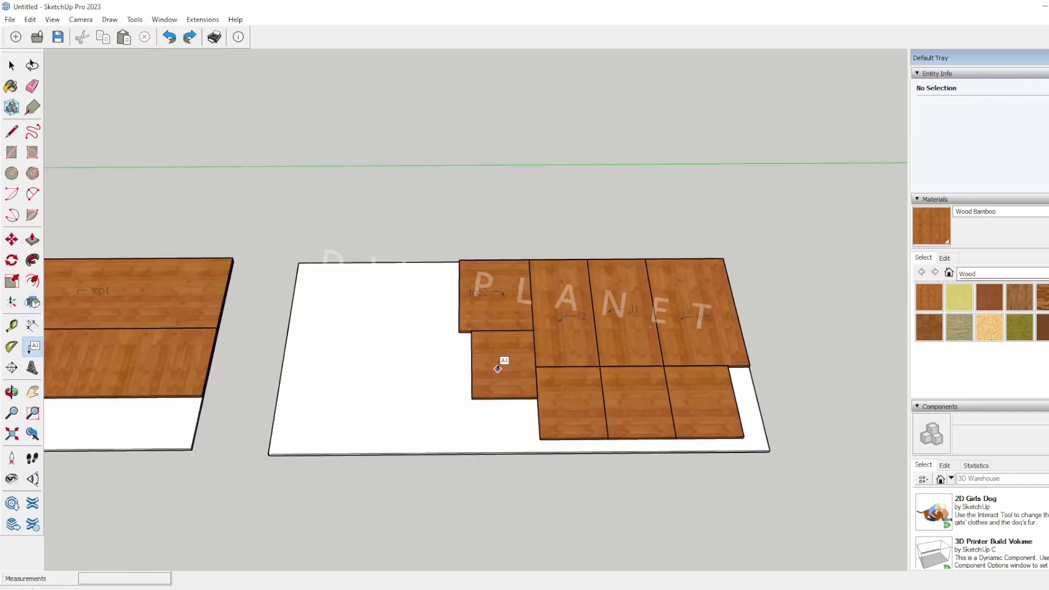
{"action": "left_click", "coordinate": [497, 368]}
{"action": "type", "text": "d1"}
{"action": "key", "text": "Return"}
{"action": "left_click", "coordinate": [560, 407]}
{"action": "type", "text": "d2"}
{"action": "key", "text": "Return"}
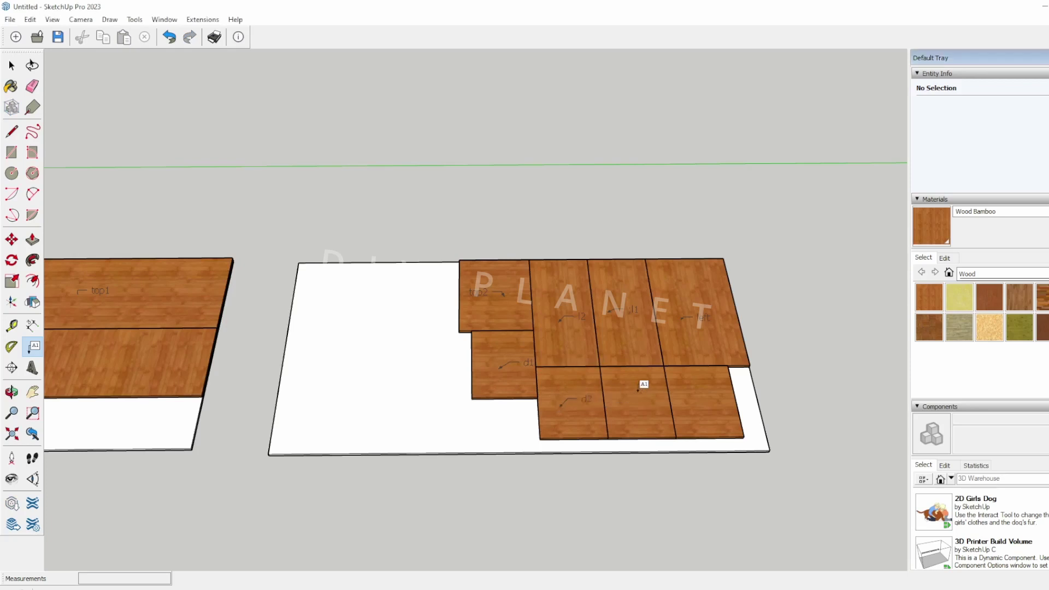
Step: Label the shelf at the end of "l1" as "d3" and the one at the end of "left" as "d4"
{"action": "left_click", "coordinate": [631, 409]}
{"action": "type", "text": "d3"}
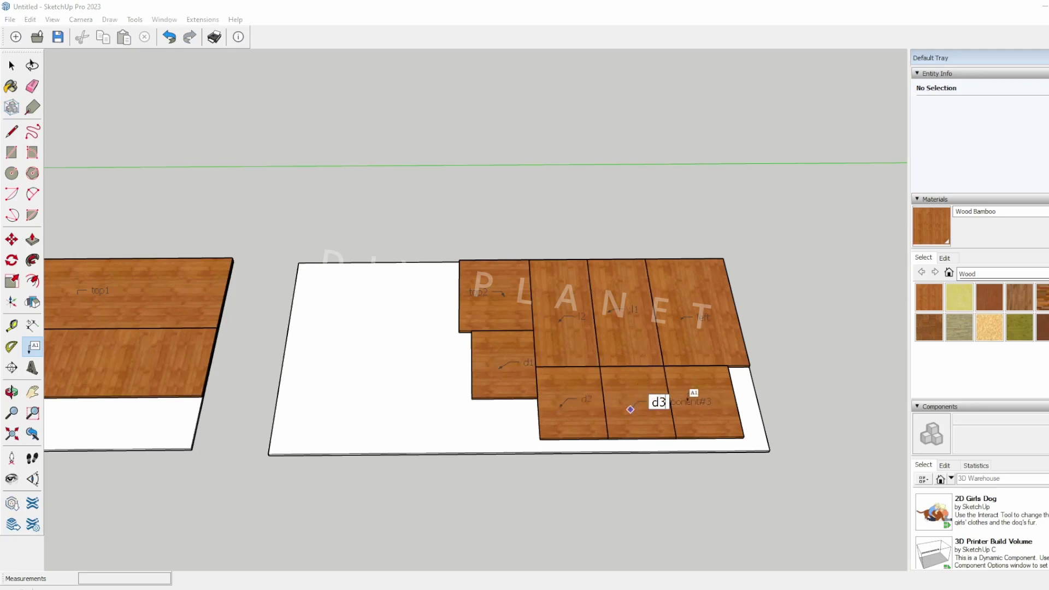
{"action": "key", "text": "Return"}
{"action": "left_click", "coordinate": [692, 407]}
{"action": "type", "text": "d4"}
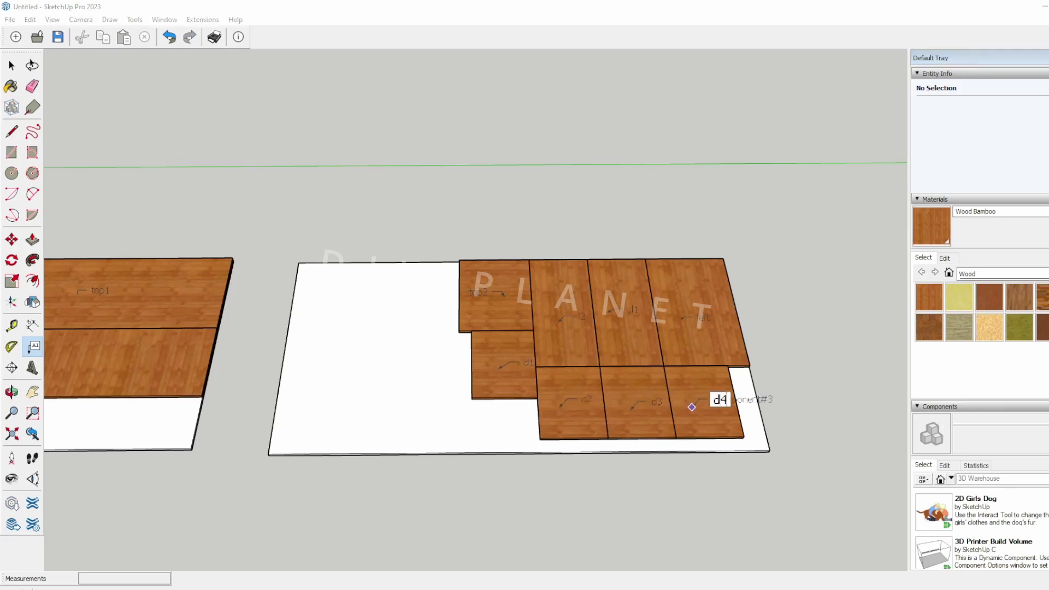
{"action": "key", "text": "Return"}
{"action": "key", "text": "space"}
Step: Examine the finished desk and the part layout on both sheets from several angles
{"action": "scroll", "coordinate": [361, 446], "scroll_direction": "down", "scroll_amount": 3}
{"action": "key", "text": "h"}
{"action": "left_click_drag", "start_coordinate": [131, 511], "coordinate": [557, 395]}
{"action": "middle_click_drag", "start_coordinate": [434, 407], "coordinate": [476, 299]}
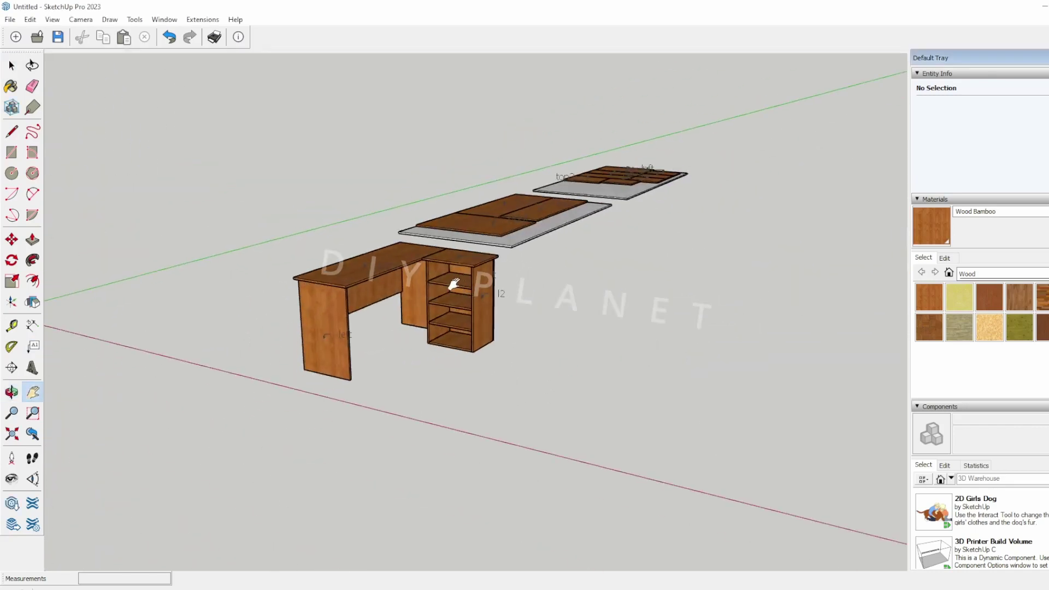
{"action": "middle_click_drag", "start_coordinate": [633, 346], "coordinate": [463, 415]}
{"action": "left_click_drag", "start_coordinate": [634, 339], "coordinate": [481, 378]}
{"action": "middle_click_drag", "start_coordinate": [550, 377], "coordinate": [618, 363]}
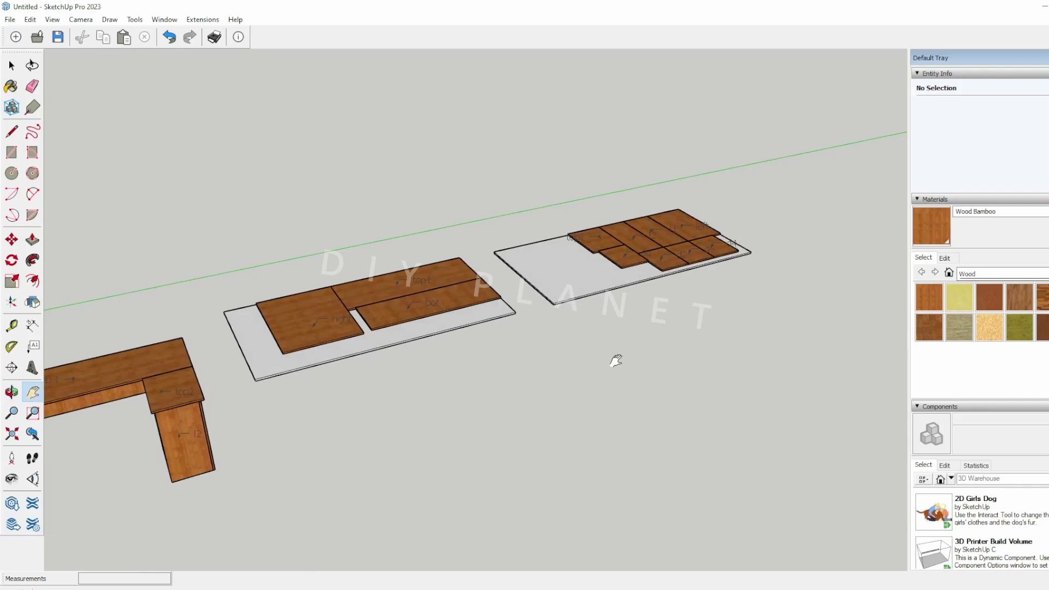
{"action": "left_click_drag", "start_coordinate": [433, 358], "coordinate": [569, 356]}
{"action": "middle_click_drag", "start_coordinate": [569, 356], "coordinate": [686, 327]}
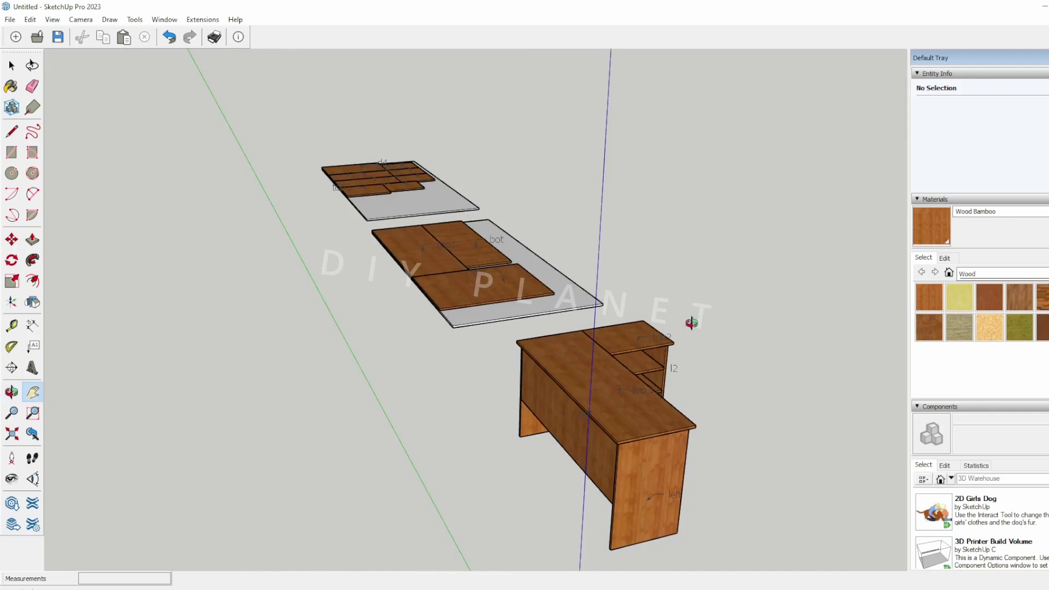
{"action": "middle_click_drag", "start_coordinate": [632, 358], "coordinate": [399, 340]}
{"action": "scroll", "coordinate": [432, 336], "scroll_direction": "down", "scroll_amount": 2}
{"action": "middle_click_drag", "start_coordinate": [529, 320], "coordinate": [549, 332]}
{"action": "scroll", "coordinate": [549, 332], "scroll_direction": "up", "scroll_amount": 2}
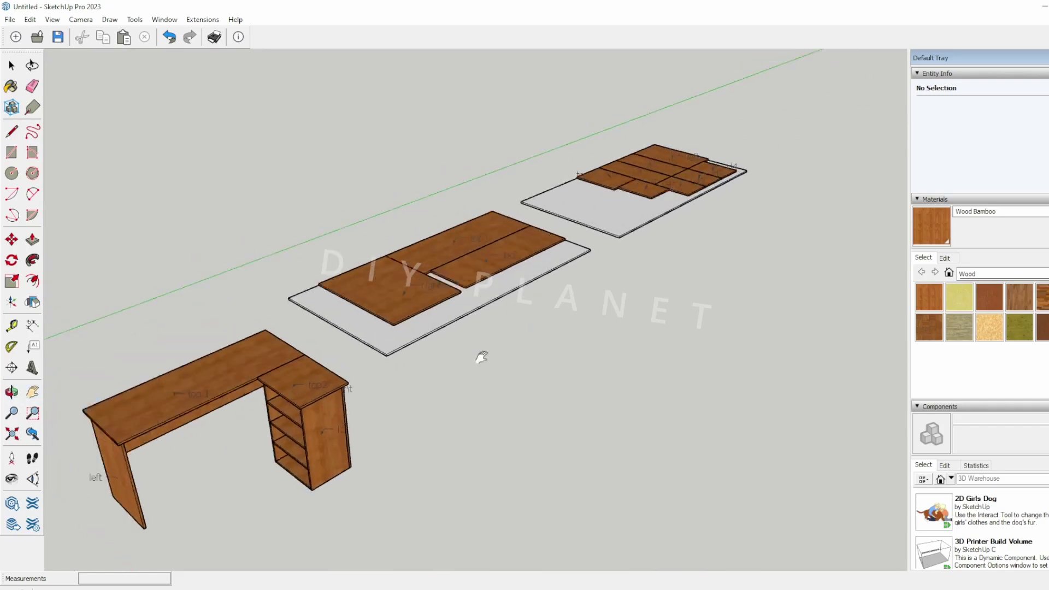